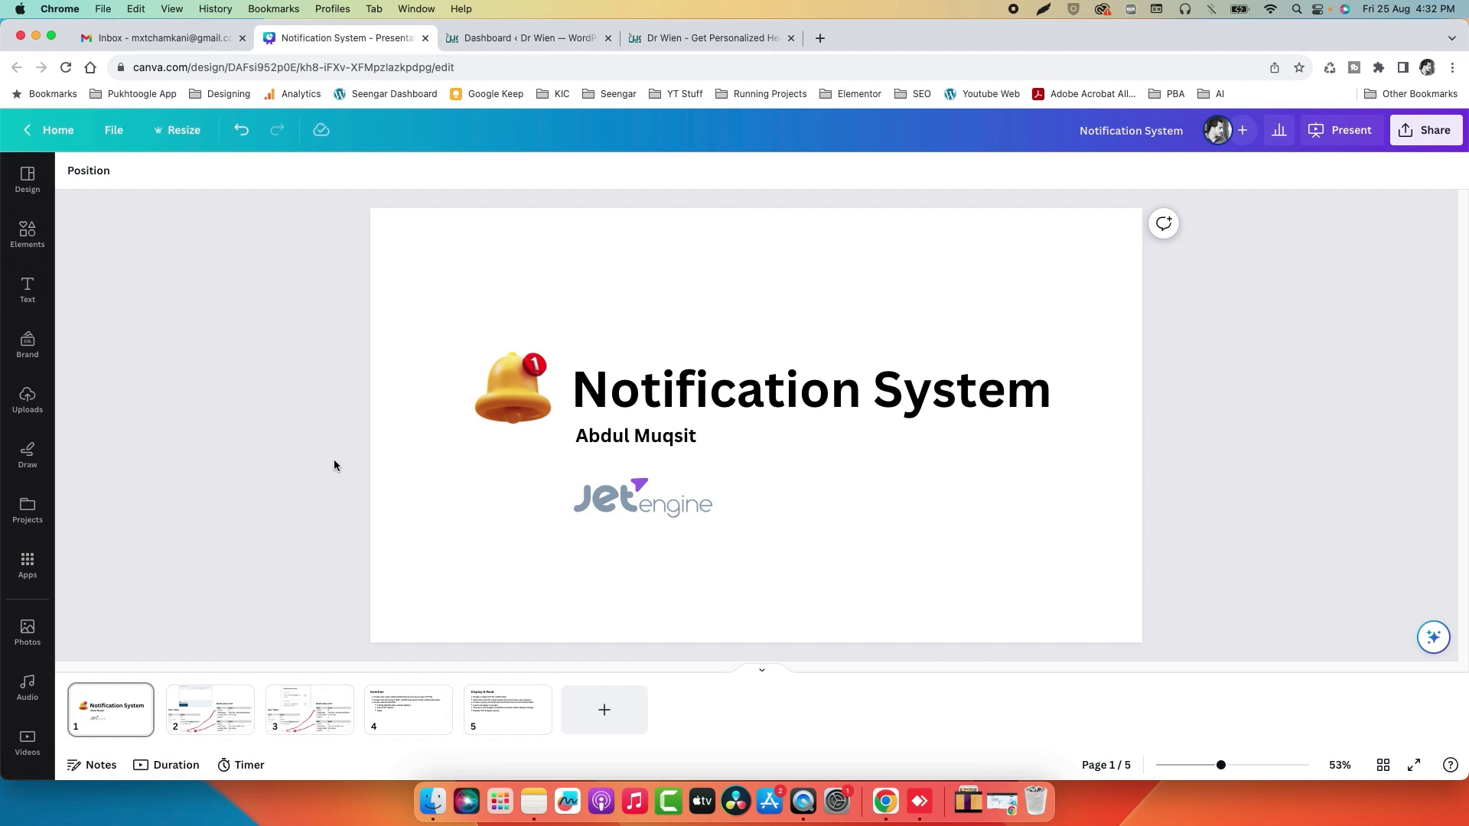
- Show Canva slide 2's User Table–Notification CCT diagram, glance at slide 3, then return to slide 2
{"action": "left_click", "coordinate": [211, 708]}
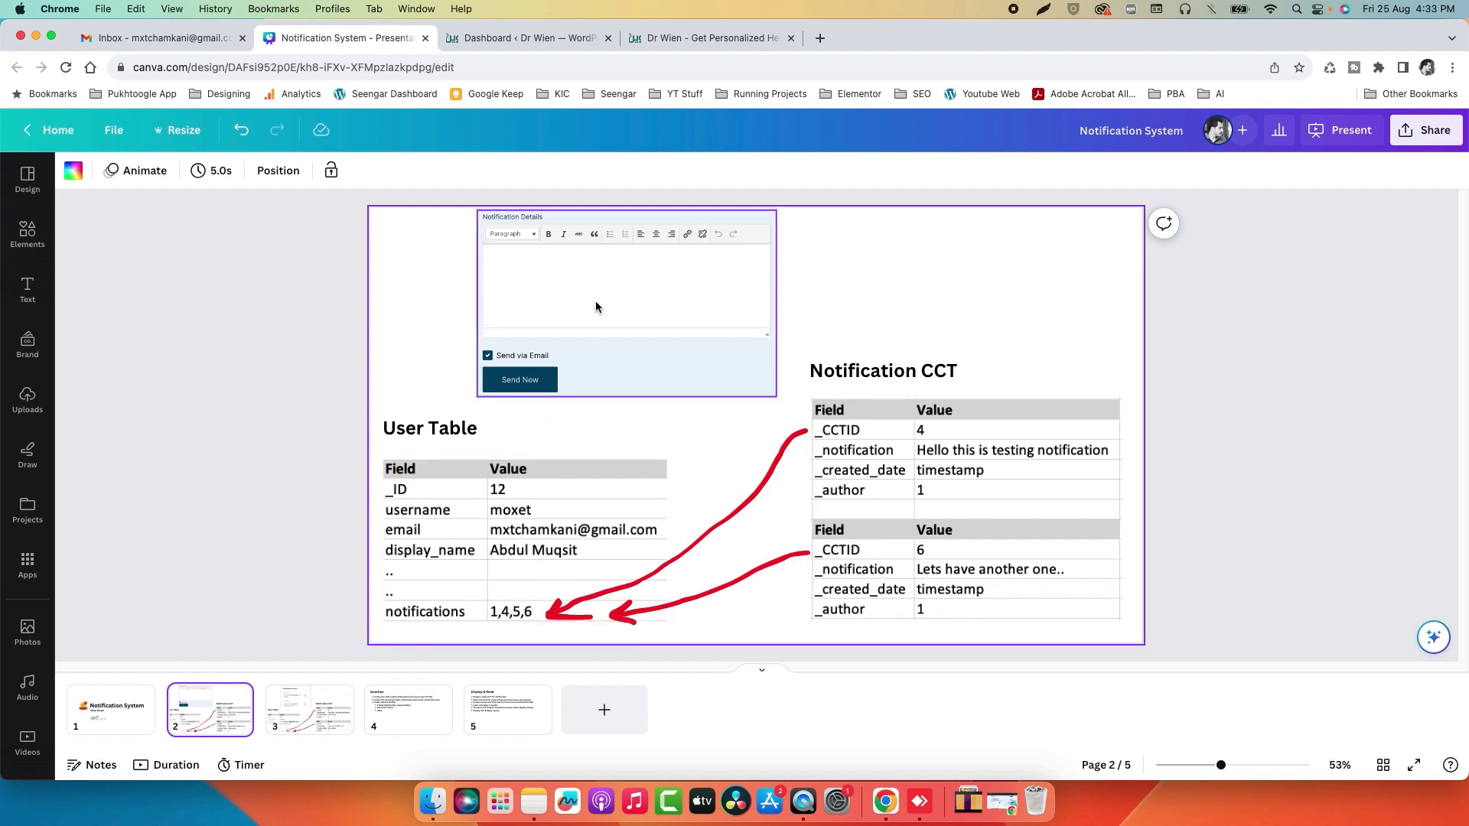
{"action": "left_click", "coordinate": [309, 726]}
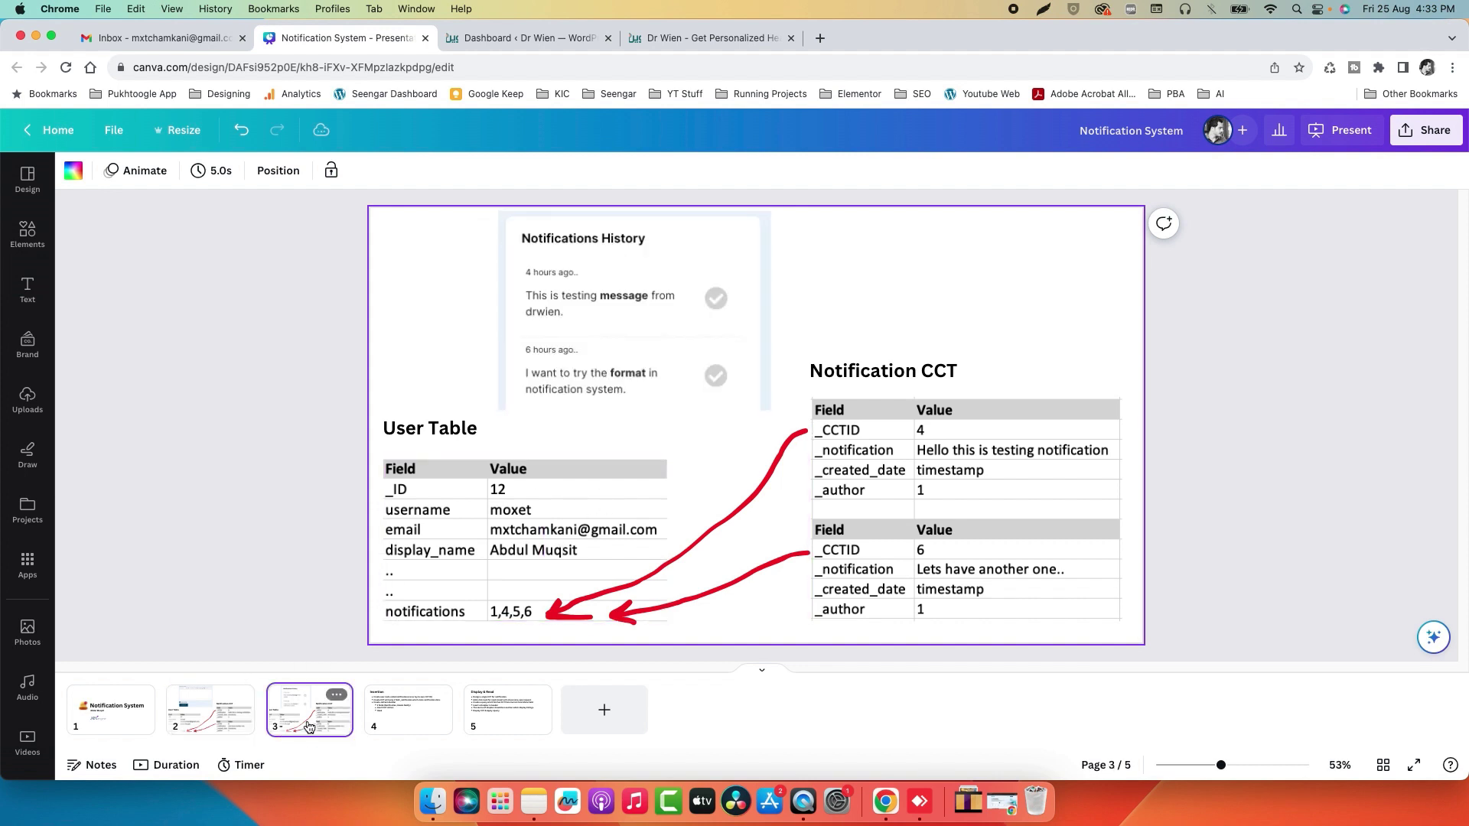
{"action": "left_click", "coordinate": [214, 708]}
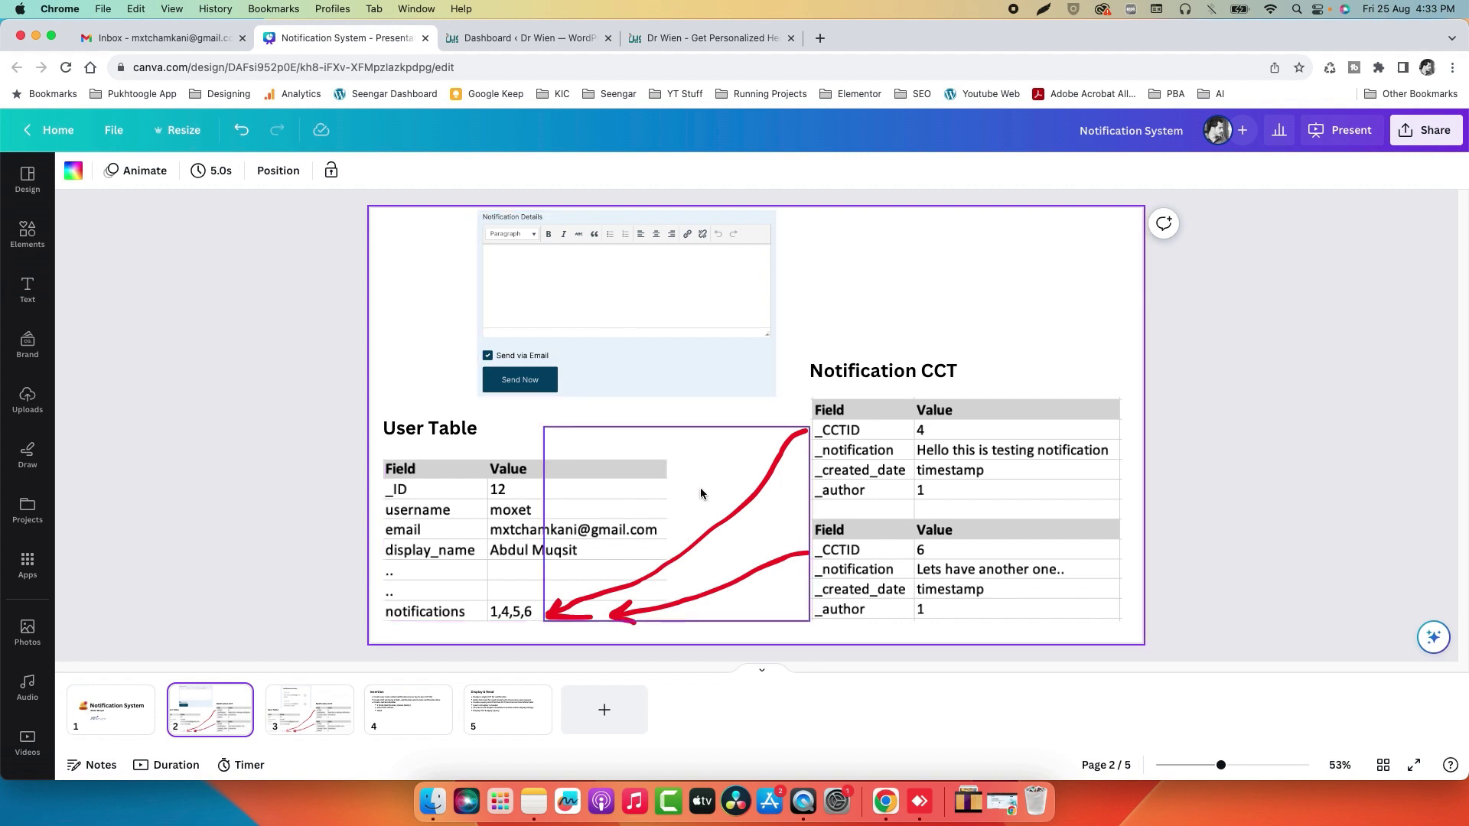
- Dismiss the oldest notification from the Dr Wien header bell list, then show Canva slide 3
{"action": "left_click", "coordinate": [638, 46]}
{"action": "left_click", "coordinate": [1077, 162]}
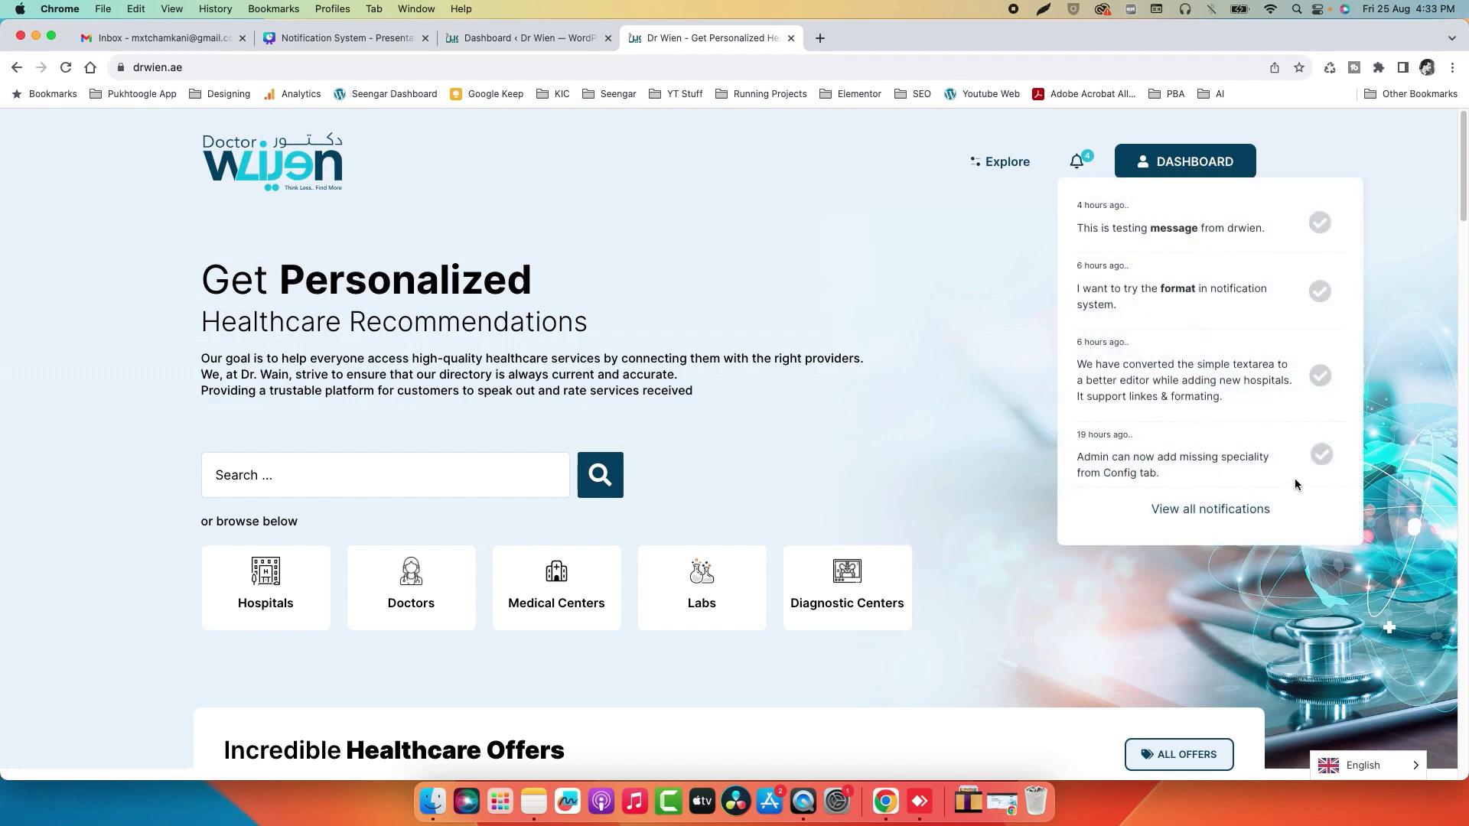
{"action": "left_click", "coordinate": [1321, 457]}
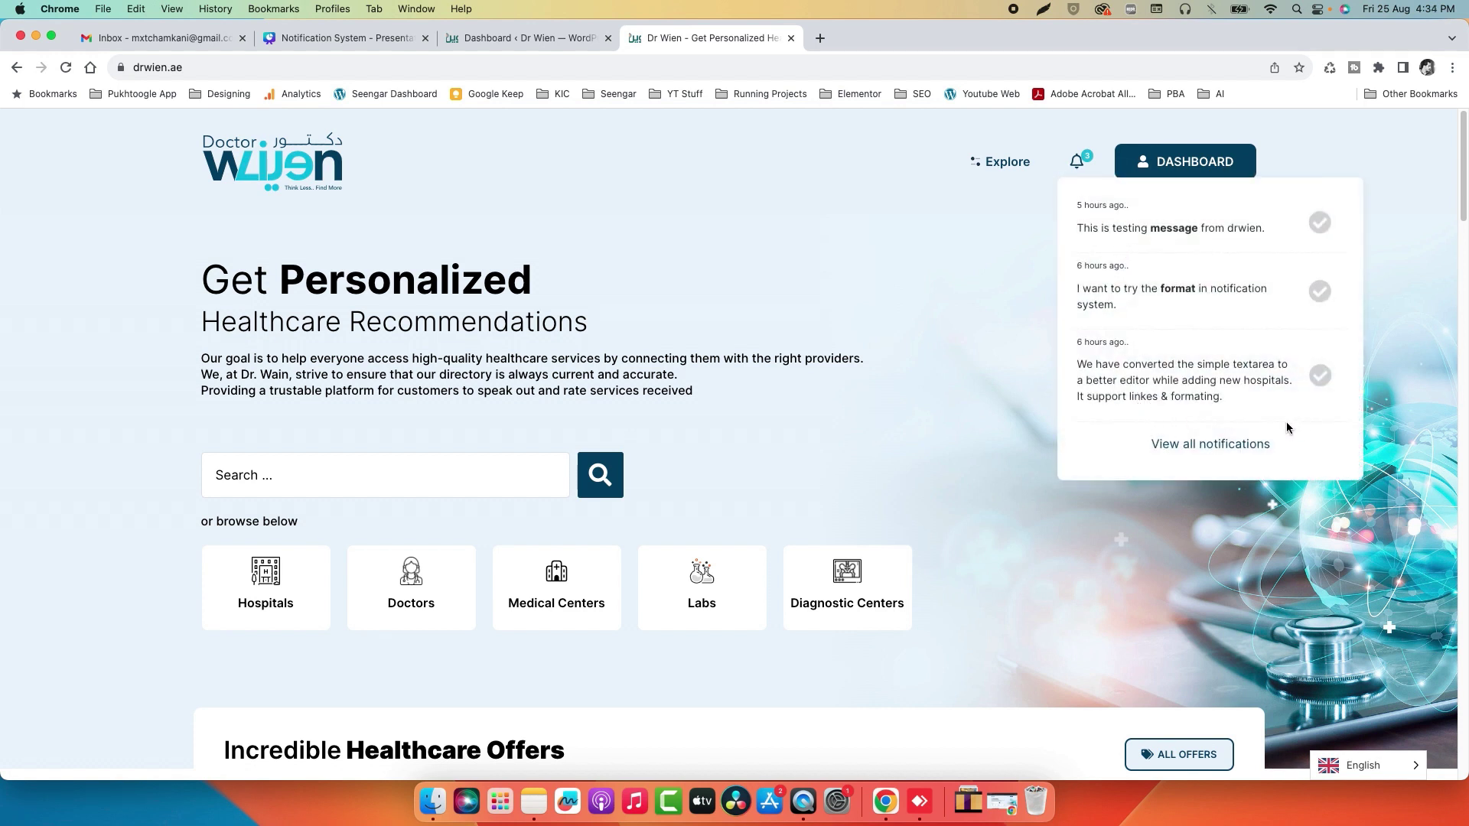
{"action": "left_click", "coordinate": [383, 32]}
{"action": "left_click", "coordinate": [323, 713]}
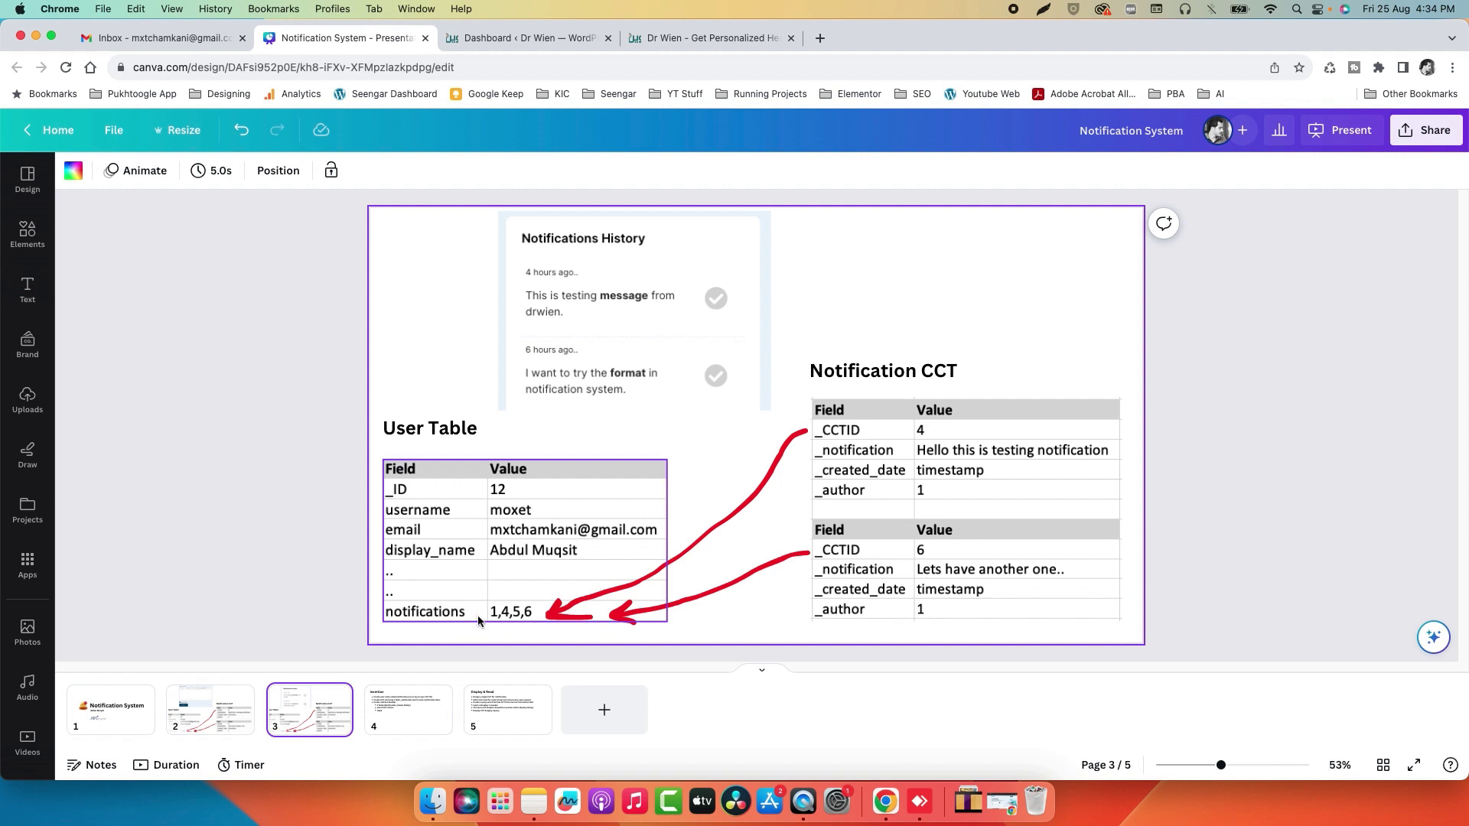
- Step through Canva's Insertion and Display & Read slides, ending back on Insertion
{"action": "left_click", "coordinate": [708, 298]}
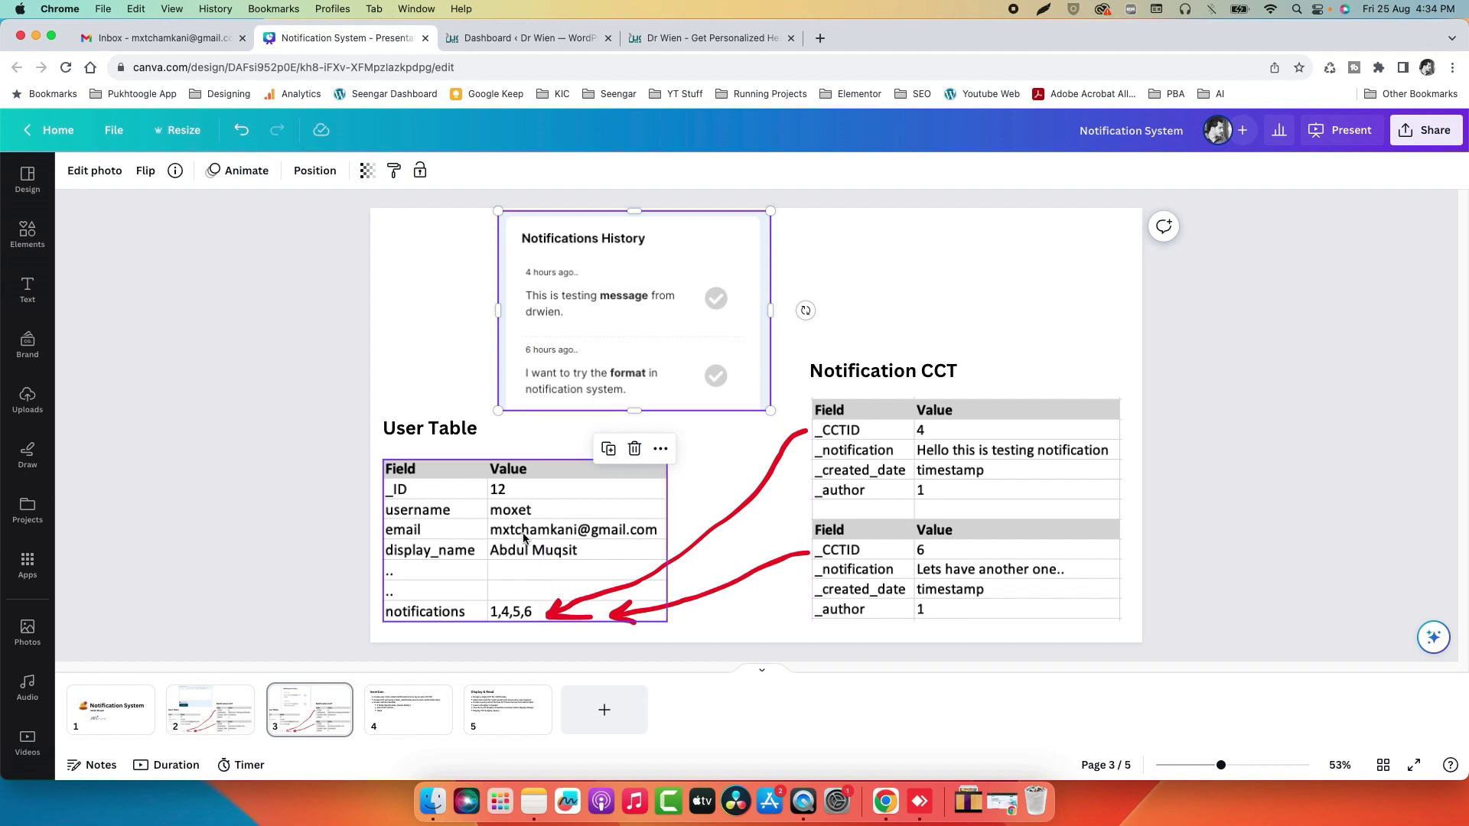
{"action": "left_click", "coordinate": [395, 712]}
{"action": "left_click", "coordinate": [507, 708]}
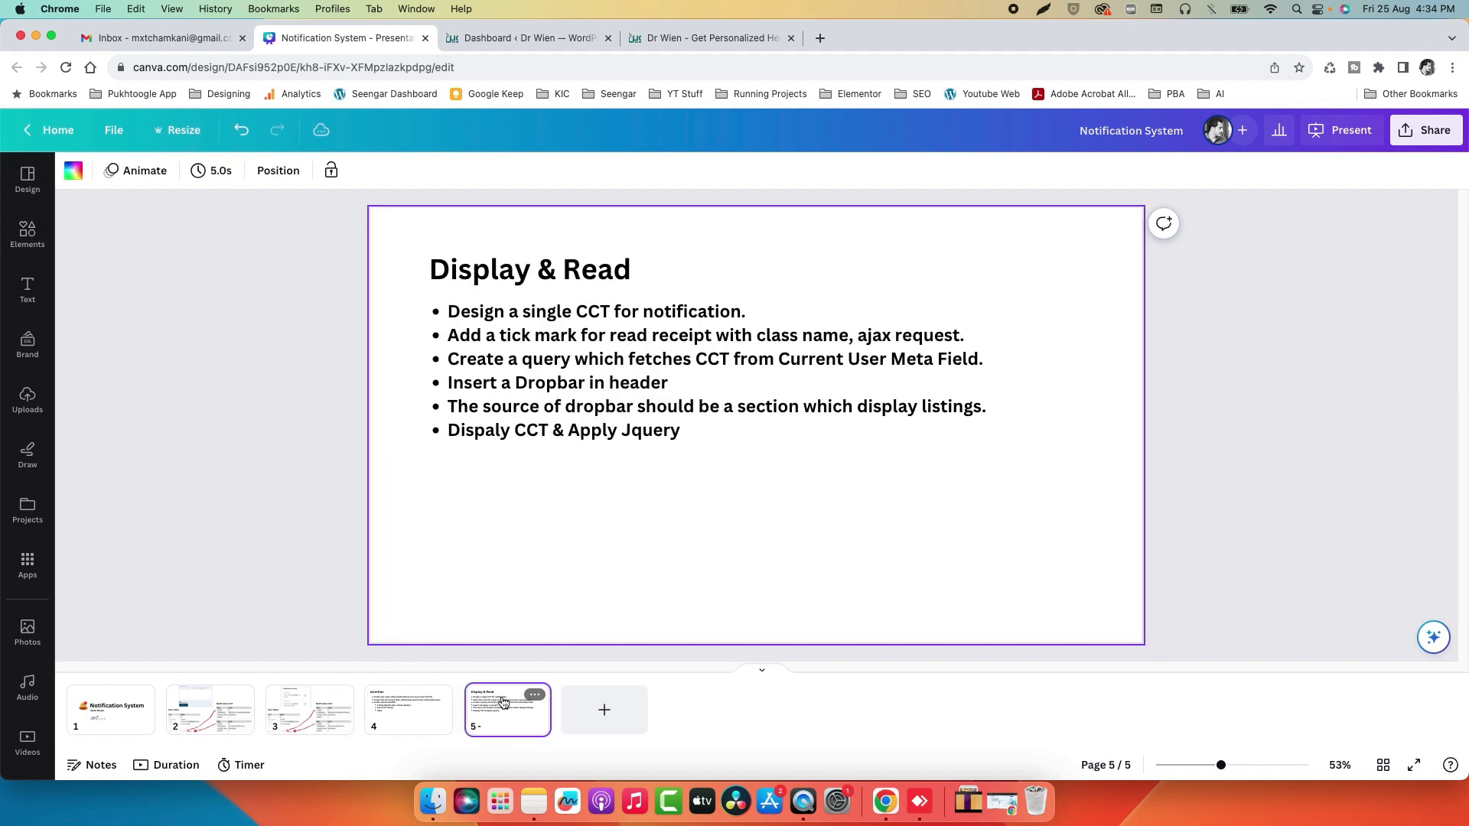
{"action": "left_click", "coordinate": [508, 363]}
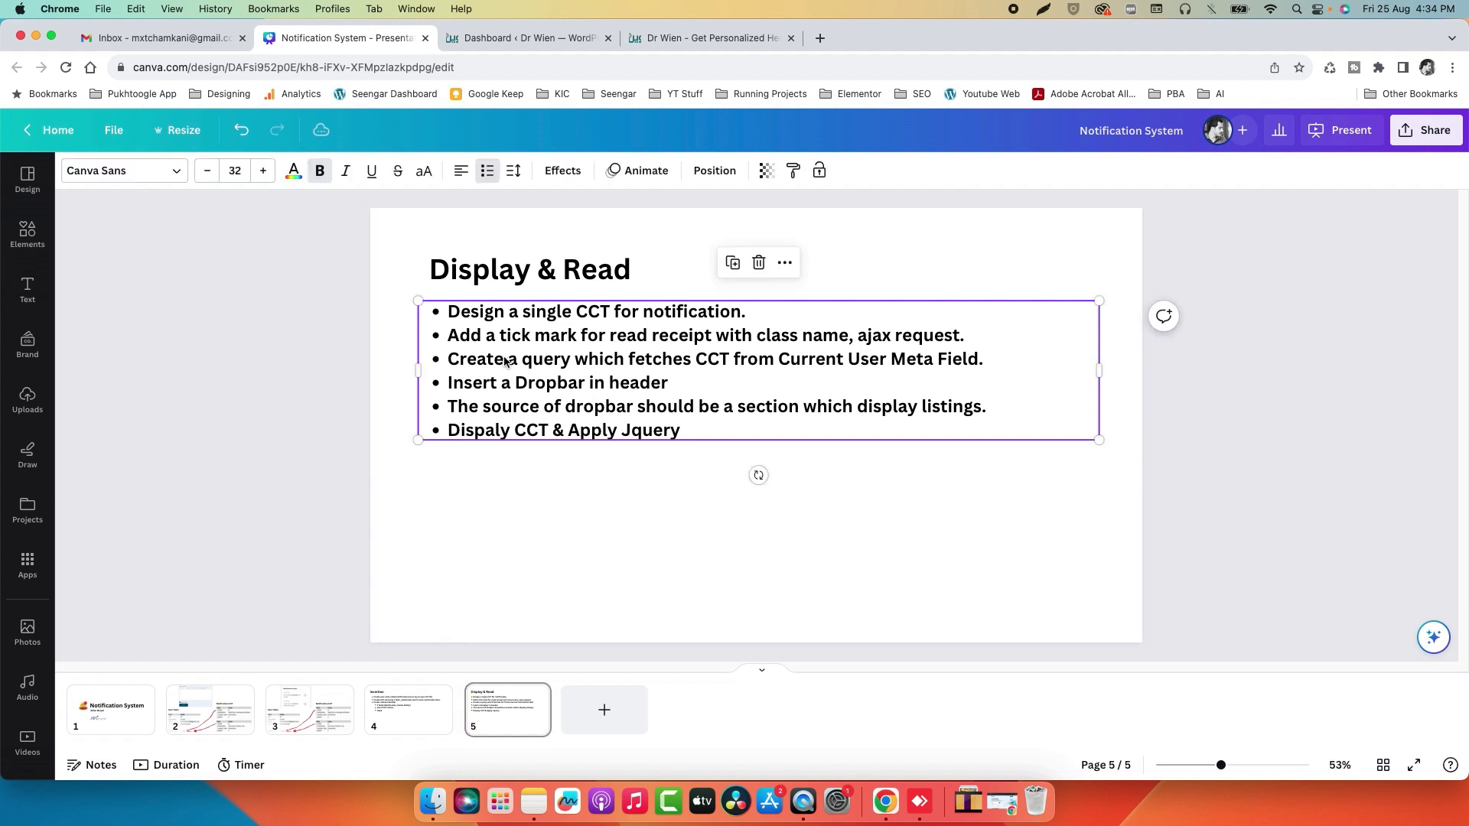
{"action": "double_click", "coordinate": [491, 359]}
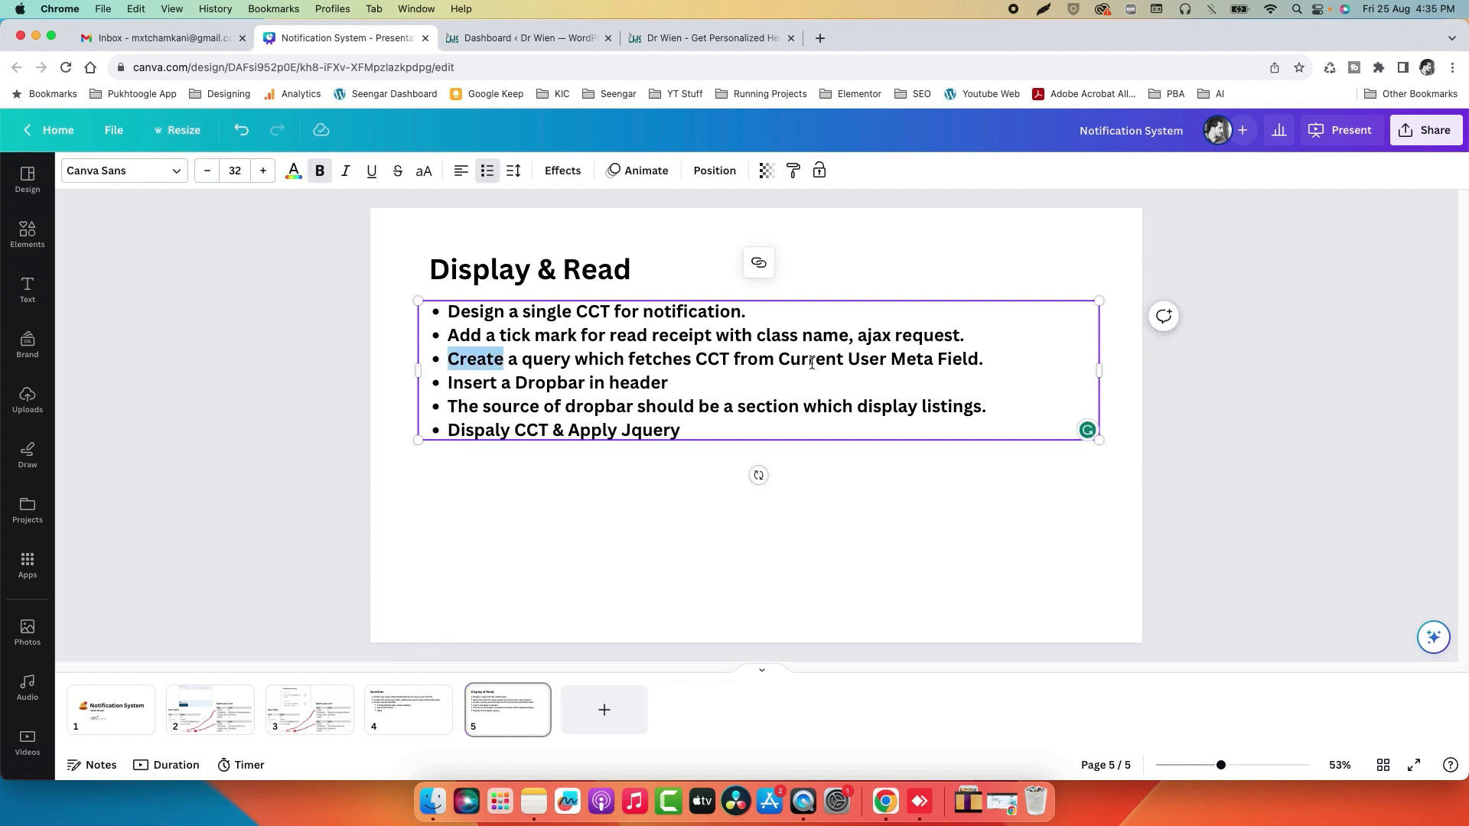
{"action": "left_click", "coordinate": [562, 556]}
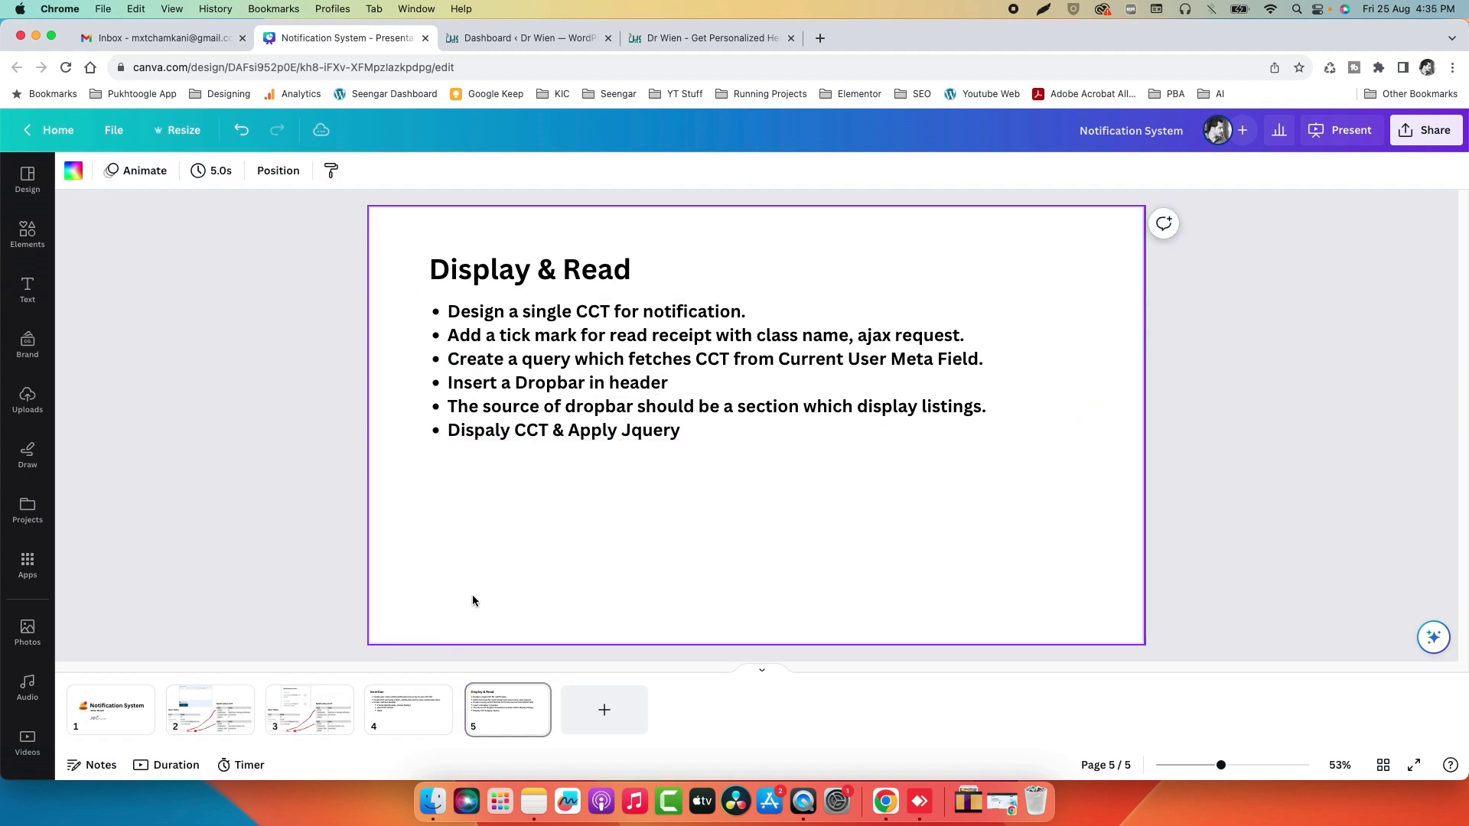
{"action": "left_click", "coordinate": [448, 693]}
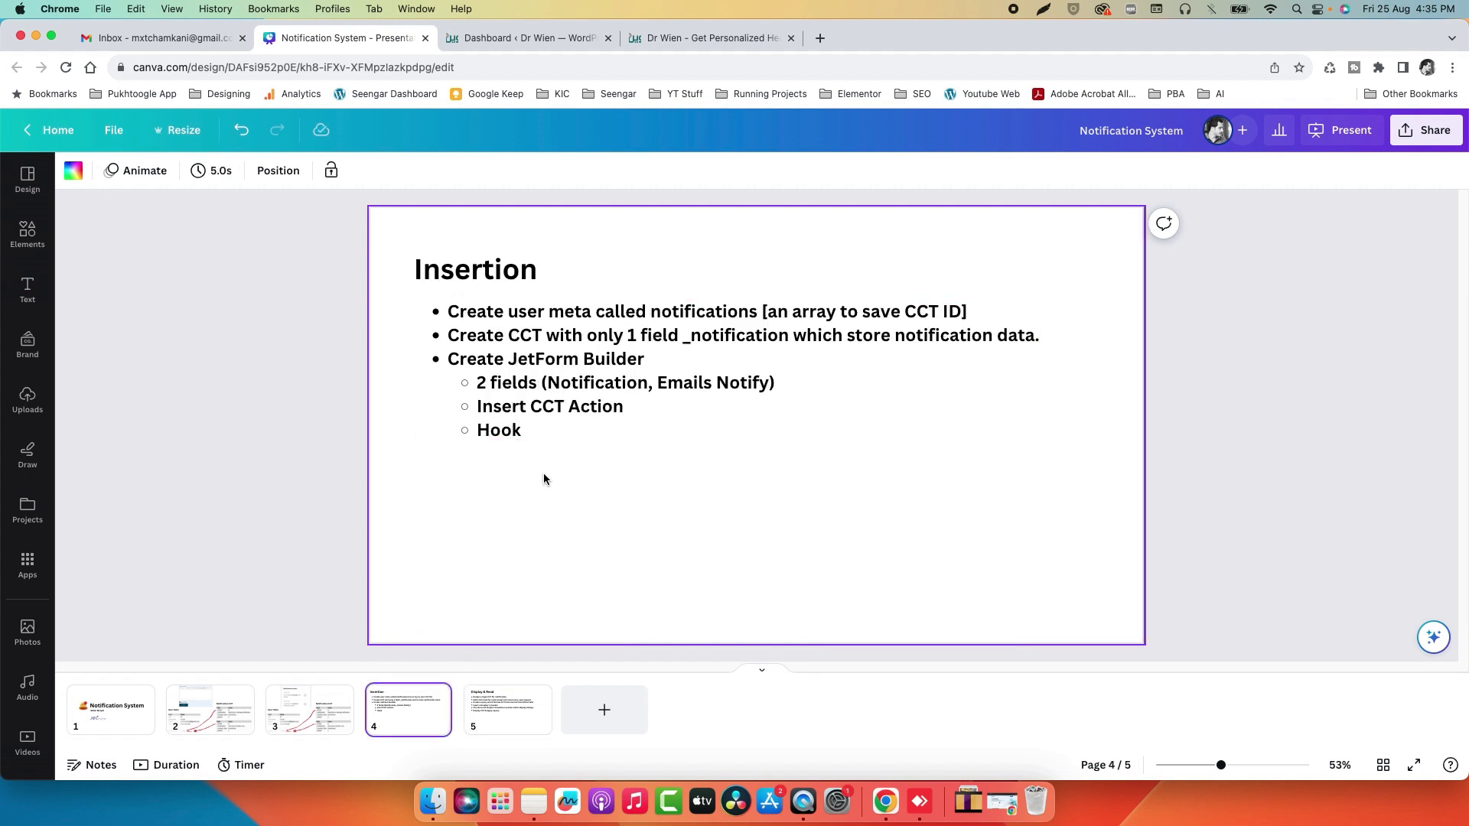
{"action": "left_click", "coordinate": [498, 553]}
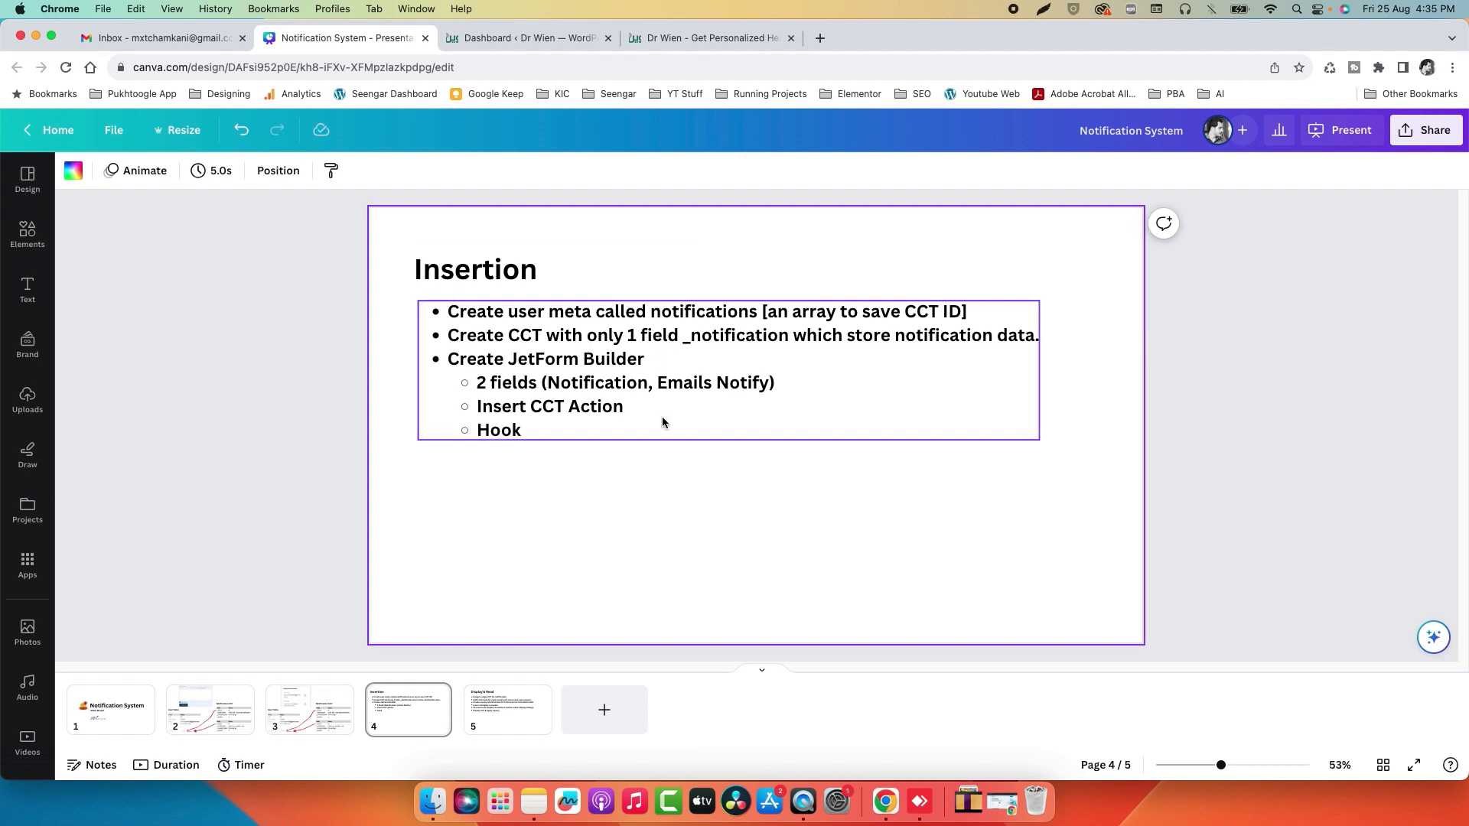
- Bring up the Dr Wien site's WordPress admin dashboard
{"action": "left_click", "coordinate": [704, 39]}
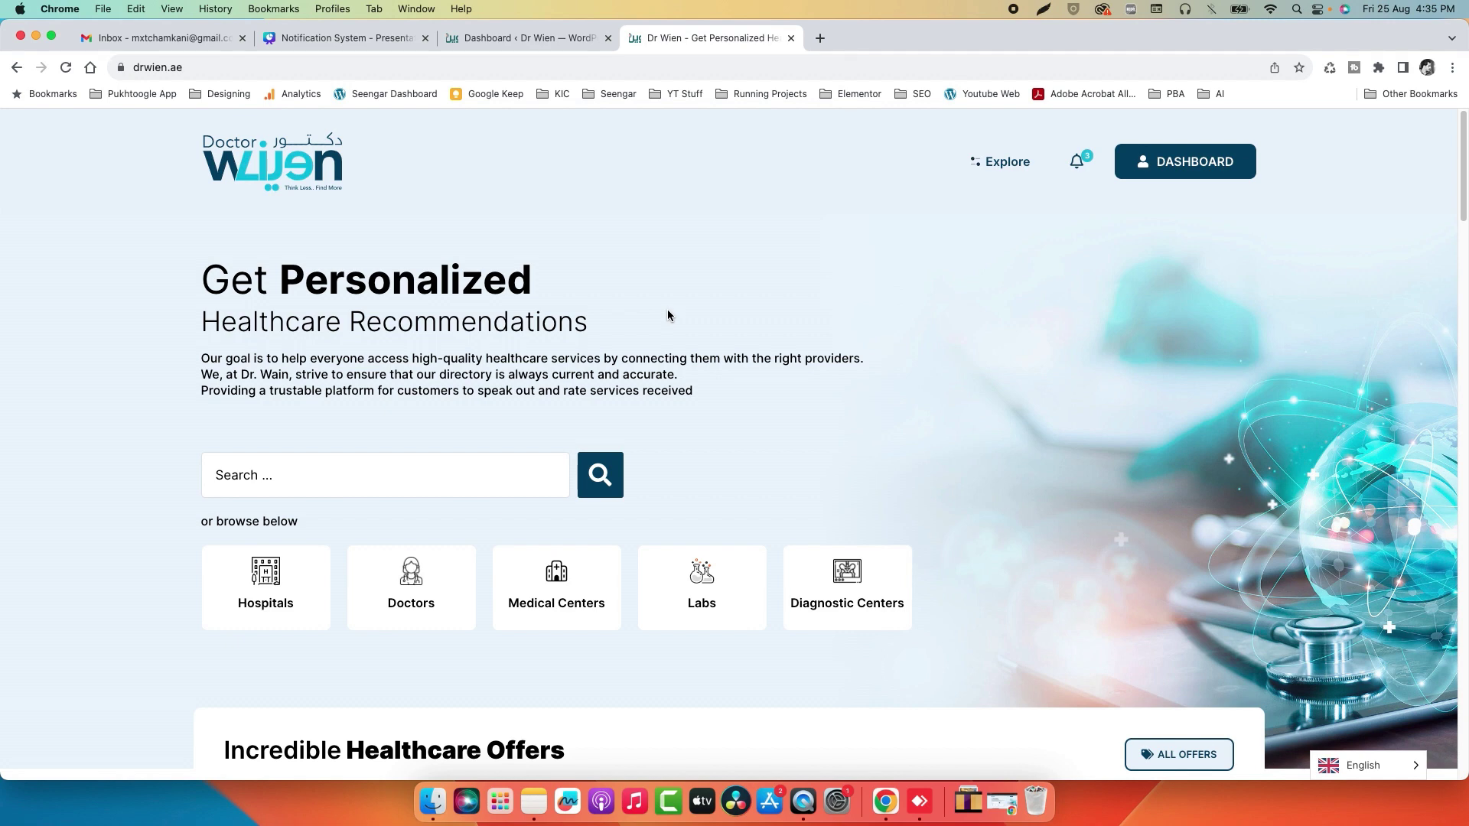
{"action": "left_click", "coordinate": [375, 39]}
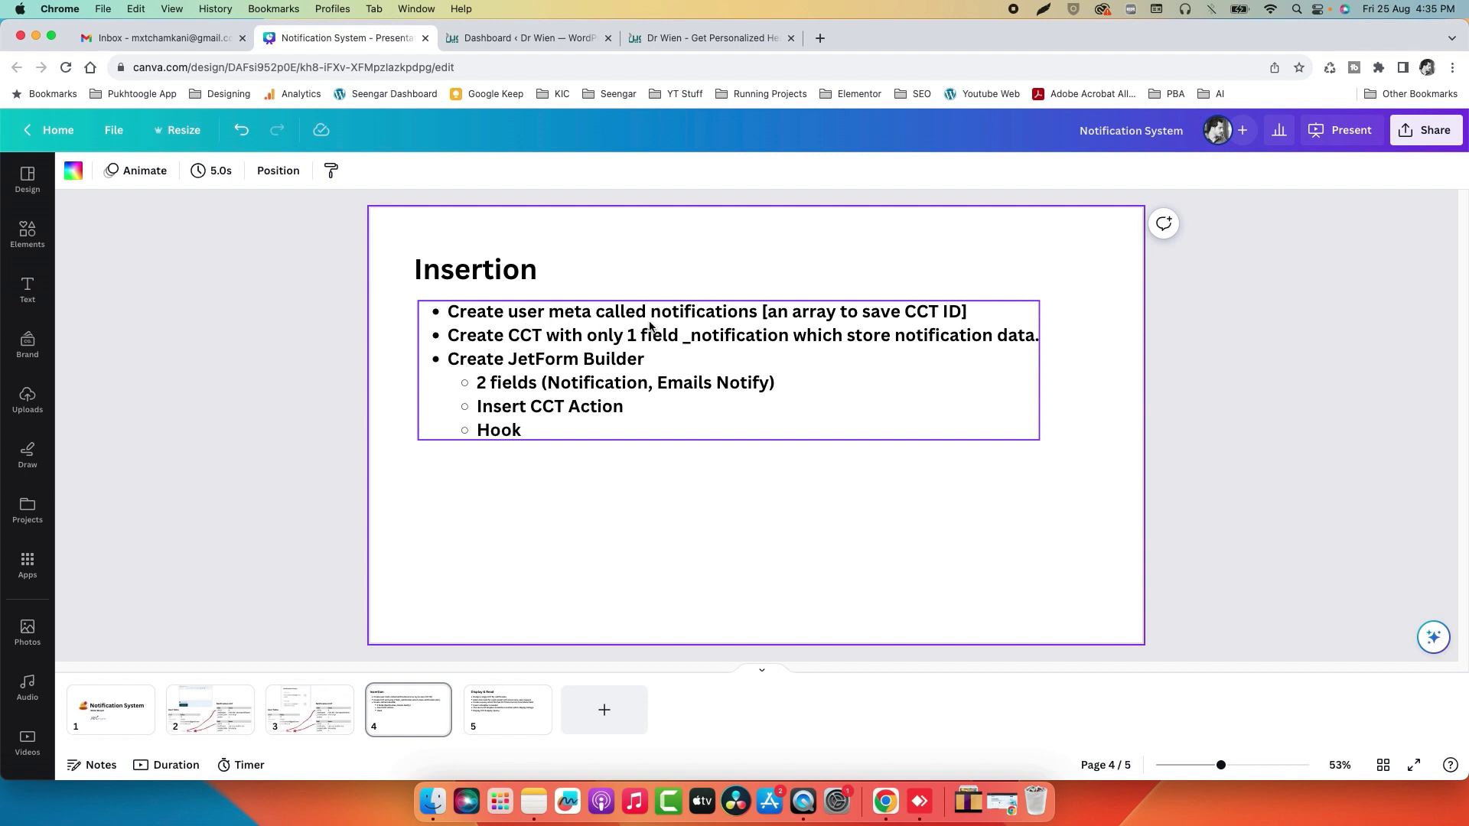
{"action": "left_click", "coordinate": [543, 43]}
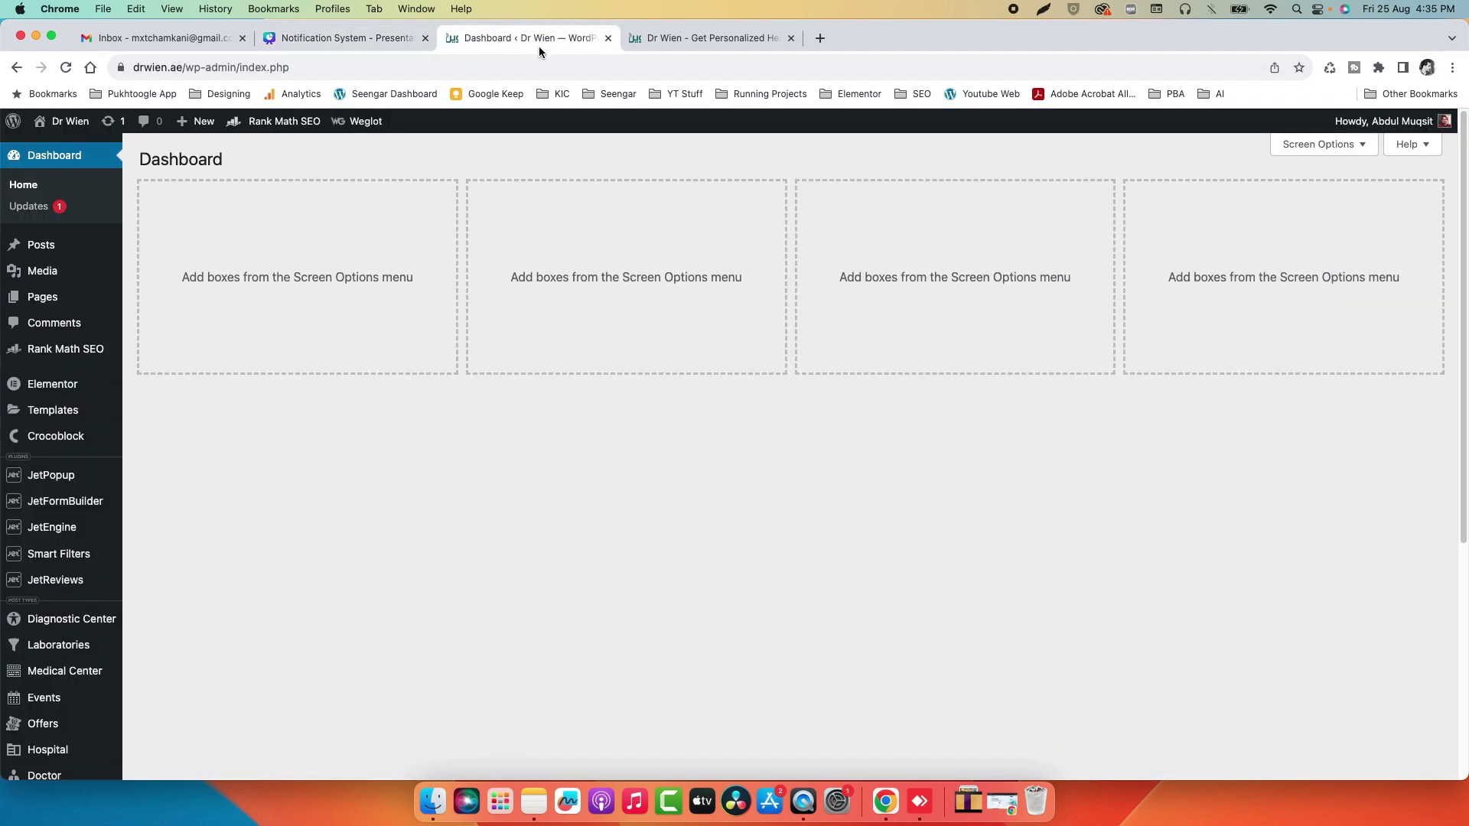
- Confirm User Meta's 'notifications' field is a Text field, then return to Canva's Insertion slide
{"action": "mouse_move", "coordinate": [61, 528]}
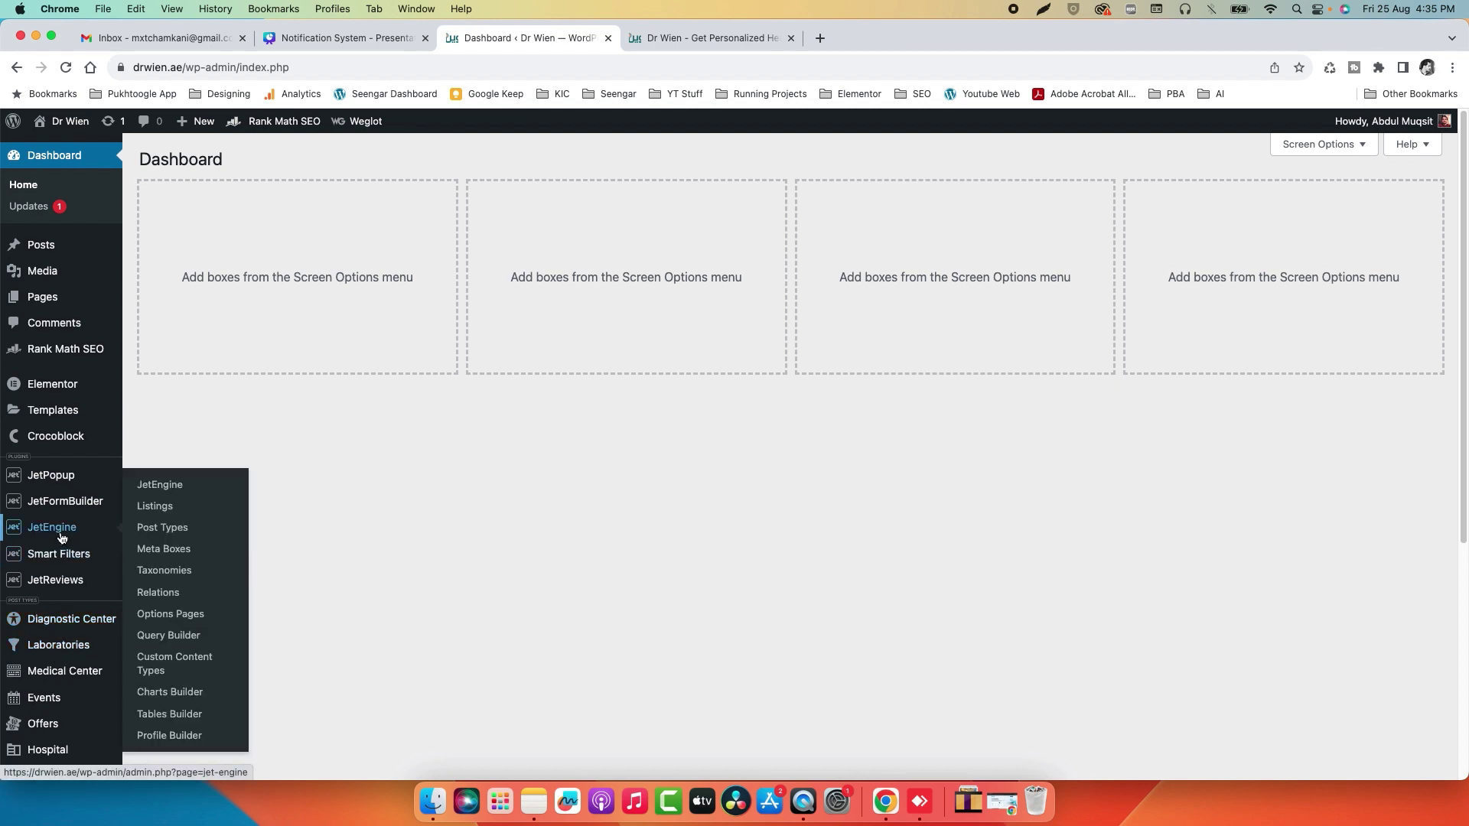
{"action": "left_click", "coordinate": [187, 550]}
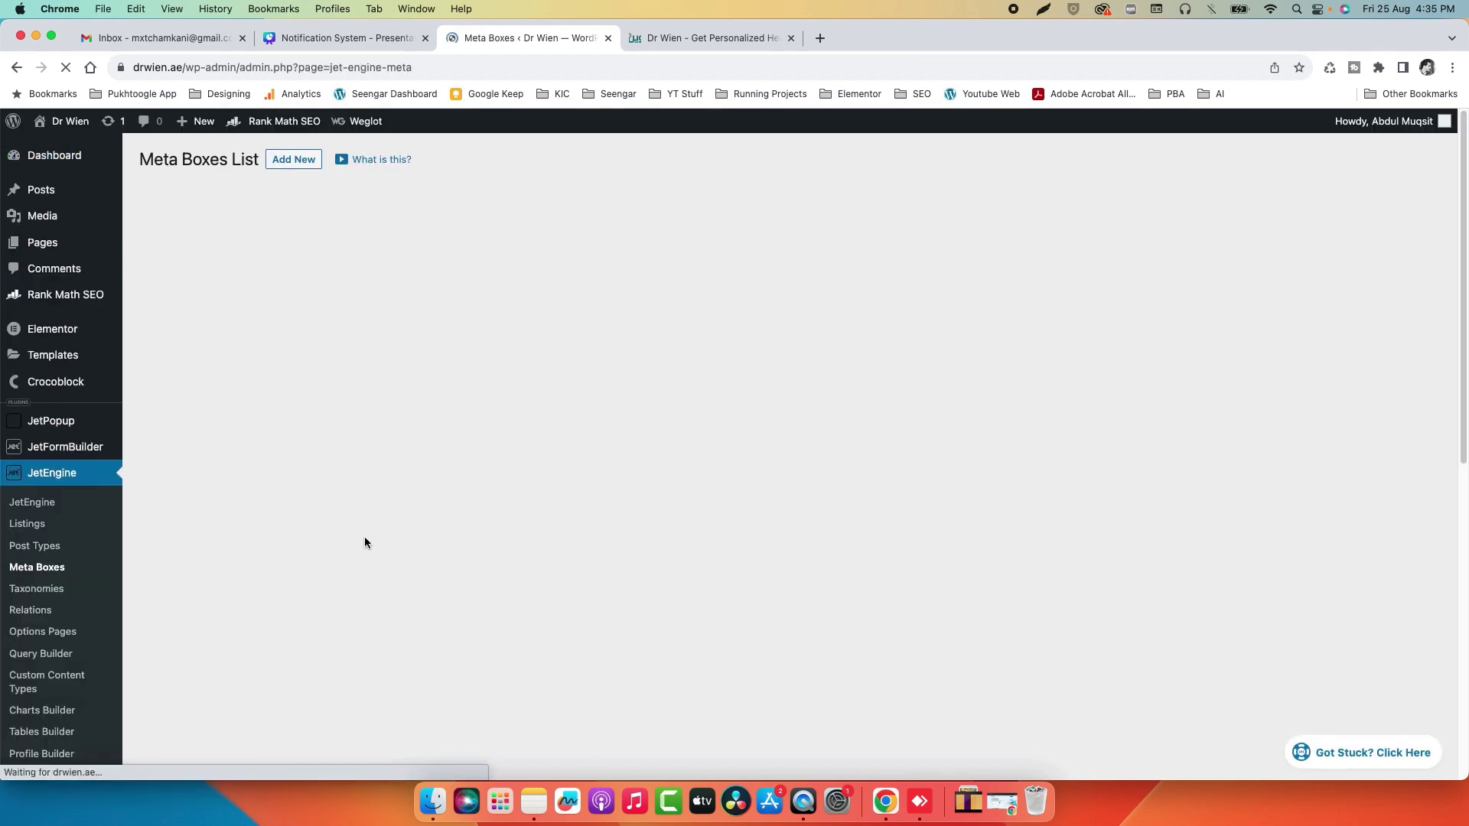
{"action": "left_click", "coordinate": [183, 246]}
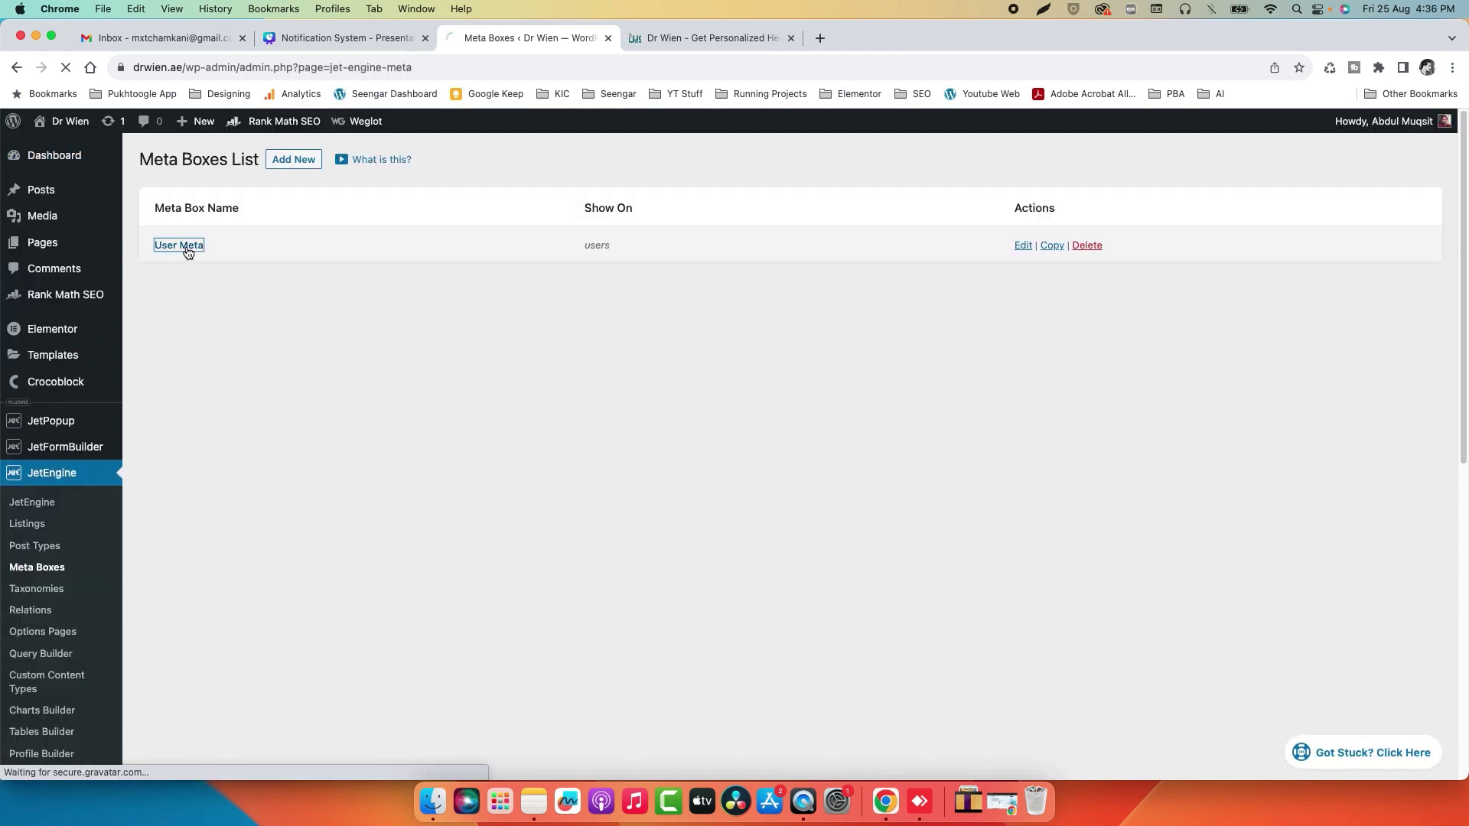
{"action": "scroll", "coordinate": [403, 462], "scroll_direction": "down", "scroll_amount": 8}
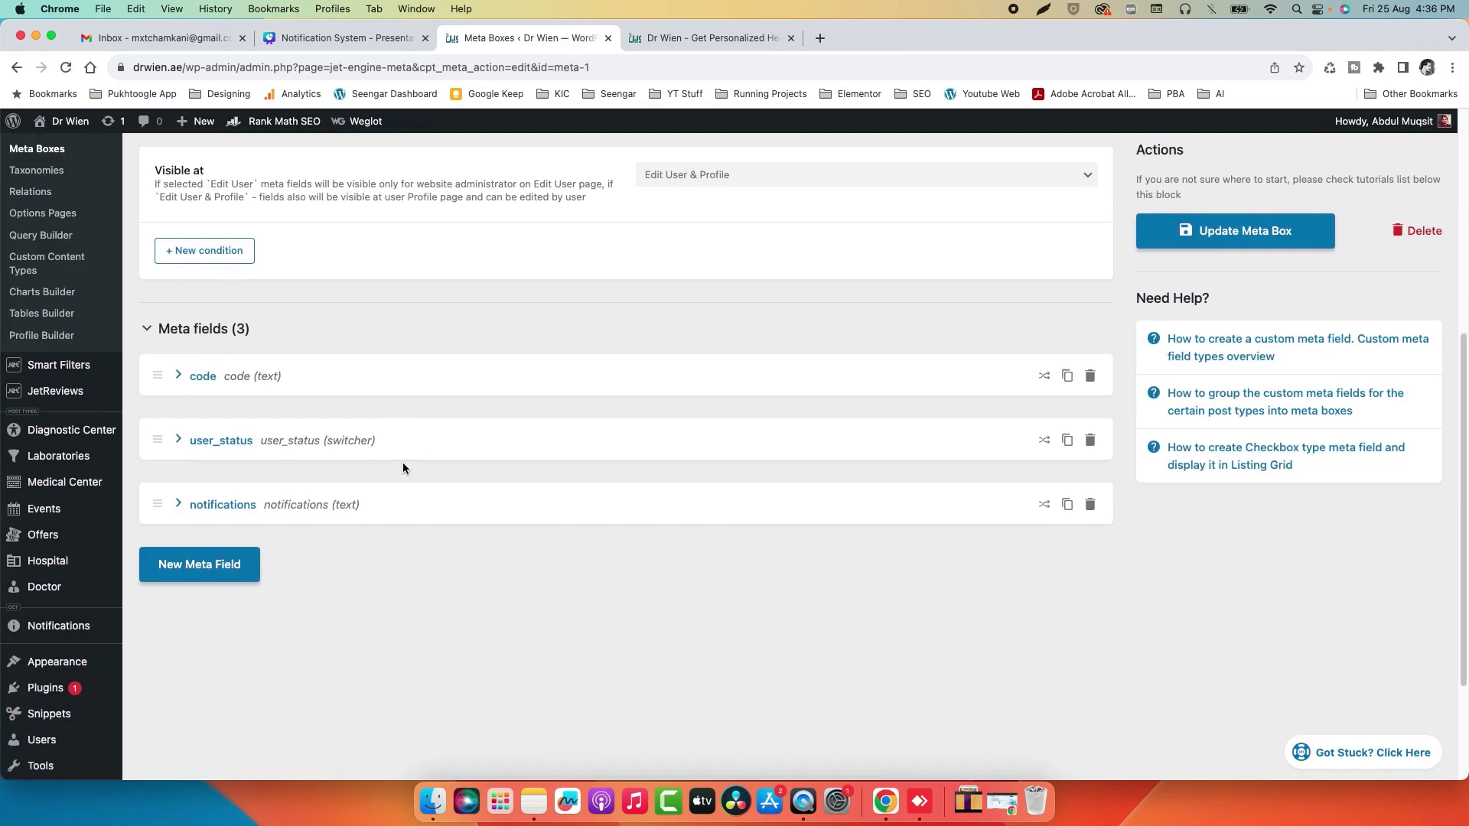
{"action": "left_click", "coordinate": [238, 335]}
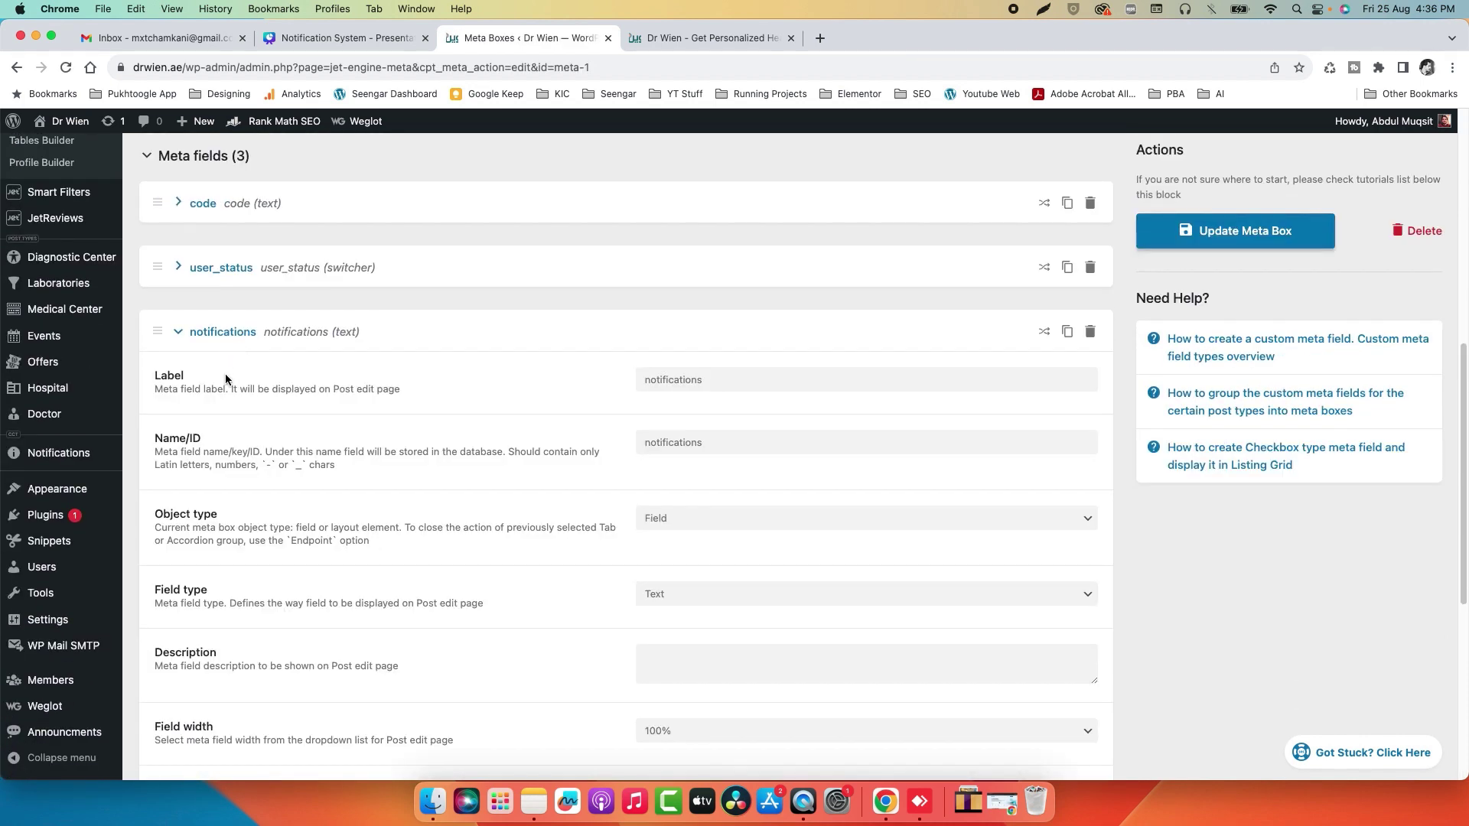
{"action": "left_click", "coordinate": [681, 599]}
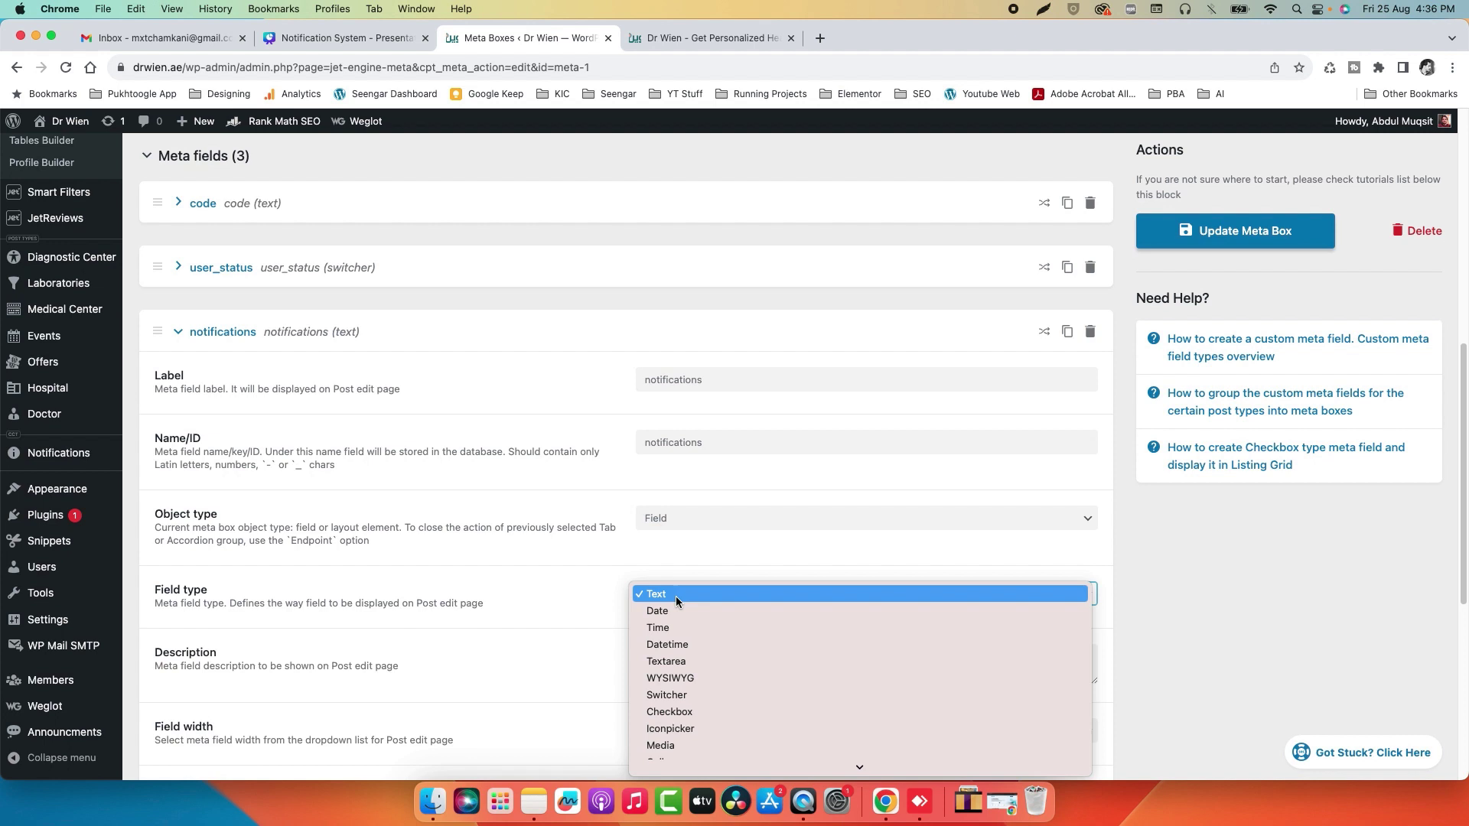
{"action": "left_click", "coordinate": [589, 593]}
{"action": "left_click", "coordinate": [710, 387]}
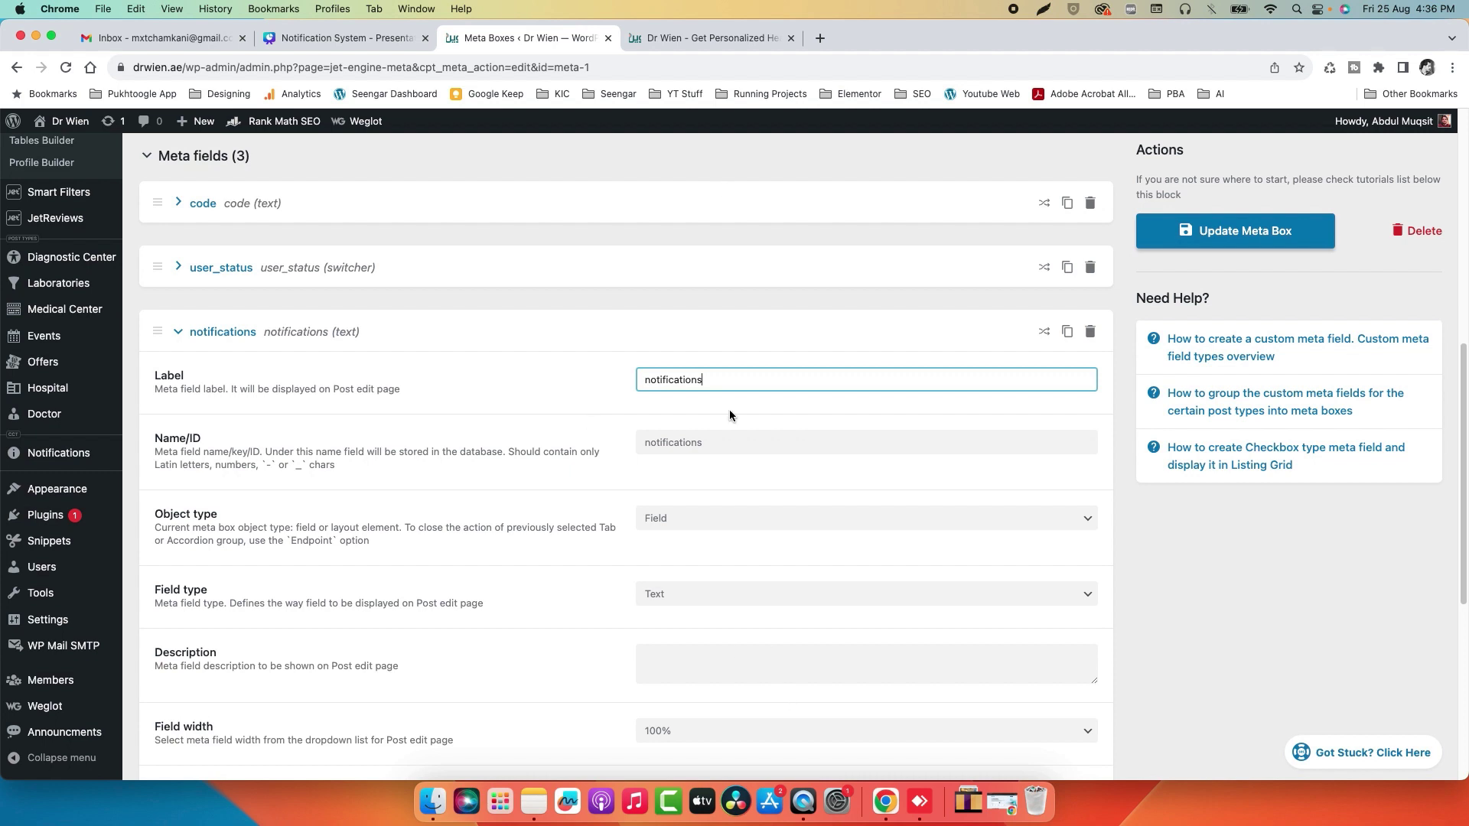
{"action": "left_click", "coordinate": [347, 38]}
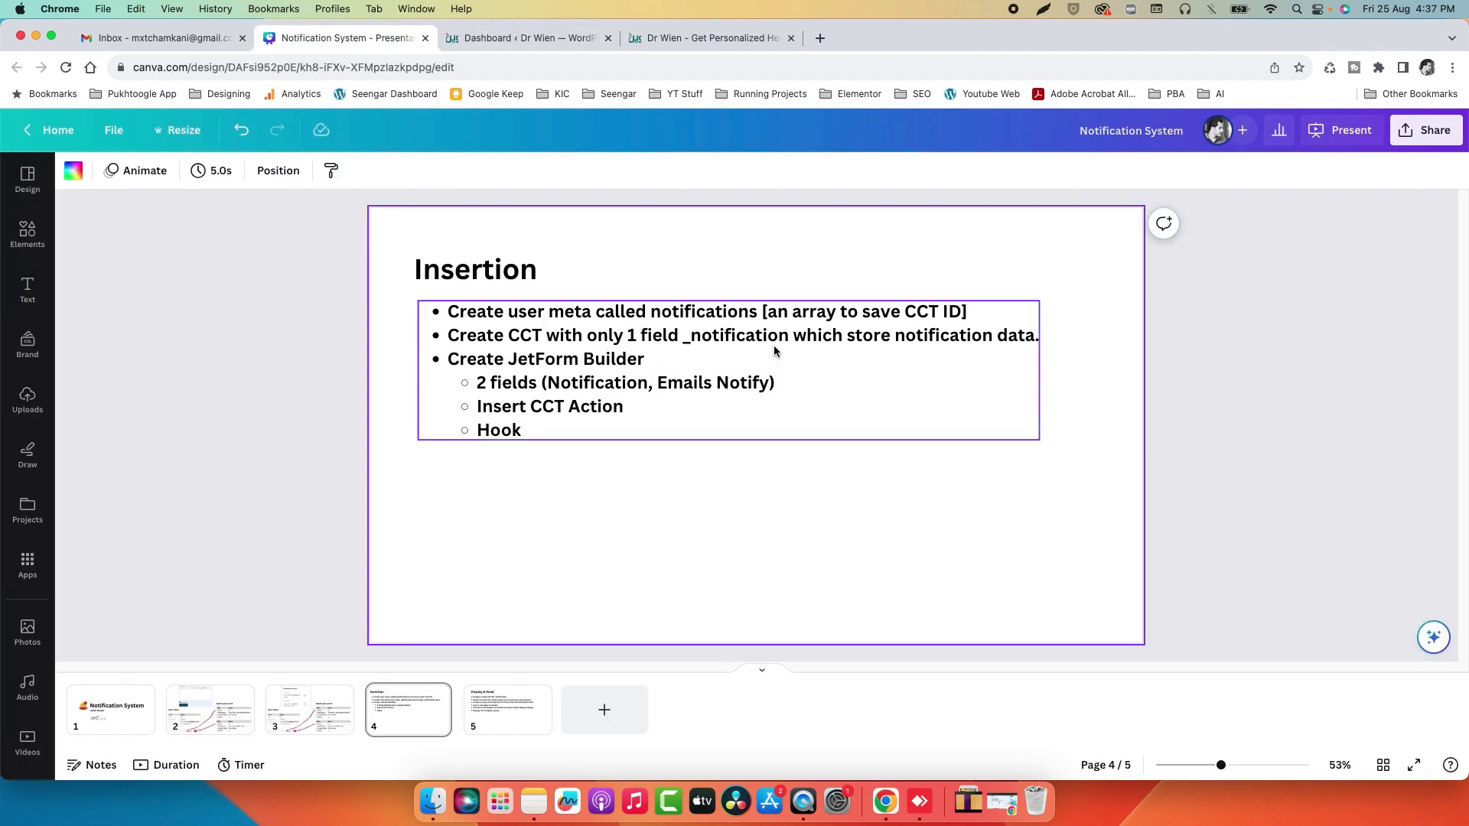
- Open the Notifications custom content type and scroll through its fields
{"action": "left_click", "coordinate": [530, 38]}
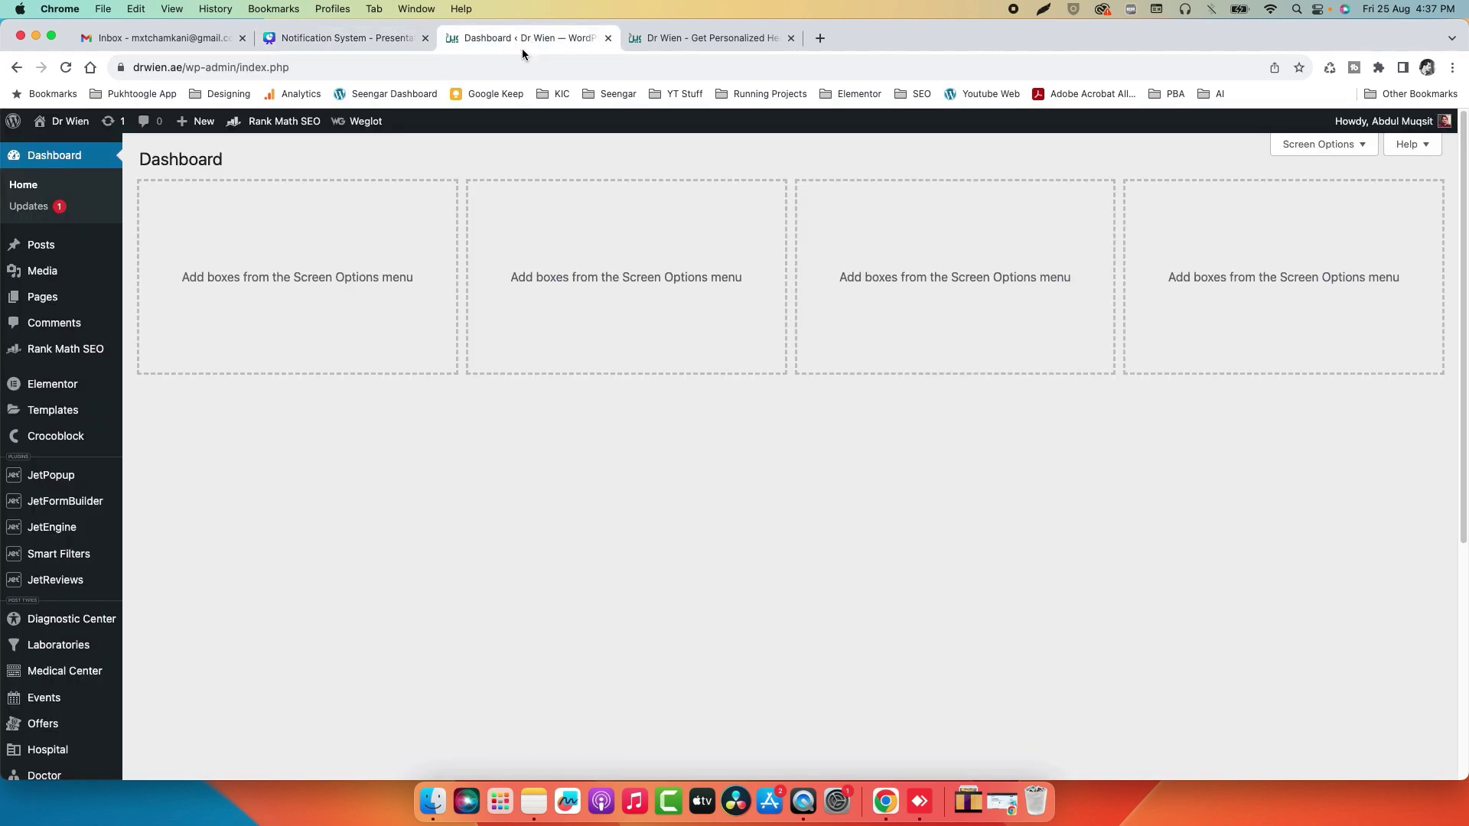
{"action": "mouse_move", "coordinate": [51, 527]}
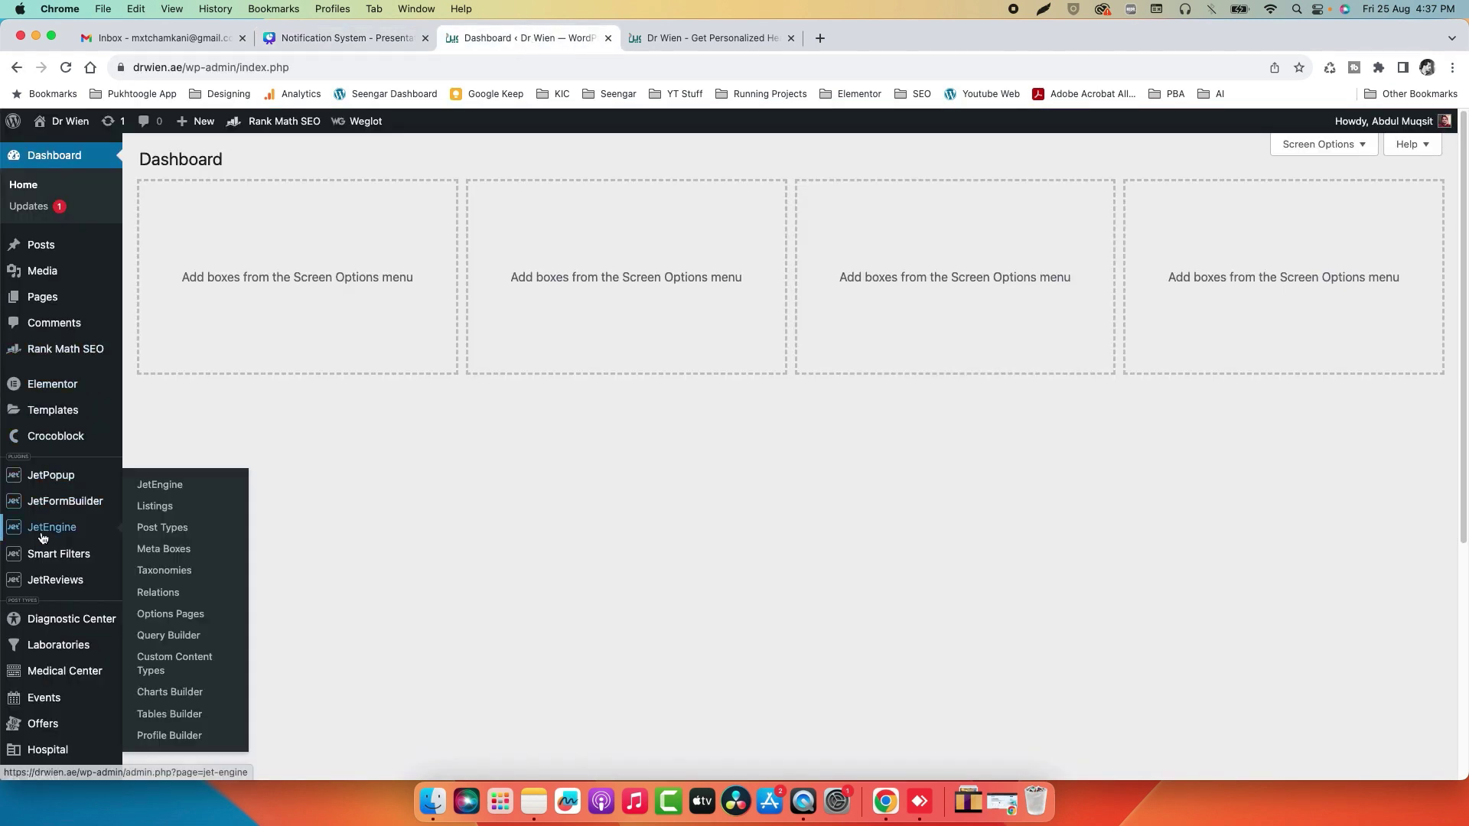
{"action": "left_click", "coordinate": [207, 660]}
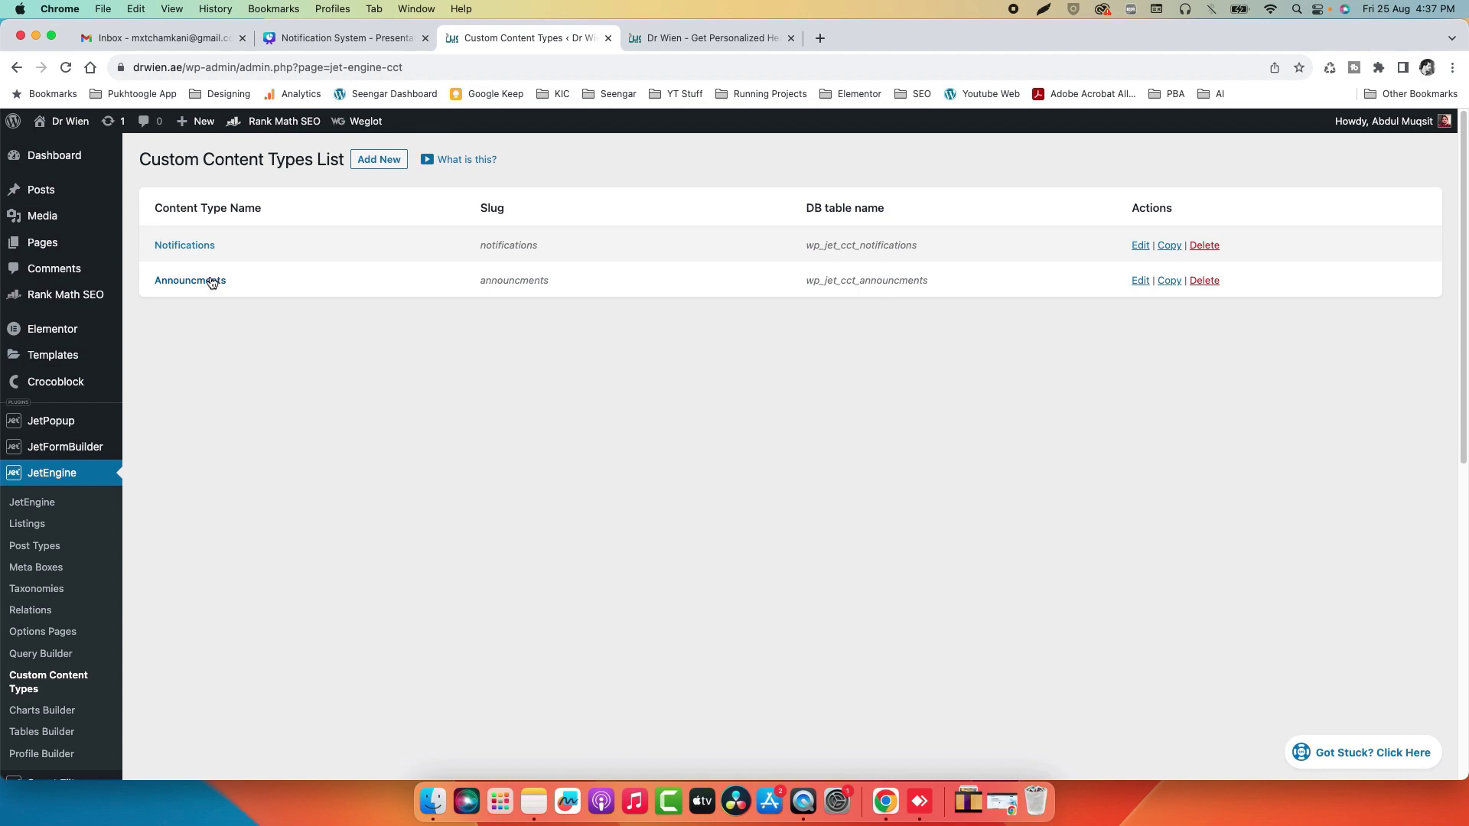
{"action": "left_click", "coordinate": [200, 250]}
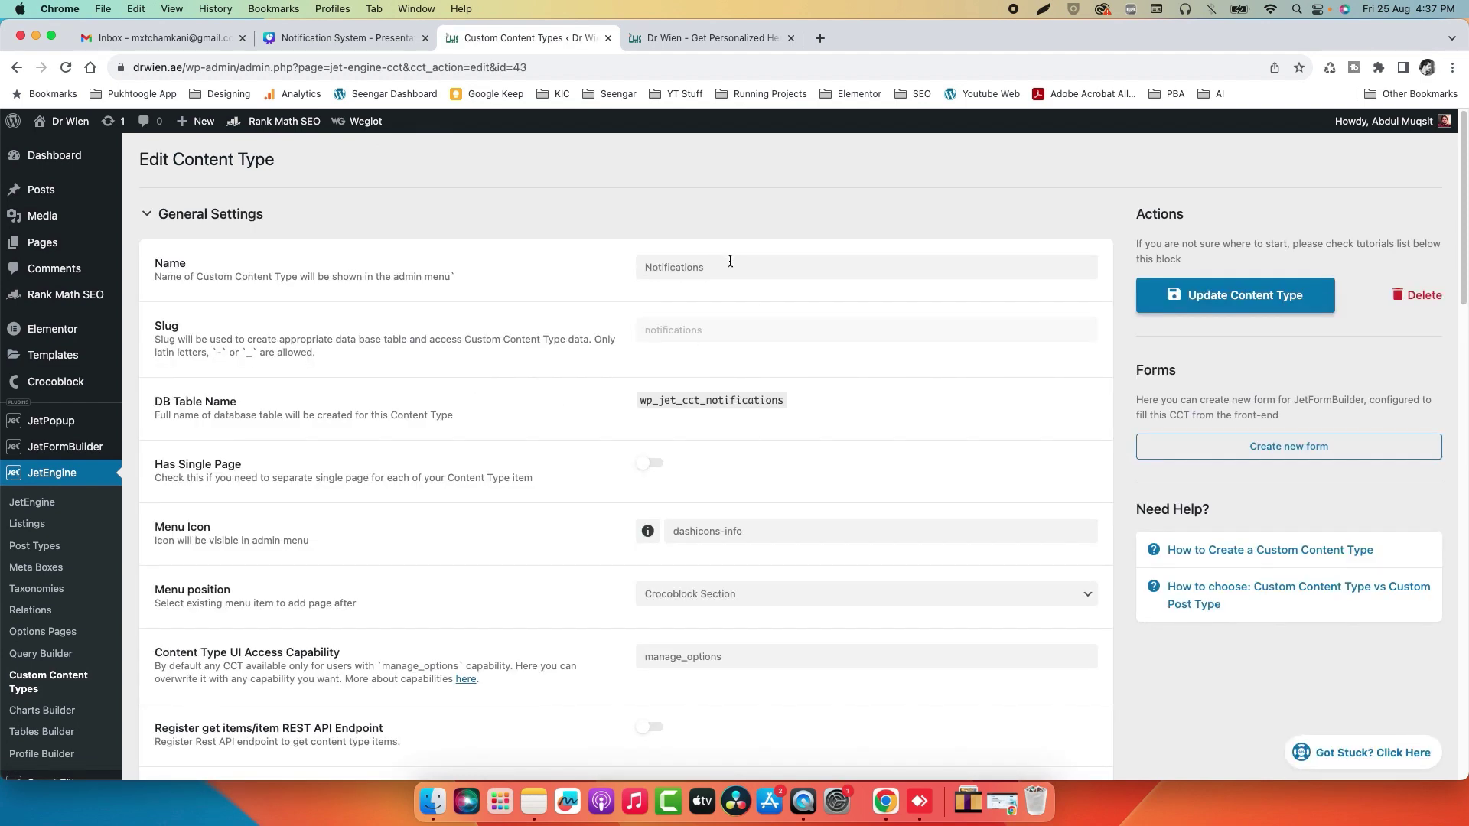
{"action": "scroll", "coordinate": [563, 392], "scroll_direction": "down", "scroll_amount": 10}
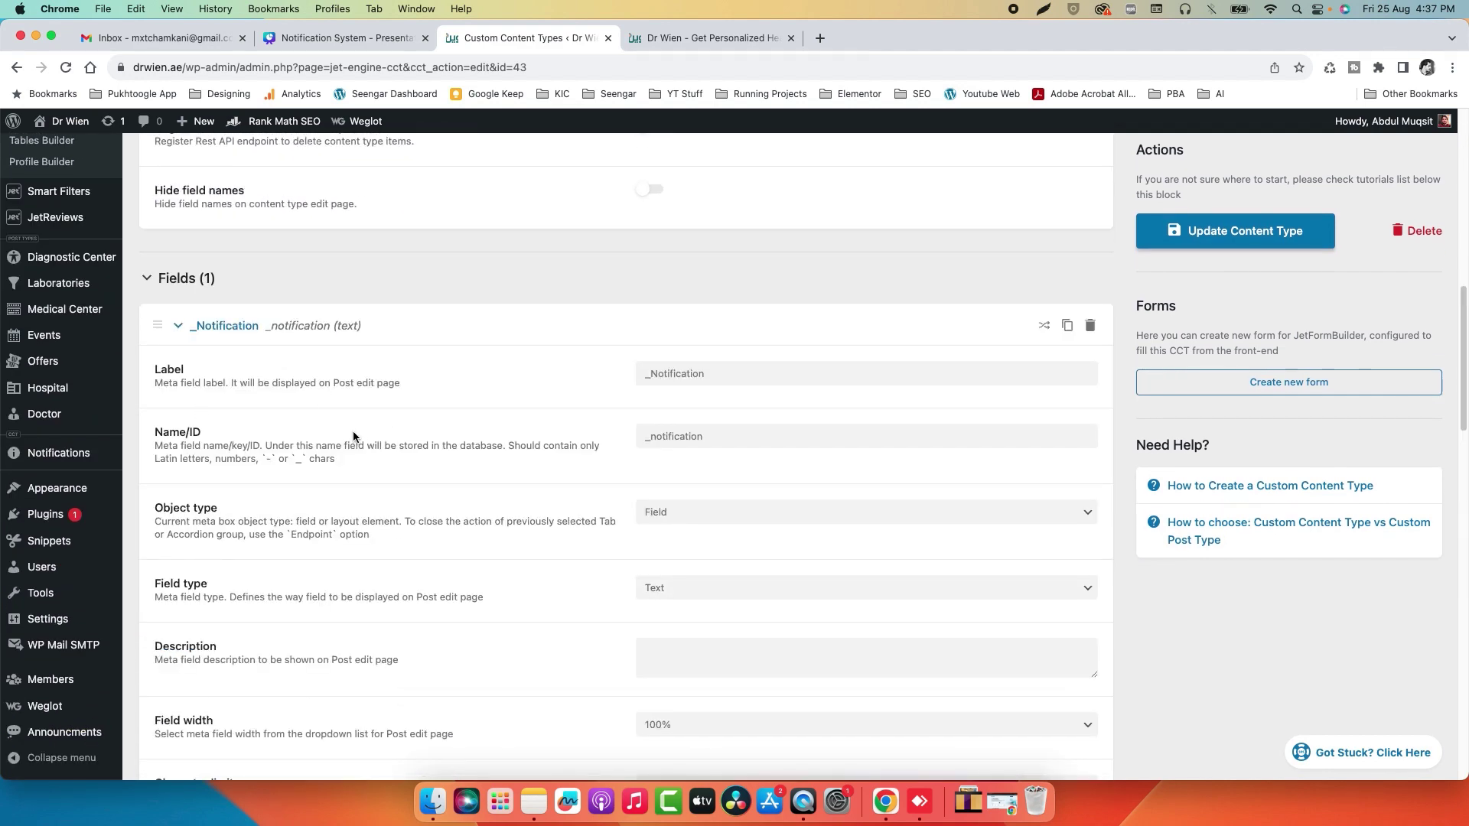
{"action": "scroll", "coordinate": [355, 435], "scroll_direction": "down", "scroll_amount": 2}
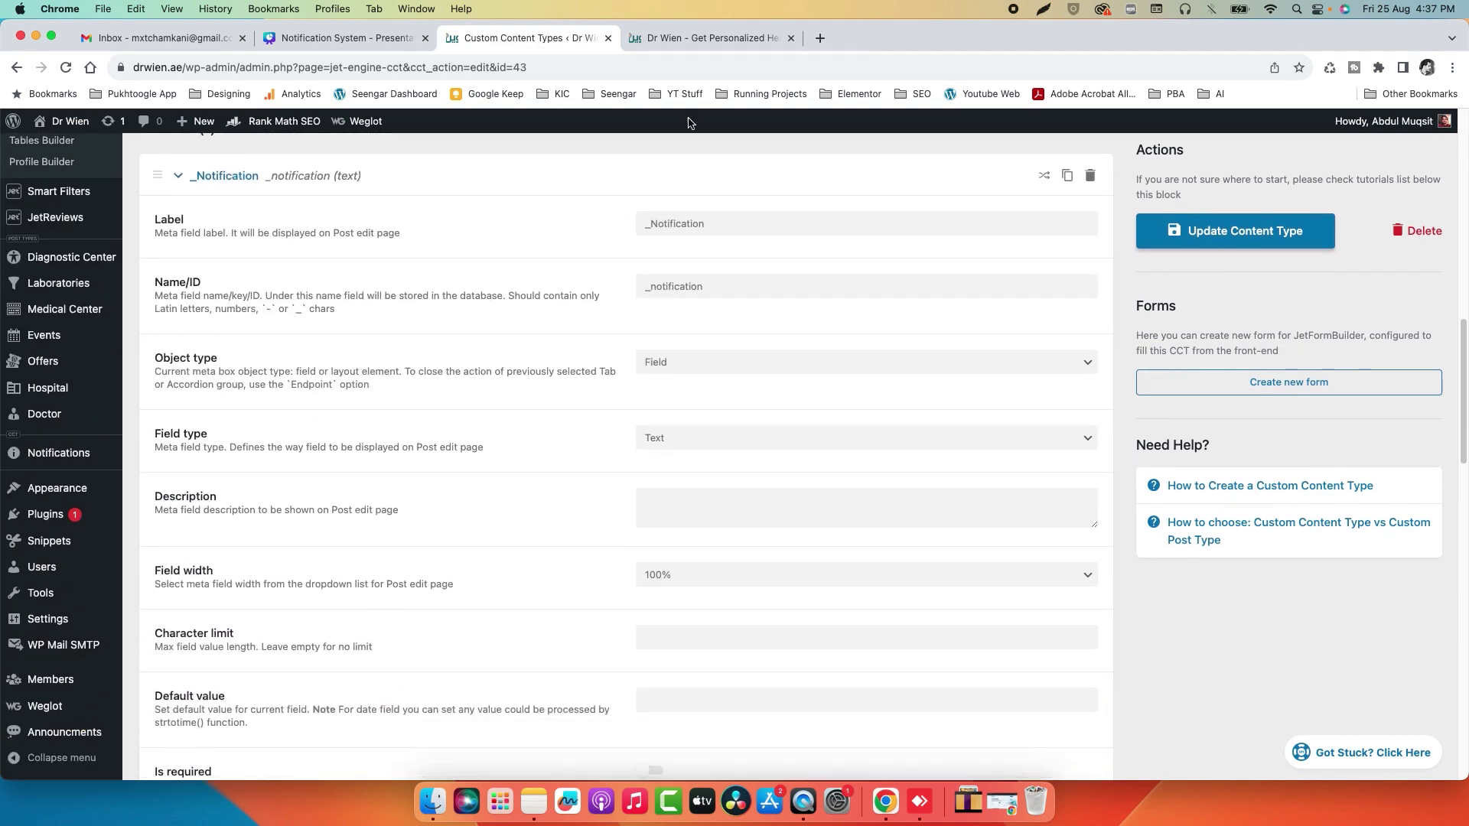
- Highlight the first notification's message text in the Dr Wien header list
{"action": "left_click", "coordinate": [681, 42]}
{"action": "mouse_move", "coordinate": [1074, 160]}
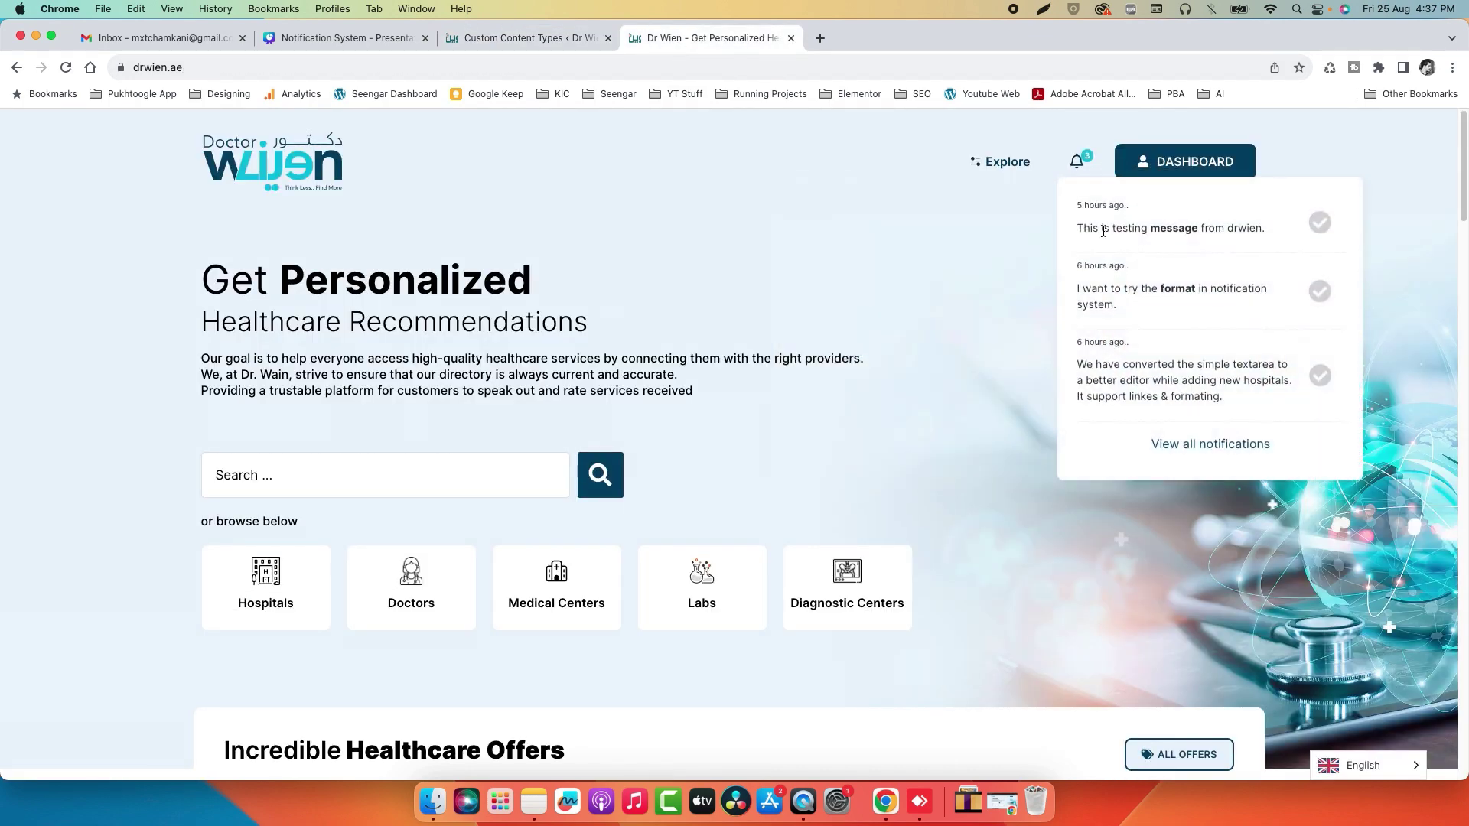
{"action": "left_click_drag", "start_coordinate": [1104, 228], "coordinate": [1236, 228]}
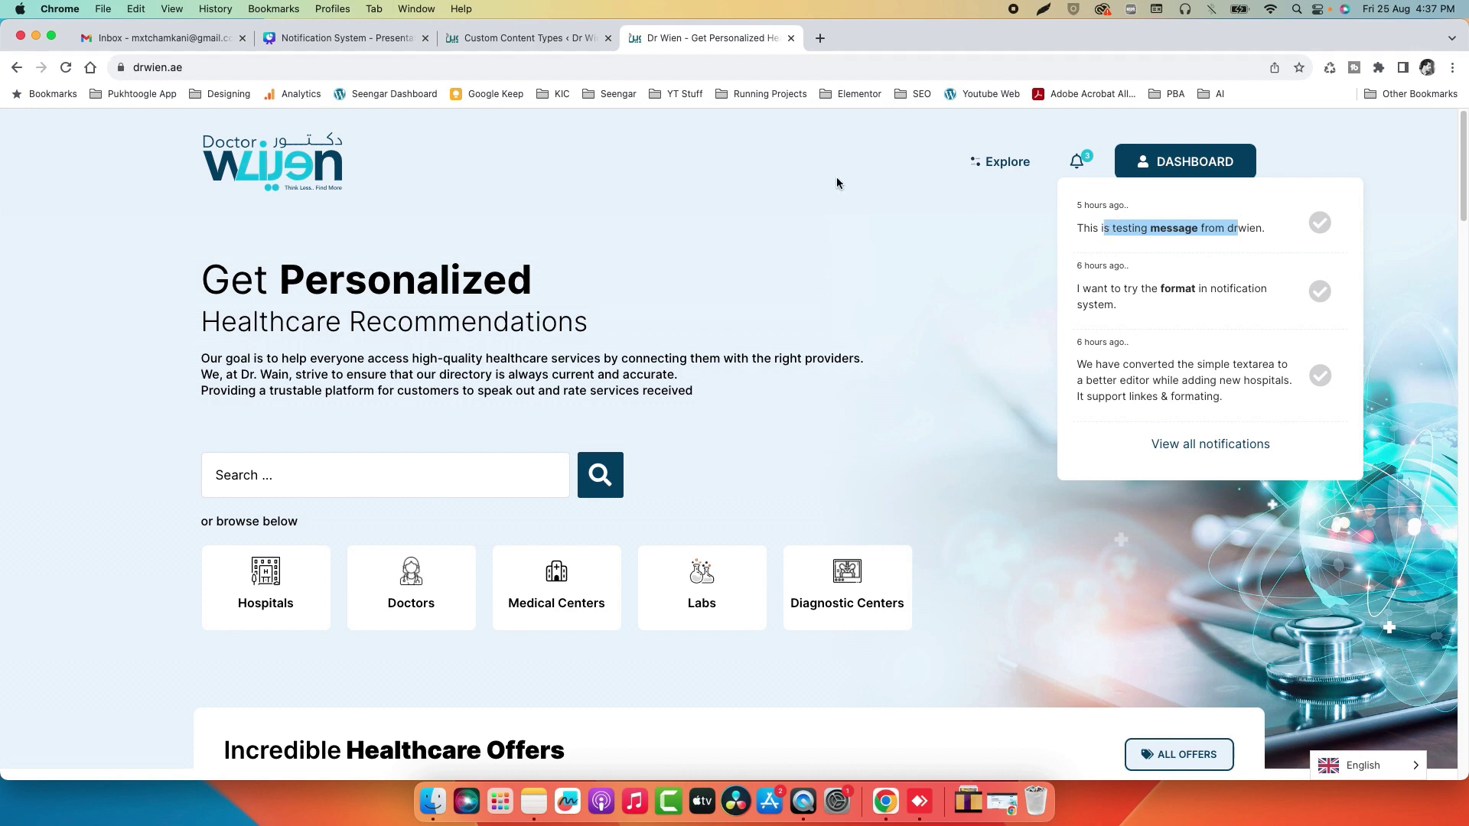
- Review the Notifications CCT again, collapse its _Notification field, and return to the Insertion slide
{"action": "left_click", "coordinate": [474, 42]}
{"action": "scroll", "coordinate": [421, 417], "scroll_direction": "down", "scroll_amount": 10}
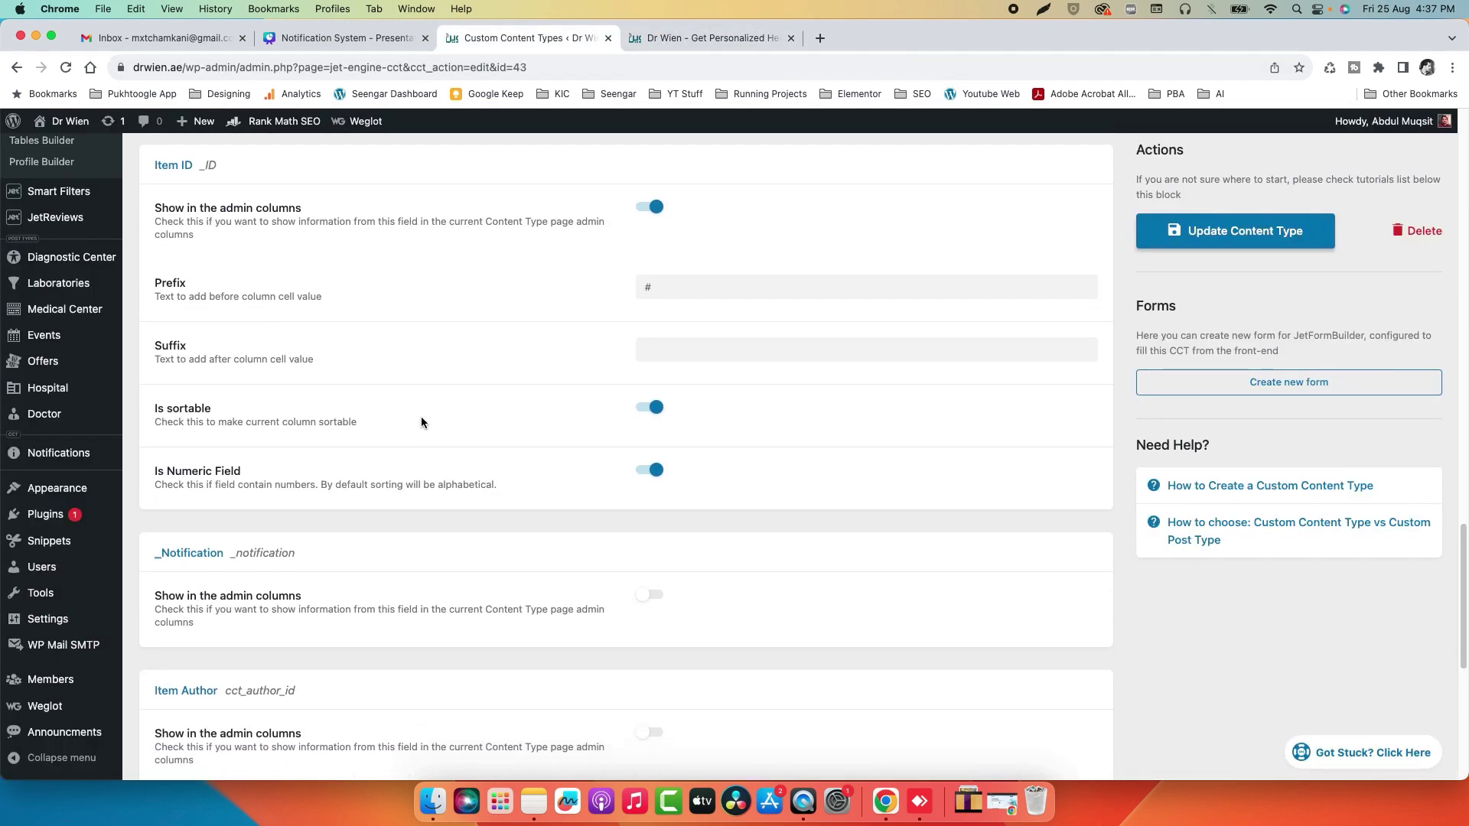
{"action": "scroll", "coordinate": [426, 437], "scroll_direction": "down", "scroll_amount": 5}
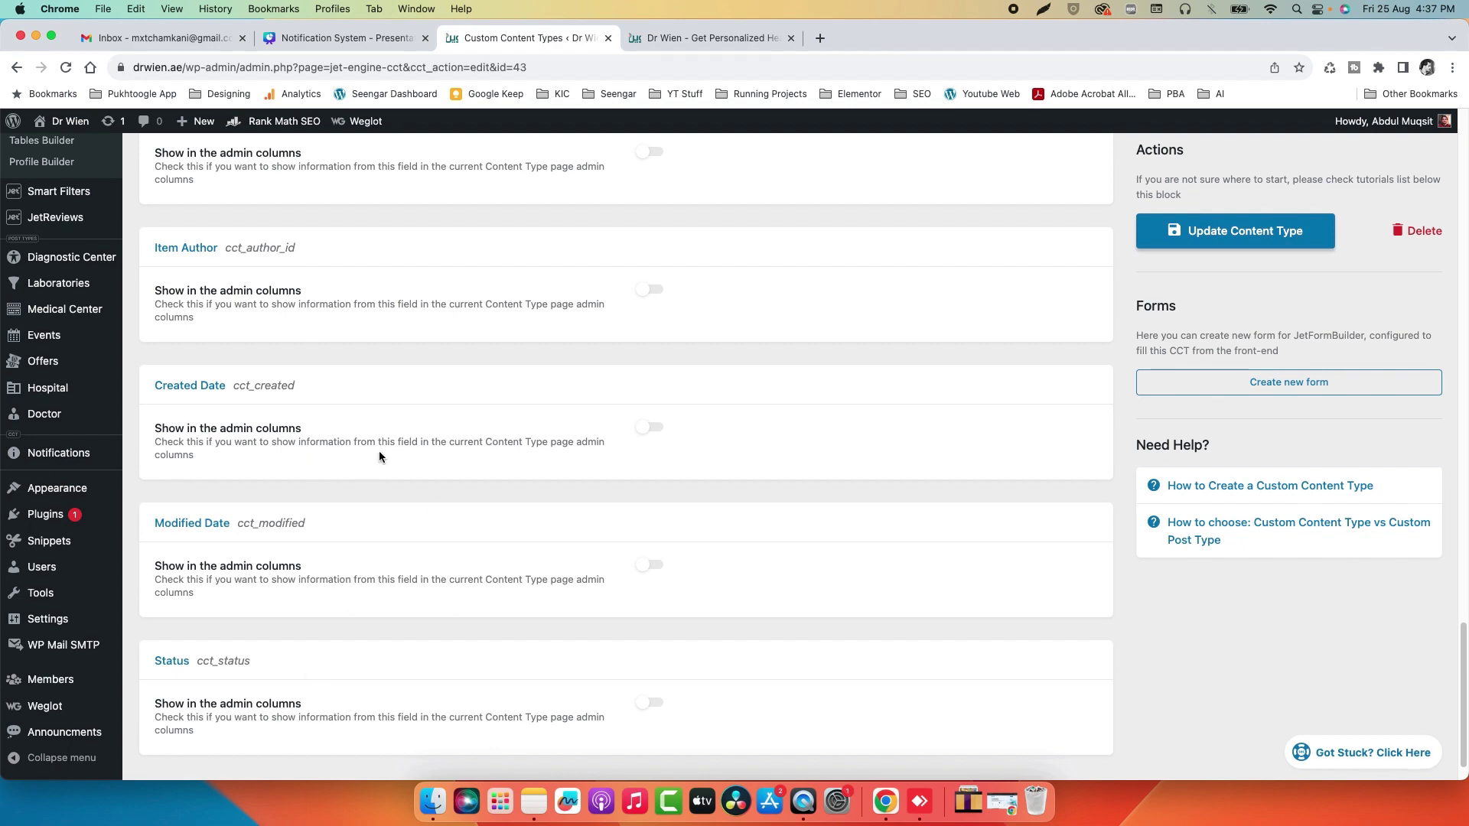
{"action": "scroll", "coordinate": [492, 519], "scroll_direction": "up", "scroll_amount": 3}
{"action": "scroll", "coordinate": [492, 521], "scroll_direction": "up", "scroll_amount": 6}
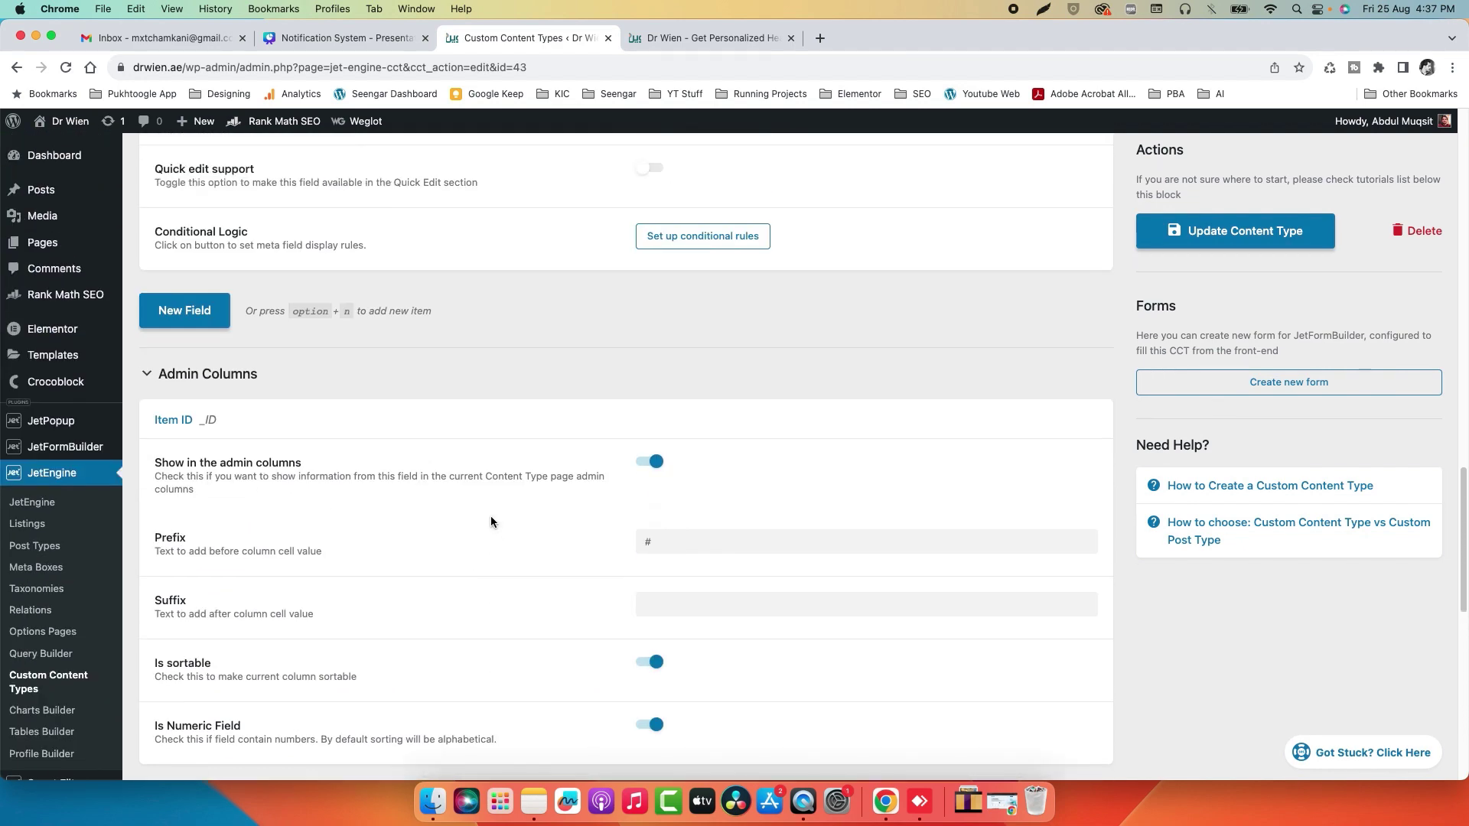
{"action": "scroll", "coordinate": [453, 449], "scroll_direction": "up", "scroll_amount": 10}
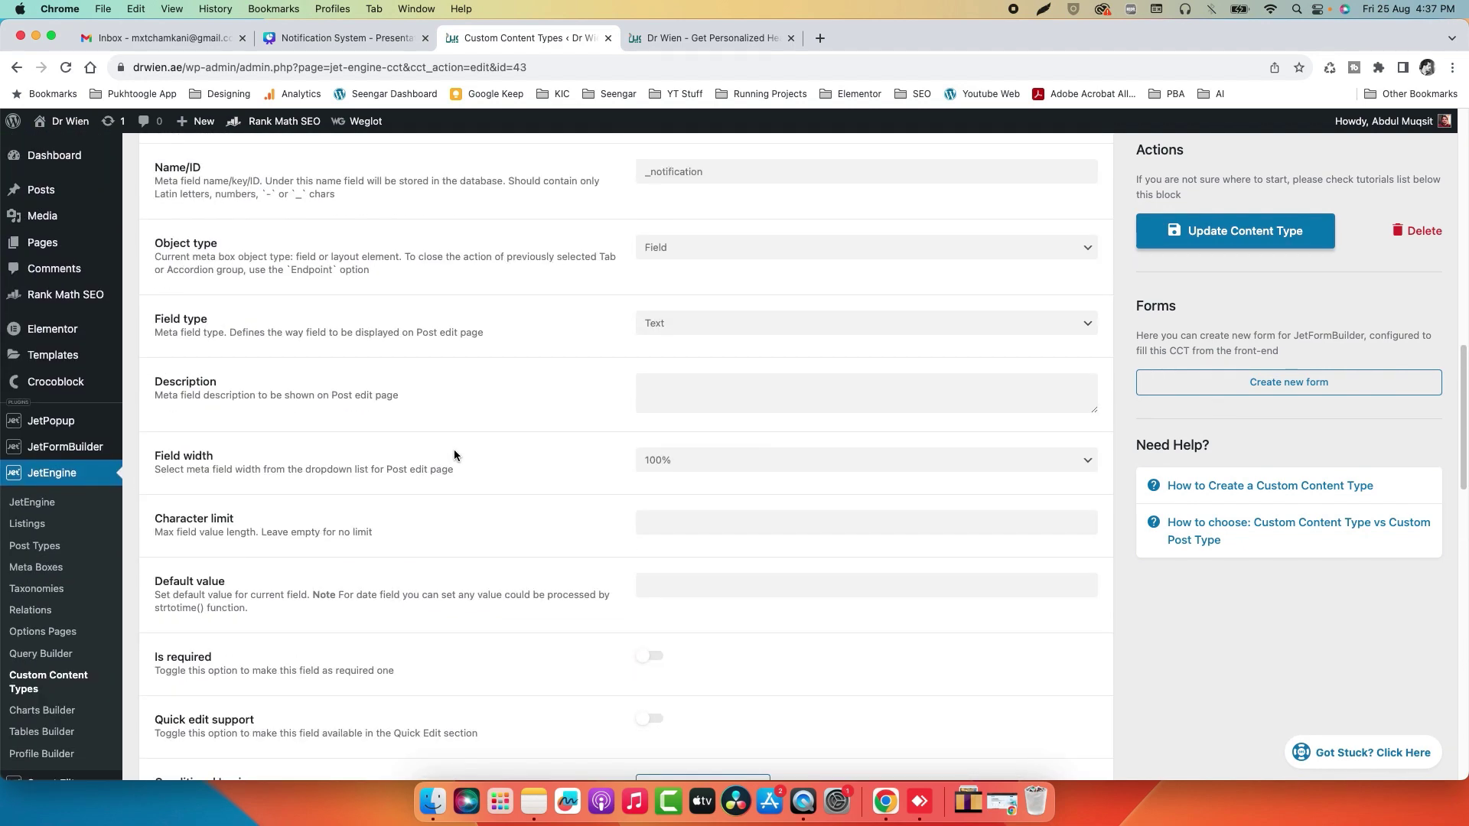
{"action": "left_click", "coordinate": [182, 292]}
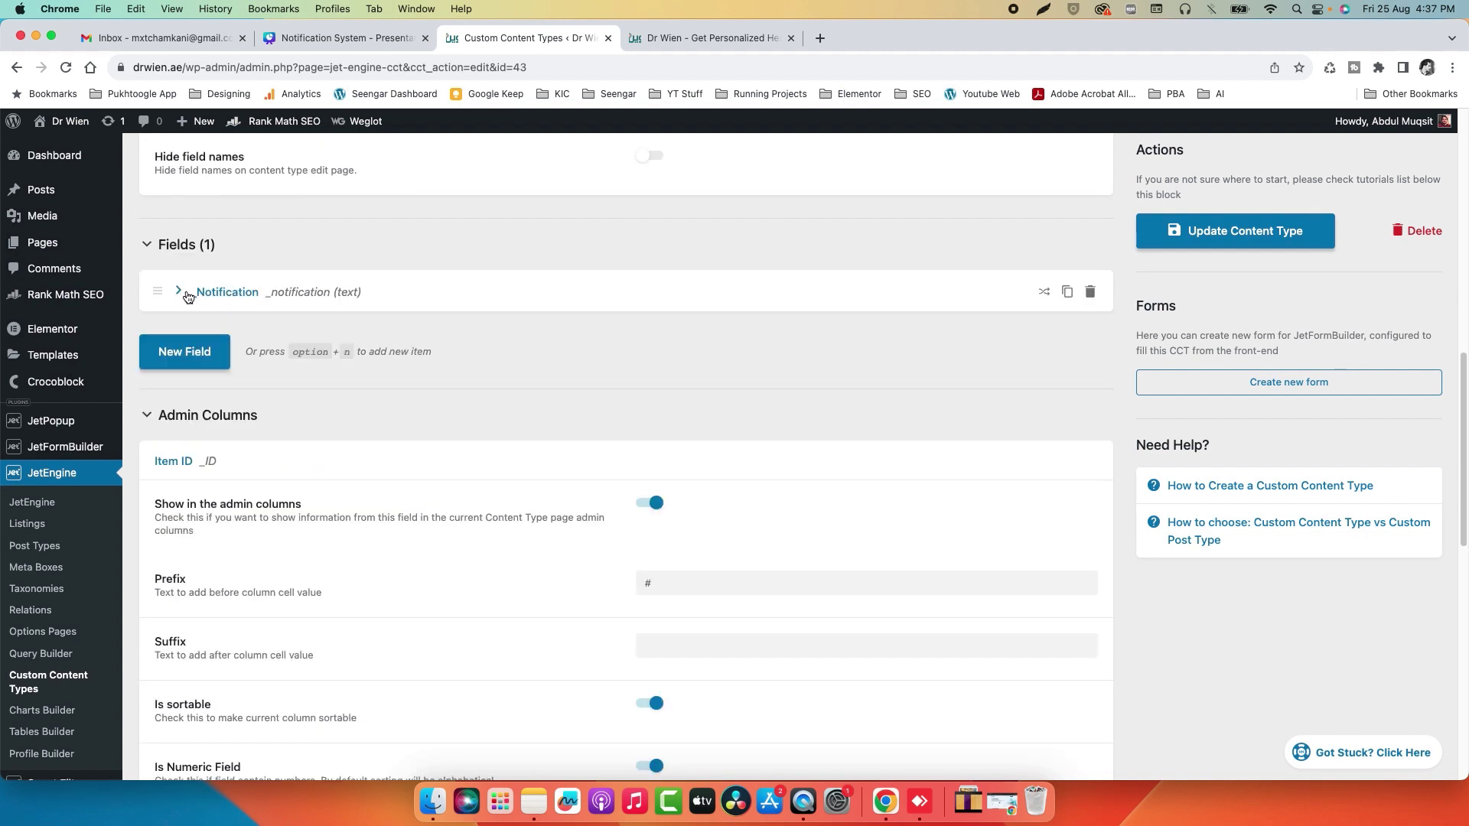
{"action": "left_click", "coordinate": [383, 40]}
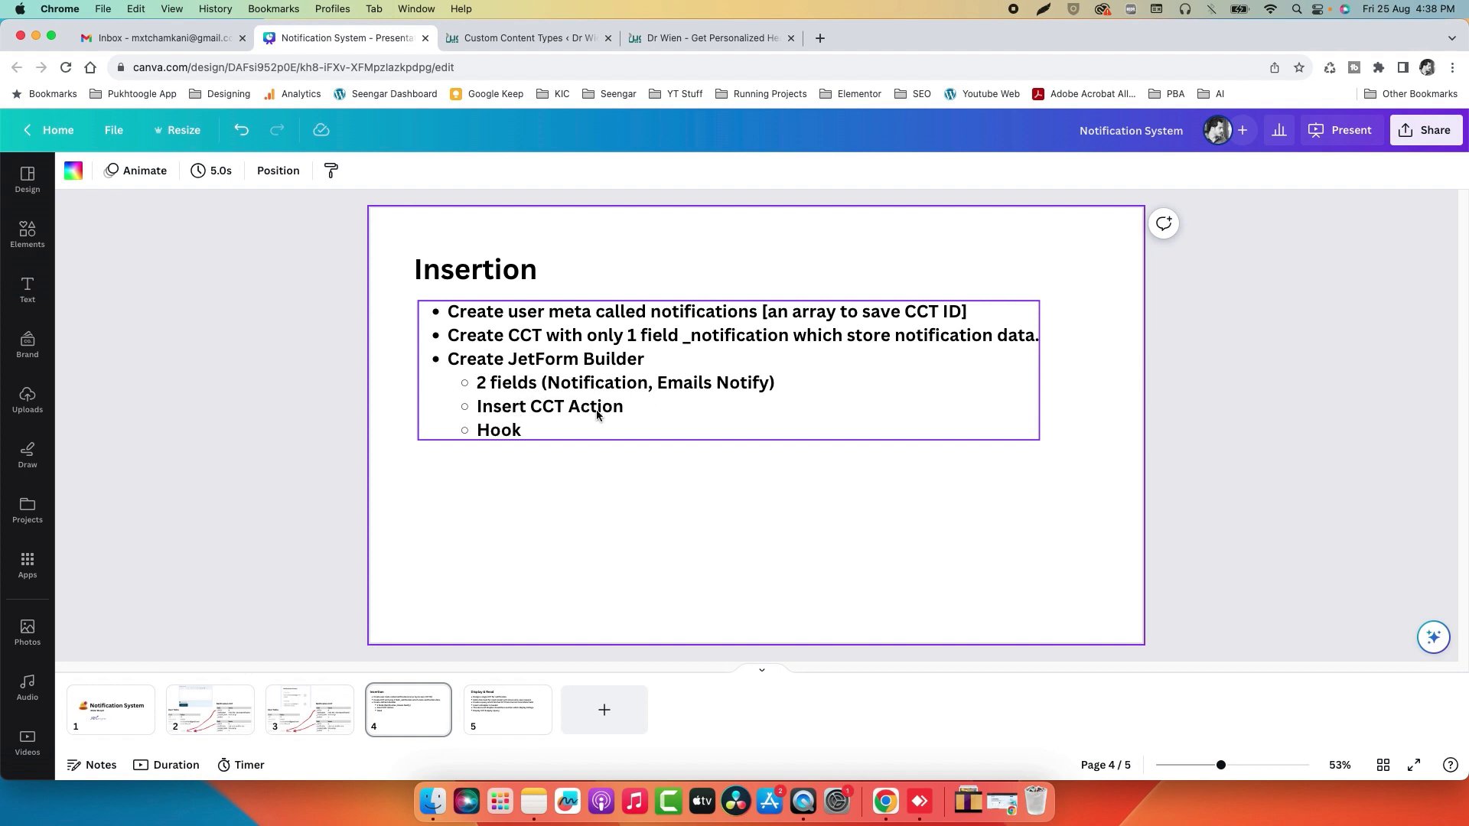
- Open the 'Add Notifications to users' form and inspect its Notification Details field
{"action": "left_click", "coordinate": [546, 48]}
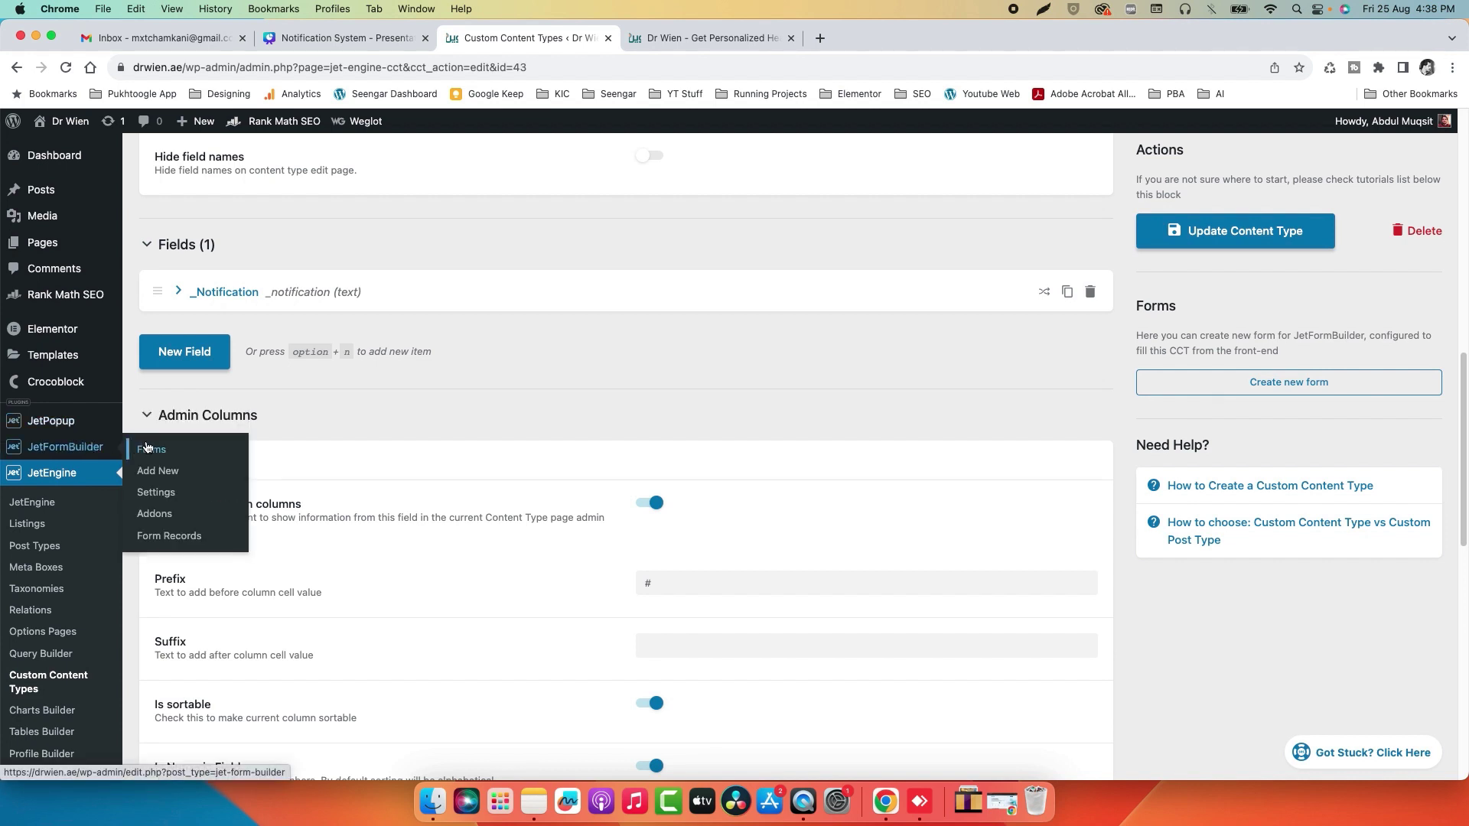
{"action": "left_click", "coordinate": [147, 449]}
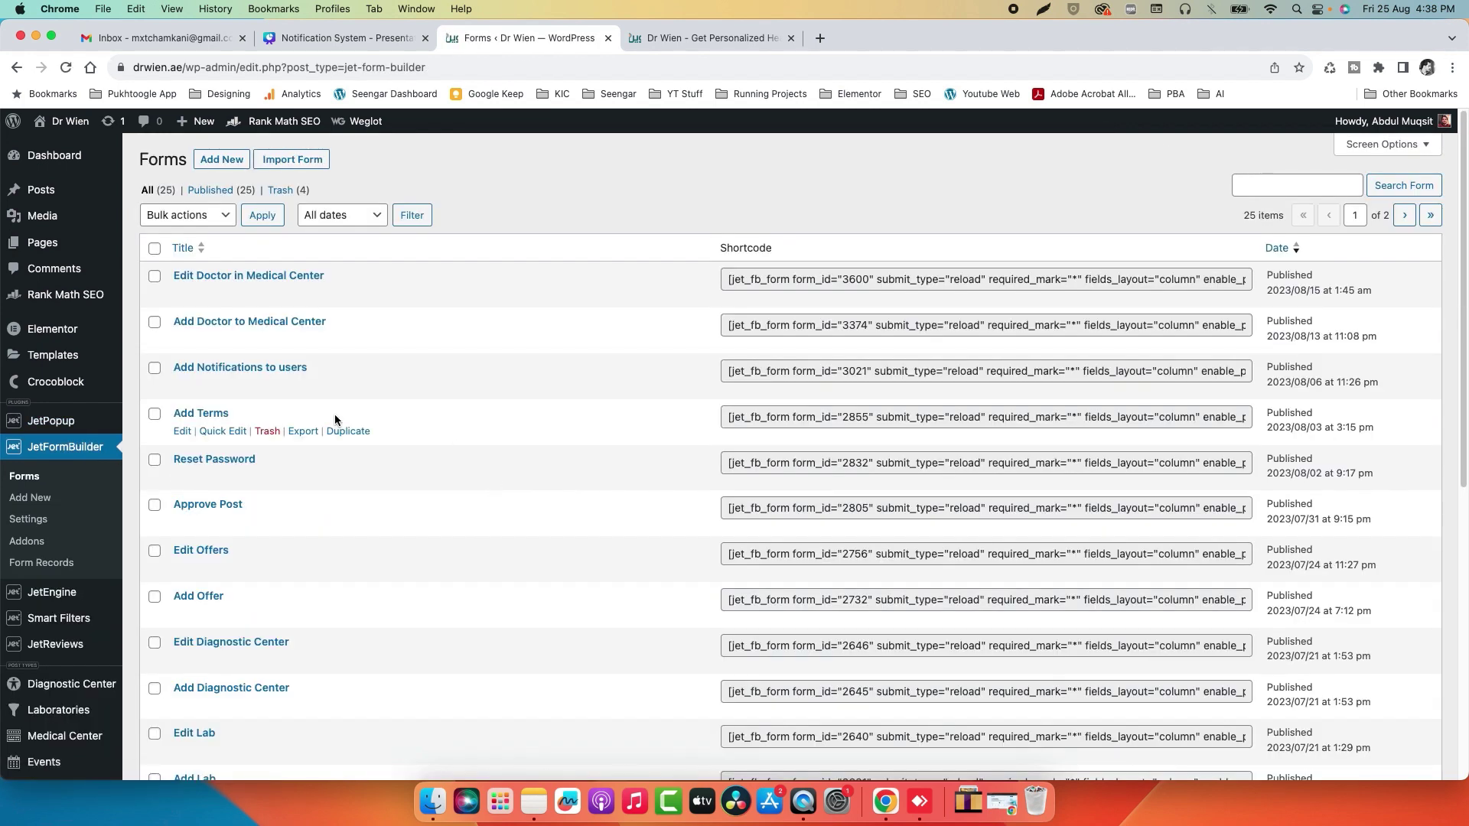
{"action": "left_click", "coordinate": [183, 387]}
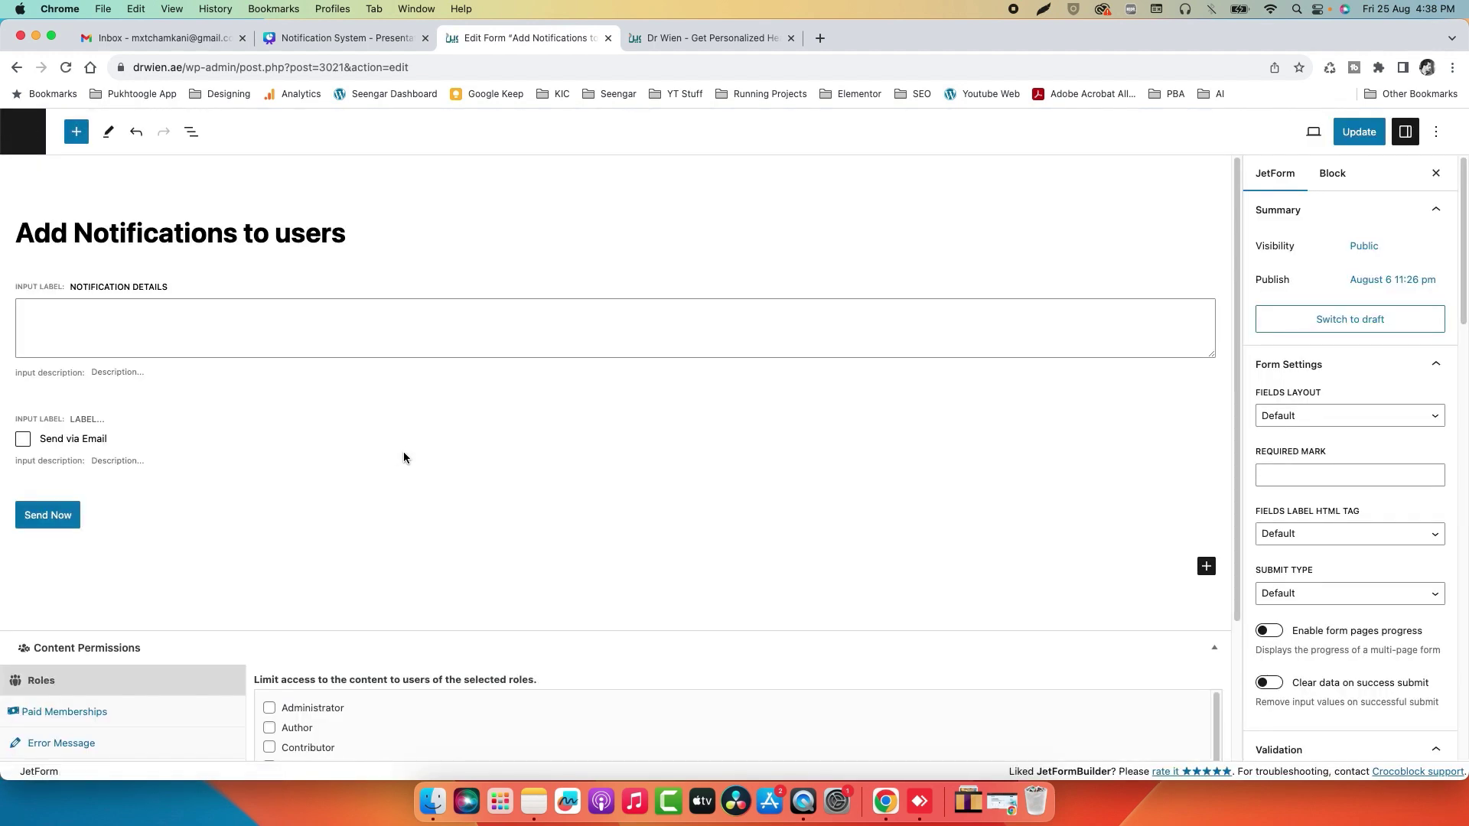
{"action": "left_click", "coordinate": [45, 319]}
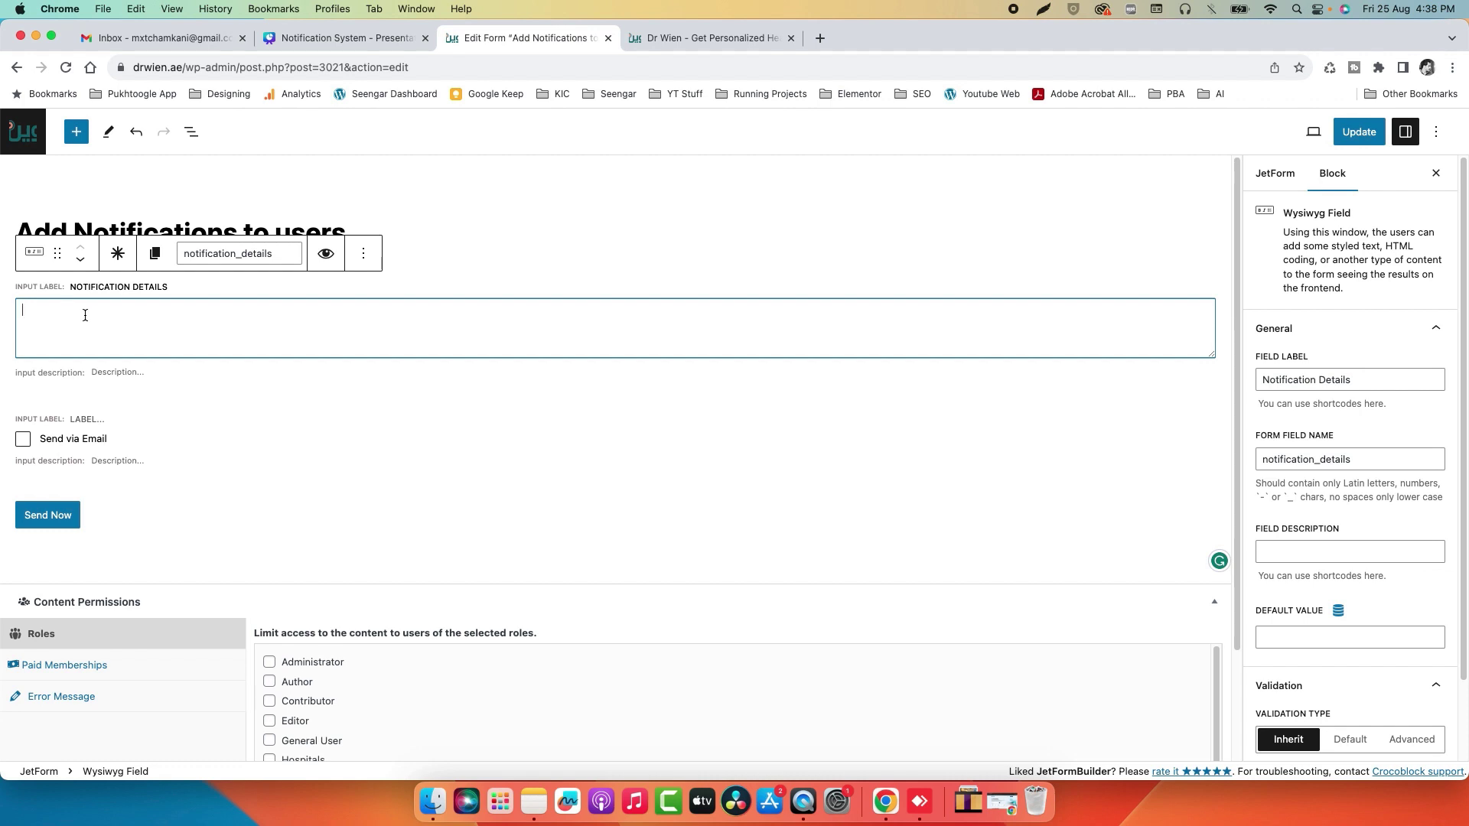
- In the site's header notification list, highlight the bold words 'message' and 'format'
{"action": "left_click", "coordinate": [655, 36]}
{"action": "left_click", "coordinate": [1077, 161]}
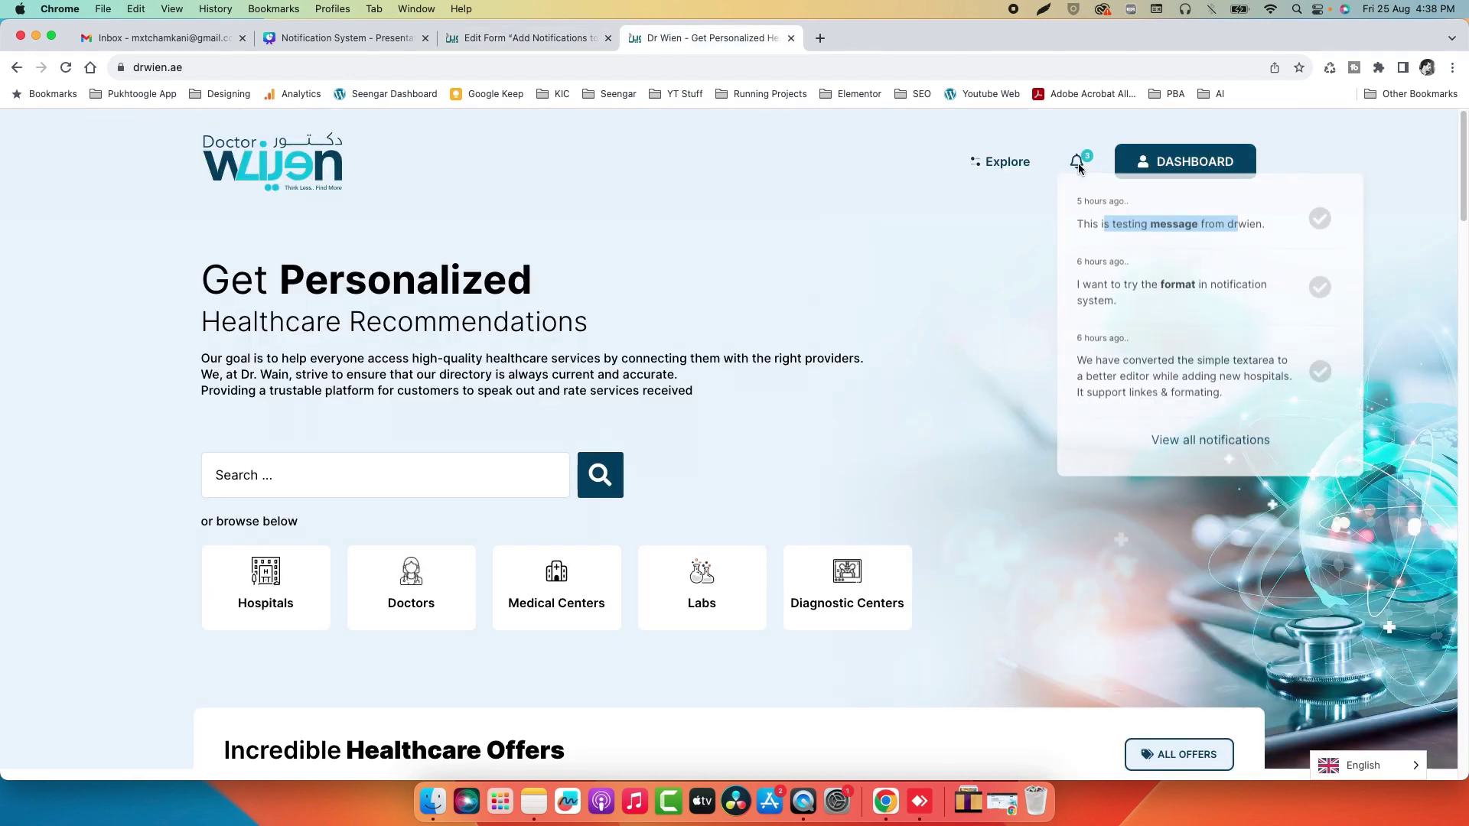
{"action": "left_click", "coordinate": [1156, 312]}
{"action": "left_click_drag", "start_coordinate": [1150, 228], "coordinate": [1198, 228]}
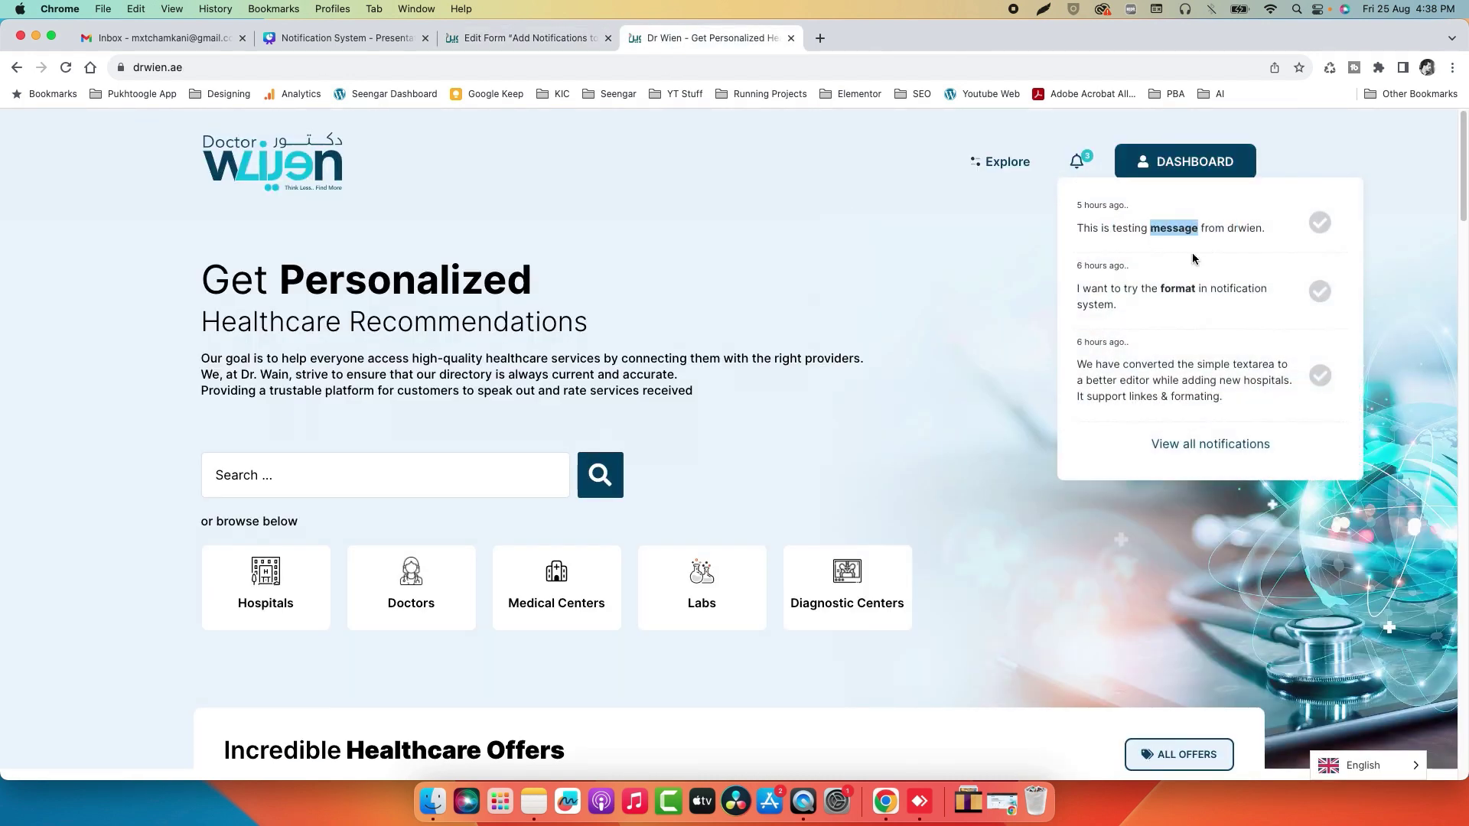
{"action": "left_click_drag", "start_coordinate": [1170, 288], "coordinate": [1192, 289]}
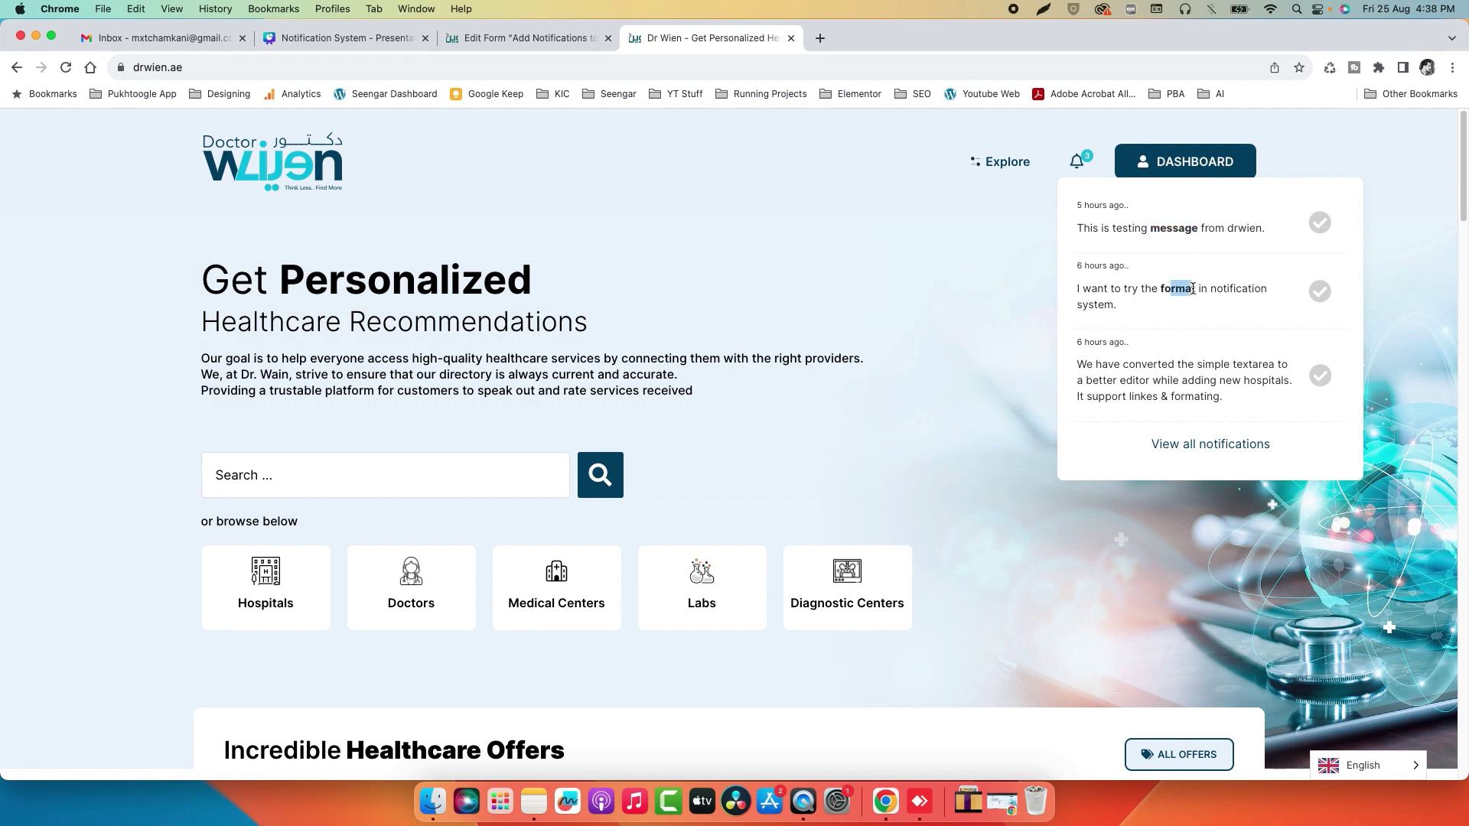
- Inspect the email_notify checkbox, then scroll the form settings to its post-submit actions
{"action": "left_click", "coordinate": [496, 39]}
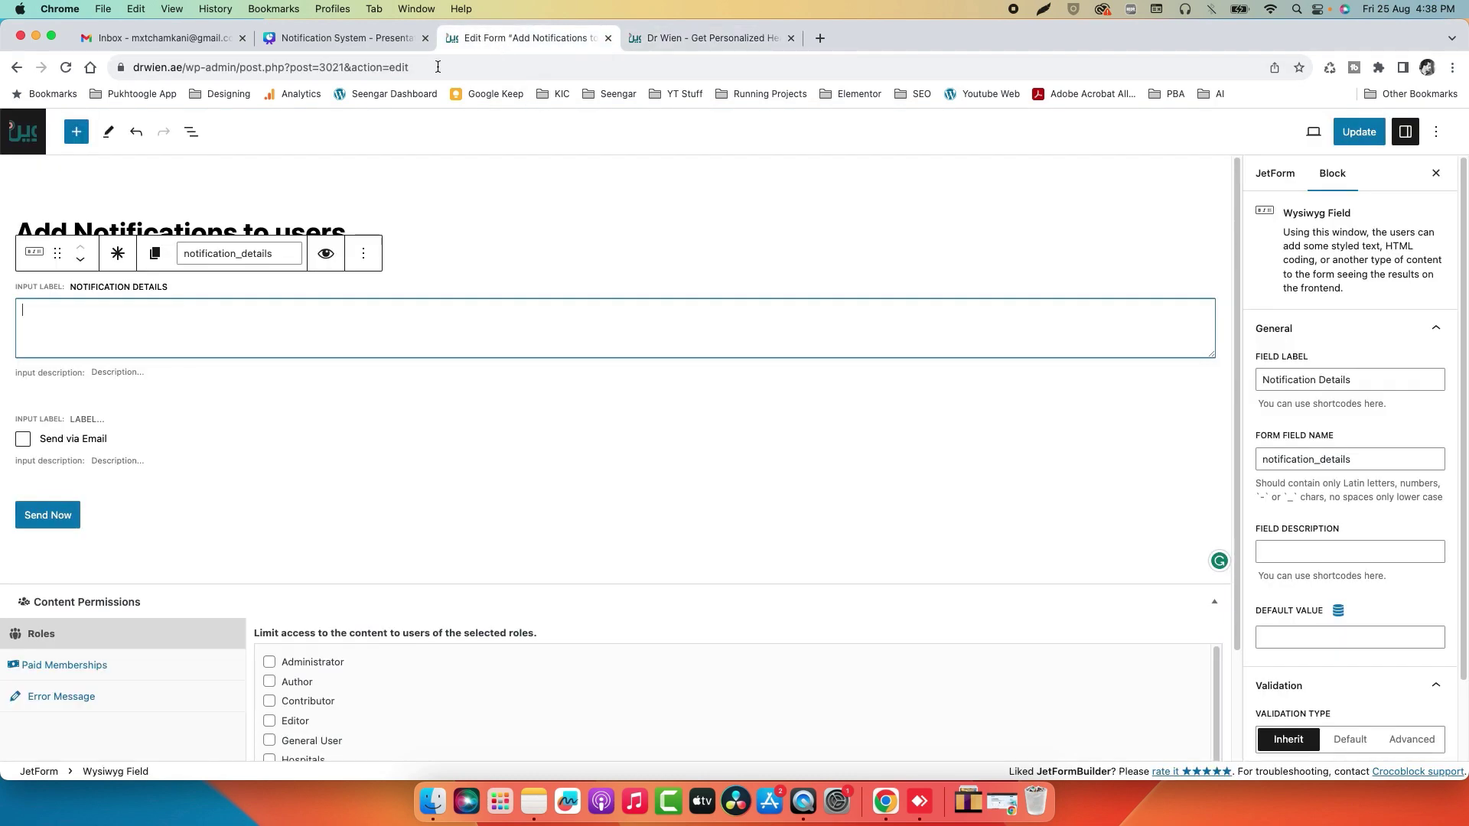
{"action": "left_click", "coordinate": [141, 435]}
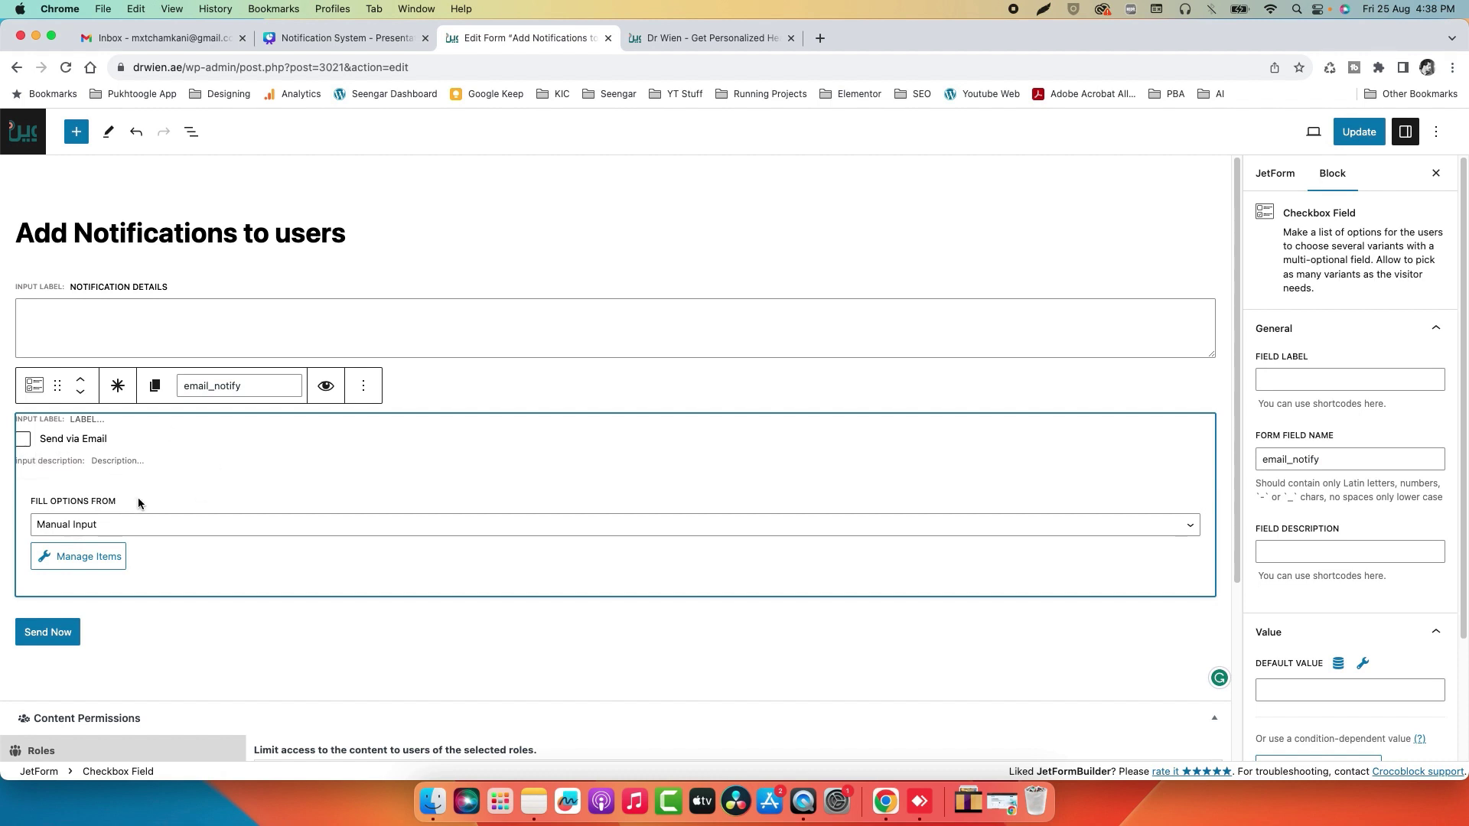
{"action": "left_click", "coordinate": [1277, 175]}
{"action": "scroll", "coordinate": [1342, 423], "scroll_direction": "down", "scroll_amount": 5}
{"action": "scroll", "coordinate": [1343, 422], "scroll_direction": "down", "scroll_amount": 10}
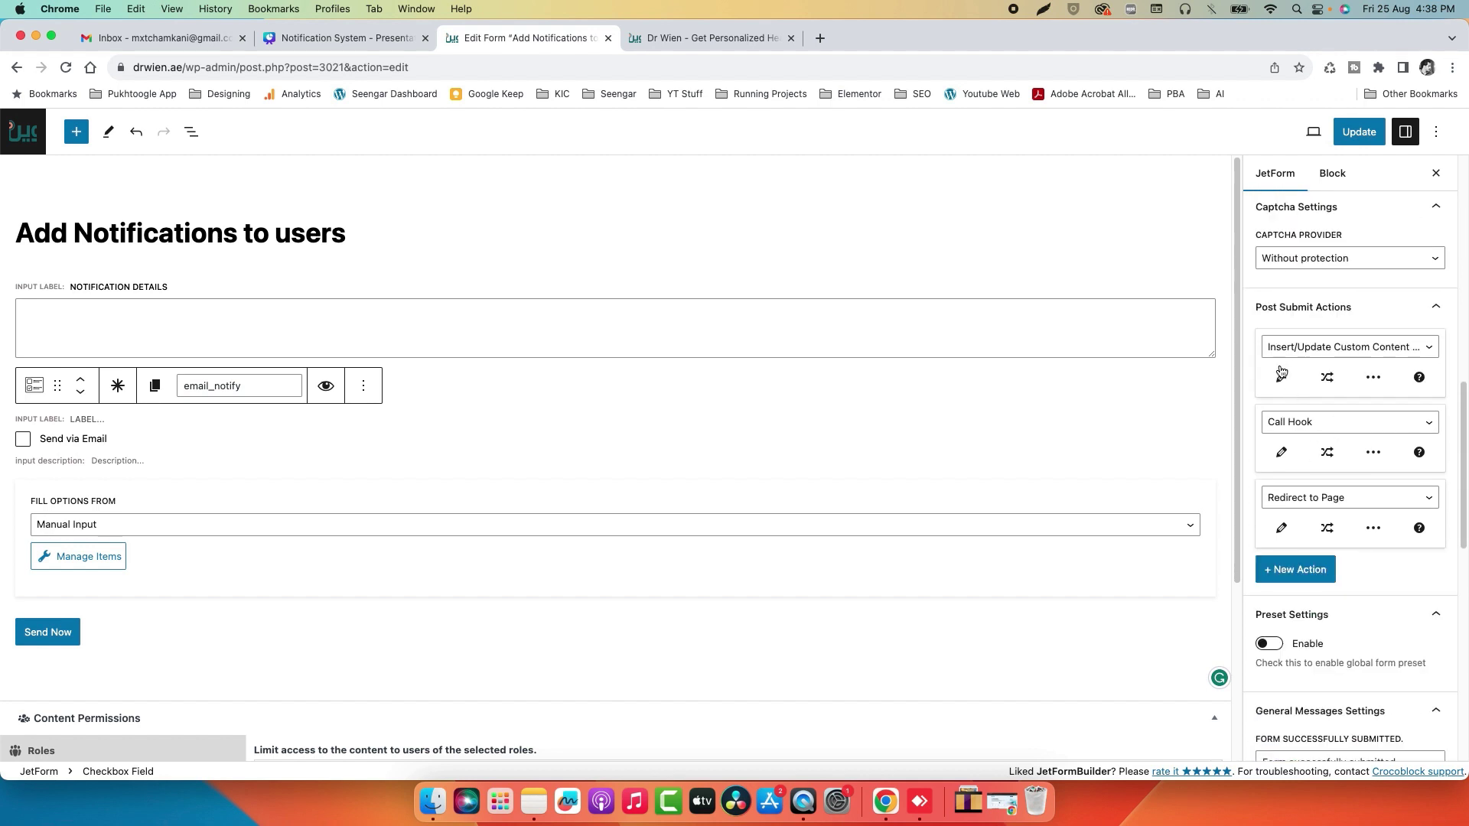
{"action": "left_click", "coordinate": [1282, 378]}
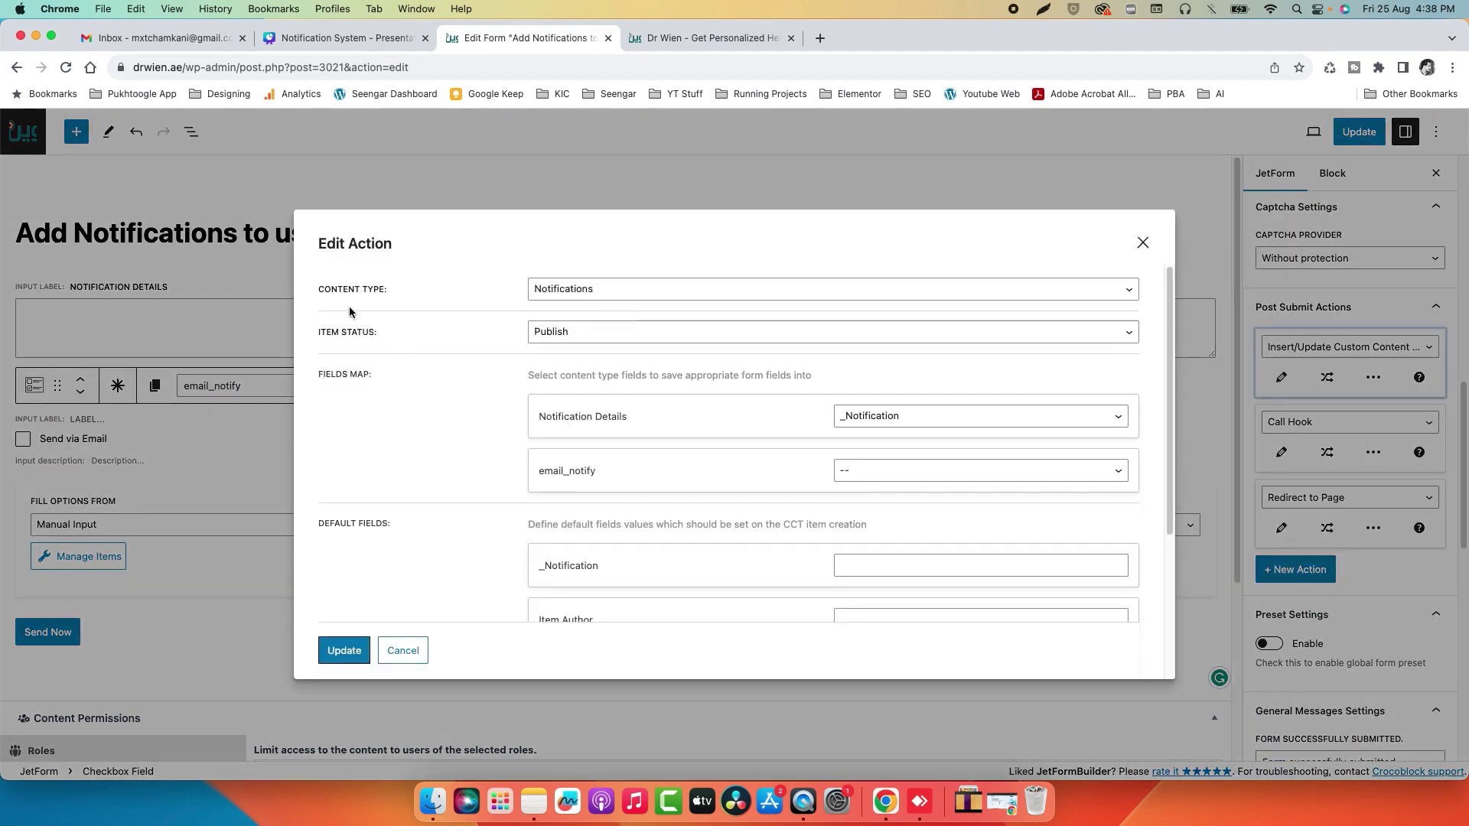
{"action": "left_click", "coordinate": [558, 290]}
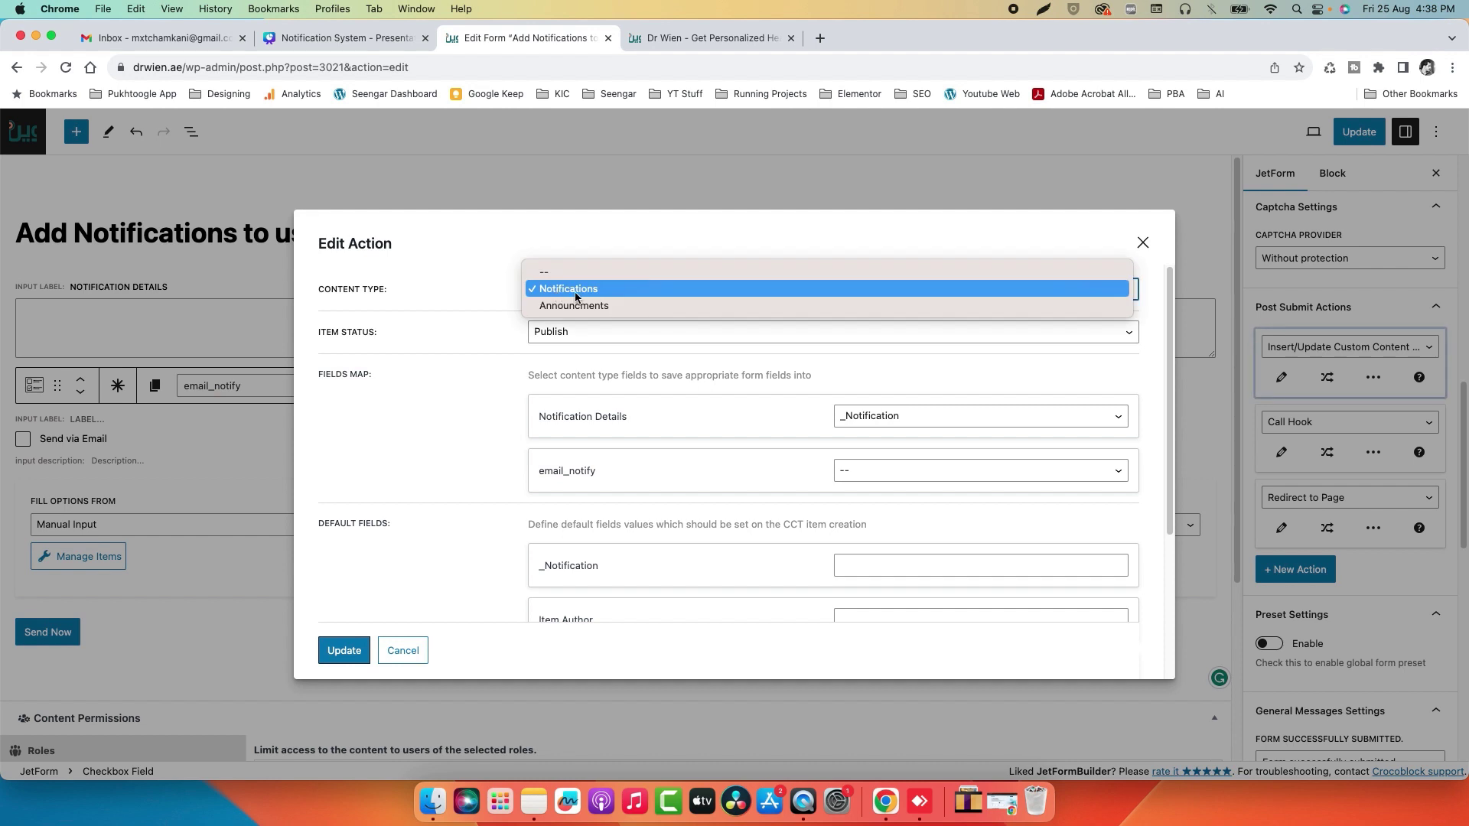
{"action": "left_click", "coordinate": [601, 297]}
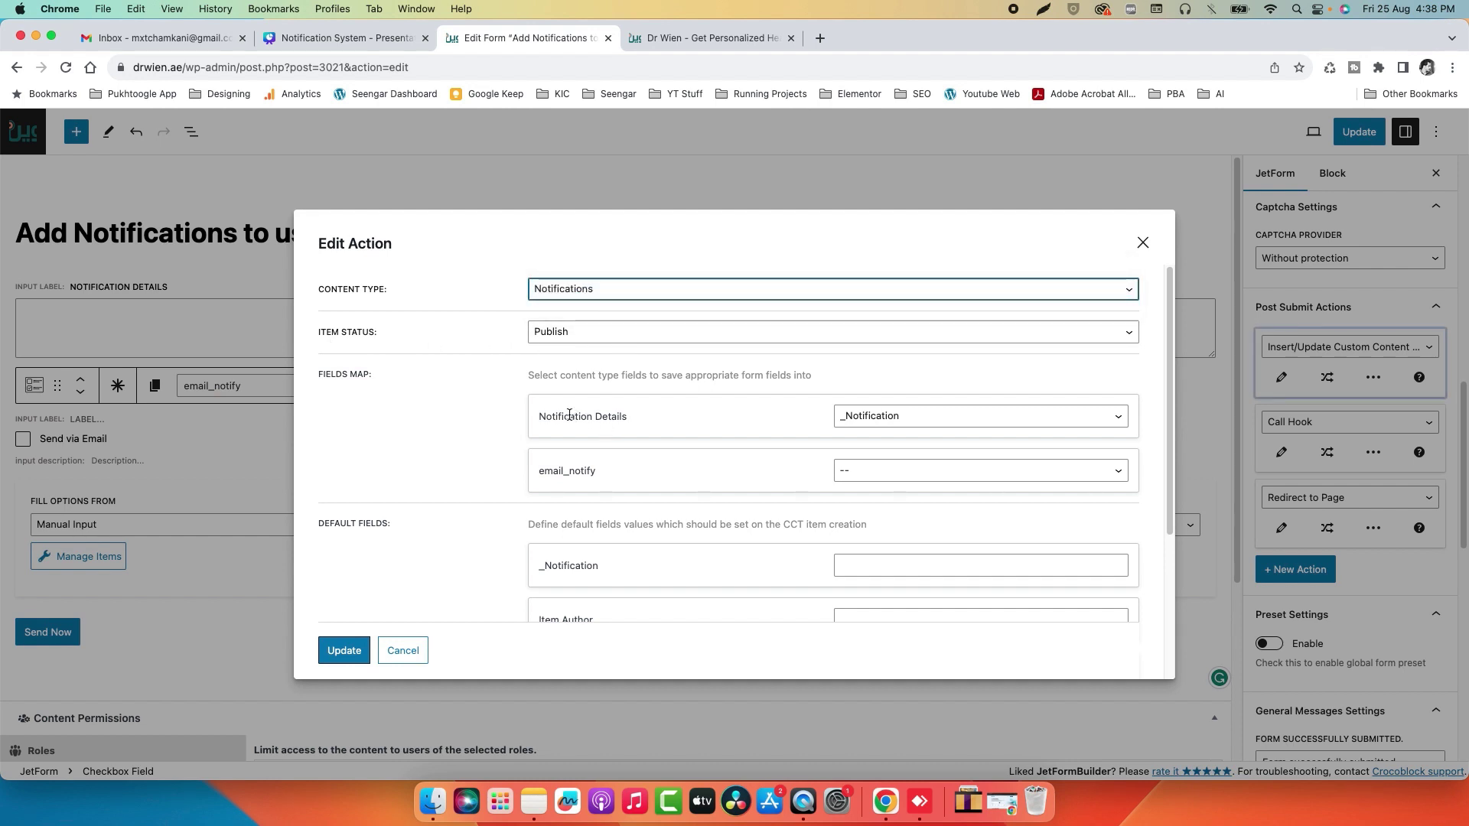
{"action": "left_click_drag", "start_coordinate": [537, 416], "coordinate": [641, 419]}
{"action": "left_click", "coordinate": [859, 420]}
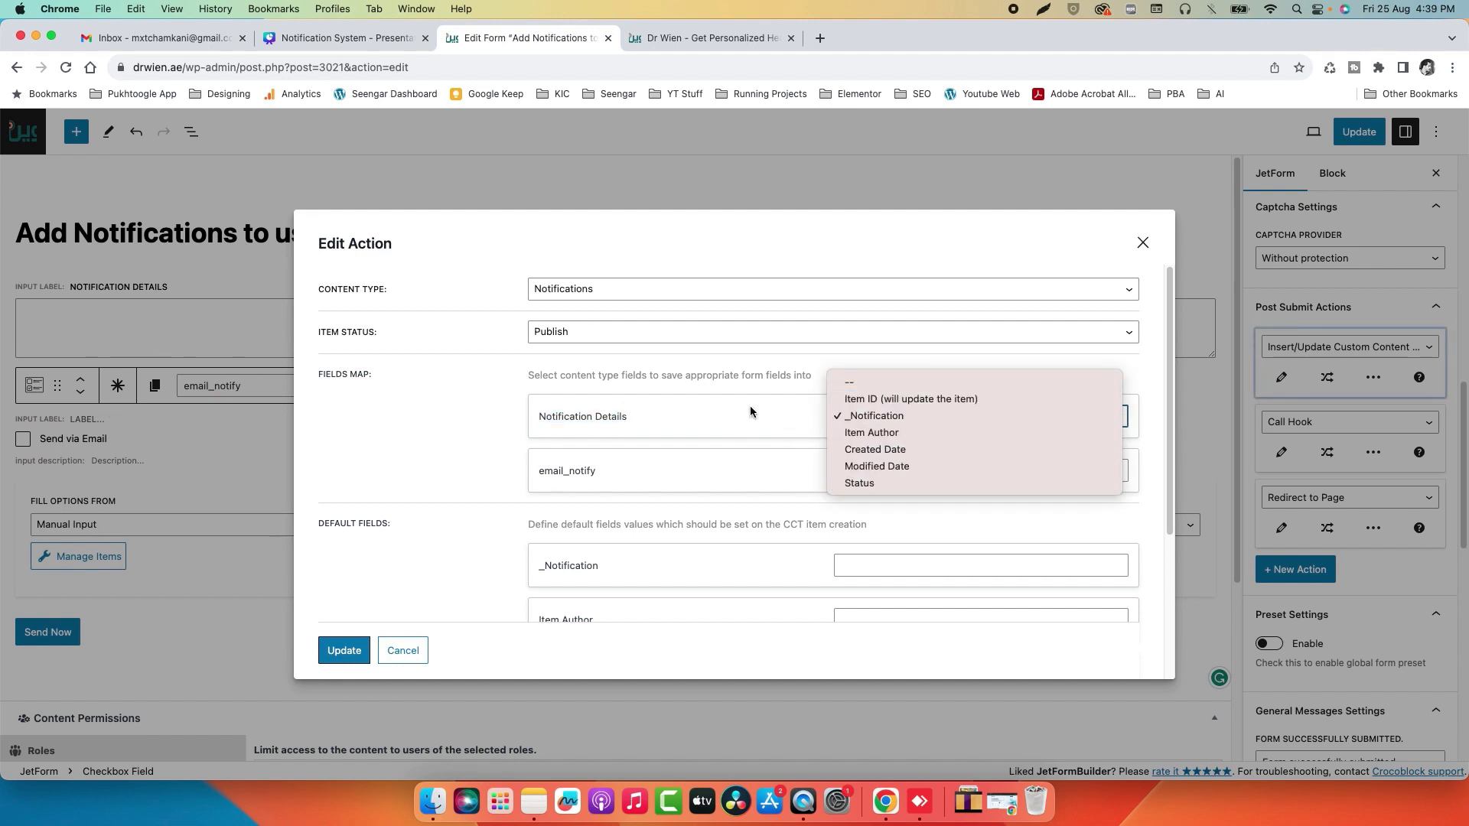
{"action": "left_click", "coordinate": [608, 415]}
{"action": "left_click", "coordinate": [413, 653]}
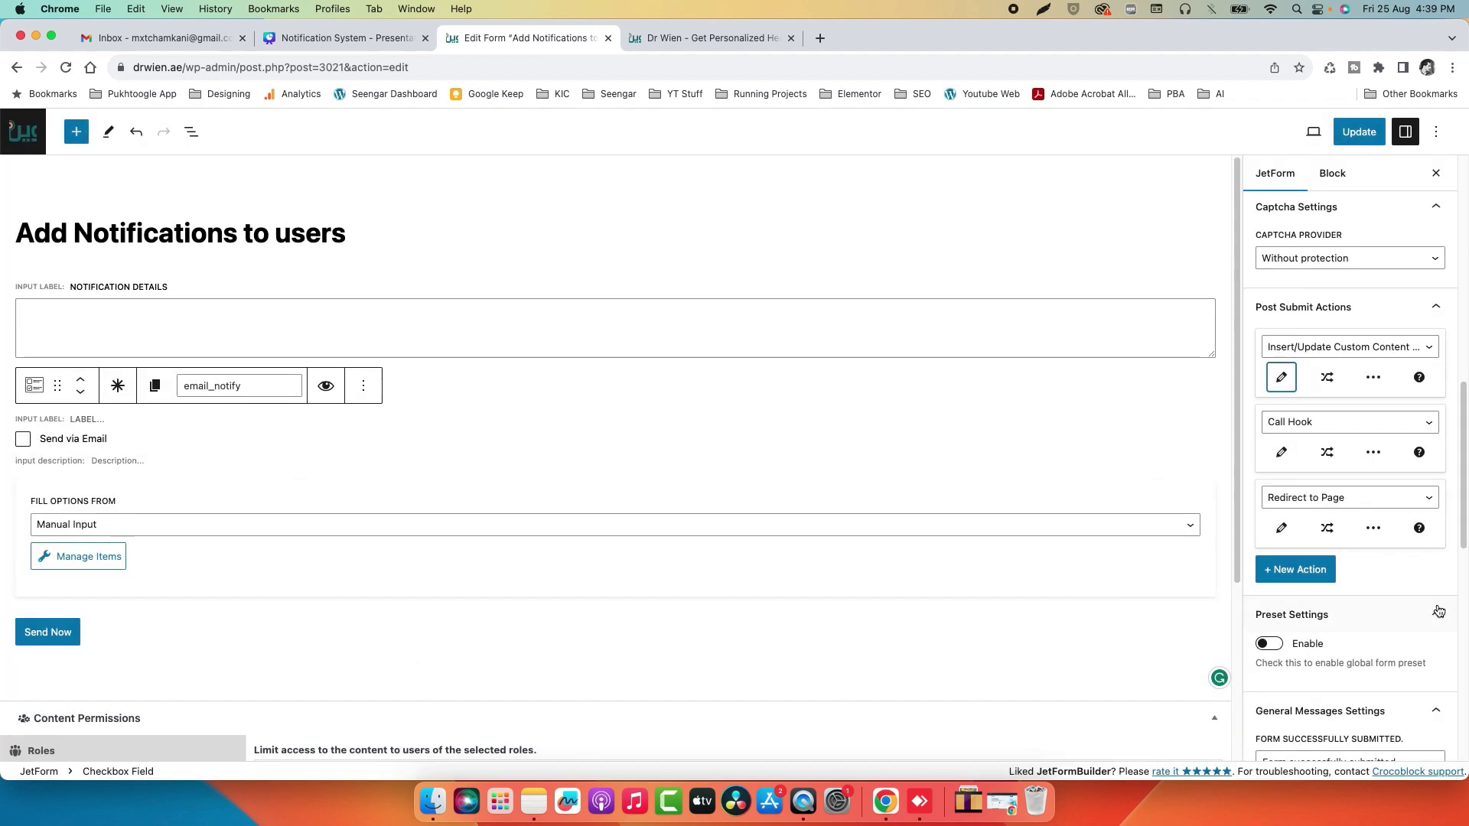
{"action": "left_click", "coordinate": [1283, 459]}
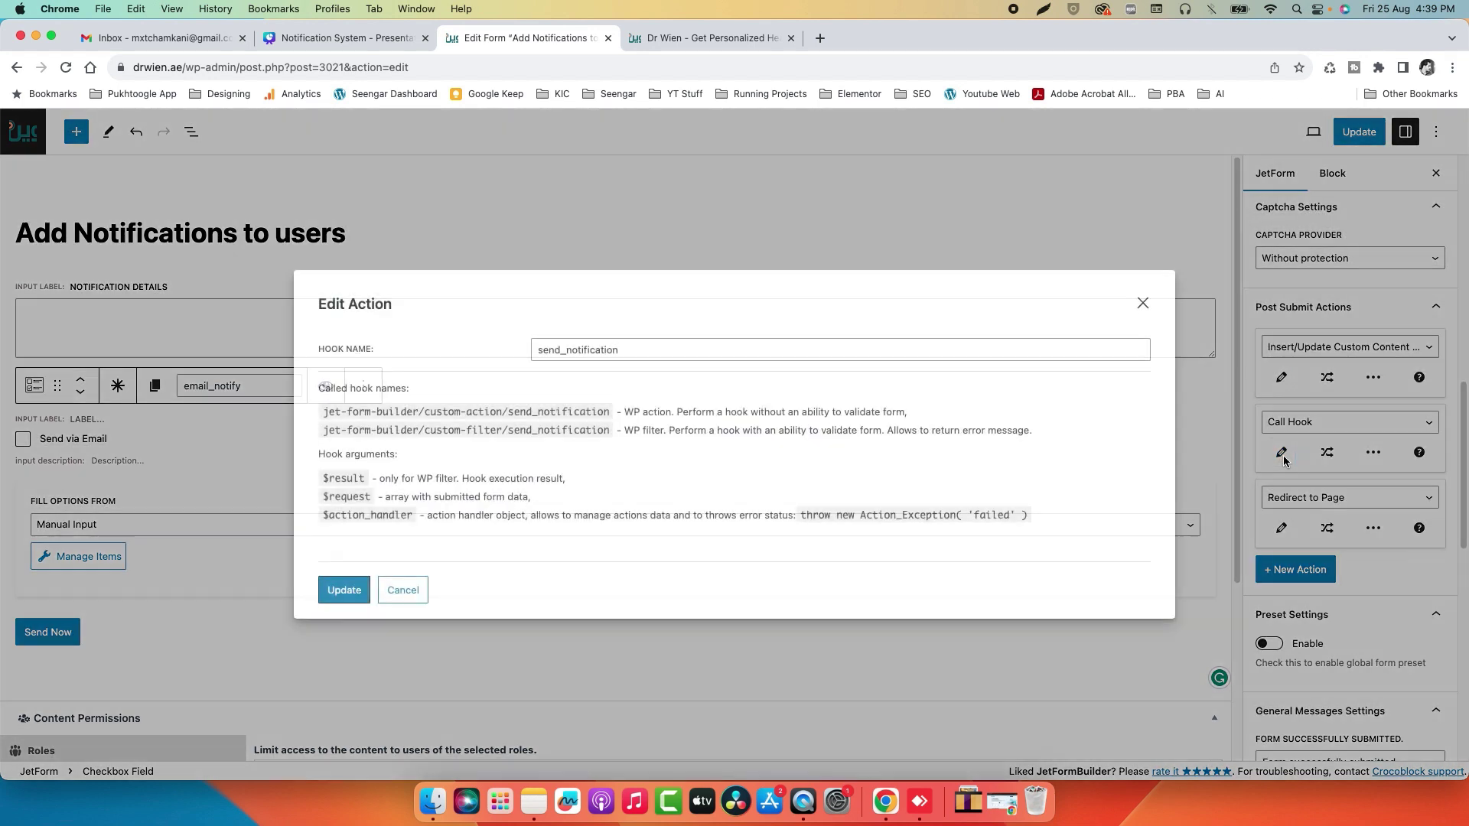
{"action": "double_click", "coordinate": [630, 354]}
{"action": "left_click", "coordinate": [511, 386]}
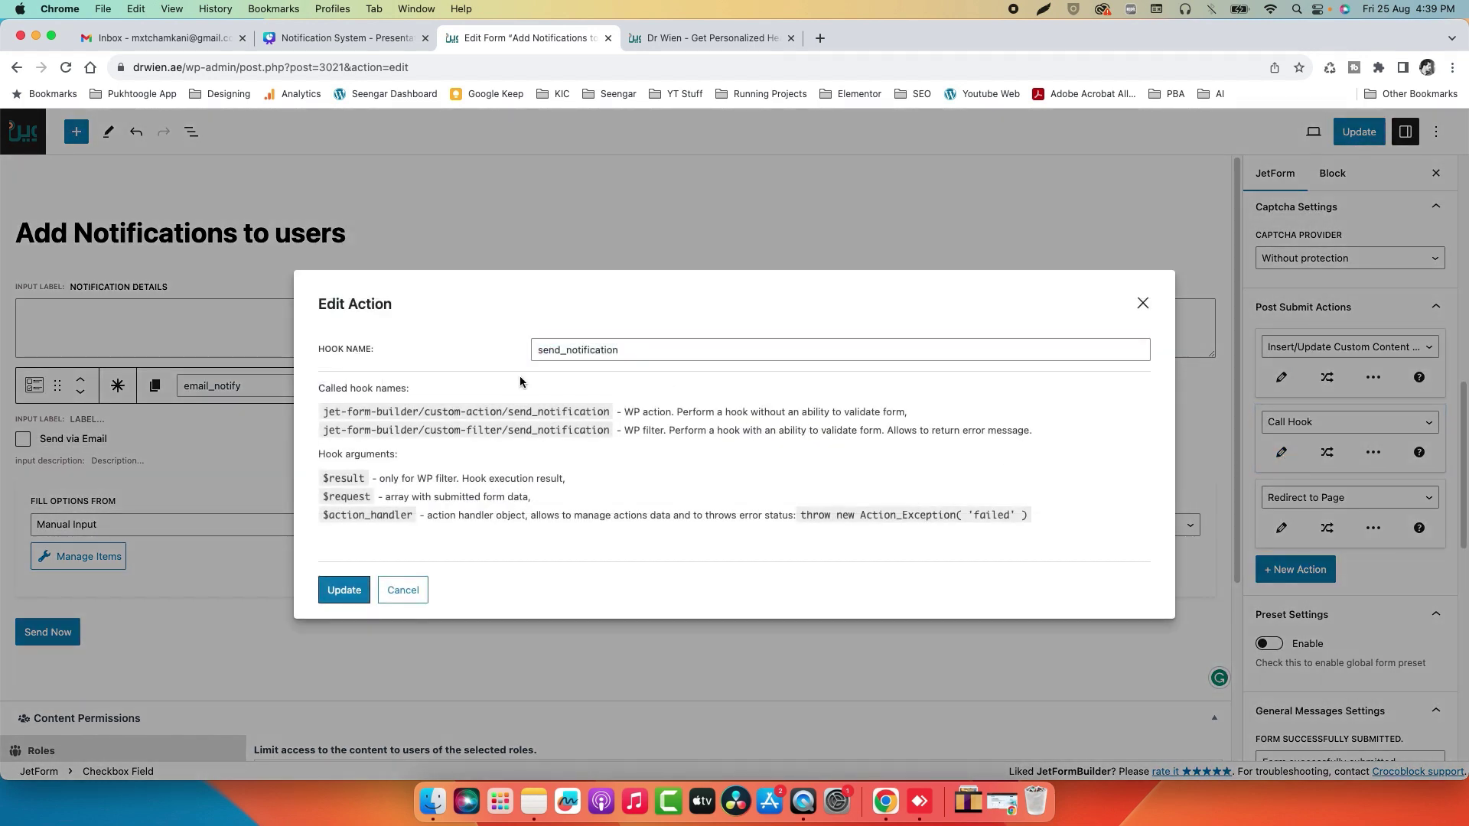
{"action": "left_click", "coordinate": [636, 346]}
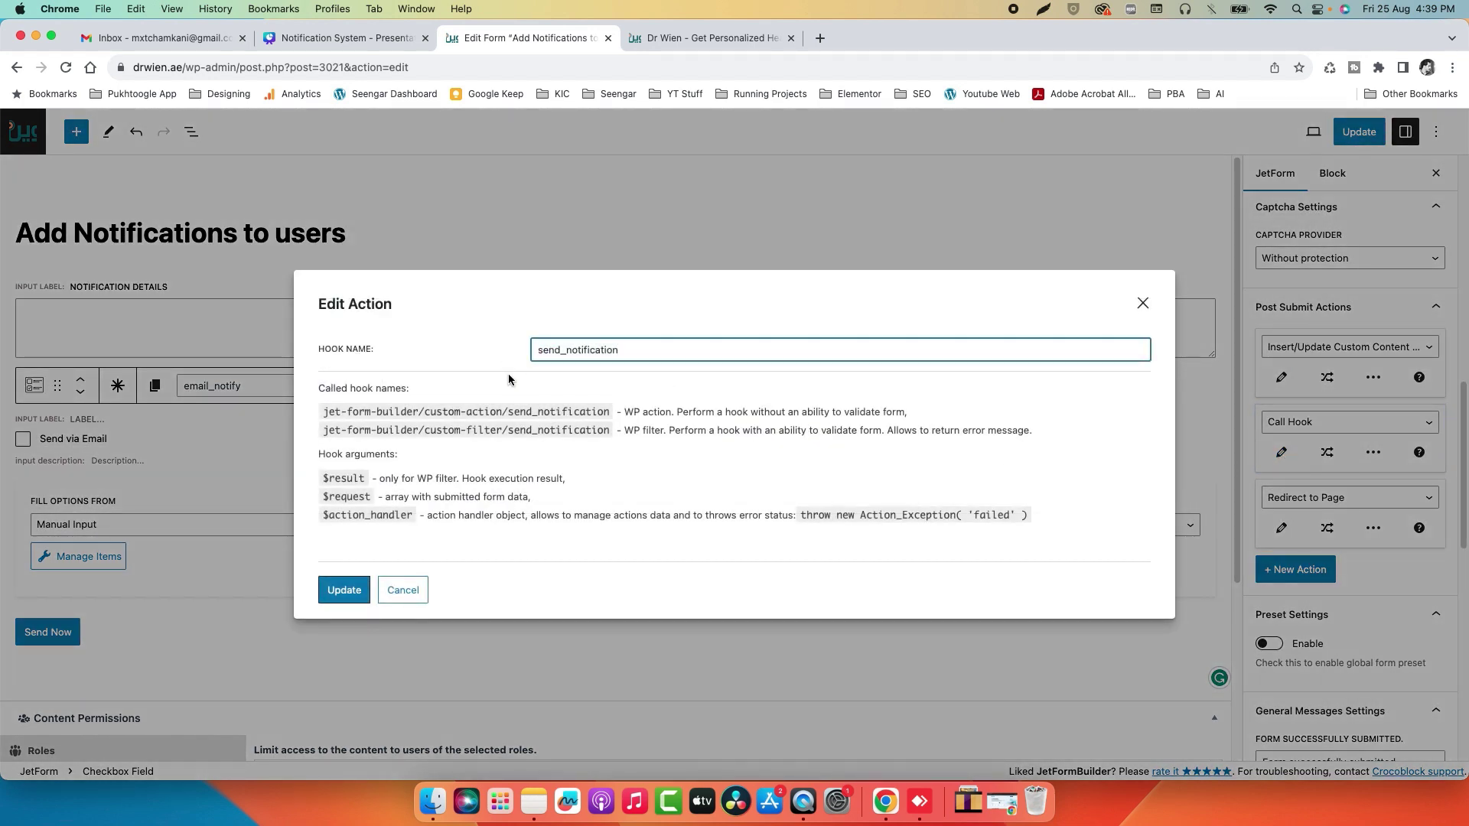
{"action": "left_click", "coordinate": [510, 379]}
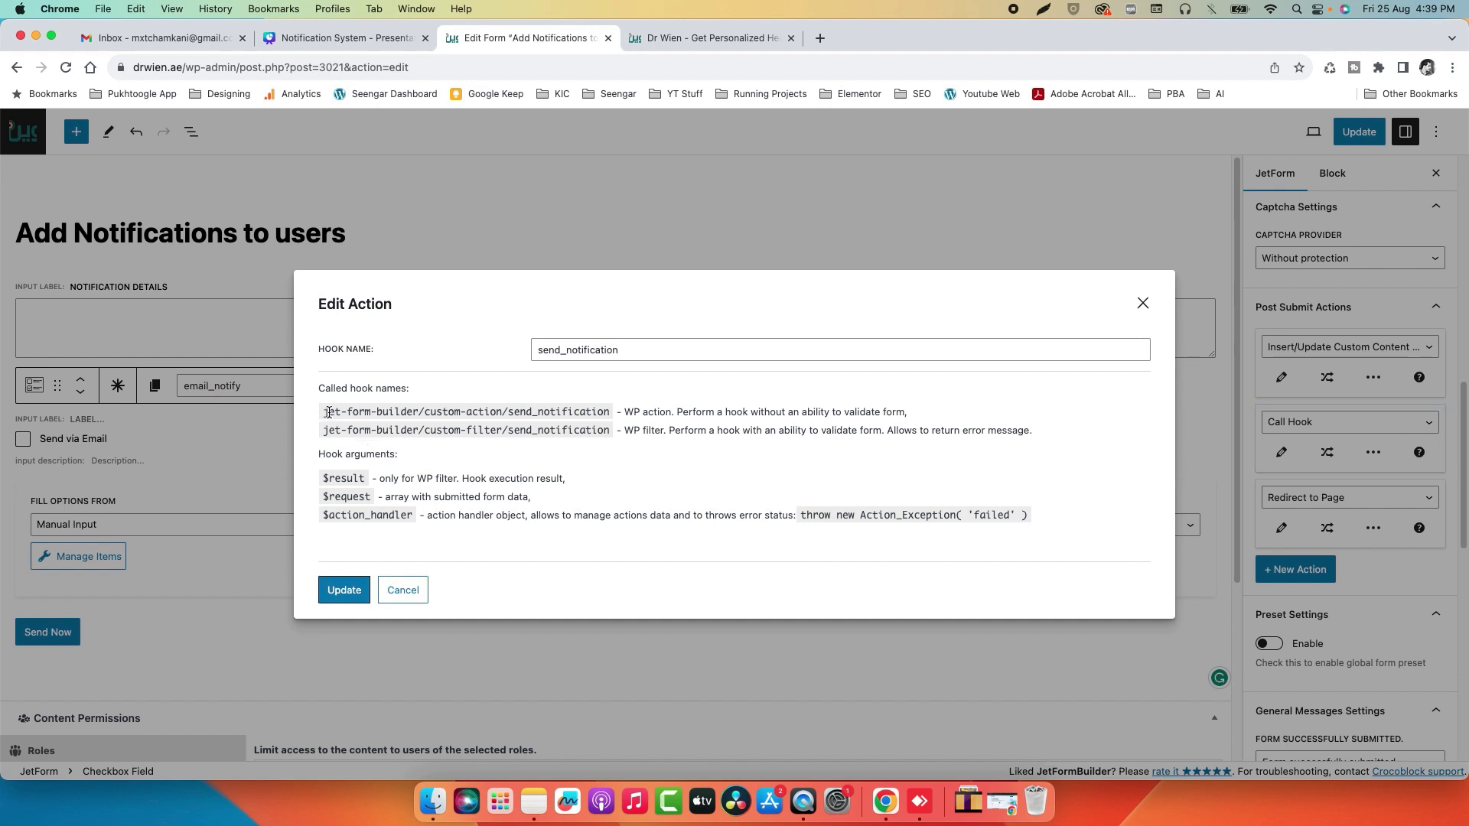
{"action": "left_click_drag", "start_coordinate": [328, 413], "coordinate": [612, 413]}
{"action": "left_click", "coordinate": [517, 475]}
{"action": "left_click", "coordinate": [413, 601]}
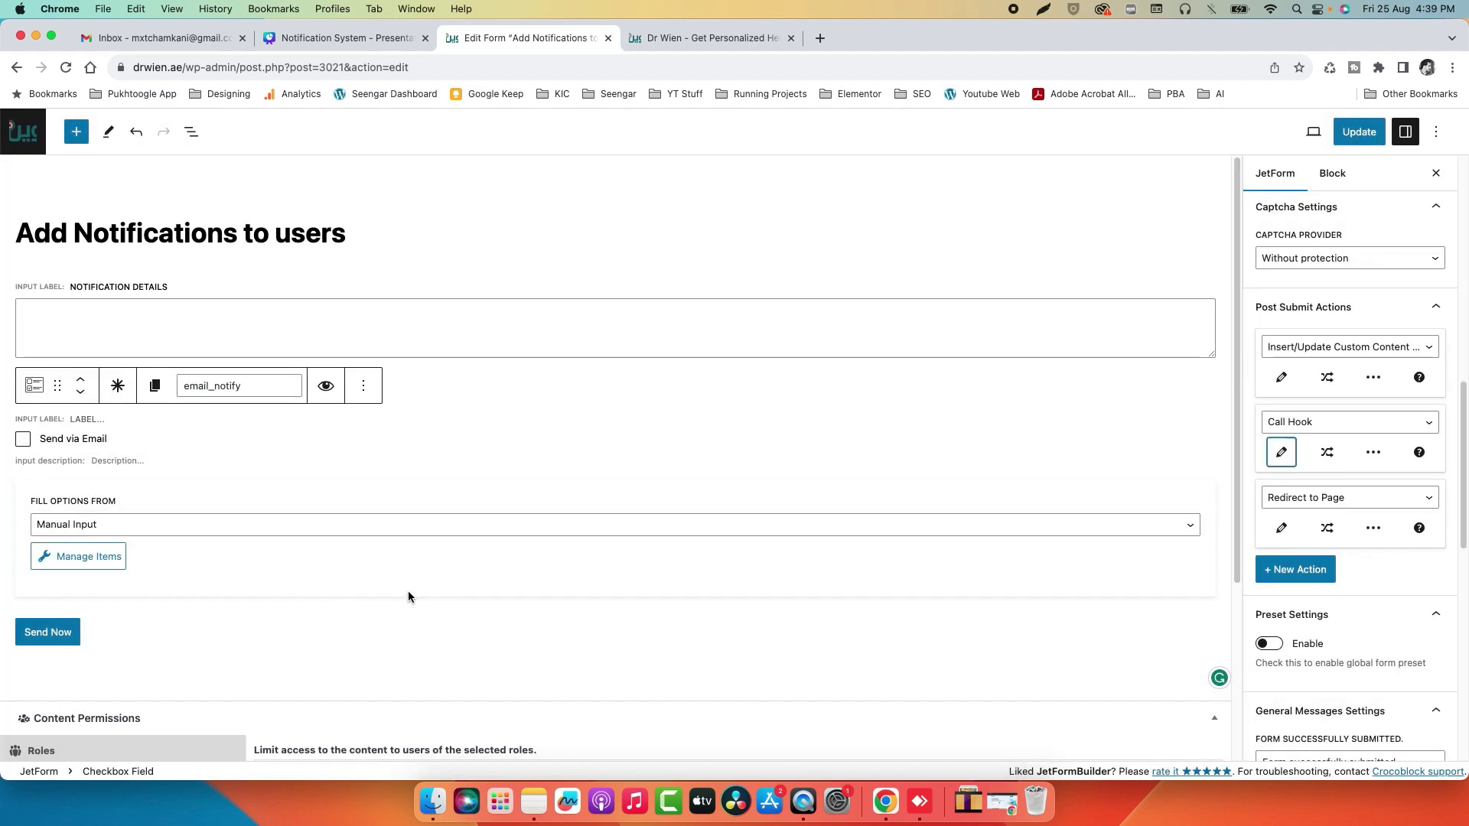
{"action": "left_click", "coordinate": [4, 150], "text": "super"}
- Open the Send Notification snippet from Code Snippets, then return to the form editor
{"action": "left_click", "coordinate": [653, 40]}
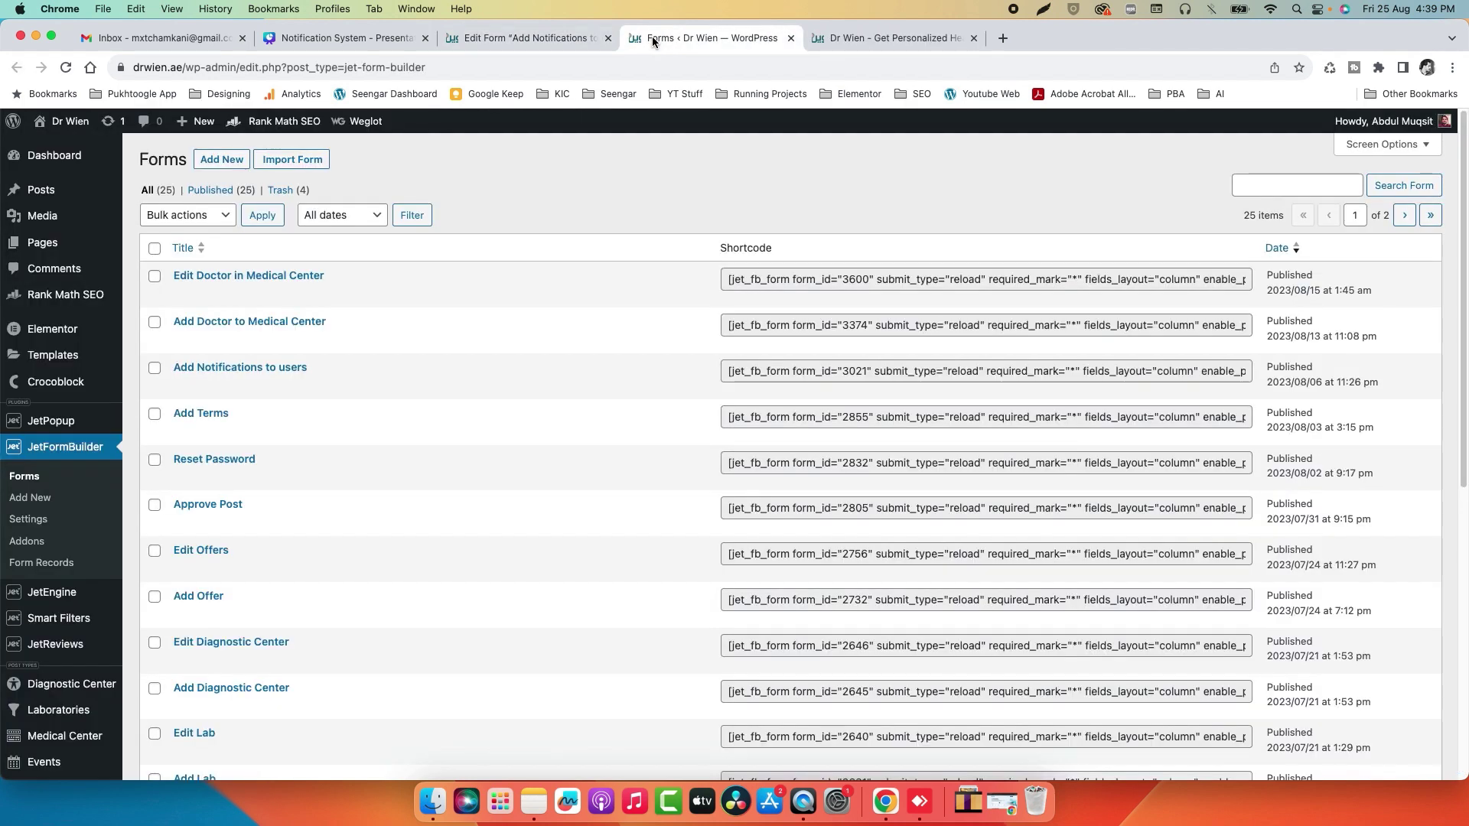
{"action": "scroll", "coordinate": [191, 505], "scroll_direction": "down", "scroll_amount": 5}
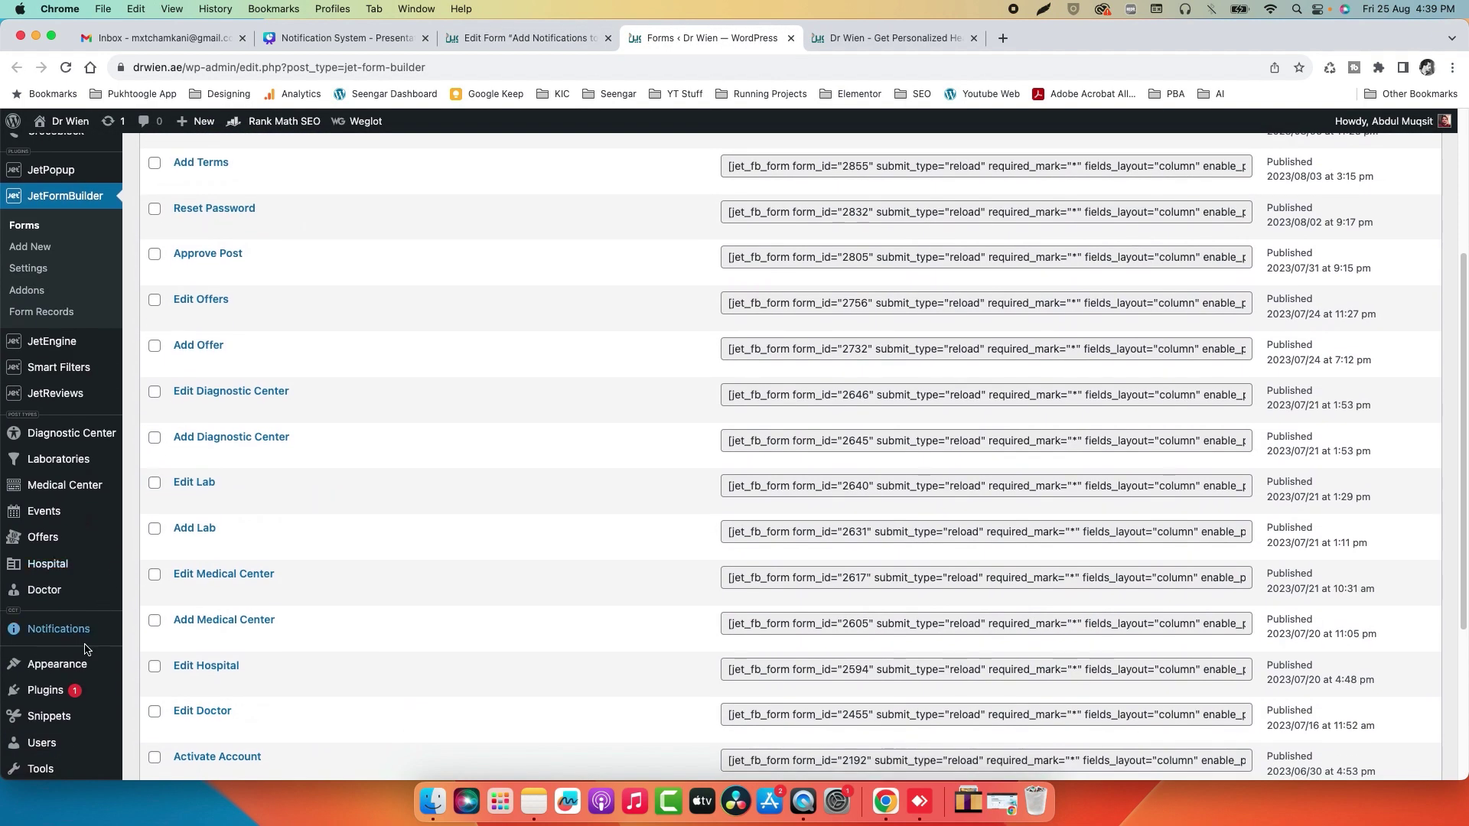
{"action": "scroll", "coordinate": [46, 528], "scroll_direction": "down", "scroll_amount": 1}
{"action": "left_click", "coordinate": [49, 678]}
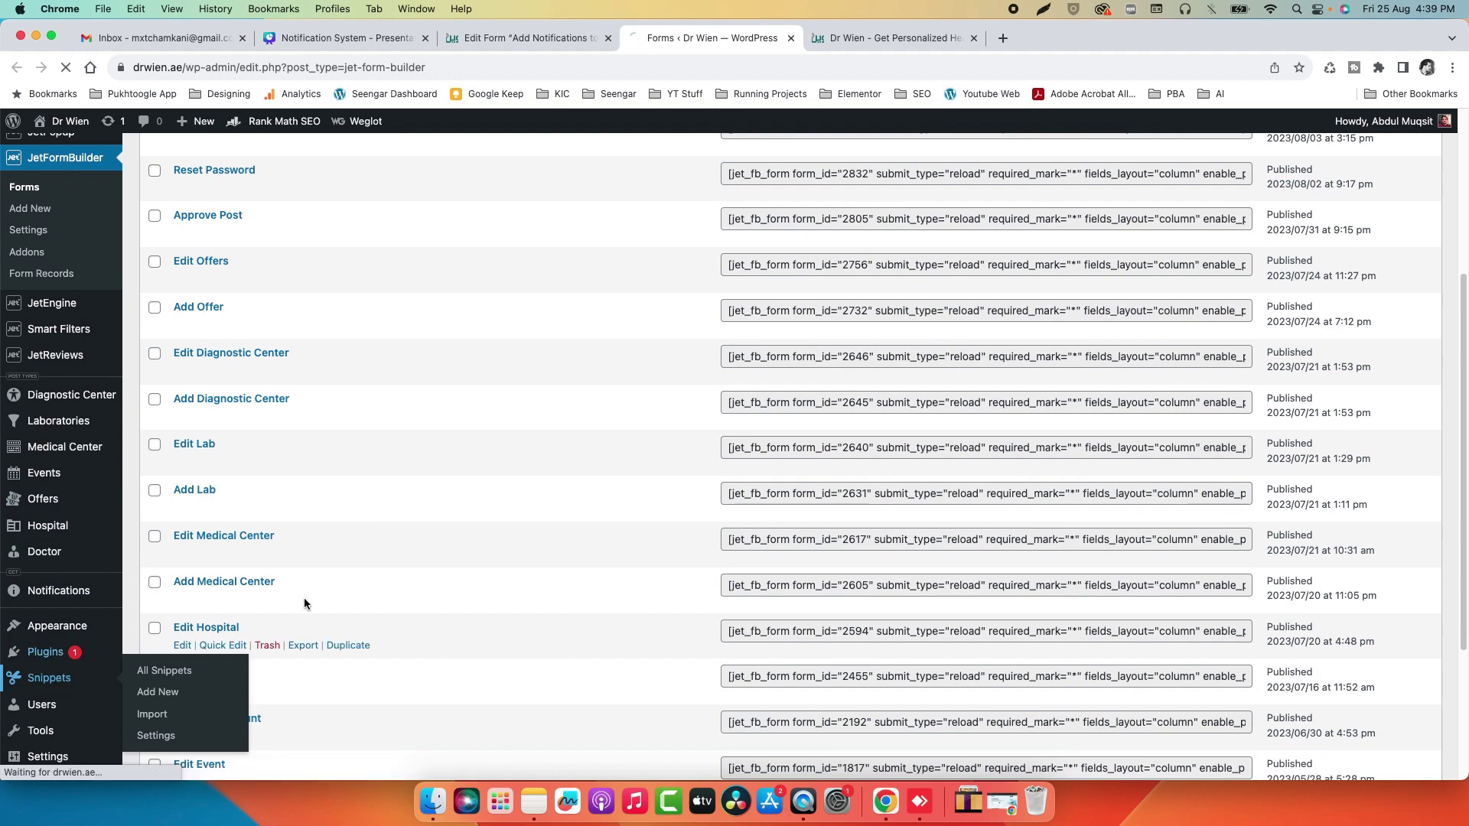
{"action": "scroll", "coordinate": [544, 557], "scroll_direction": "down", "scroll_amount": 3}
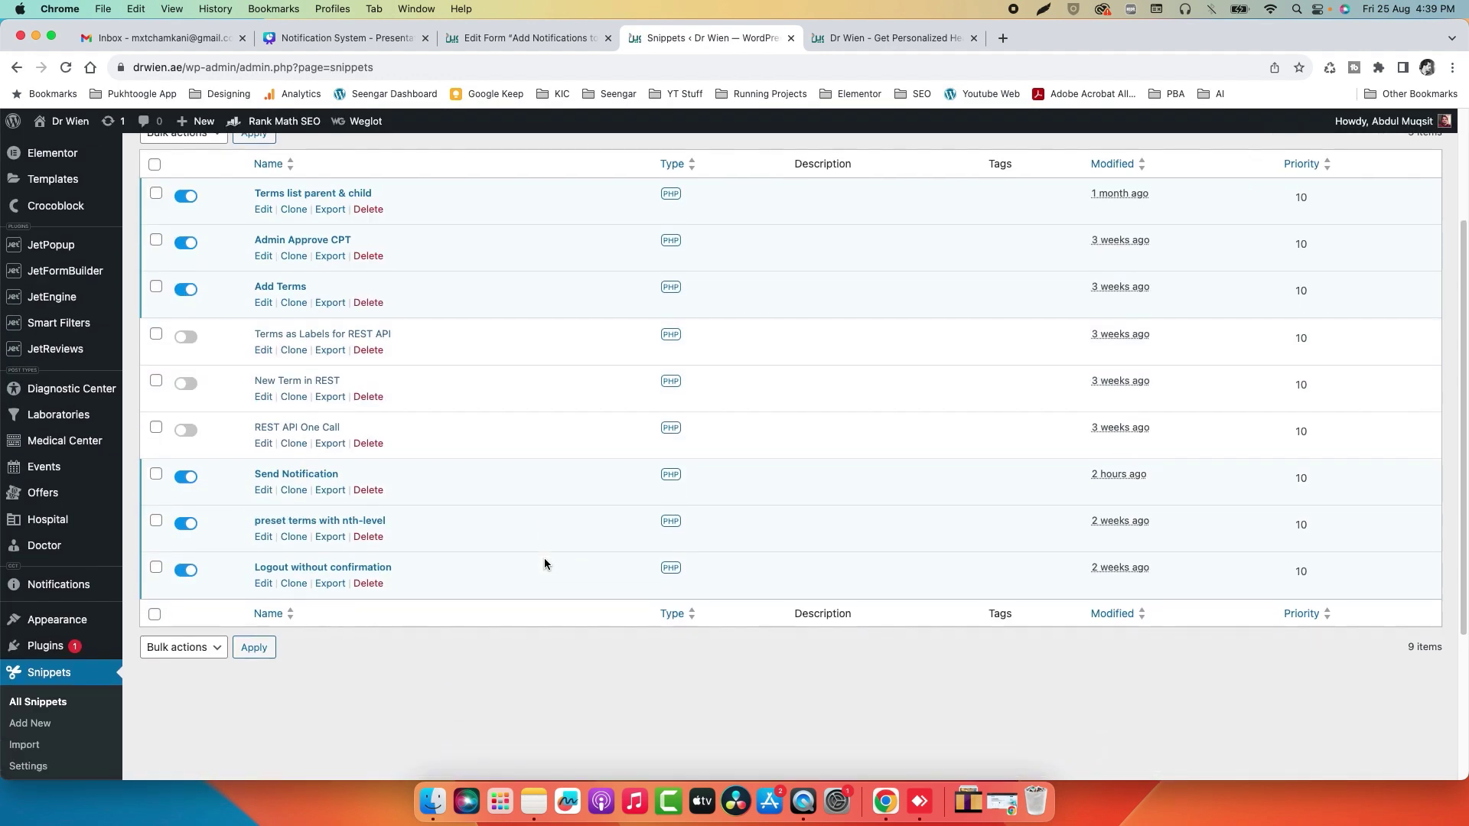
{"action": "left_click", "coordinate": [263, 490]}
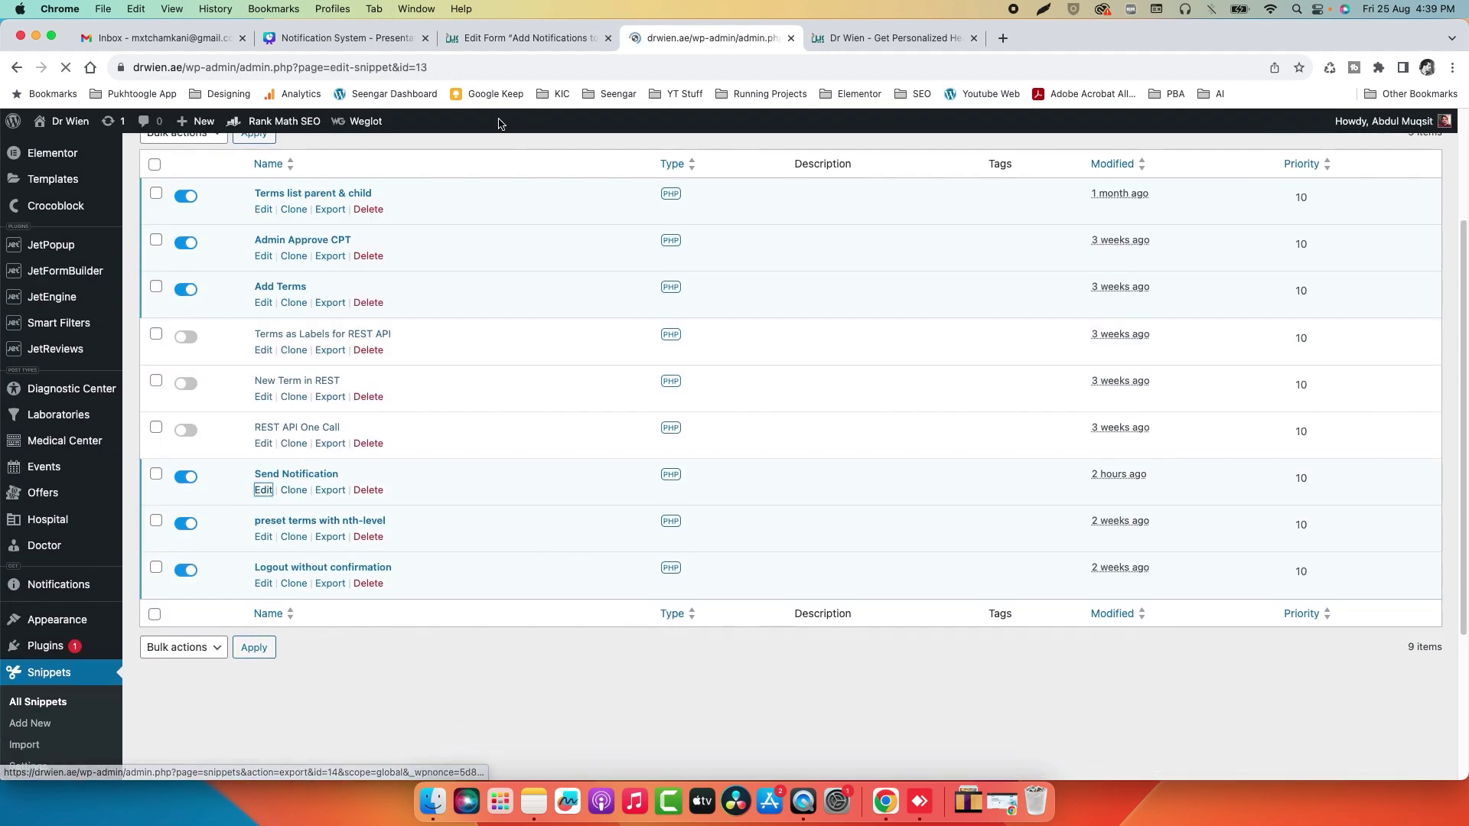
{"action": "left_click", "coordinate": [516, 38]}
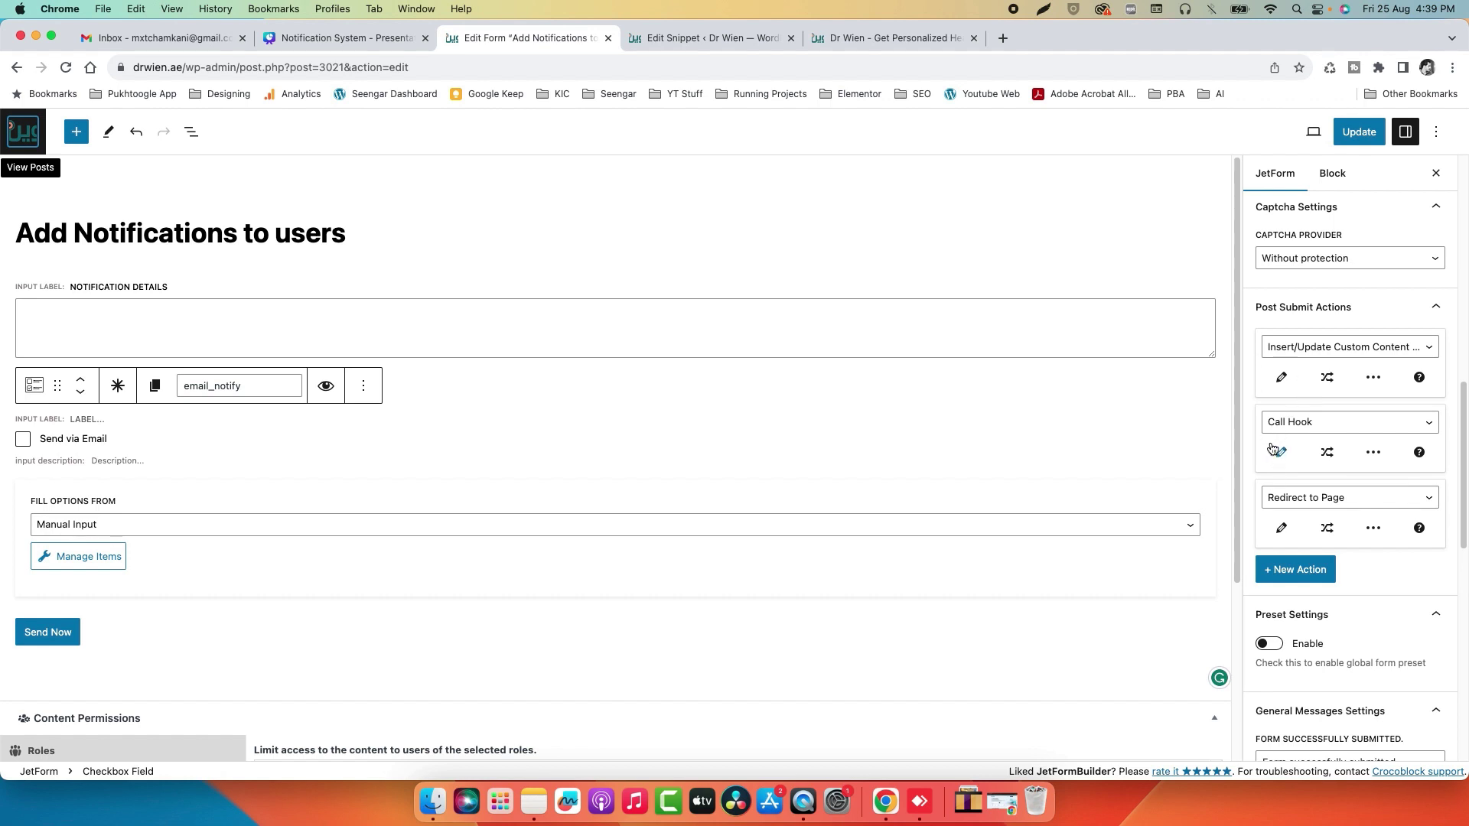
- In the snippet, highlight the inserted_cct_notifications, email_notify and notification_details request lines
{"action": "left_click", "coordinate": [699, 32]}
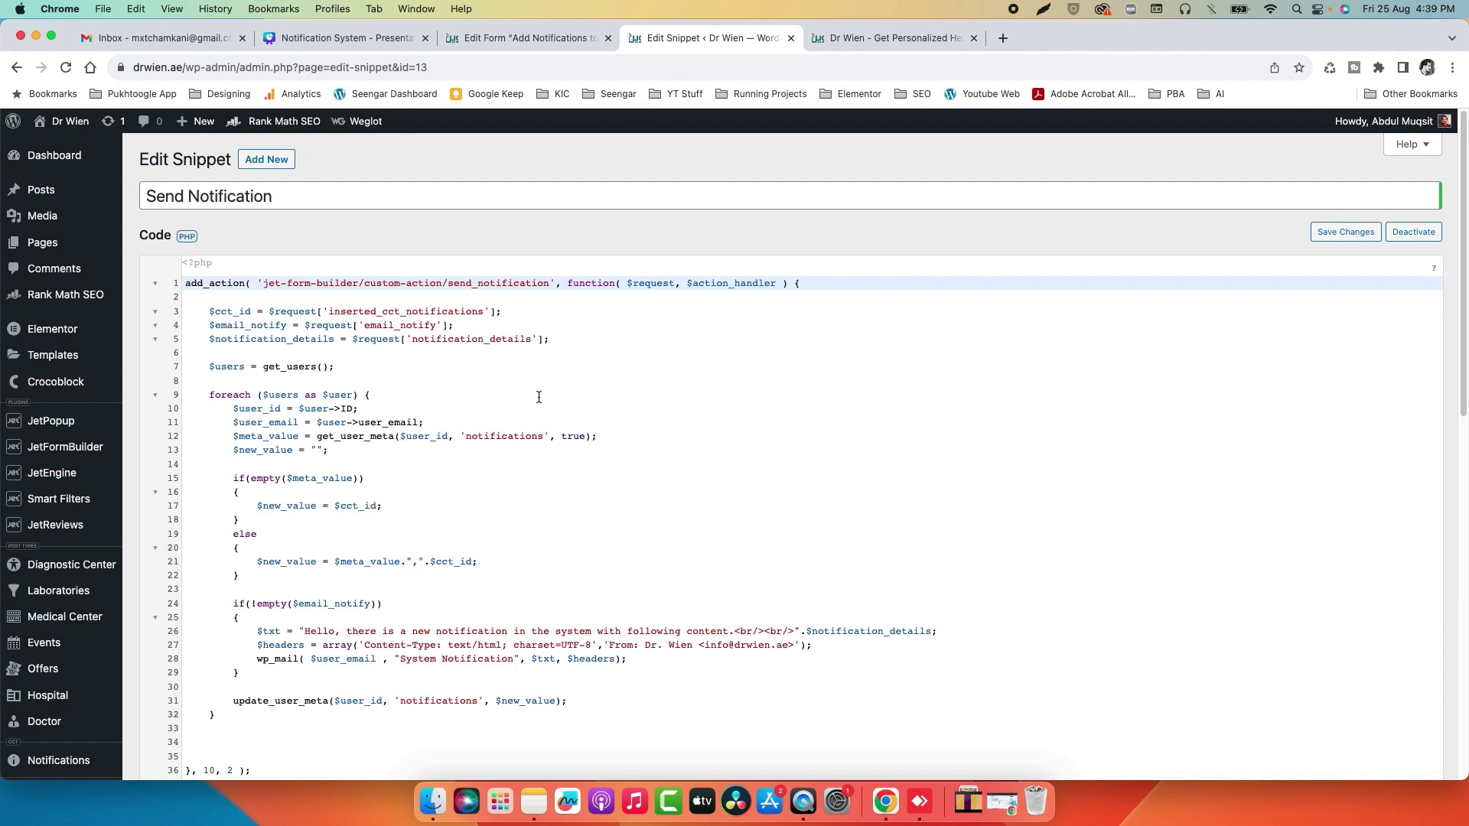
{"action": "left_click_drag", "start_coordinate": [253, 767], "coordinate": [127, 262]}
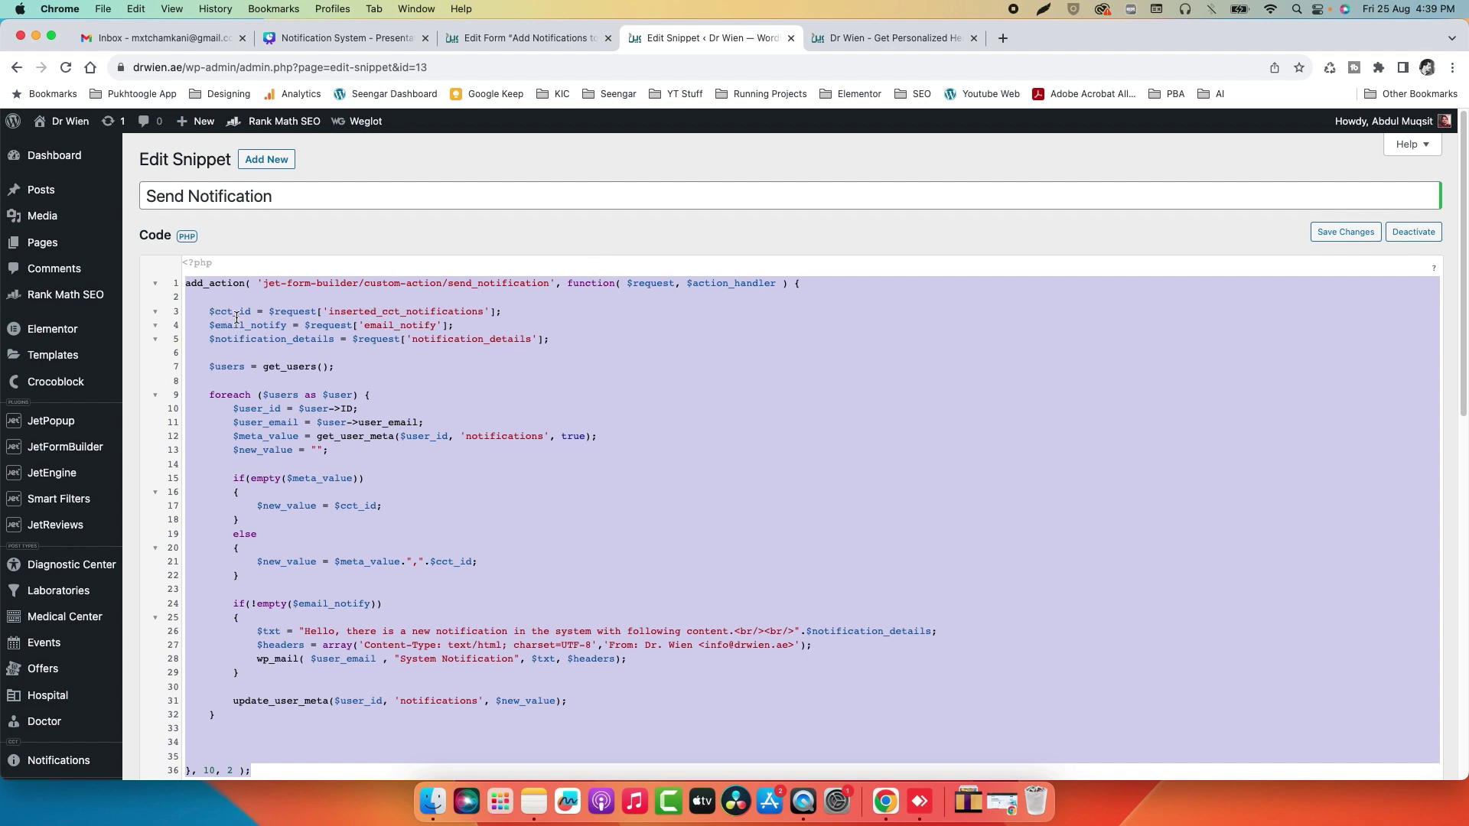
{"action": "left_click", "coordinate": [333, 312]}
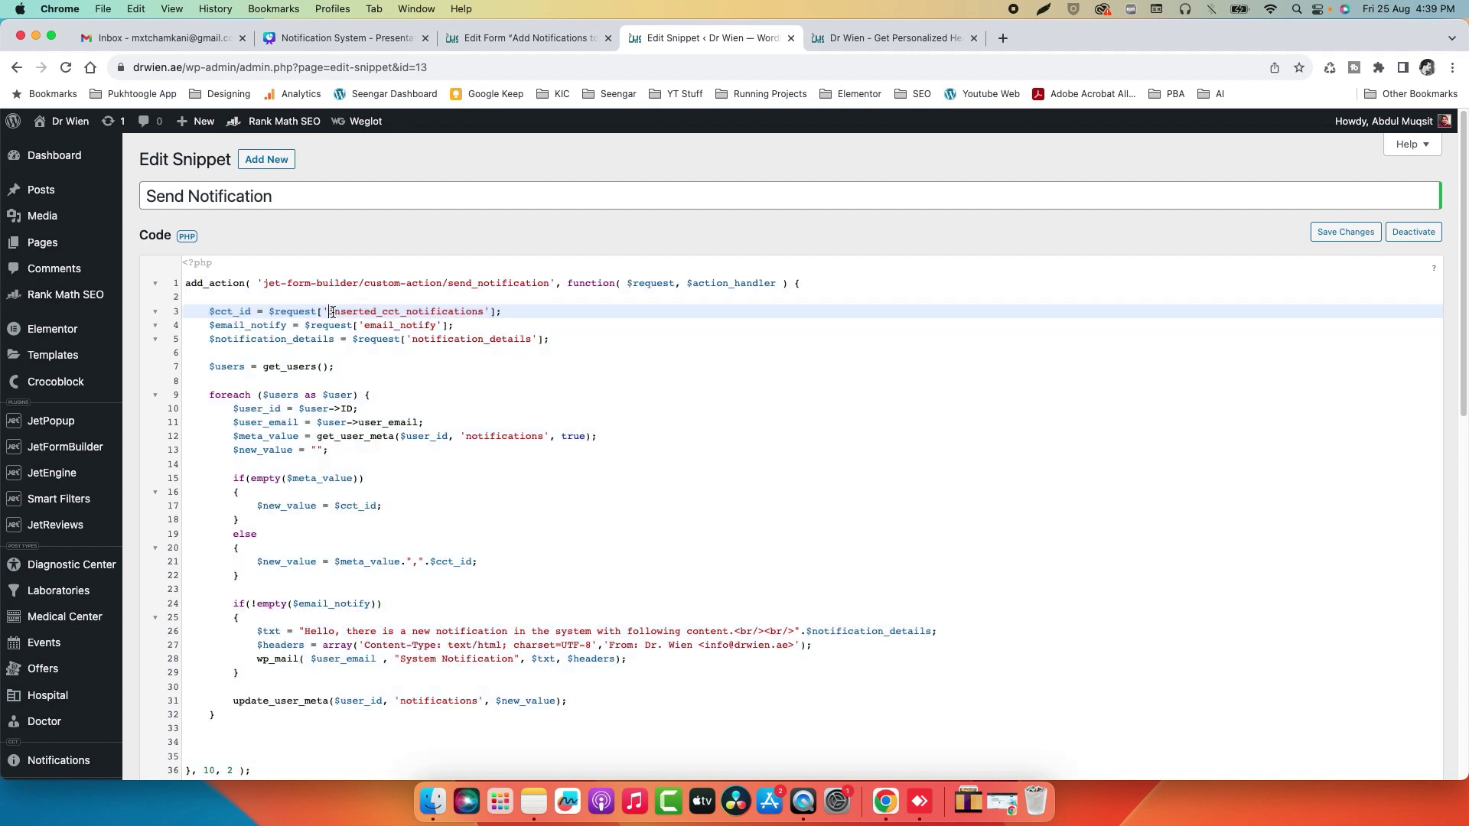
{"action": "left_click_drag", "start_coordinate": [332, 312], "coordinate": [482, 316]}
{"action": "left_click", "coordinate": [483, 313]}
{"action": "left_click_drag", "start_coordinate": [215, 325], "coordinate": [450, 325]}
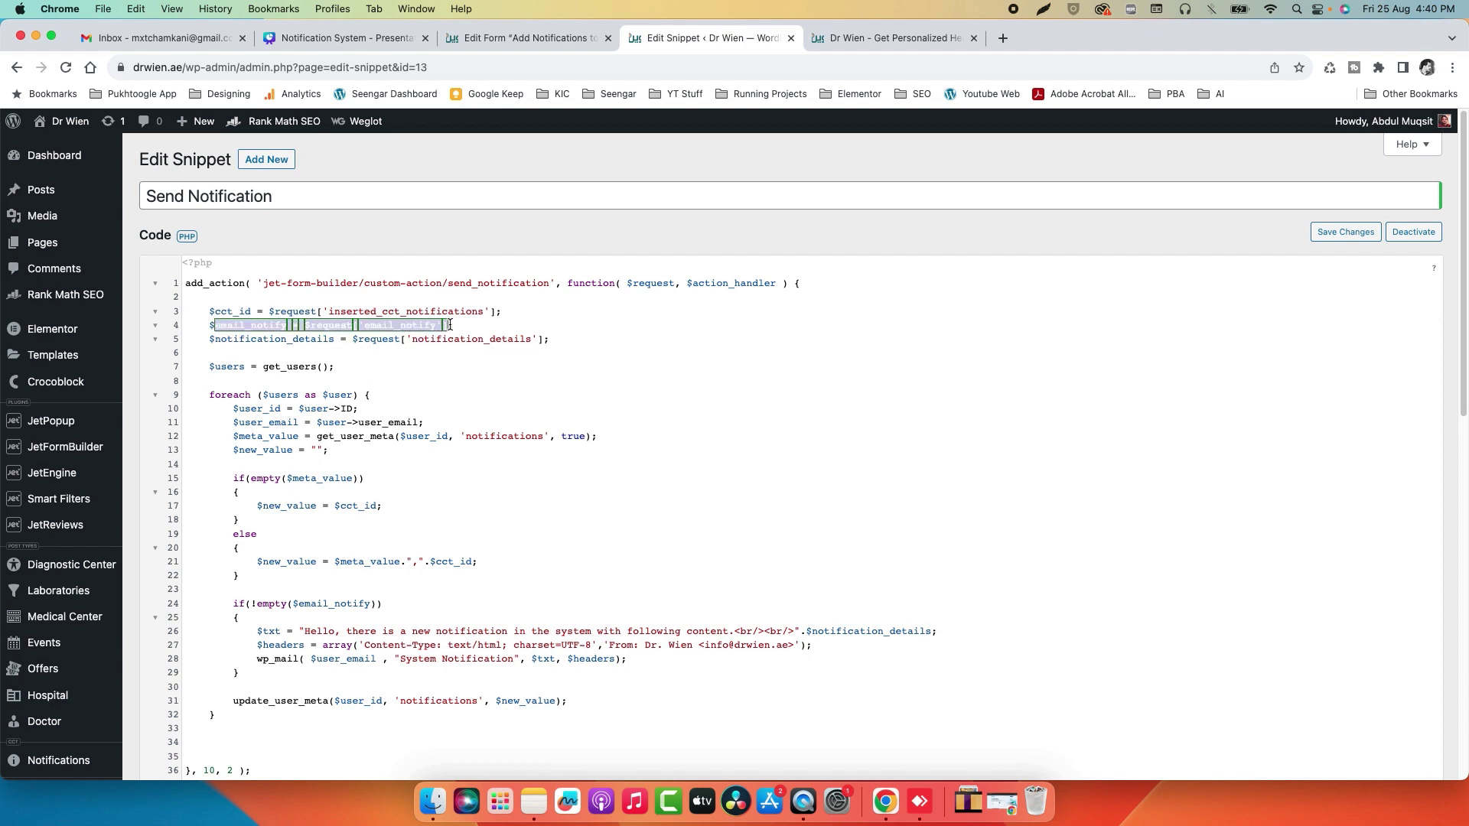
{"action": "left_click", "coordinate": [378, 359]}
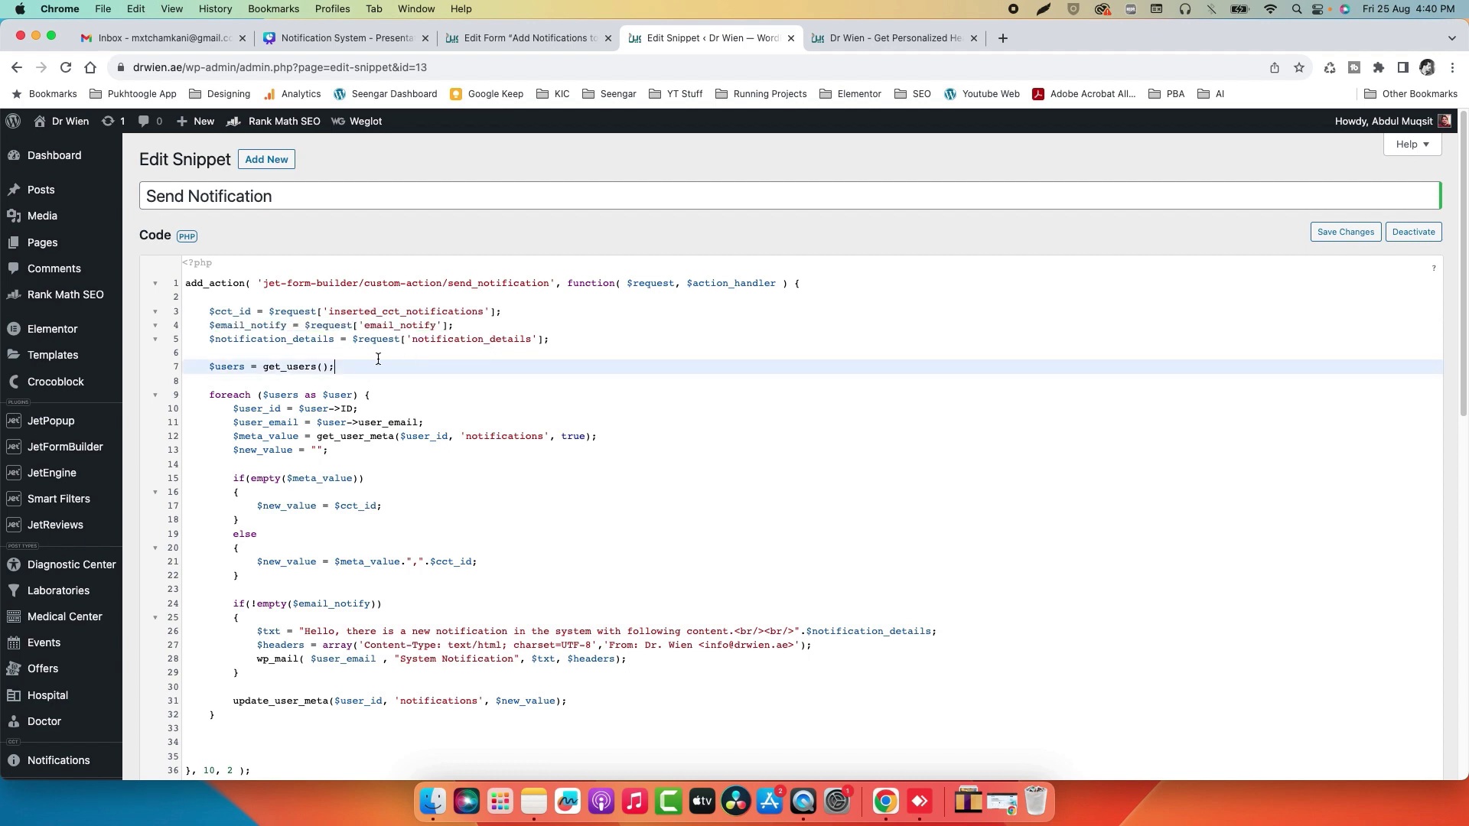
{"action": "left_click_drag", "start_coordinate": [222, 340], "coordinate": [497, 340]}
{"action": "left_click", "coordinate": [498, 341]}
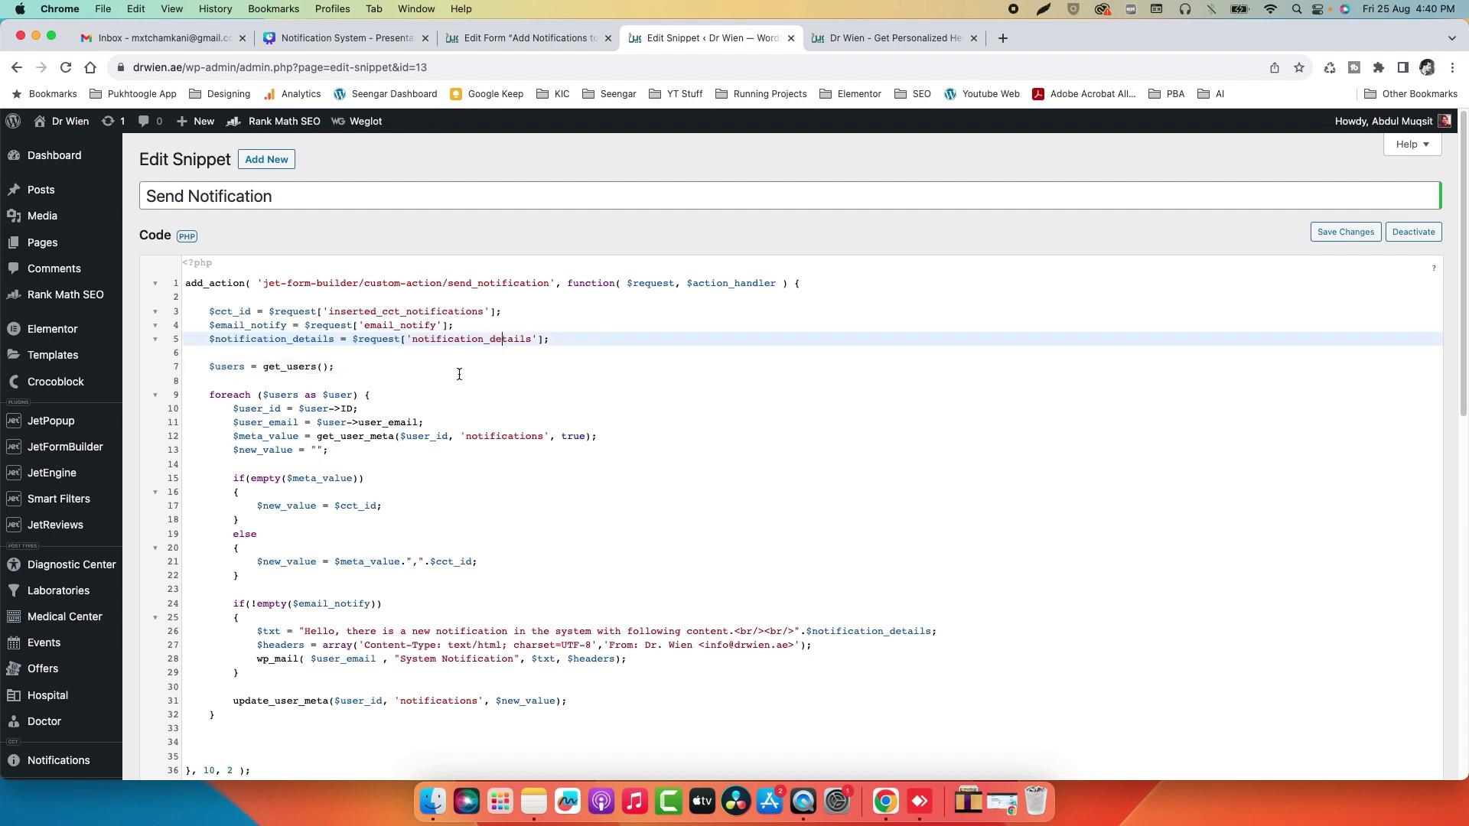
{"action": "scroll", "coordinate": [459, 375], "scroll_direction": "down", "scroll_amount": 1}
{"action": "scroll", "coordinate": [451, 378], "scroll_direction": "down", "scroll_amount": 3}
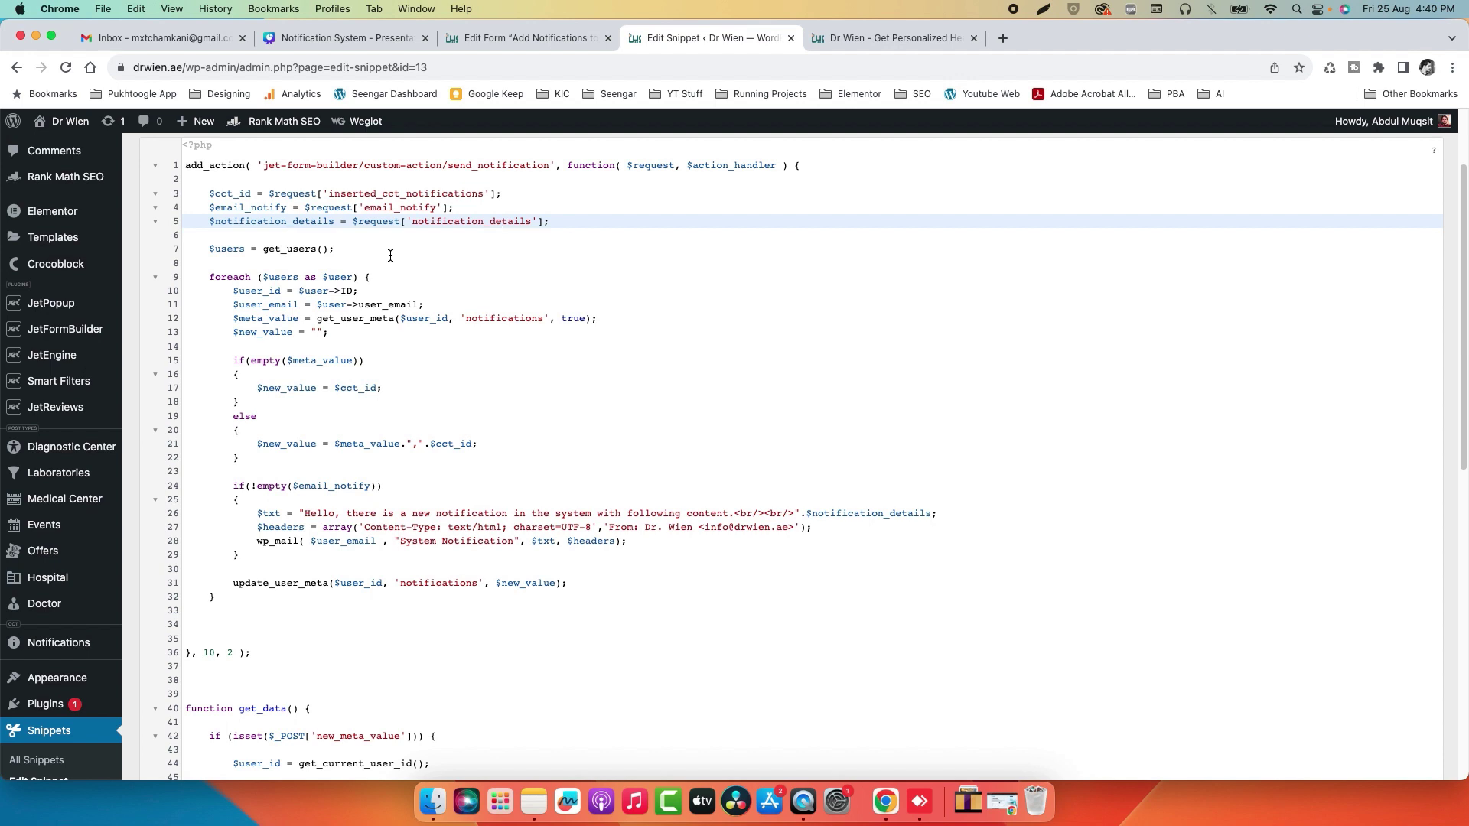
- Trace the get_users() loop, user ID, email and notifications meta lookup, then show Canva slide 2
{"action": "left_click_drag", "start_coordinate": [262, 249], "coordinate": [335, 250]}
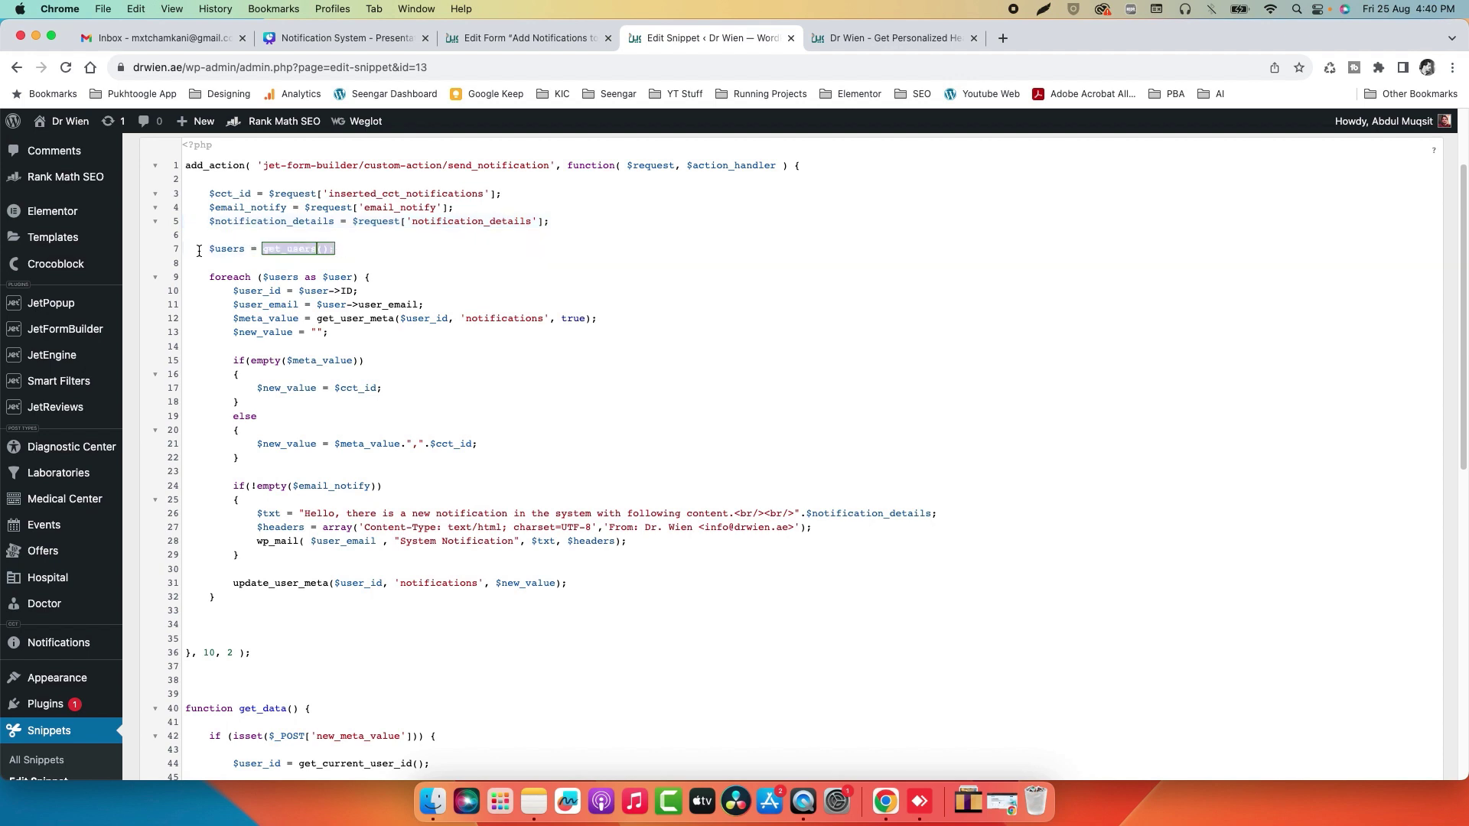
{"action": "key", "text": "Down"}
{"action": "key", "text": "Down"}
{"action": "key", "text": "Down"}
{"action": "key", "text": "Down"}
{"action": "key", "text": "Down"}
{"action": "key", "text": "Down"}
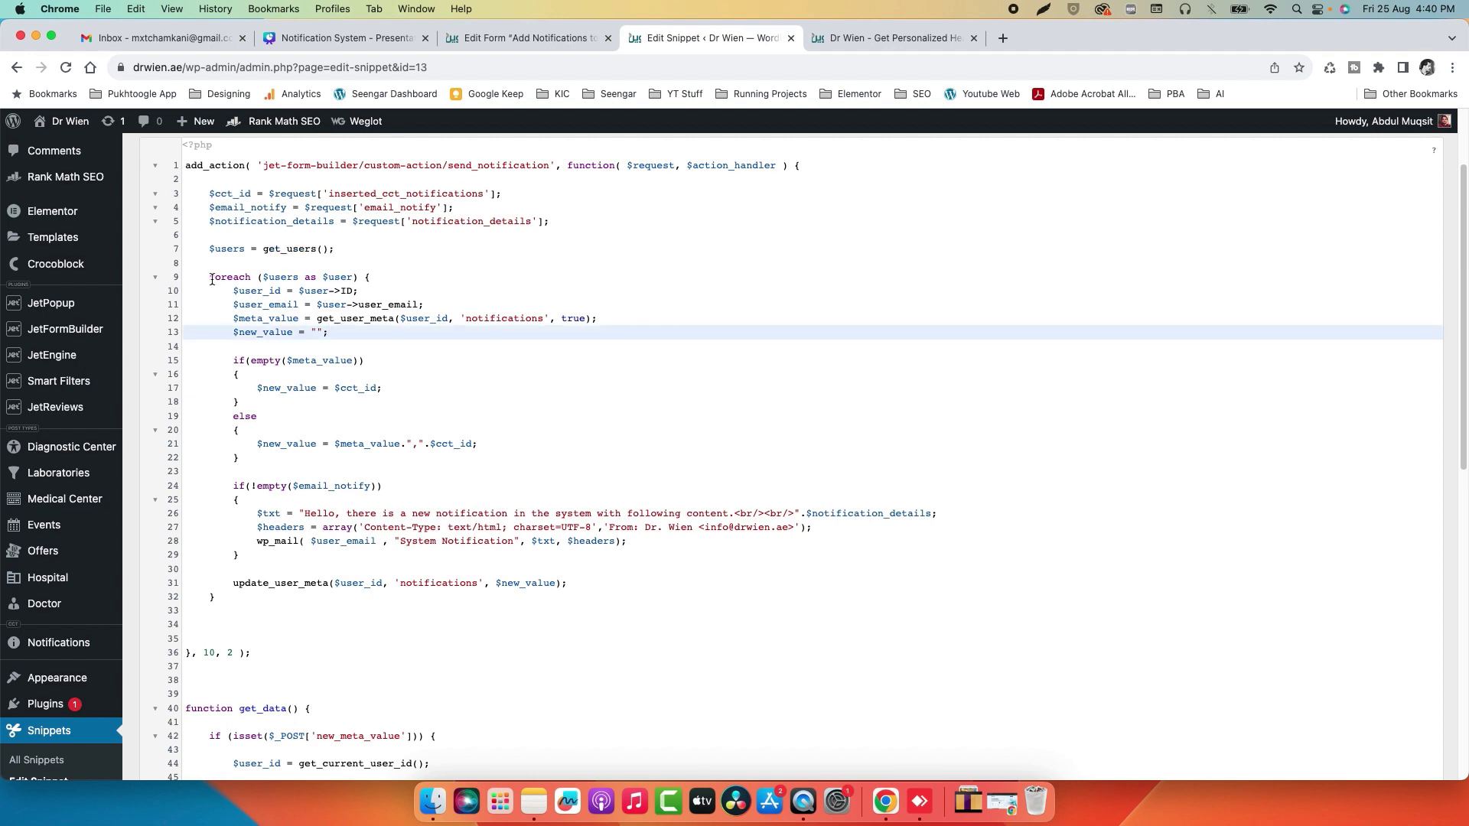
{"action": "left_click", "coordinate": [365, 278]}
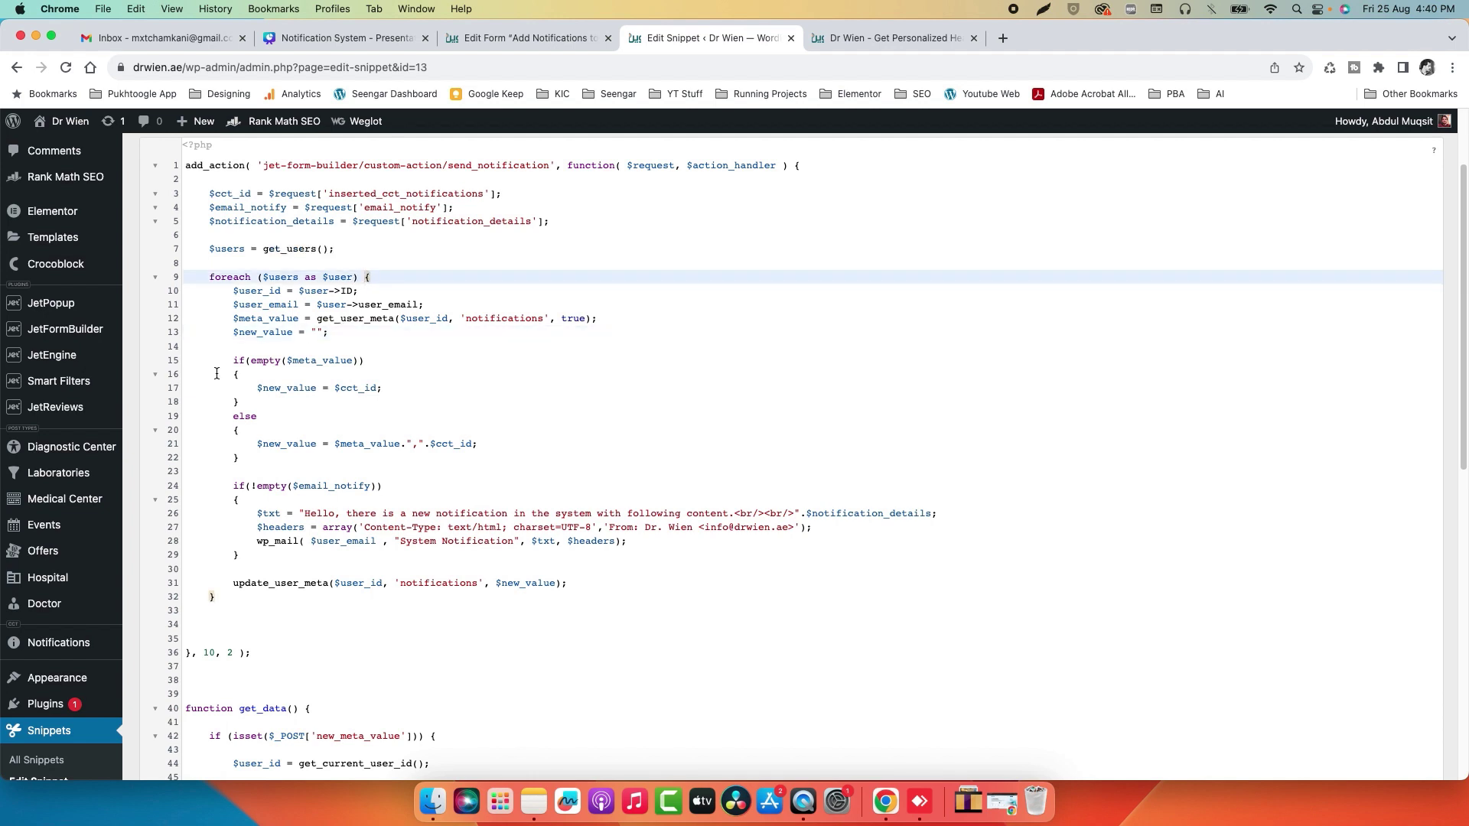
{"action": "left_click_drag", "start_coordinate": [298, 291], "coordinate": [356, 292]}
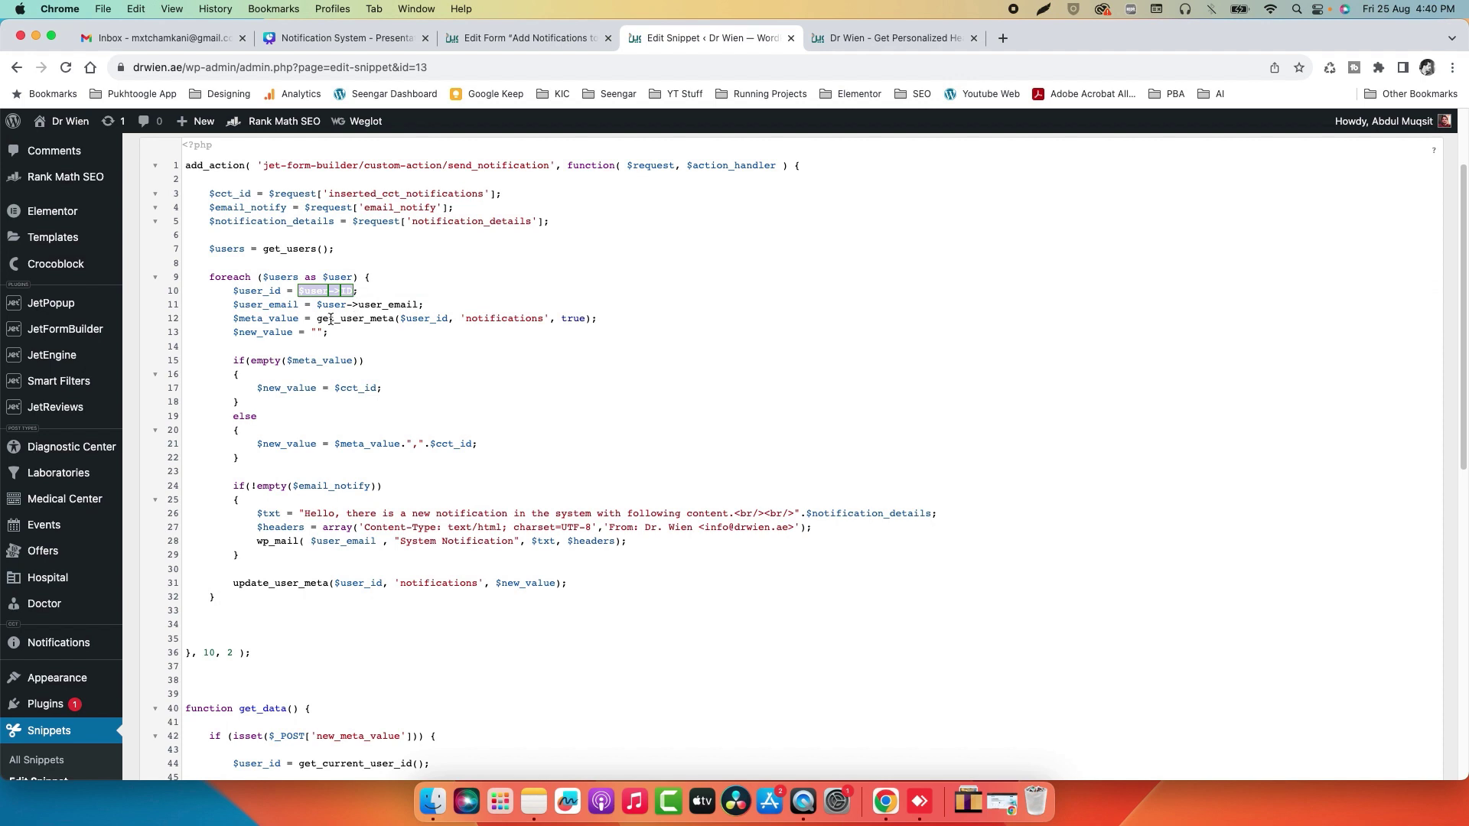
{"action": "left_click_drag", "start_coordinate": [319, 319], "coordinate": [602, 318]}
{"action": "left_click", "coordinate": [425, 342]}
{"action": "left_click_drag", "start_coordinate": [238, 306], "coordinate": [302, 307]}
{"action": "left_click", "coordinate": [304, 306]}
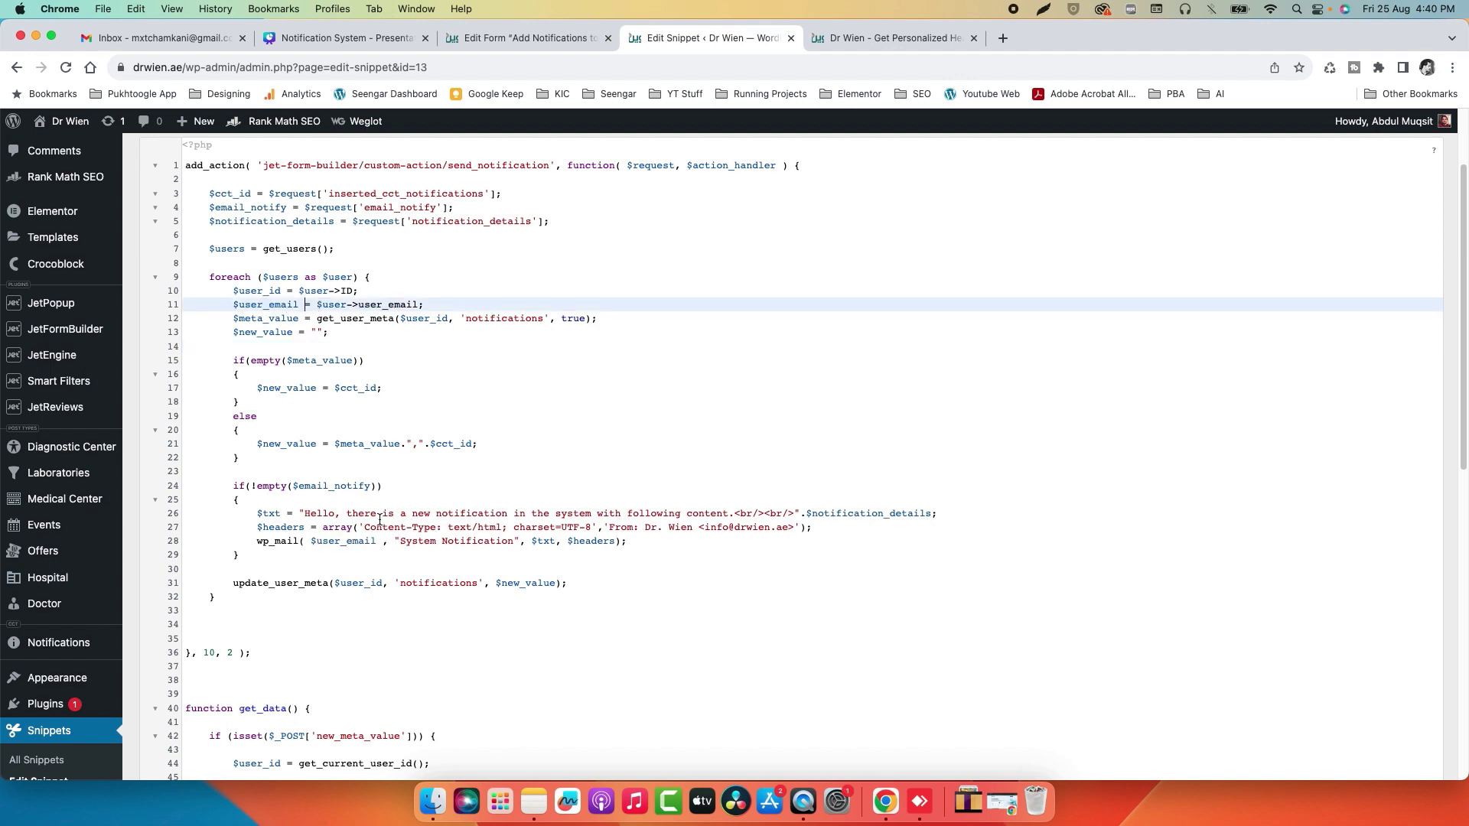
{"action": "left_click", "coordinate": [258, 296]}
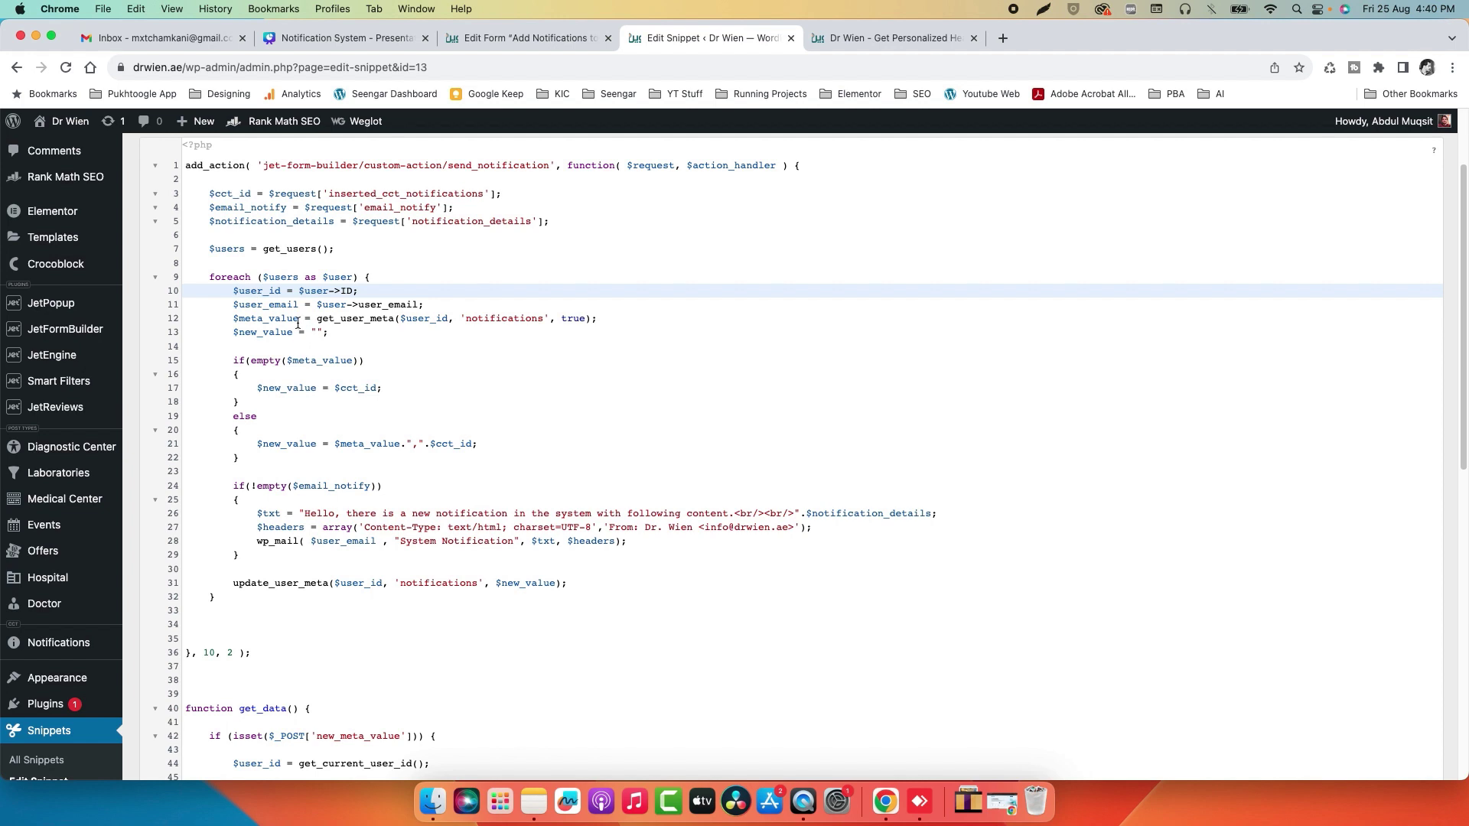
{"action": "left_click_drag", "start_coordinate": [234, 320], "coordinate": [421, 322]}
{"action": "left_click", "coordinate": [544, 319]}
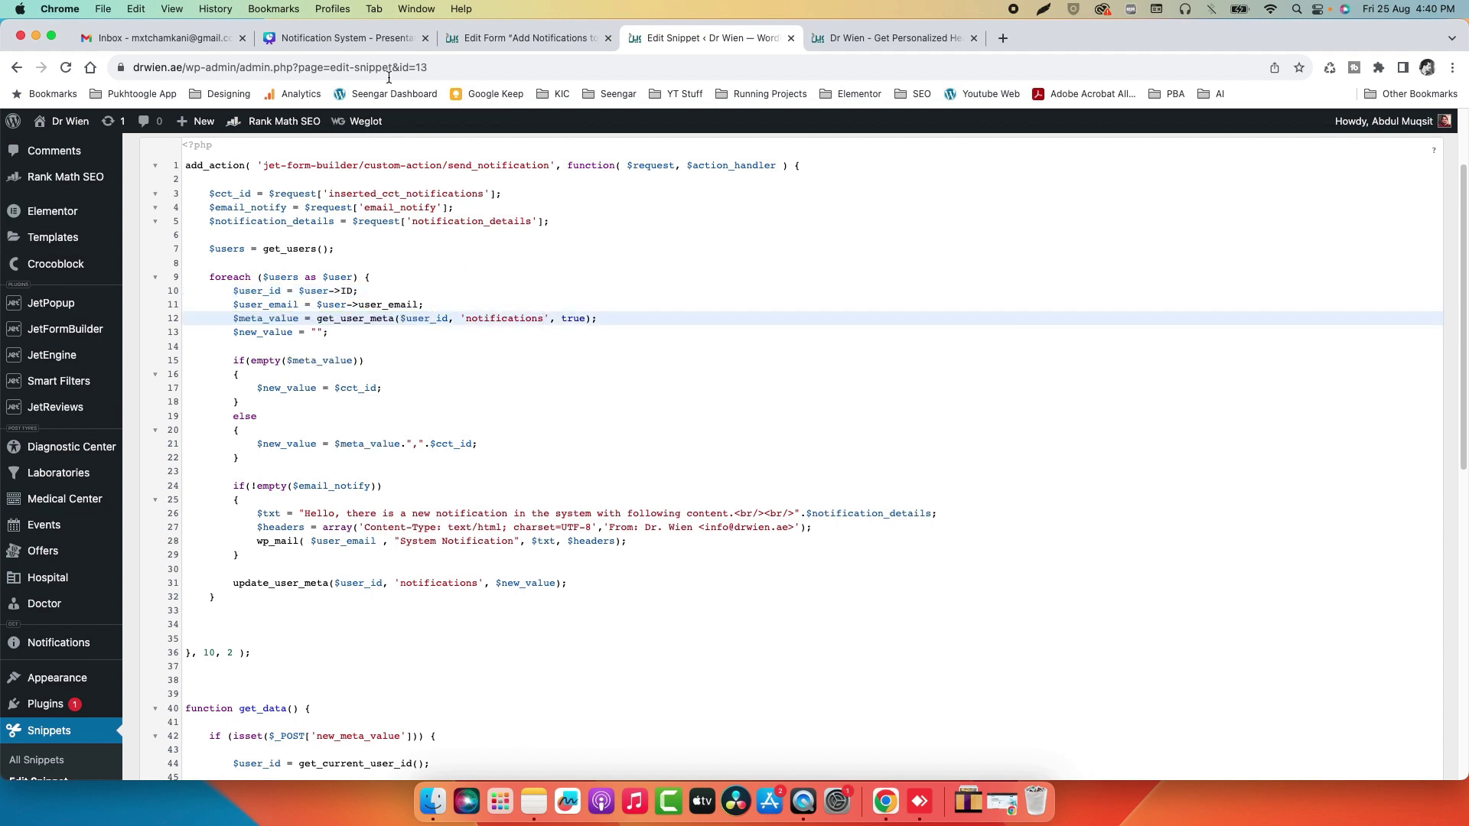
{"action": "left_click", "coordinate": [348, 38]}
{"action": "left_click", "coordinate": [205, 704]}
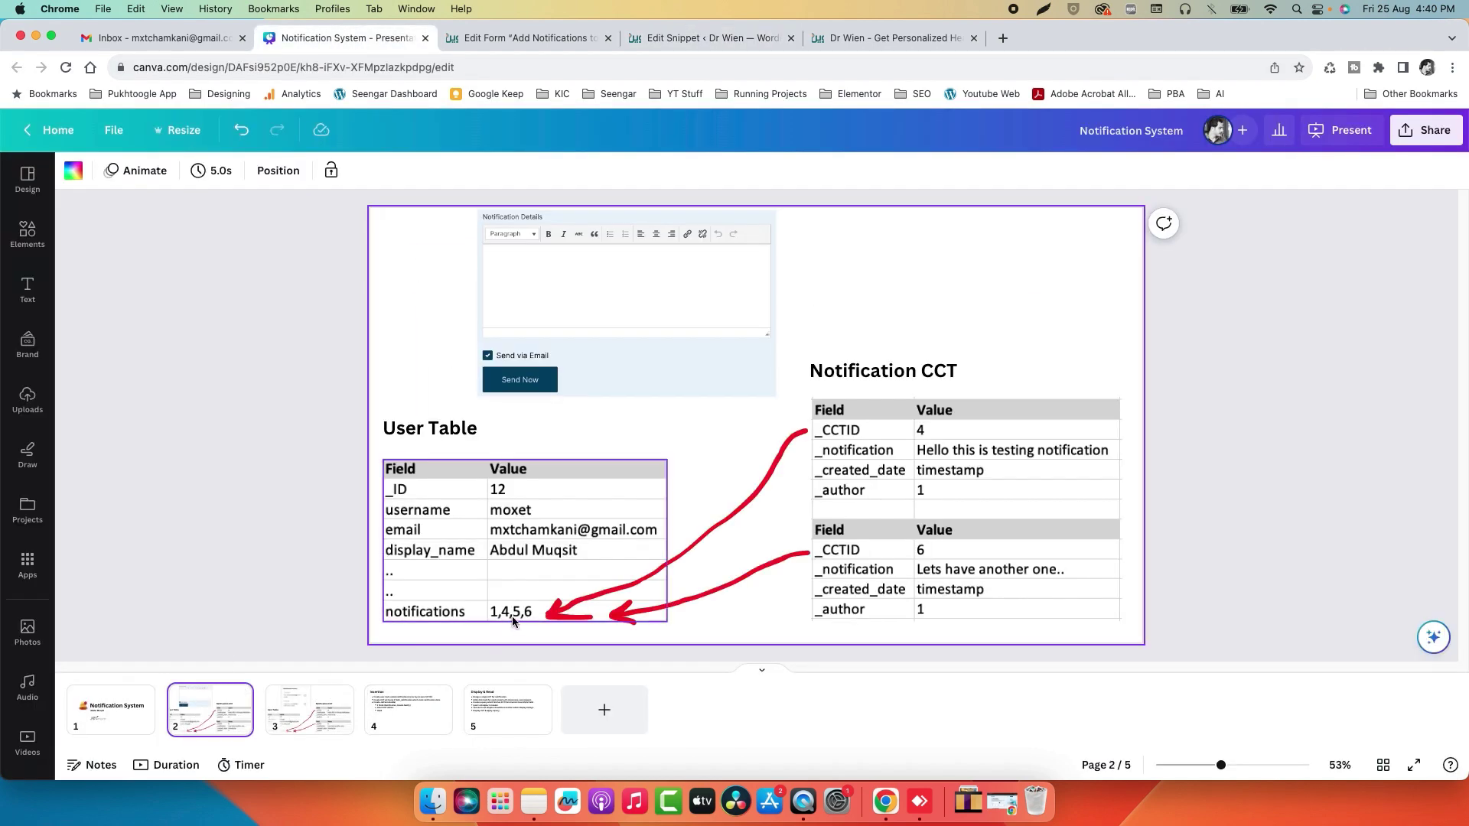
- Trace how get_user_meta and $new_value append the notification ID across lines 12–21
{"action": "left_click", "coordinate": [692, 37]}
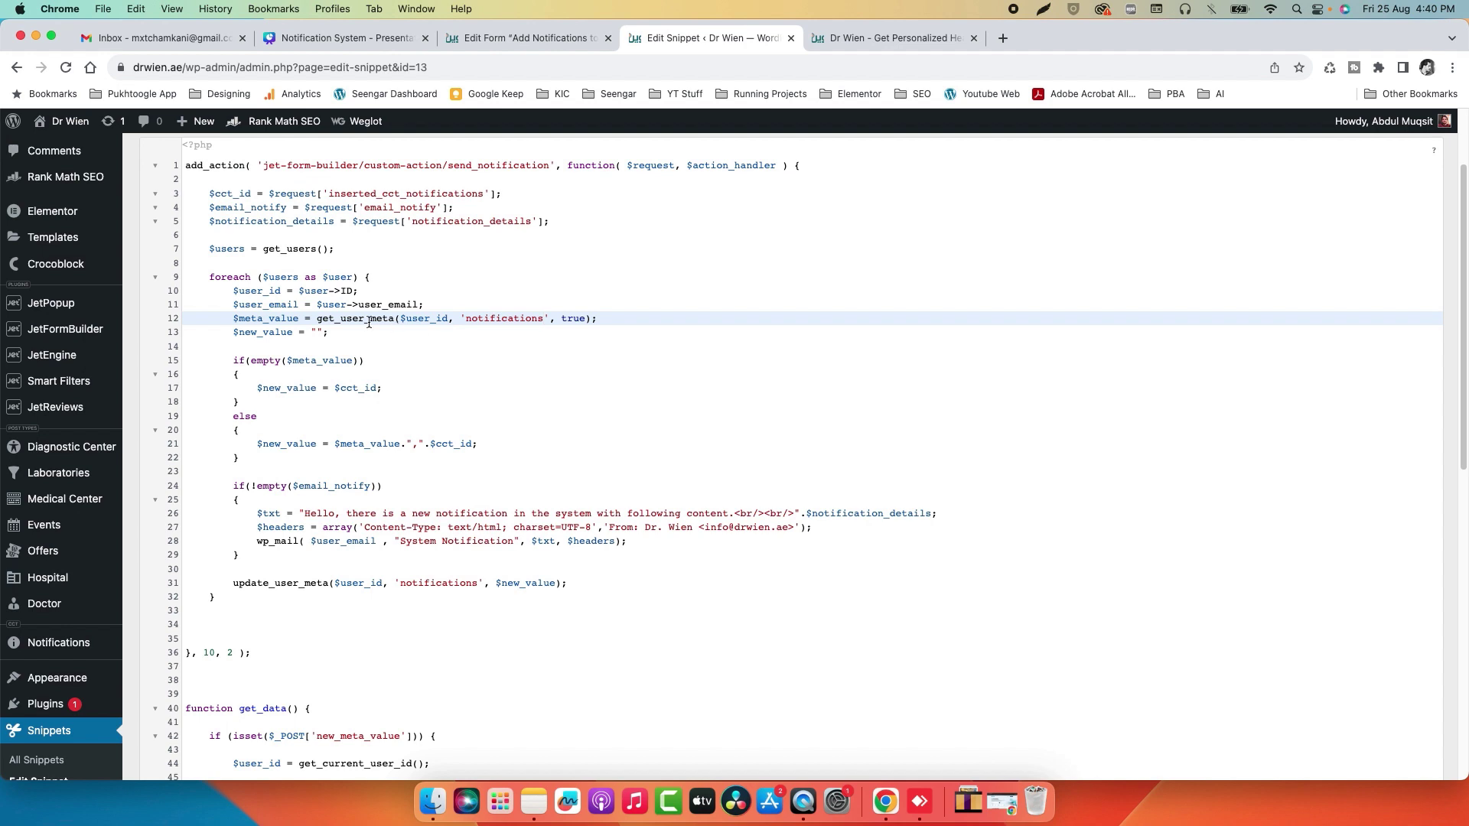
{"action": "left_click_drag", "start_coordinate": [593, 319], "coordinate": [346, 320]}
{"action": "left_click", "coordinate": [558, 337]}
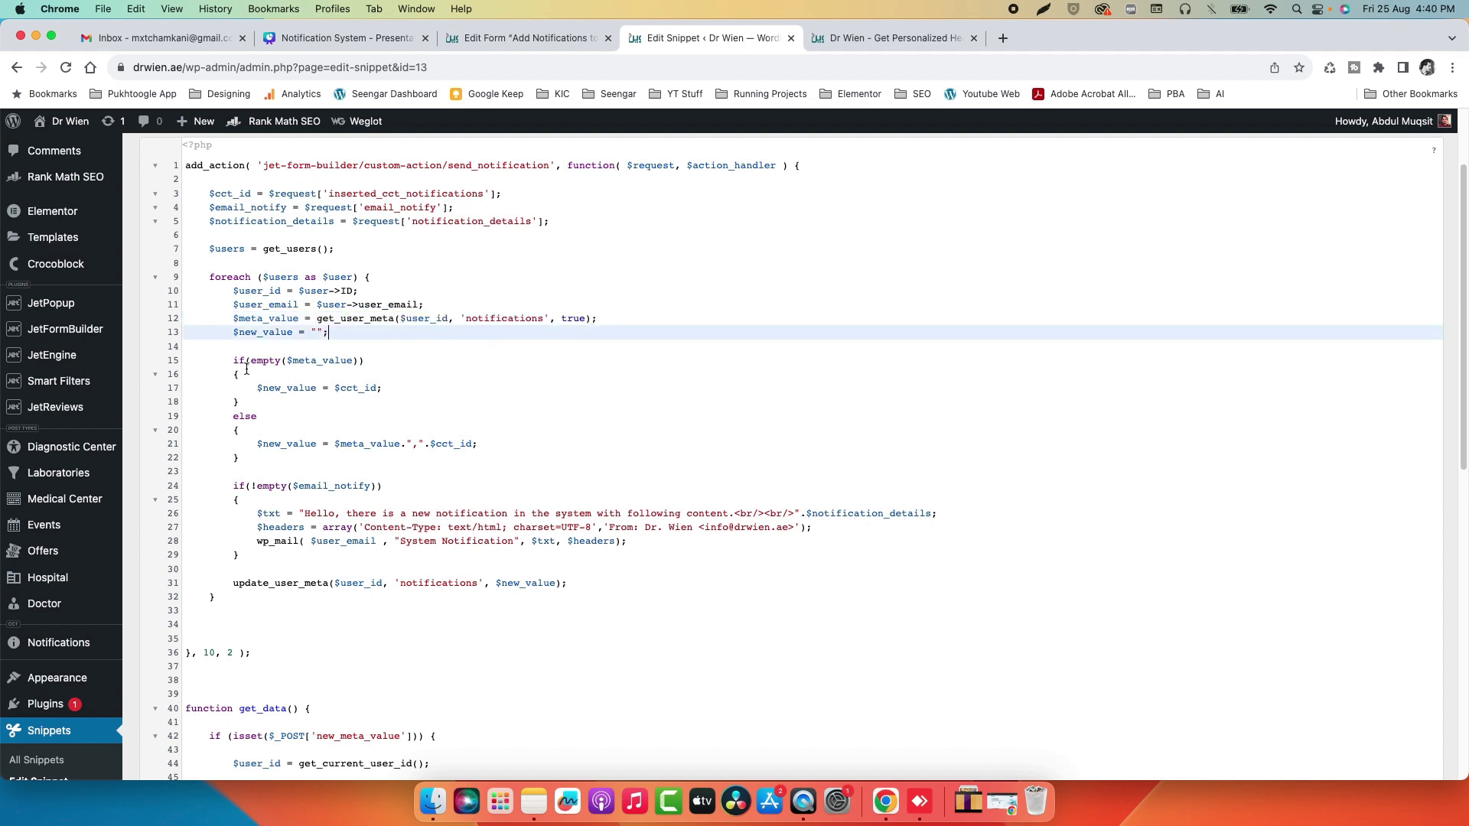
{"action": "left_click_drag", "start_coordinate": [235, 334], "coordinate": [291, 335]}
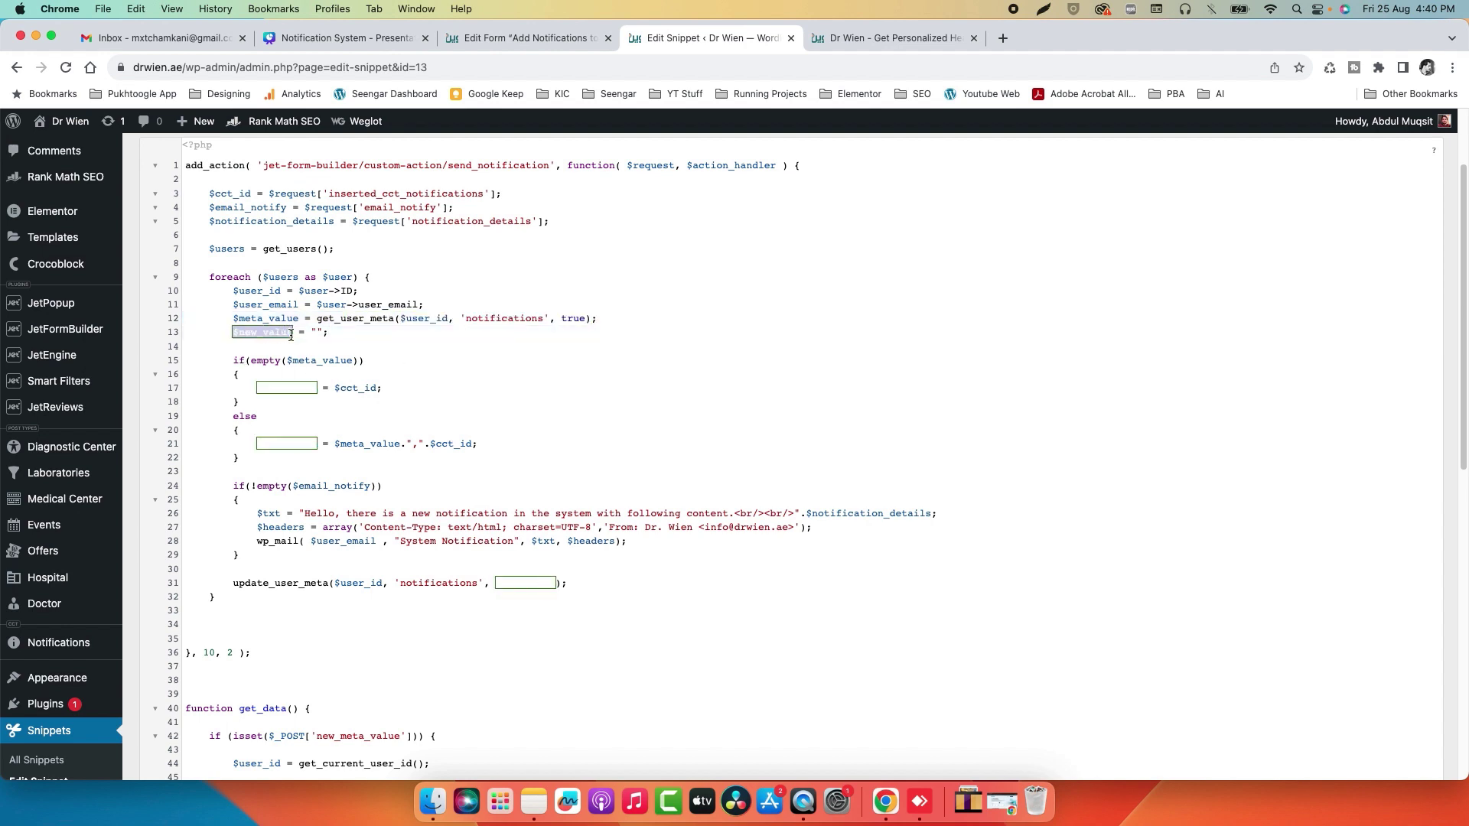
{"action": "left_click", "coordinate": [313, 334]}
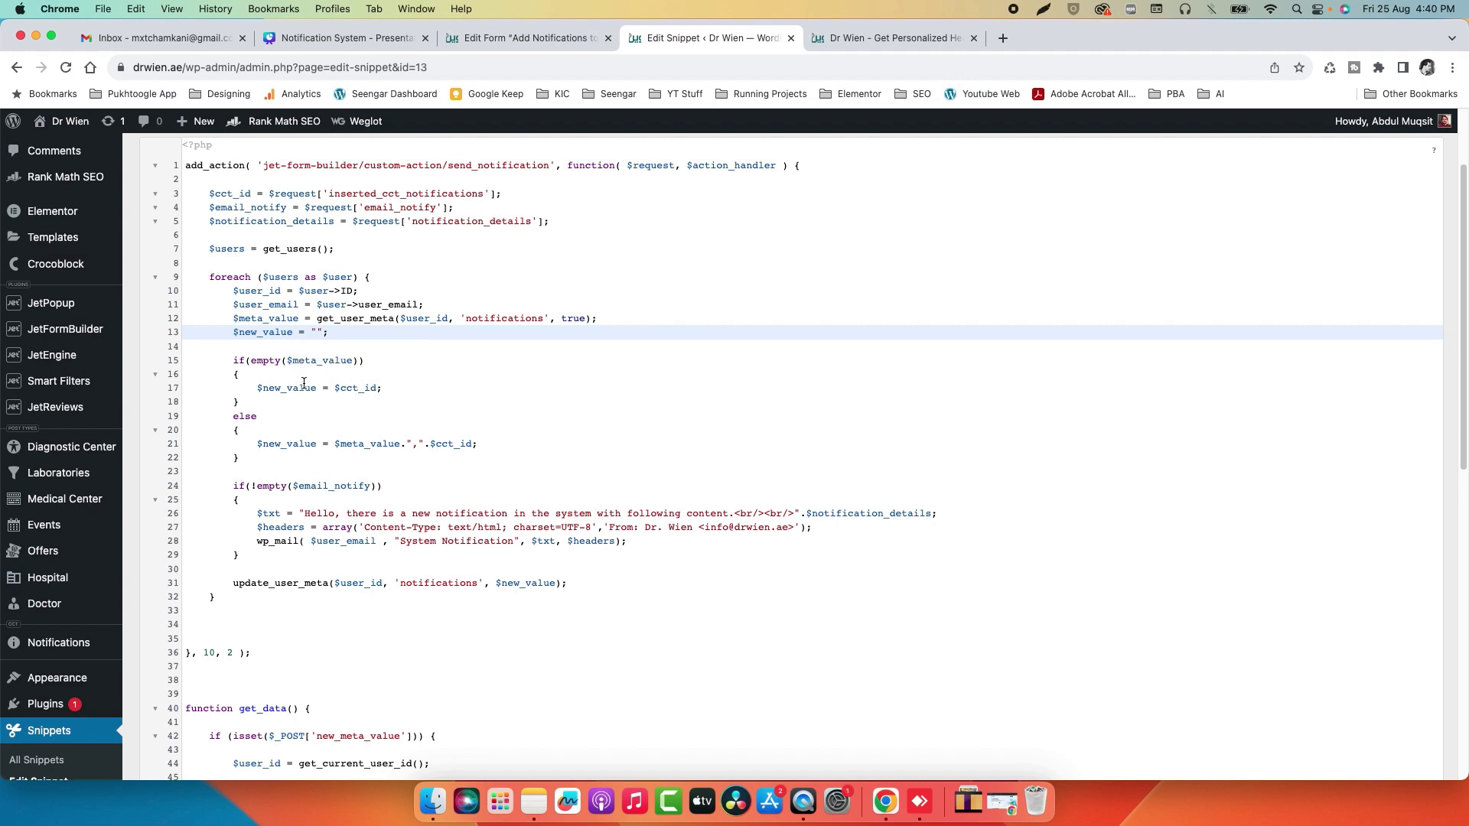
{"action": "left_click_drag", "start_coordinate": [257, 388], "coordinate": [297, 388]}
{"action": "left_click", "coordinate": [402, 384]}
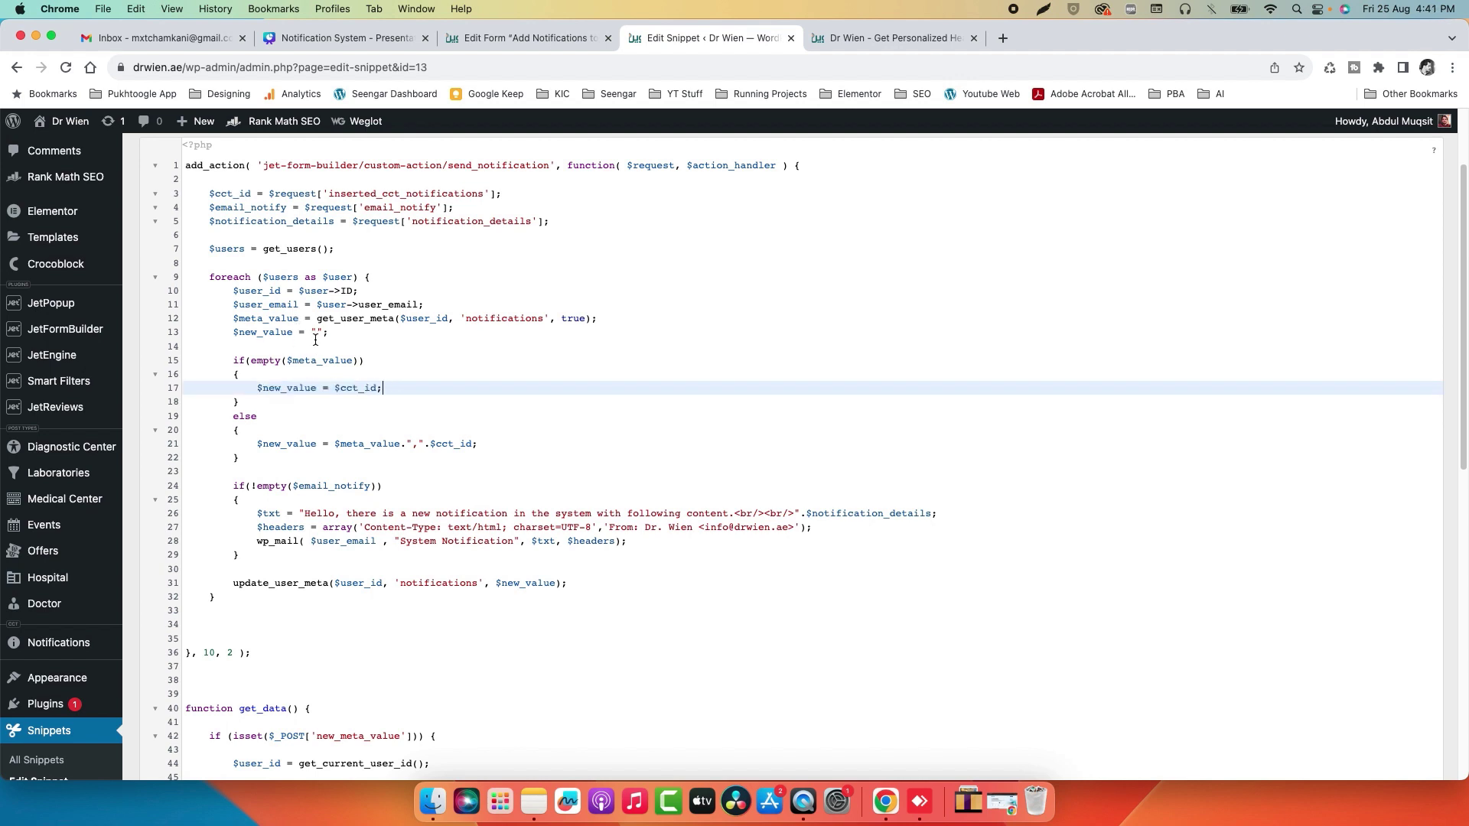
{"action": "left_click_drag", "start_coordinate": [261, 448], "coordinate": [365, 448]}
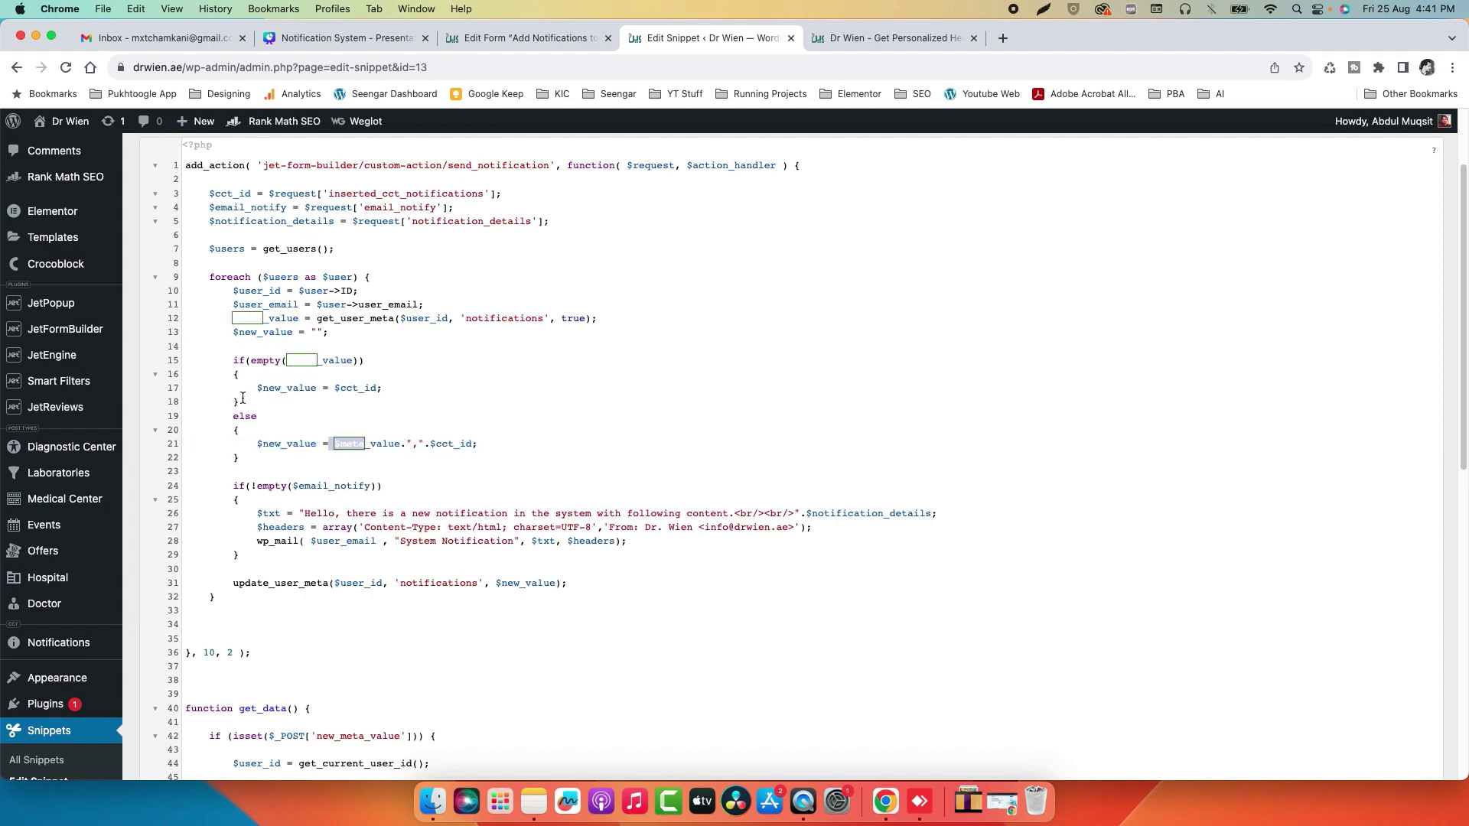
{"action": "left_click_drag", "start_coordinate": [262, 444], "coordinate": [316, 447]}
{"action": "left_click", "coordinate": [382, 430]}
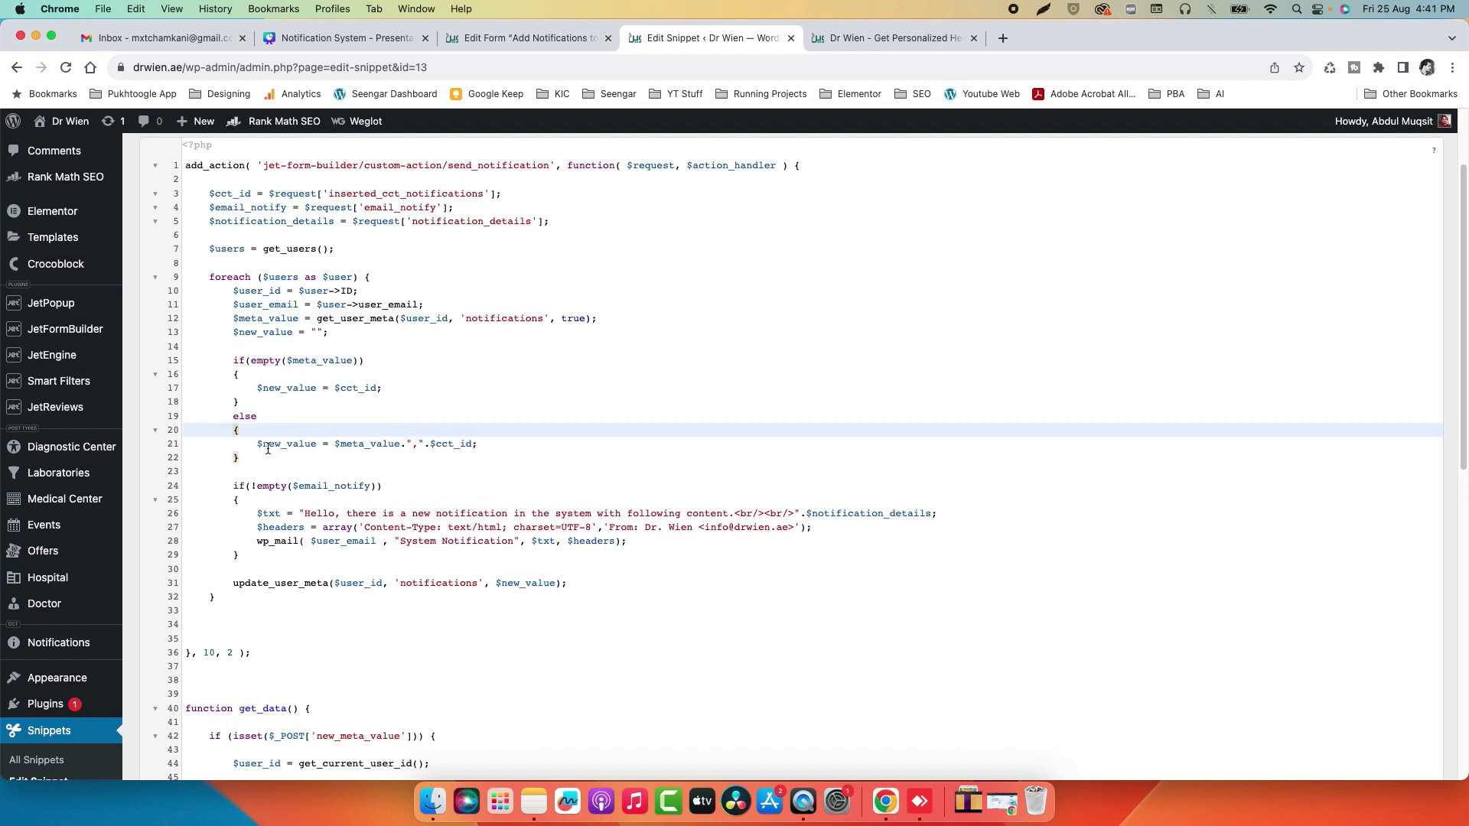
{"action": "scroll", "coordinate": [412, 397], "scroll_direction": "down", "scroll_amount": 1}
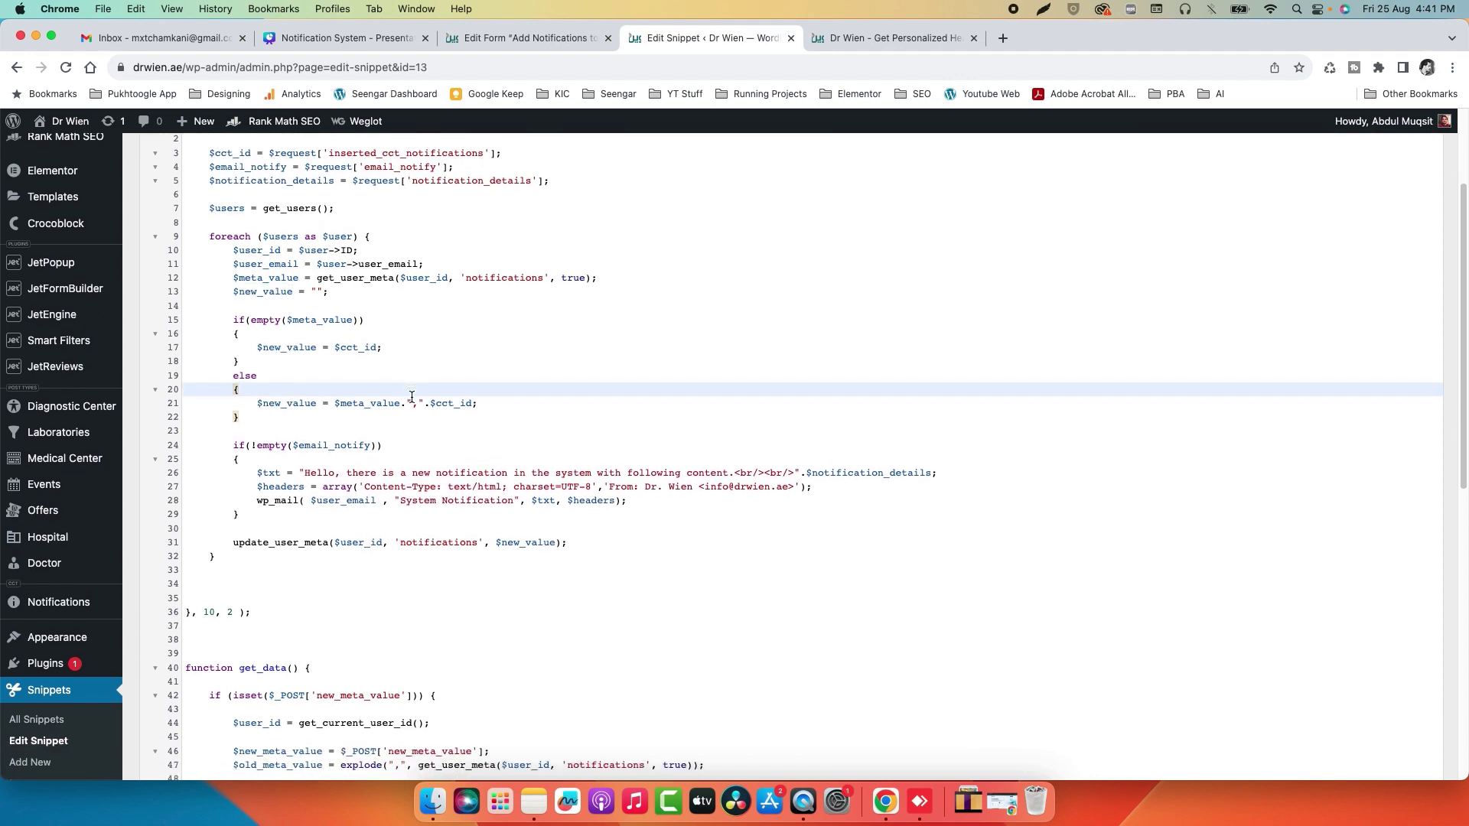
- Review the email_notify check, notification email text and wp_mail call on lines 24–28
{"action": "left_click", "coordinate": [344, 38]}
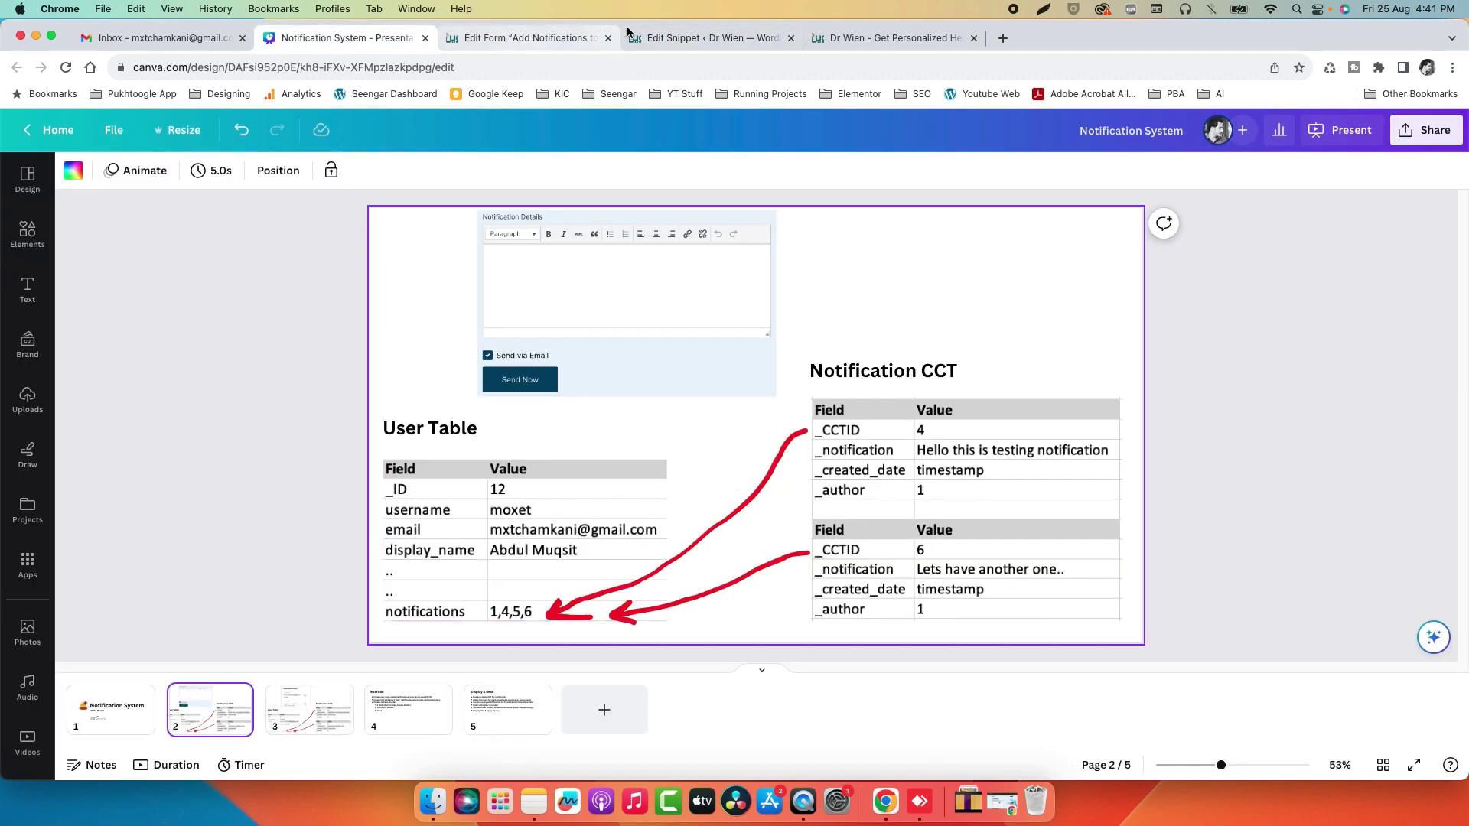
{"action": "left_click", "coordinate": [660, 38]}
{"action": "left_click_drag", "start_coordinate": [234, 450], "coordinate": [401, 450]}
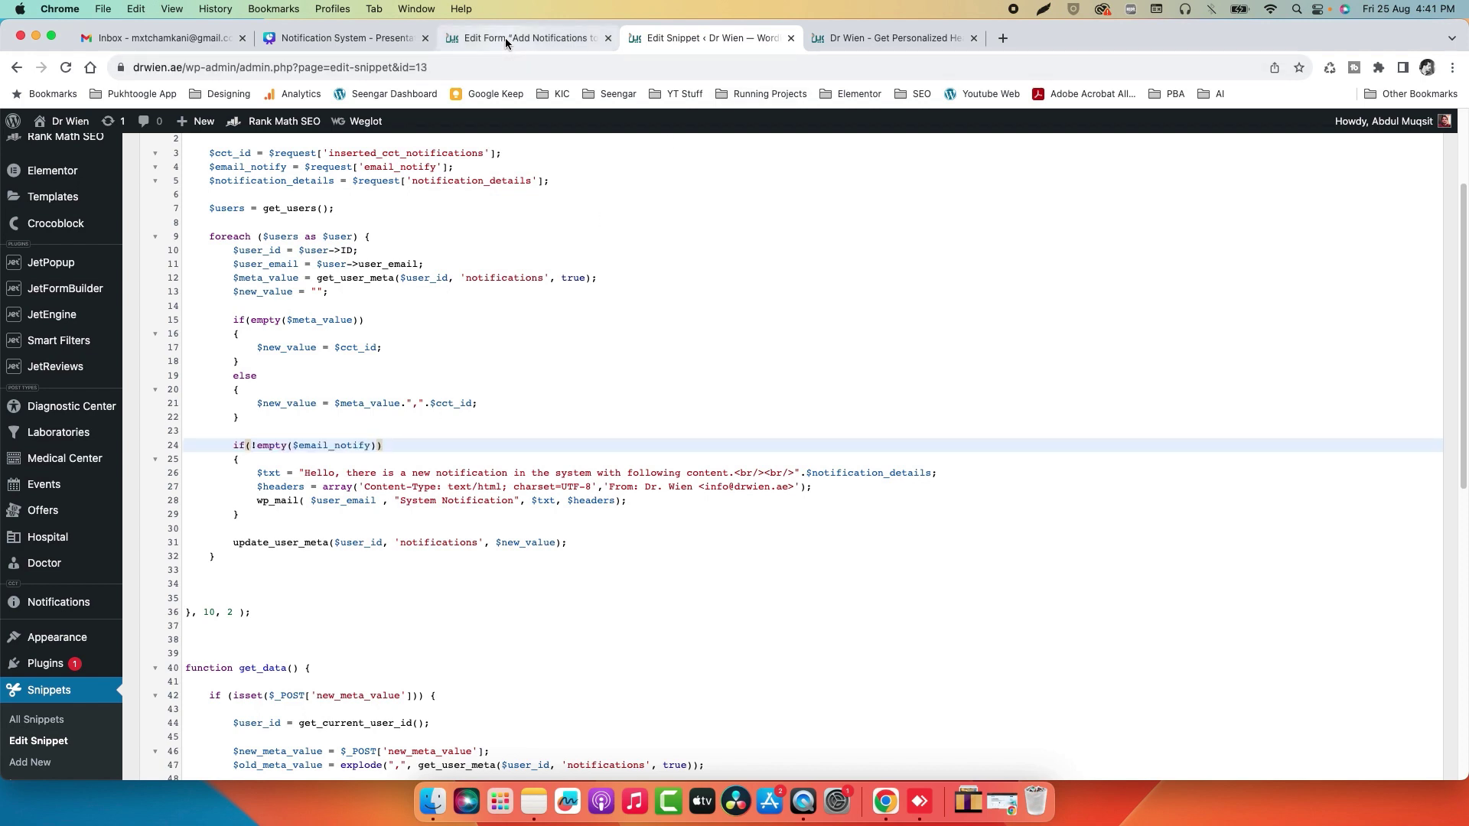
{"action": "left_click", "coordinate": [505, 38]}
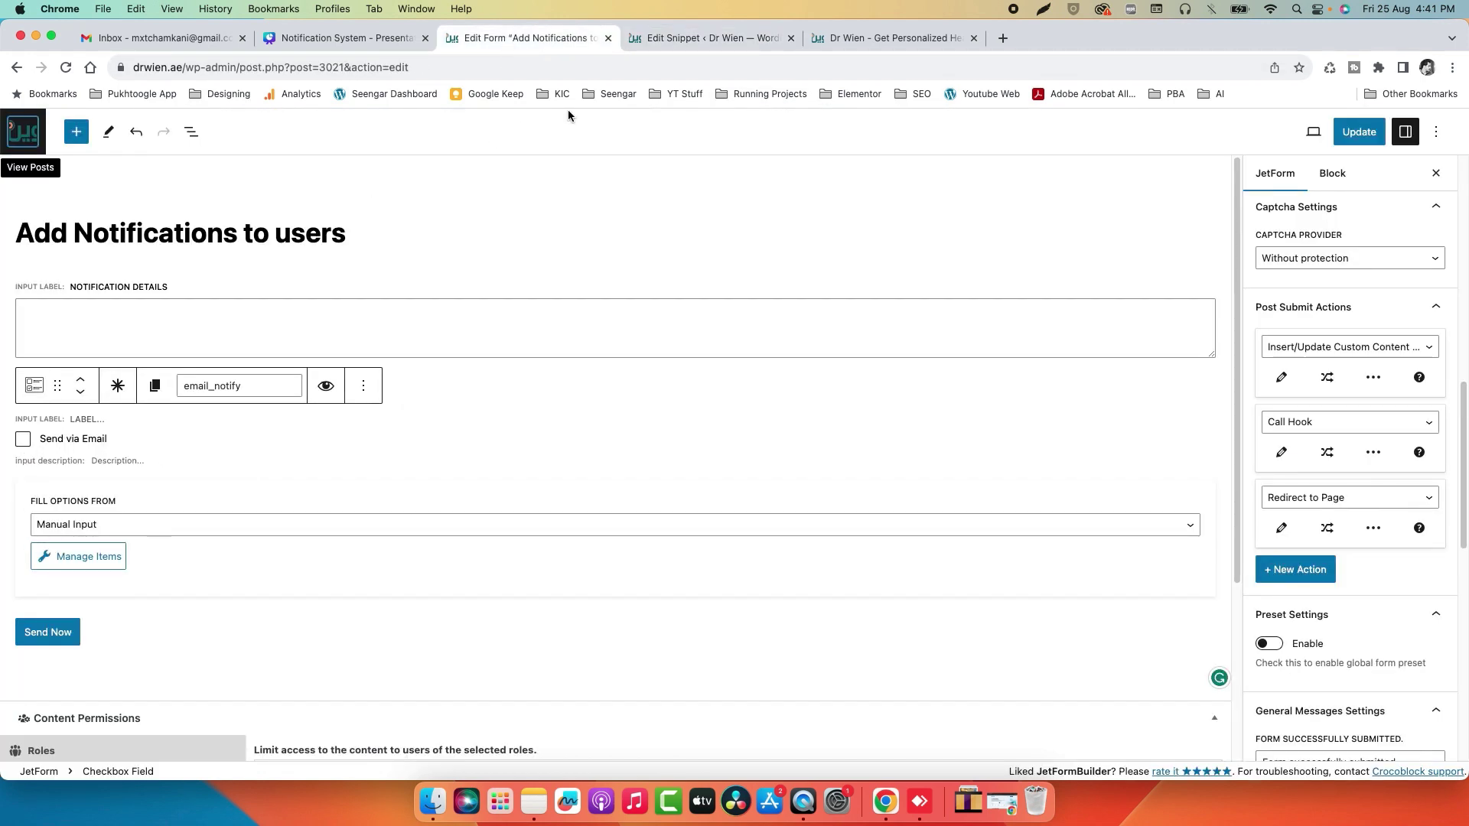
{"action": "left_click", "coordinate": [669, 40]}
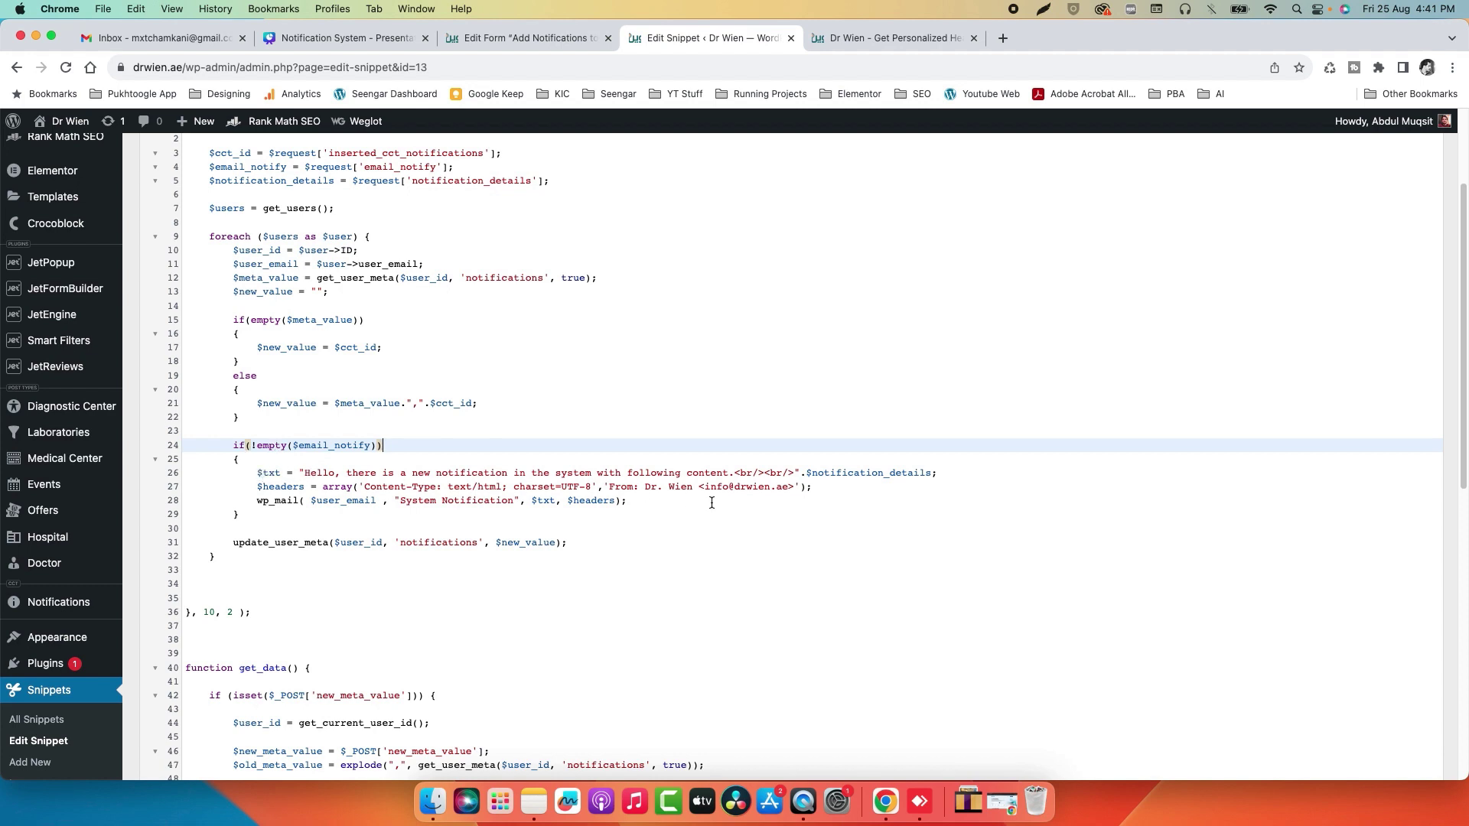
{"action": "left_click_drag", "start_coordinate": [310, 479], "coordinate": [641, 474]}
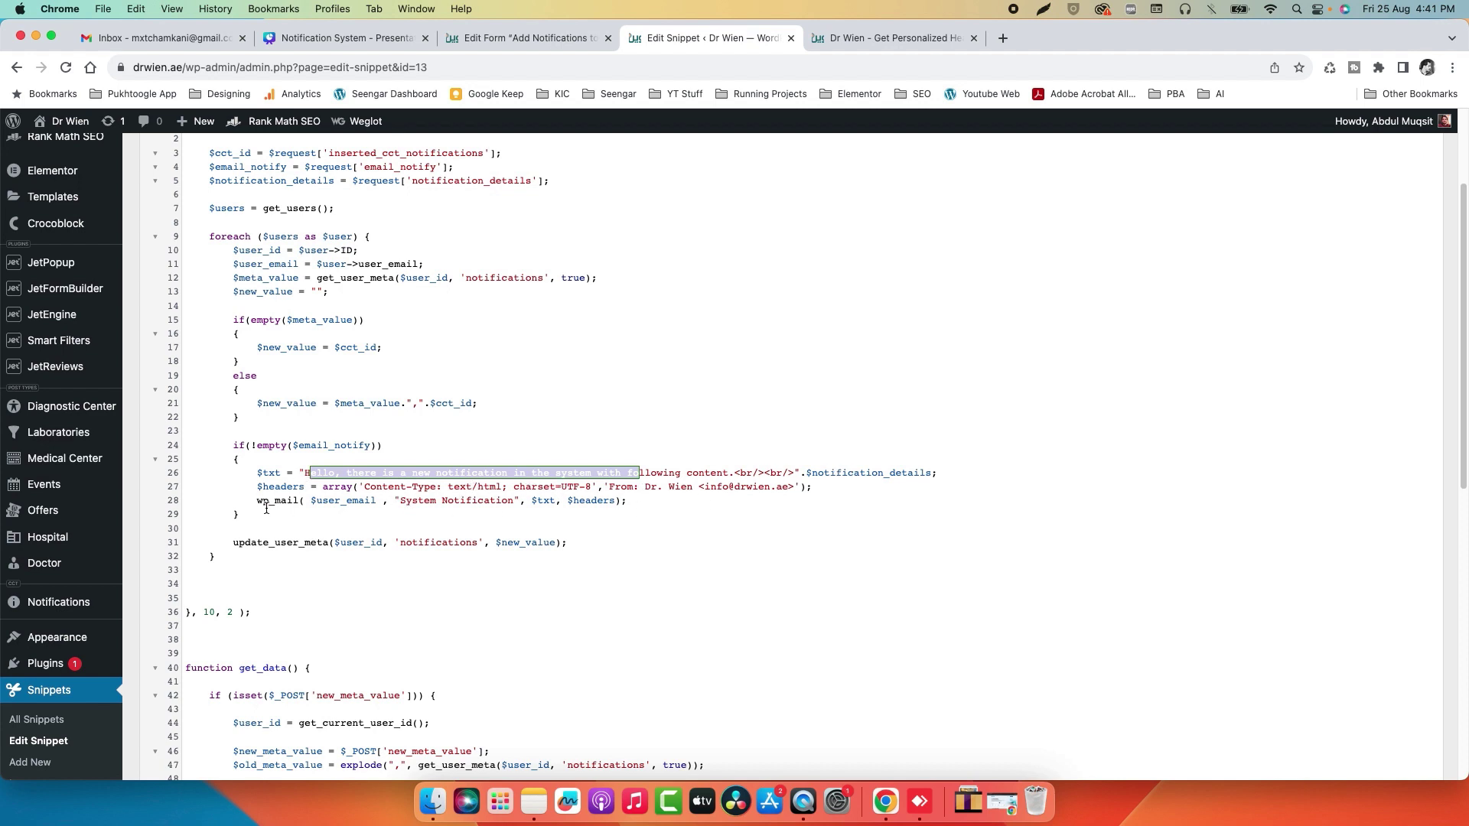
{"action": "left_click_drag", "start_coordinate": [258, 502], "coordinate": [301, 501]}
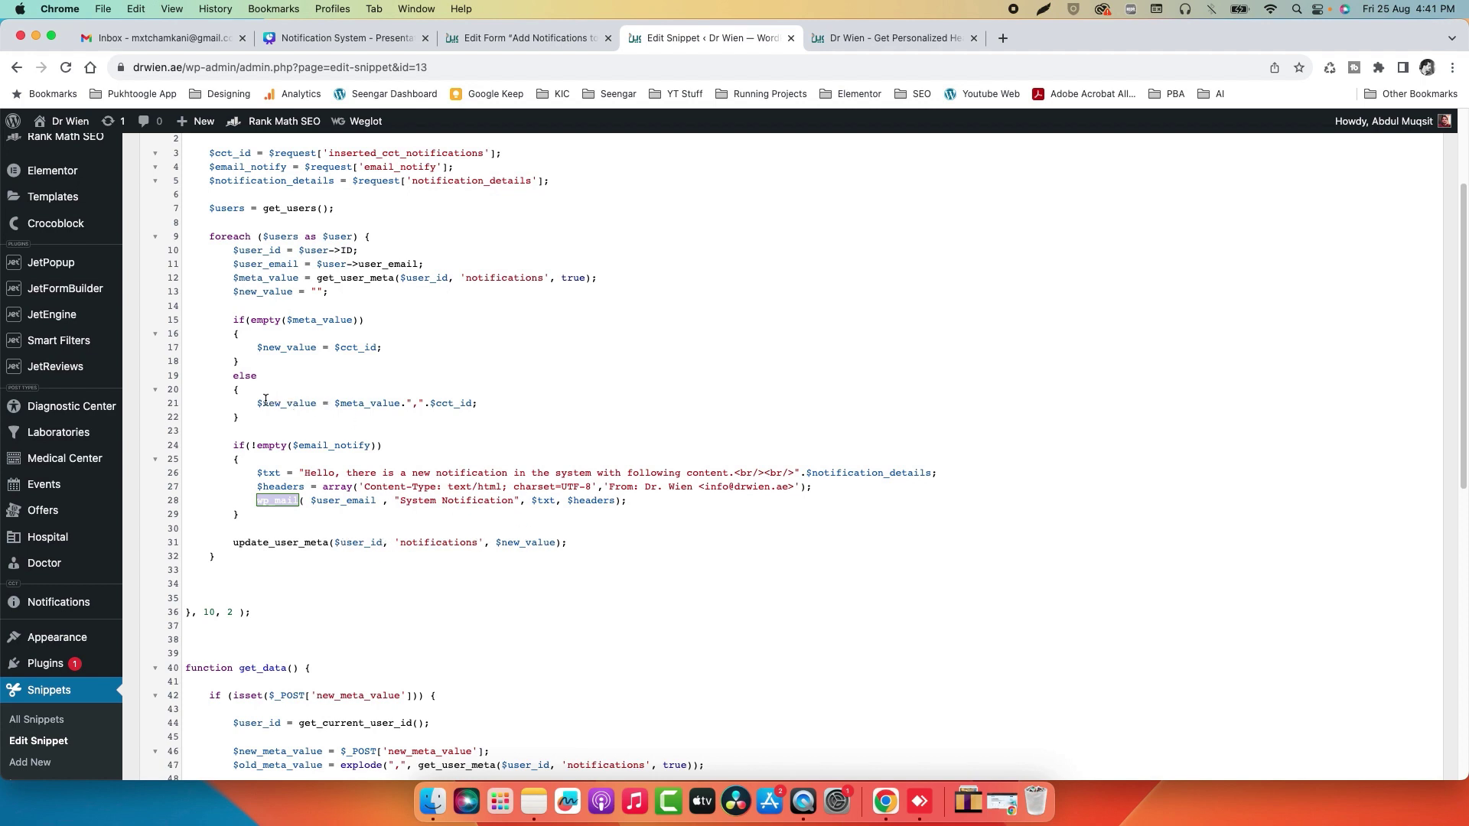
{"action": "left_click_drag", "start_coordinate": [257, 403], "coordinate": [322, 409]}
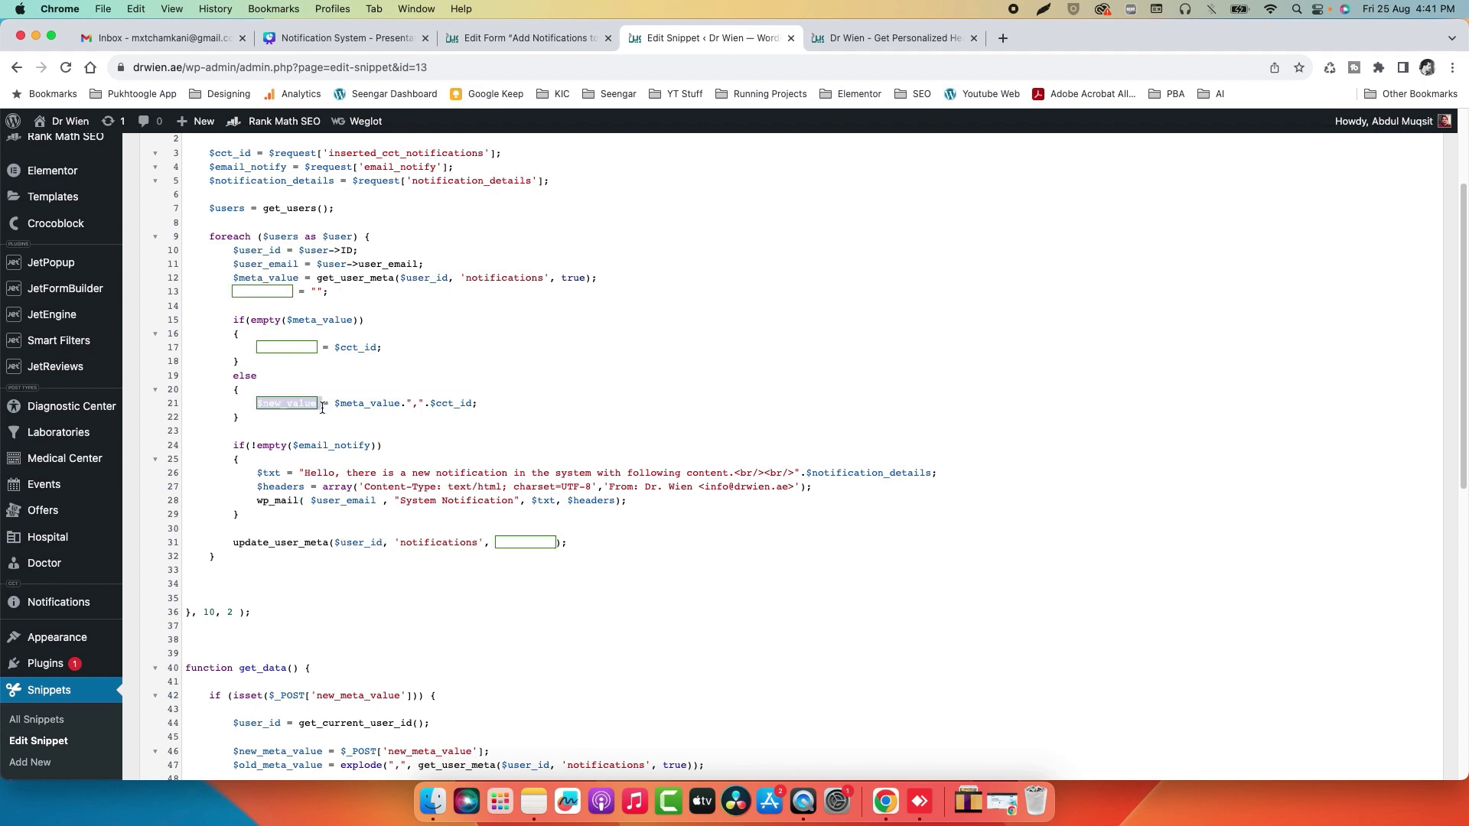
{"action": "left_click", "coordinate": [508, 545]}
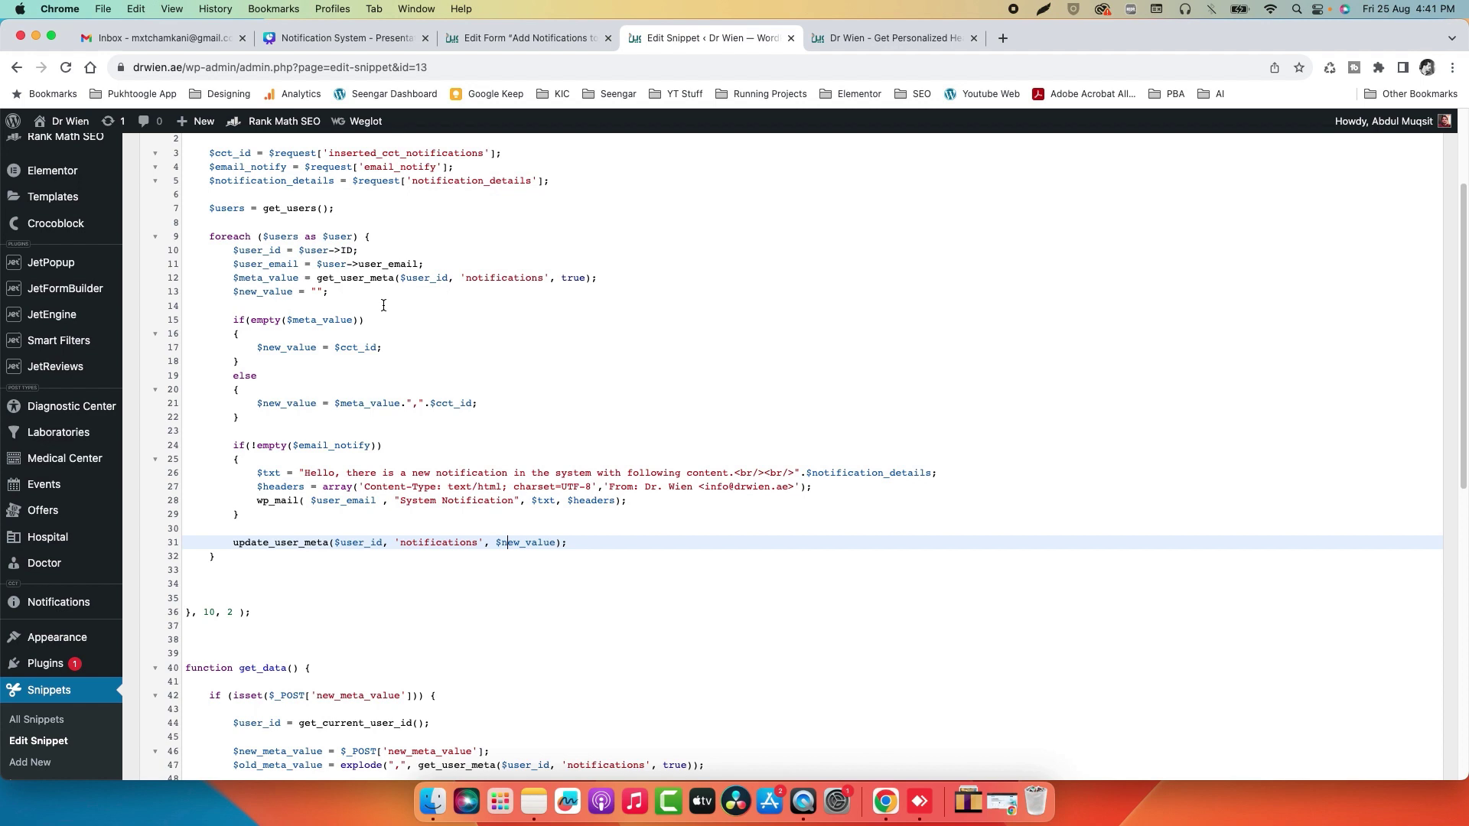
- Cycle past the form and snippet tabs and return to Canva's slide 2 diagram
{"action": "left_click", "coordinate": [510, 37]}
{"action": "left_click", "coordinate": [345, 38]}
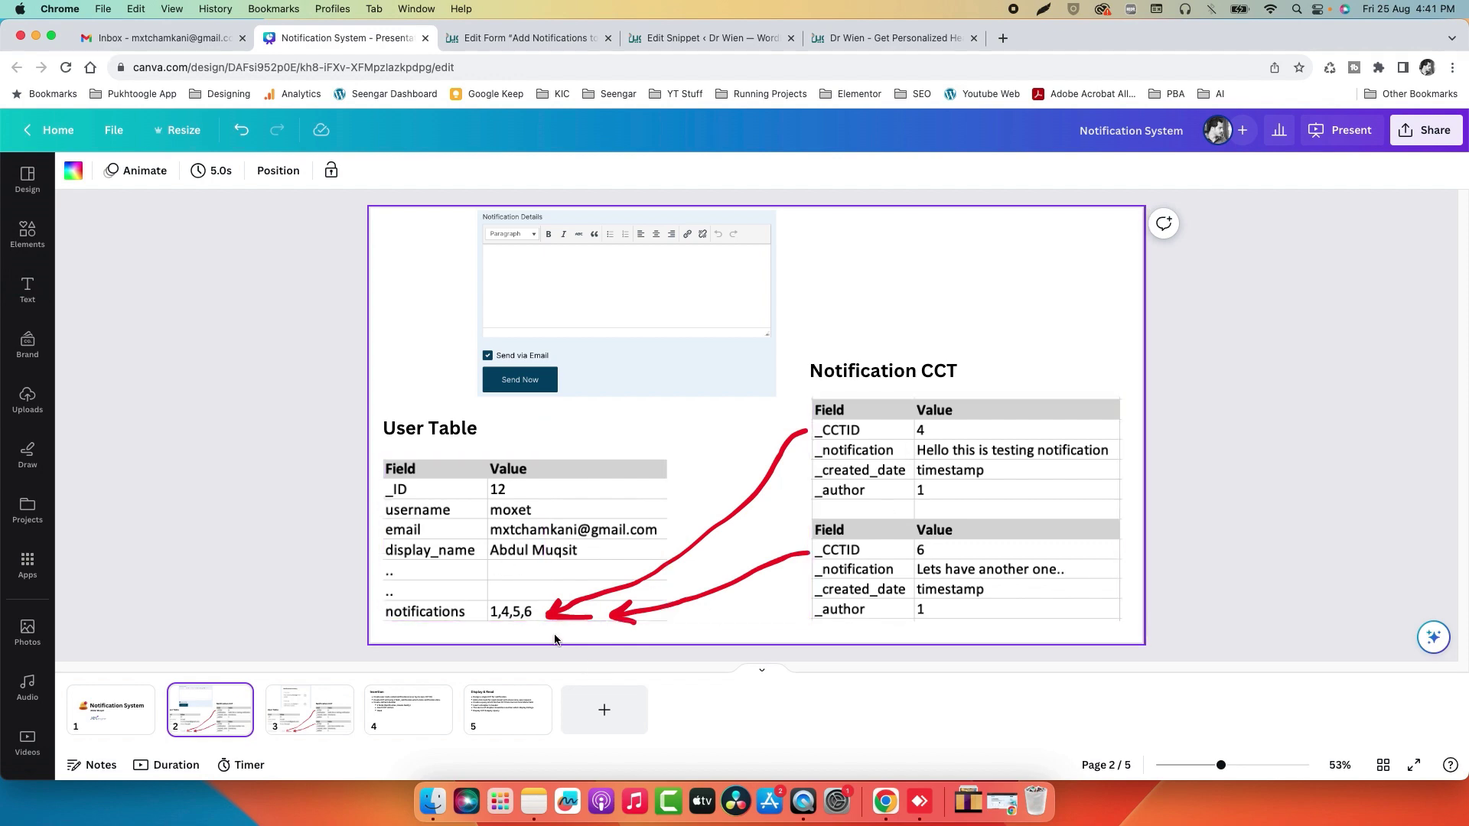
{"action": "left_click", "coordinate": [543, 39]}
{"action": "key", "text": "ctrl+Tab"}
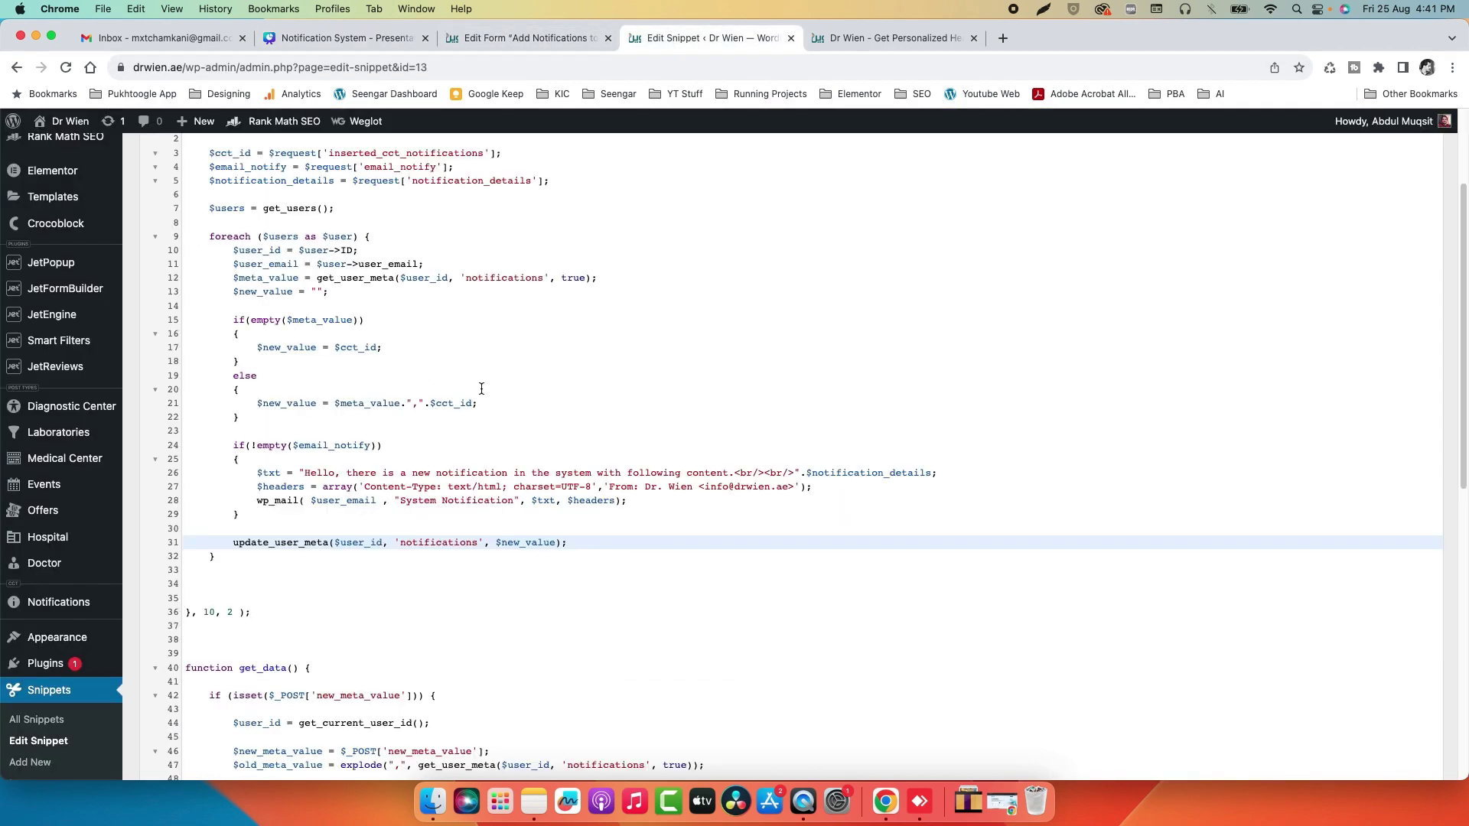
{"action": "scroll", "coordinate": [423, 520], "scroll_direction": "up", "scroll_amount": 2}
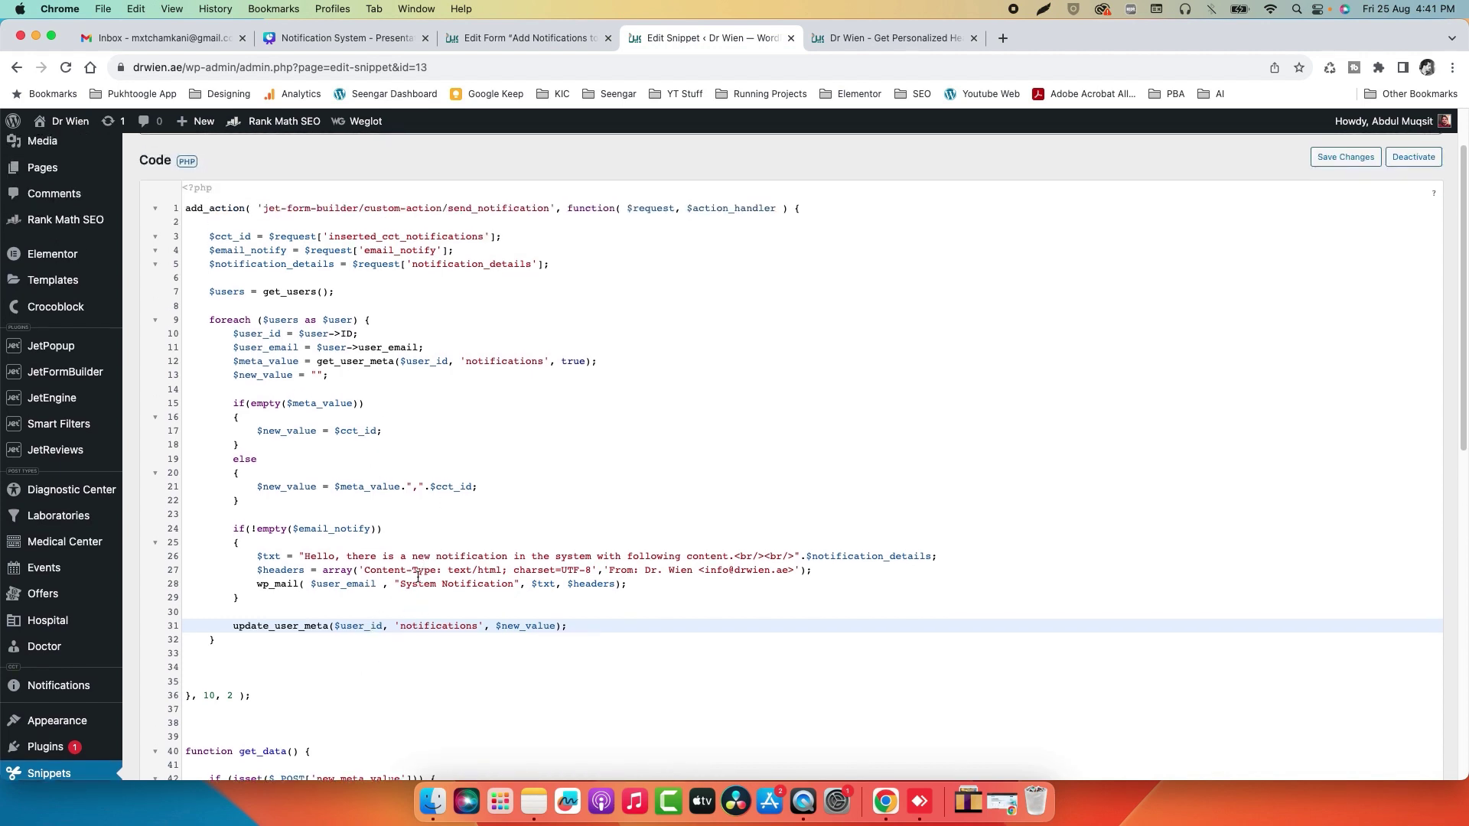
{"action": "left_click", "coordinate": [383, 38]}
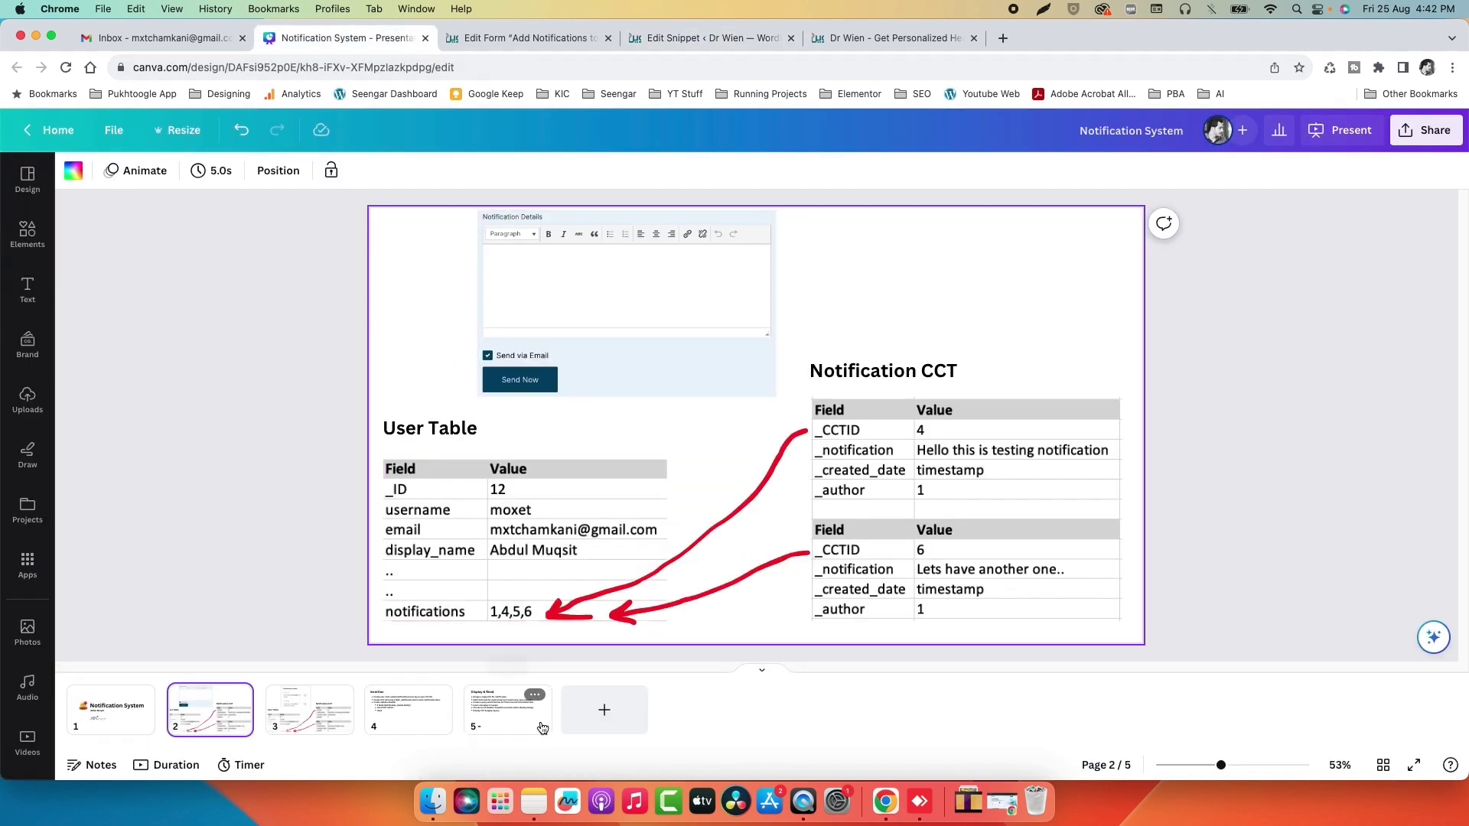
- Show the Insertion and Display & Read slides, then leave the form editor via the site logo
{"action": "left_click", "coordinate": [408, 709]}
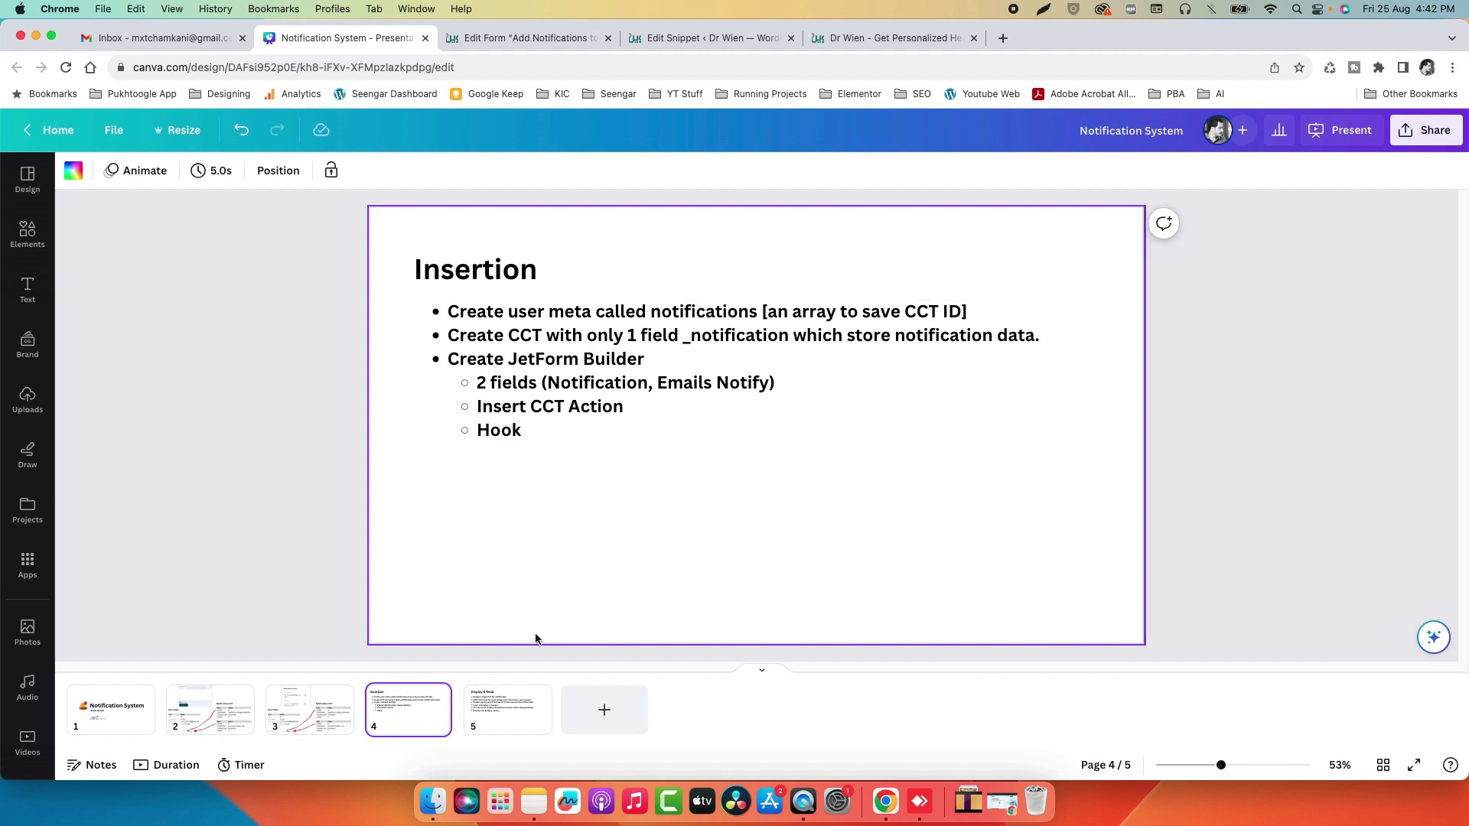
{"action": "left_click", "coordinate": [508, 704]}
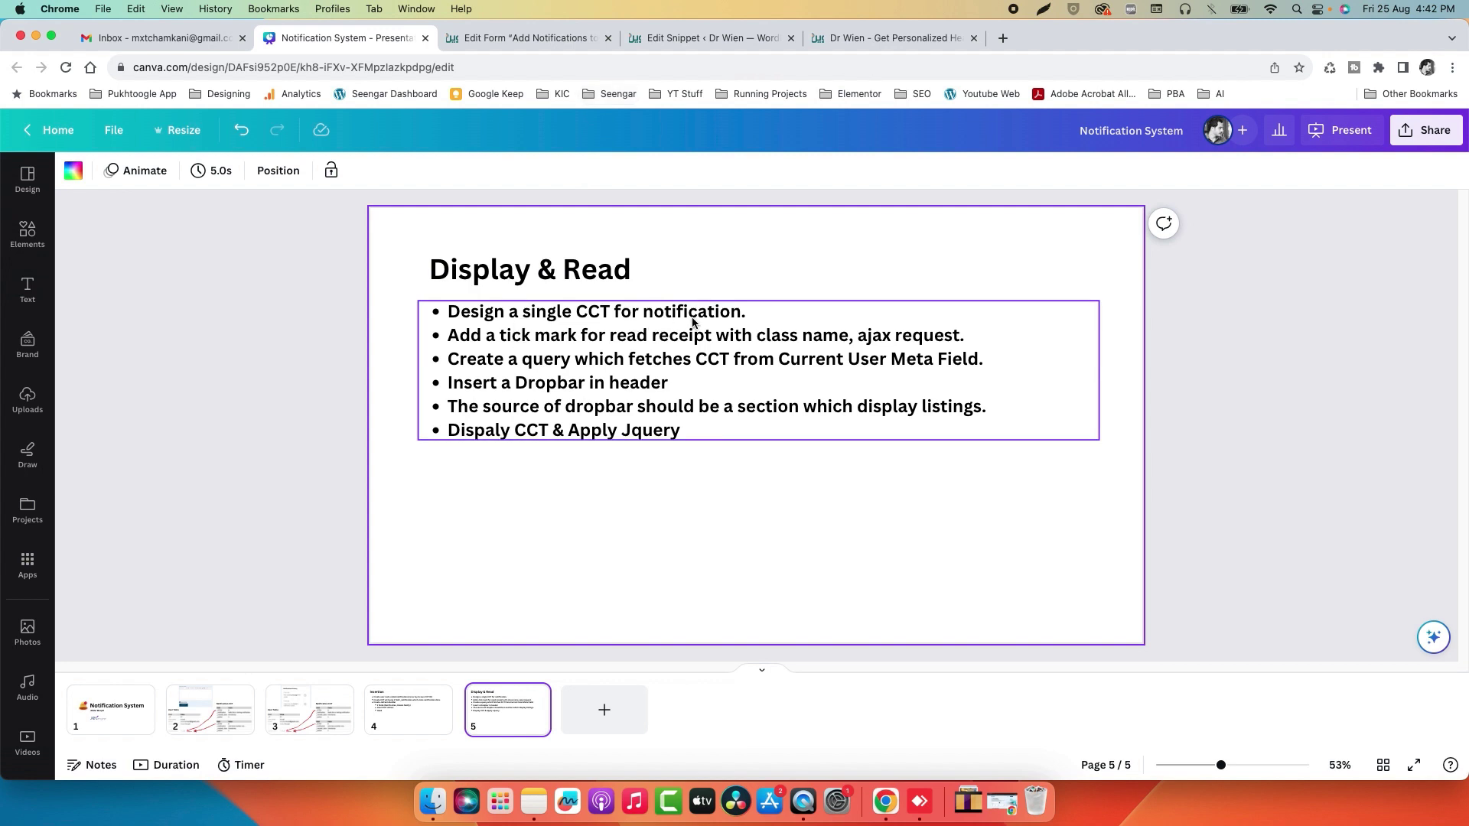
{"action": "left_click", "coordinate": [541, 38]}
{"action": "left_click", "coordinate": [23, 132]}
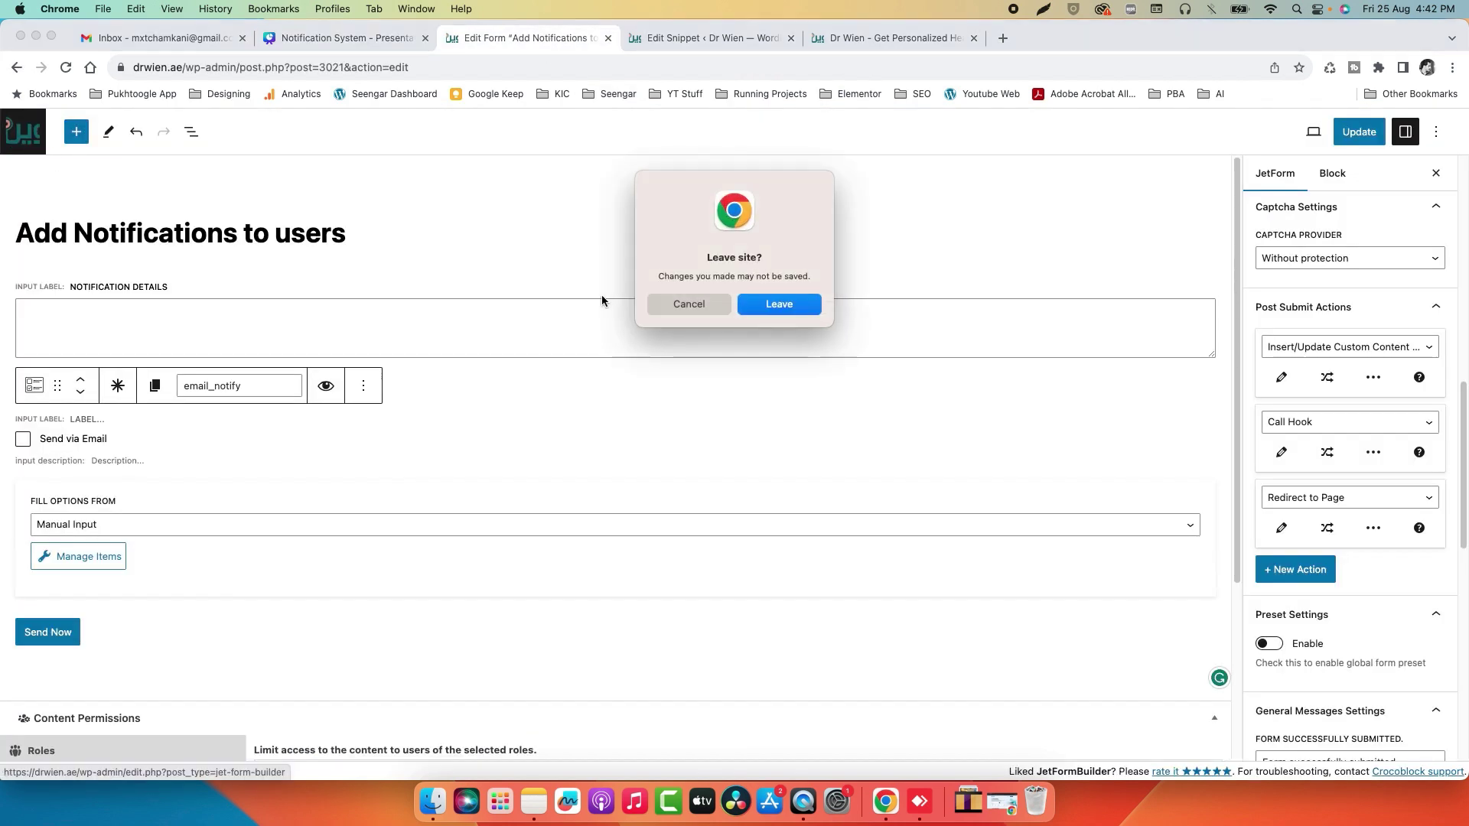
- Leave the unsaved form editor and open the Single Notification listing item from JetEngine Listings in Elementor
{"action": "left_click", "coordinate": [762, 306]}
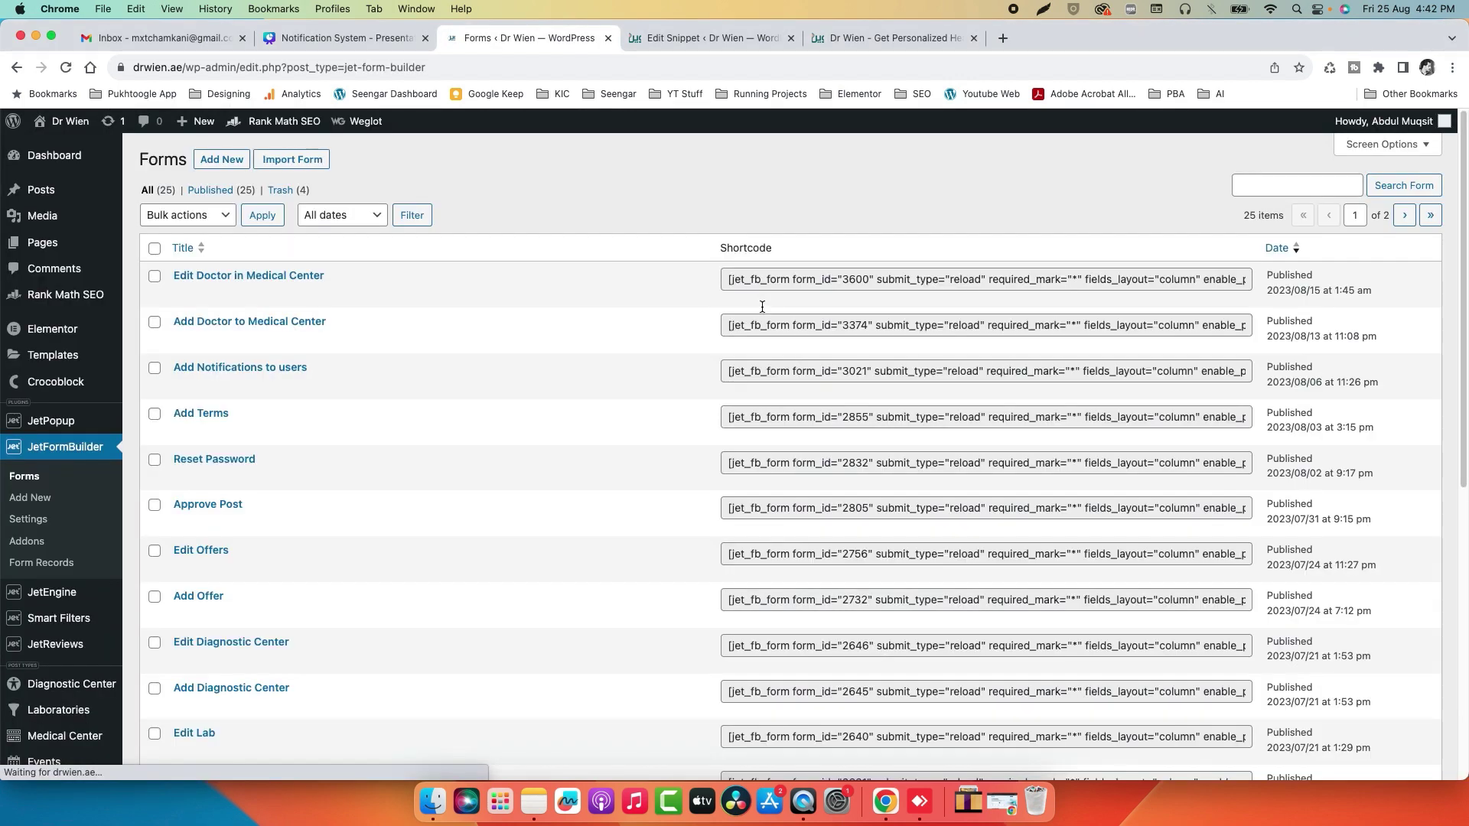
{"action": "mouse_move", "coordinate": [52, 592]}
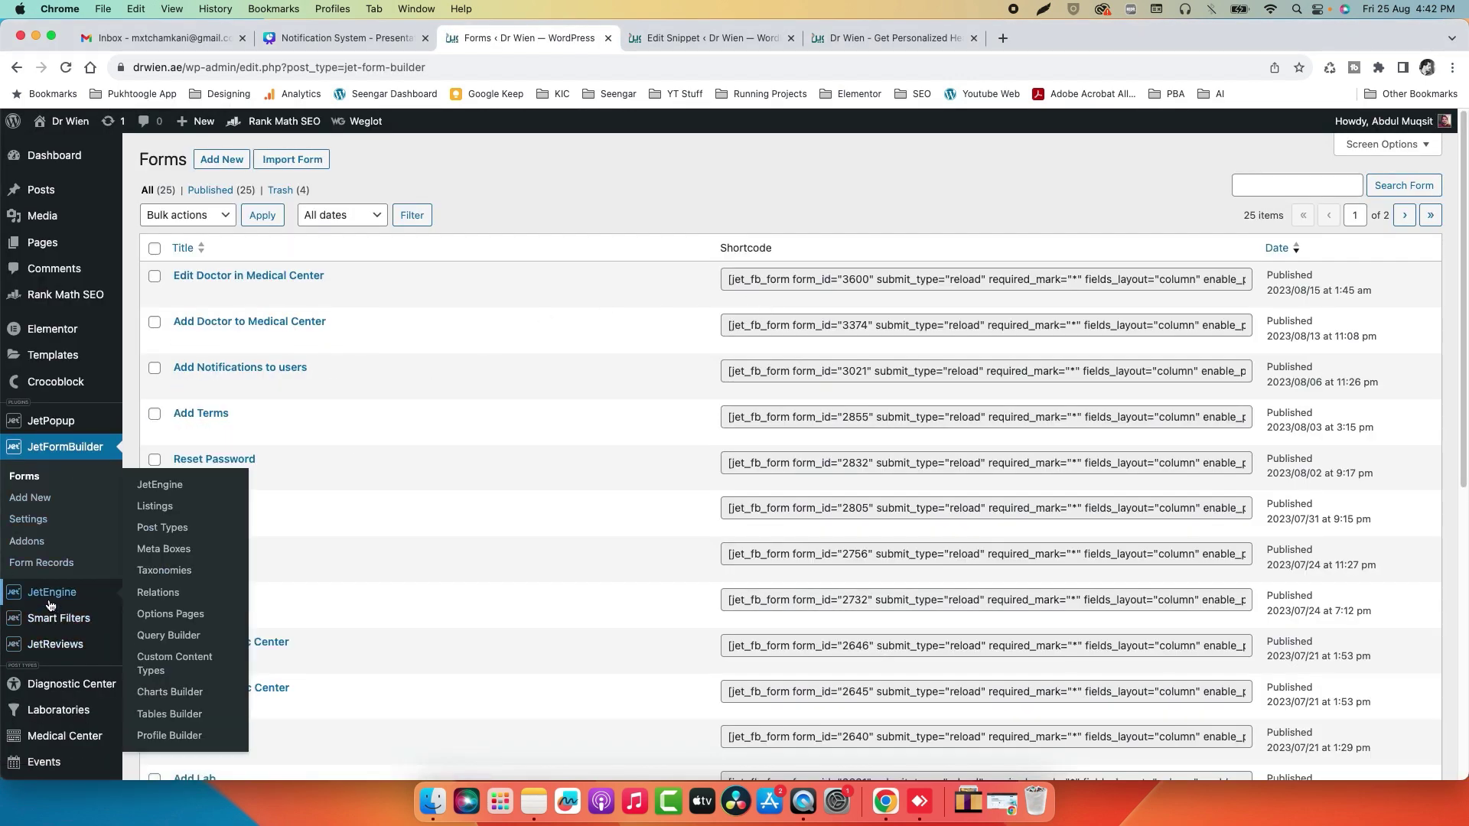
{"action": "left_click", "coordinate": [155, 506]}
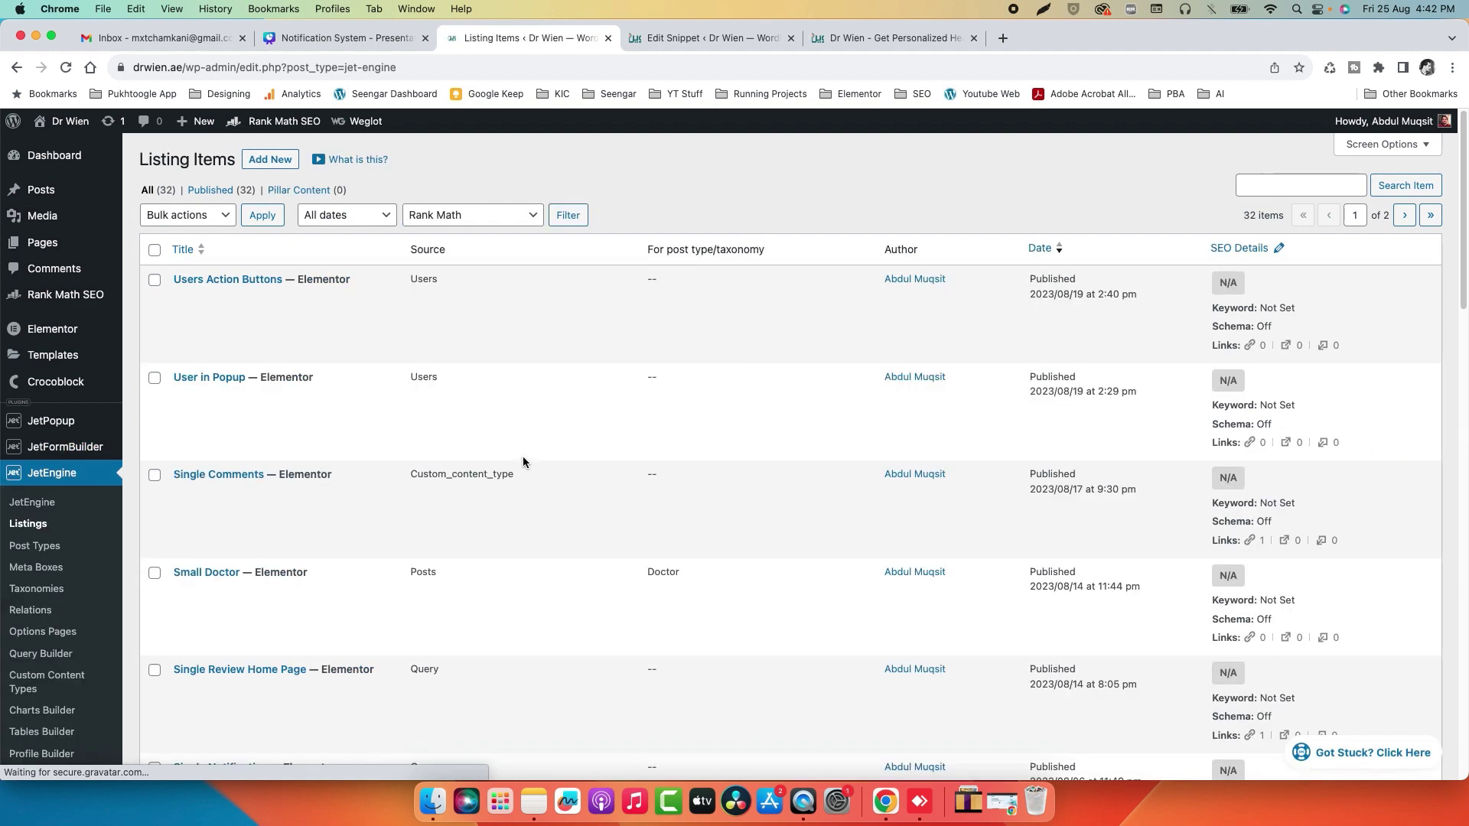
{"action": "mouse_move", "coordinate": [404, 530]}
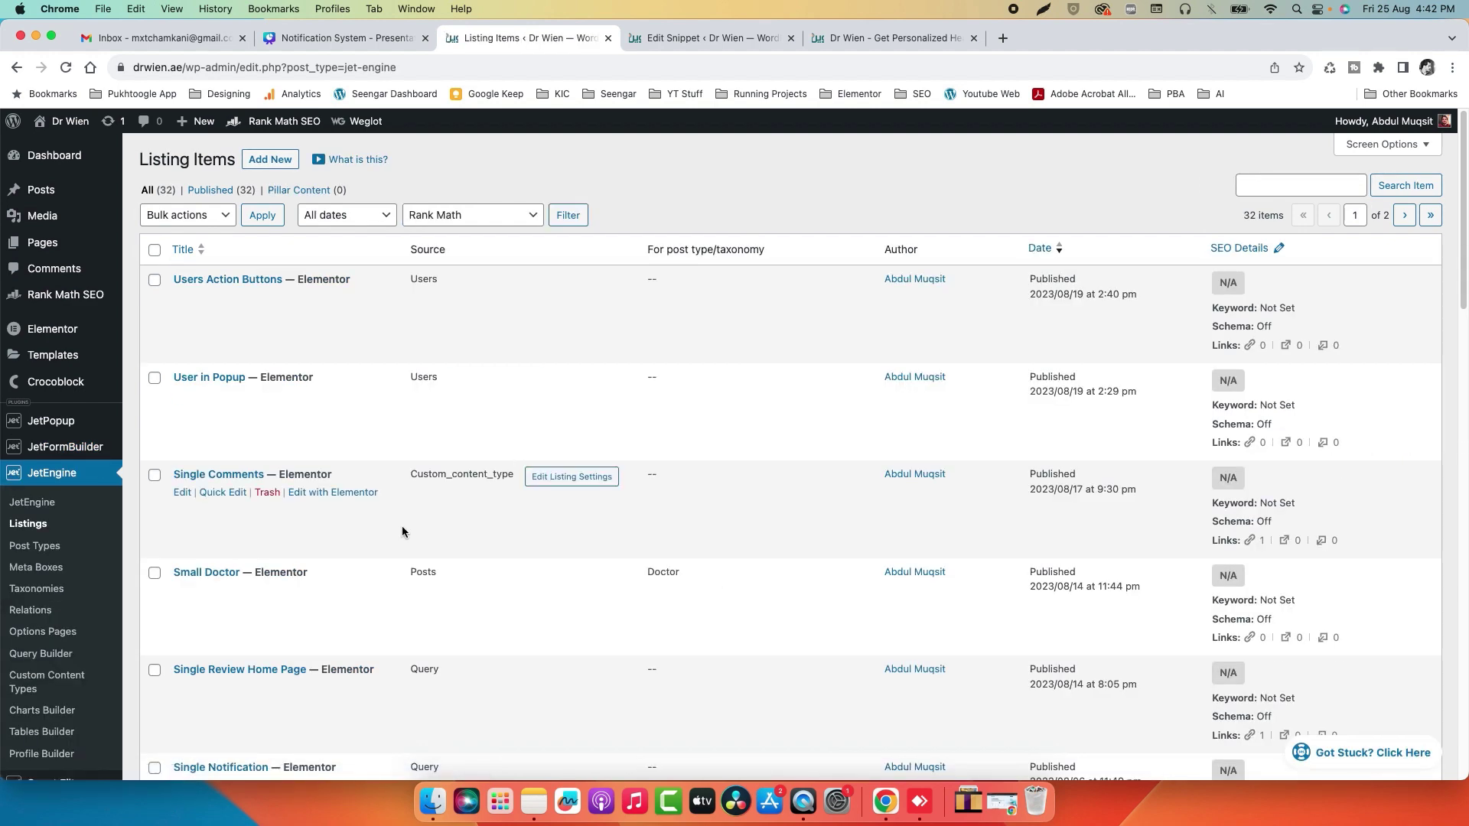
{"action": "scroll", "coordinate": [403, 526], "scroll_direction": "down", "scroll_amount": 2}
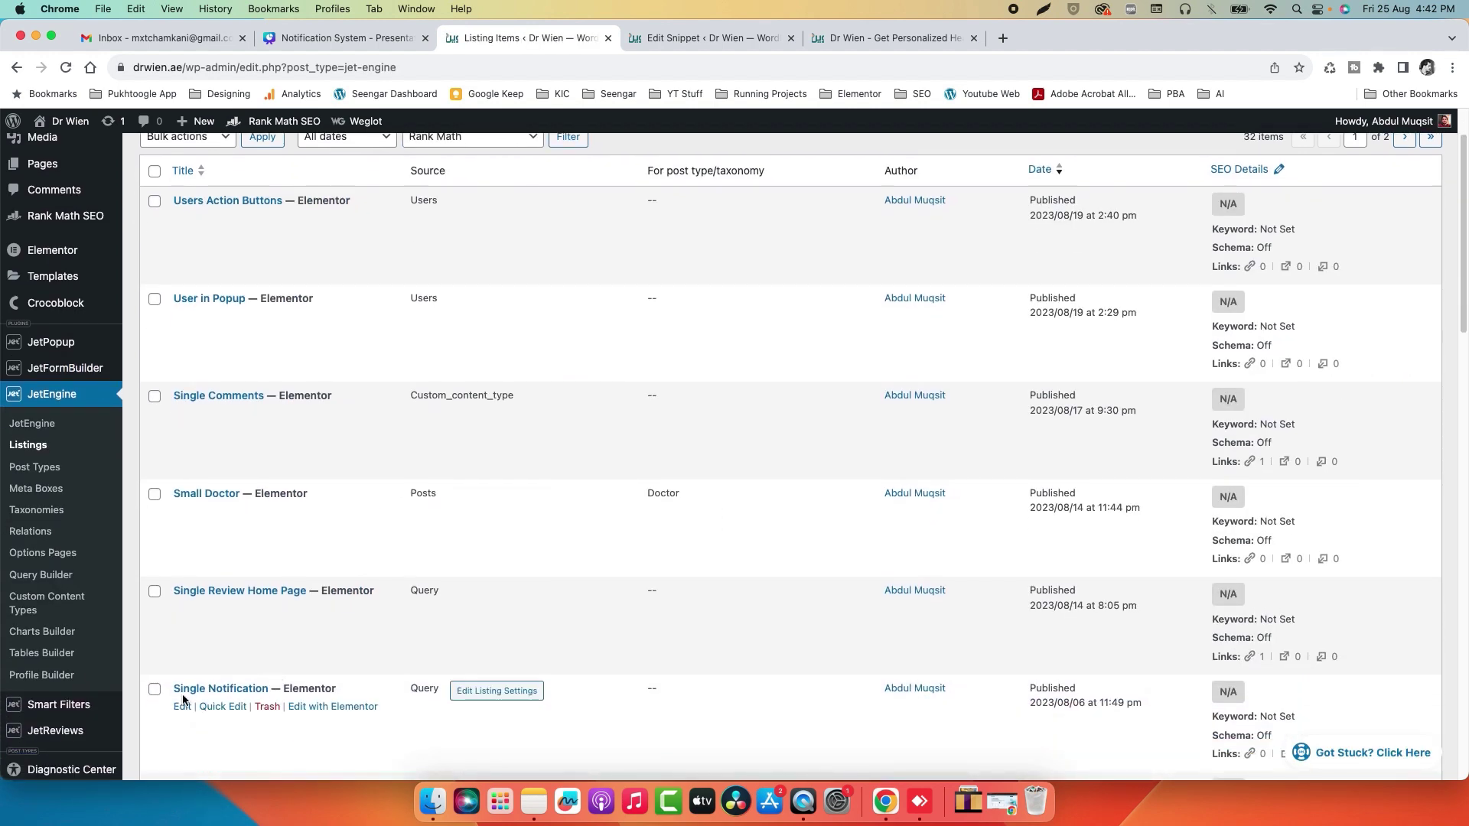
{"action": "left_click", "coordinate": [337, 704]}
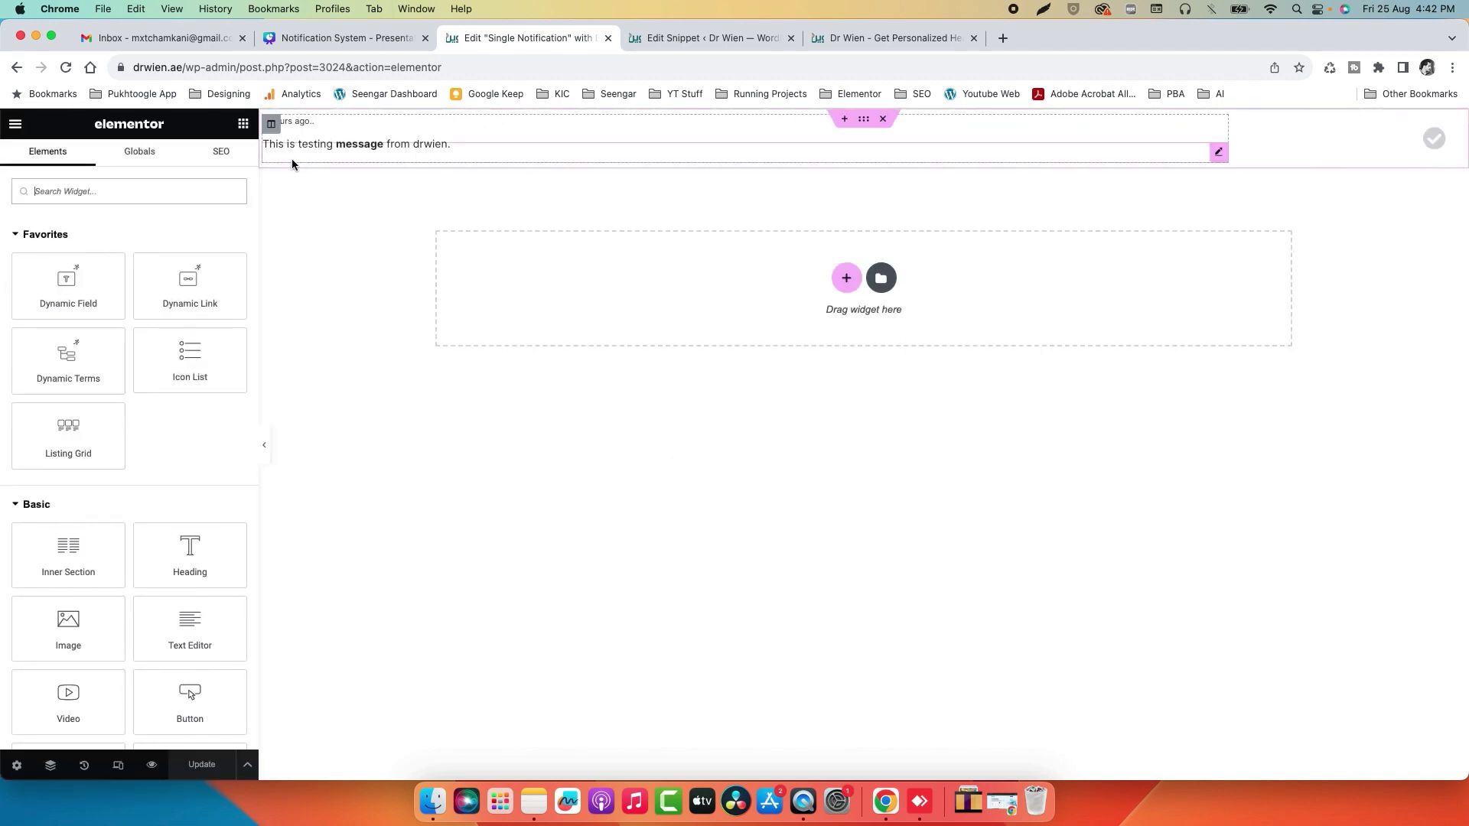
- Inspect the time-ago date field's 'ago' format suffix and the notification message field
{"action": "left_click", "coordinate": [297, 121]}
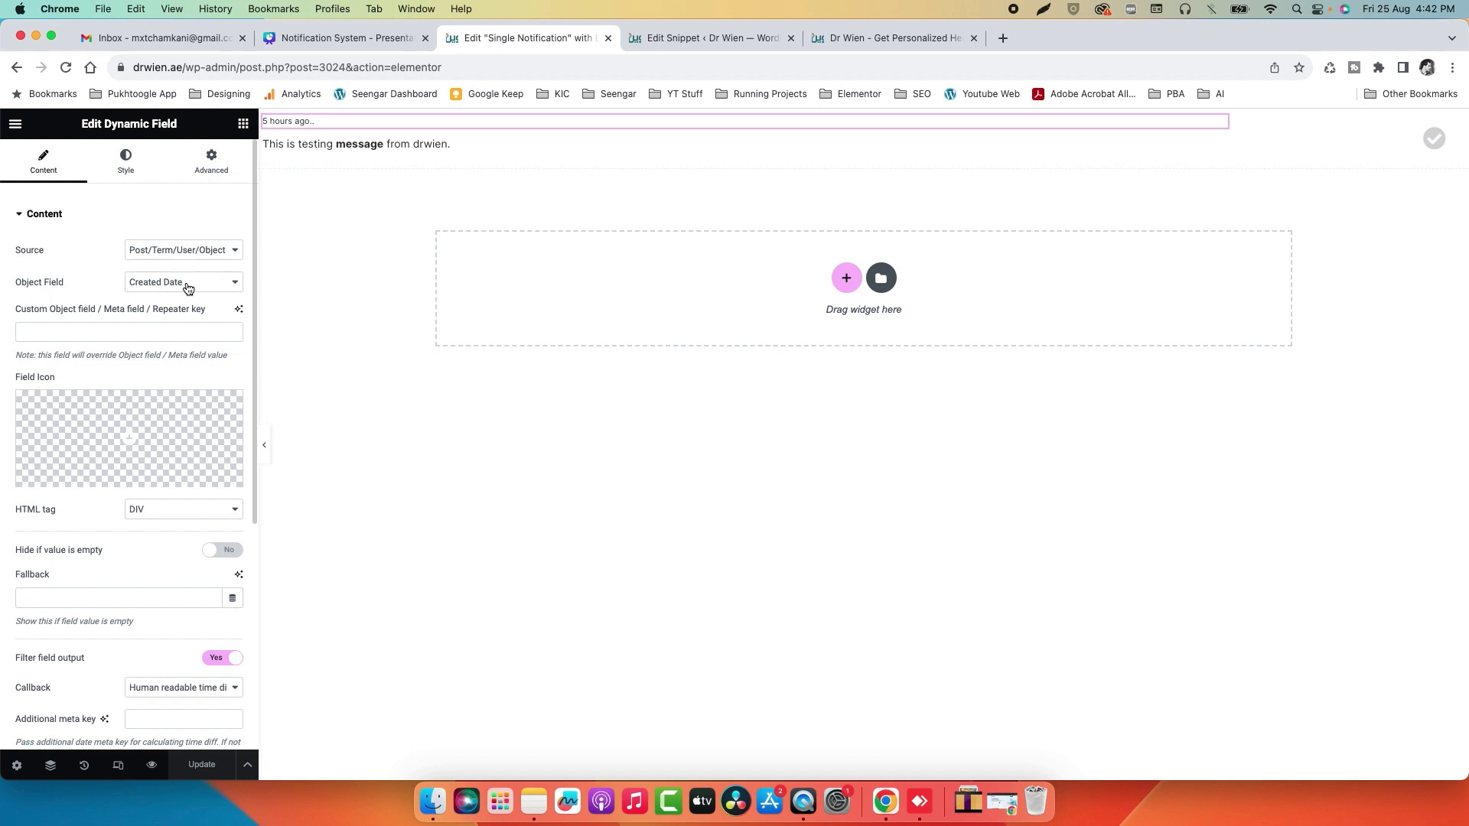
{"action": "scroll", "coordinate": [155, 619], "scroll_direction": "down", "scroll_amount": 5}
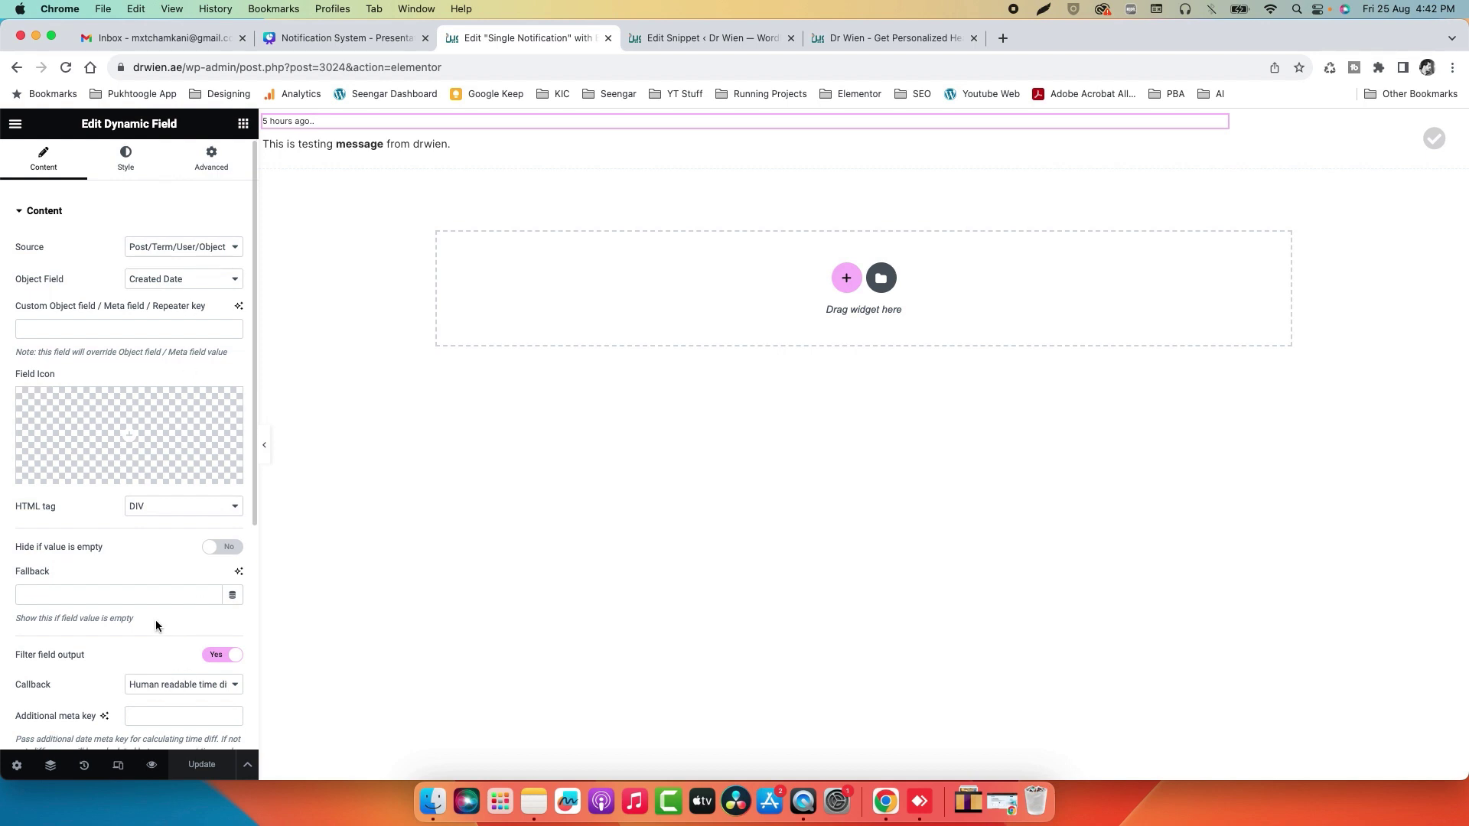
{"action": "left_click_drag", "start_coordinate": [82, 508], "coordinate": [33, 507]}
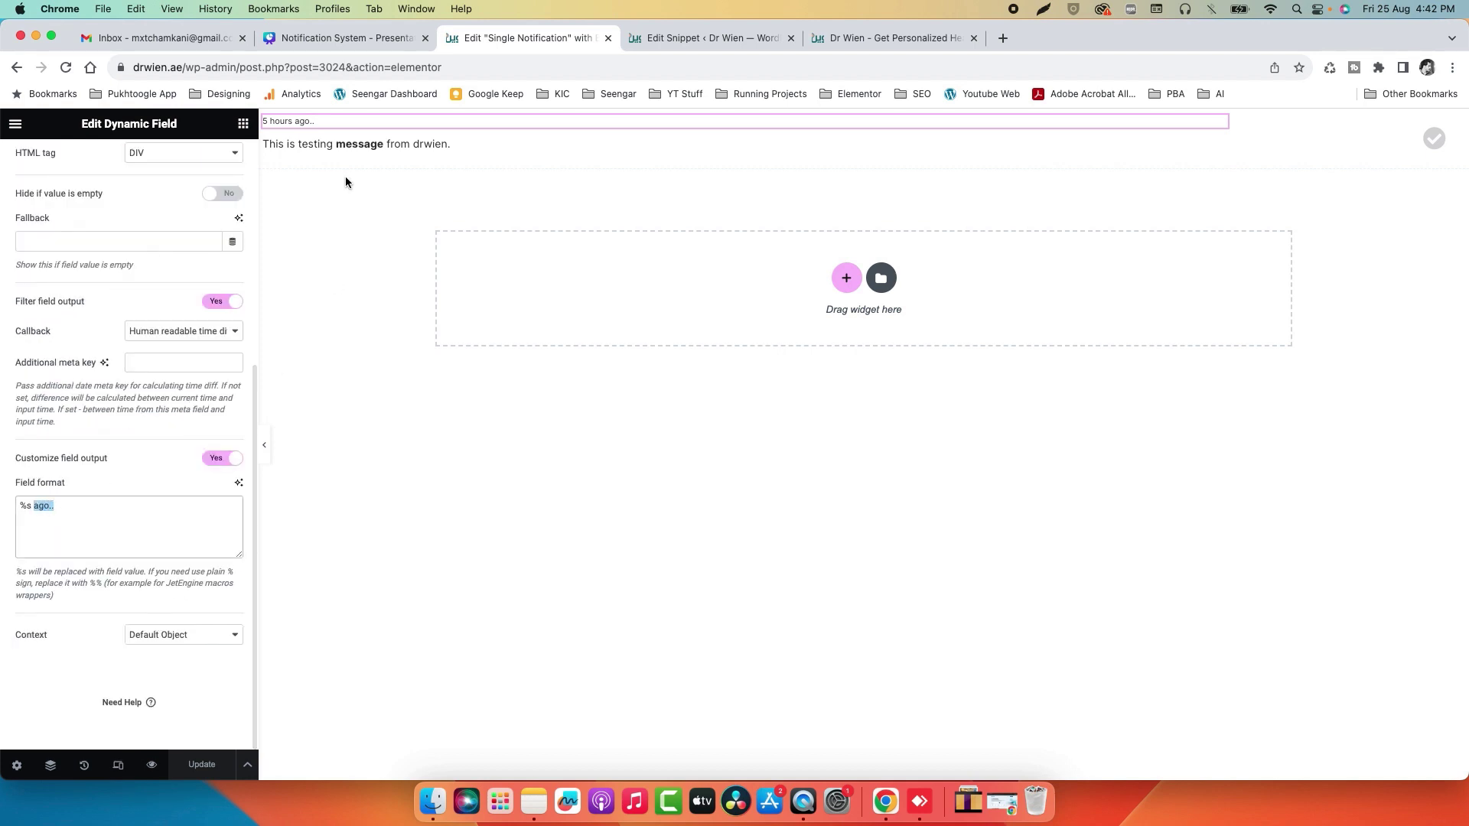
{"action": "left_click", "coordinate": [308, 145]}
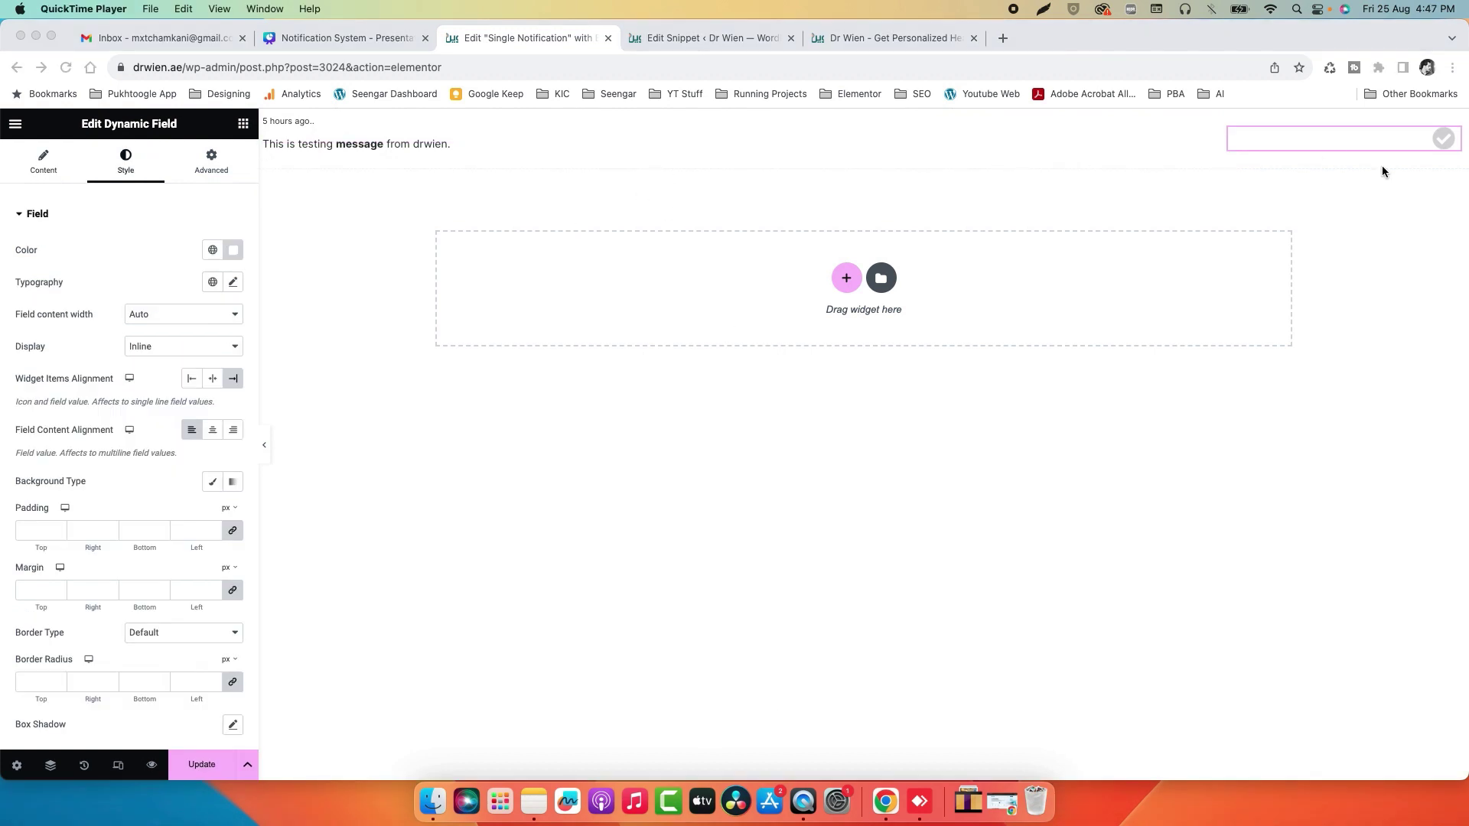
- Set the tick-mark Dynamic Field's Object Field to Item ID
{"action": "left_click", "coordinate": [1406, 142]}
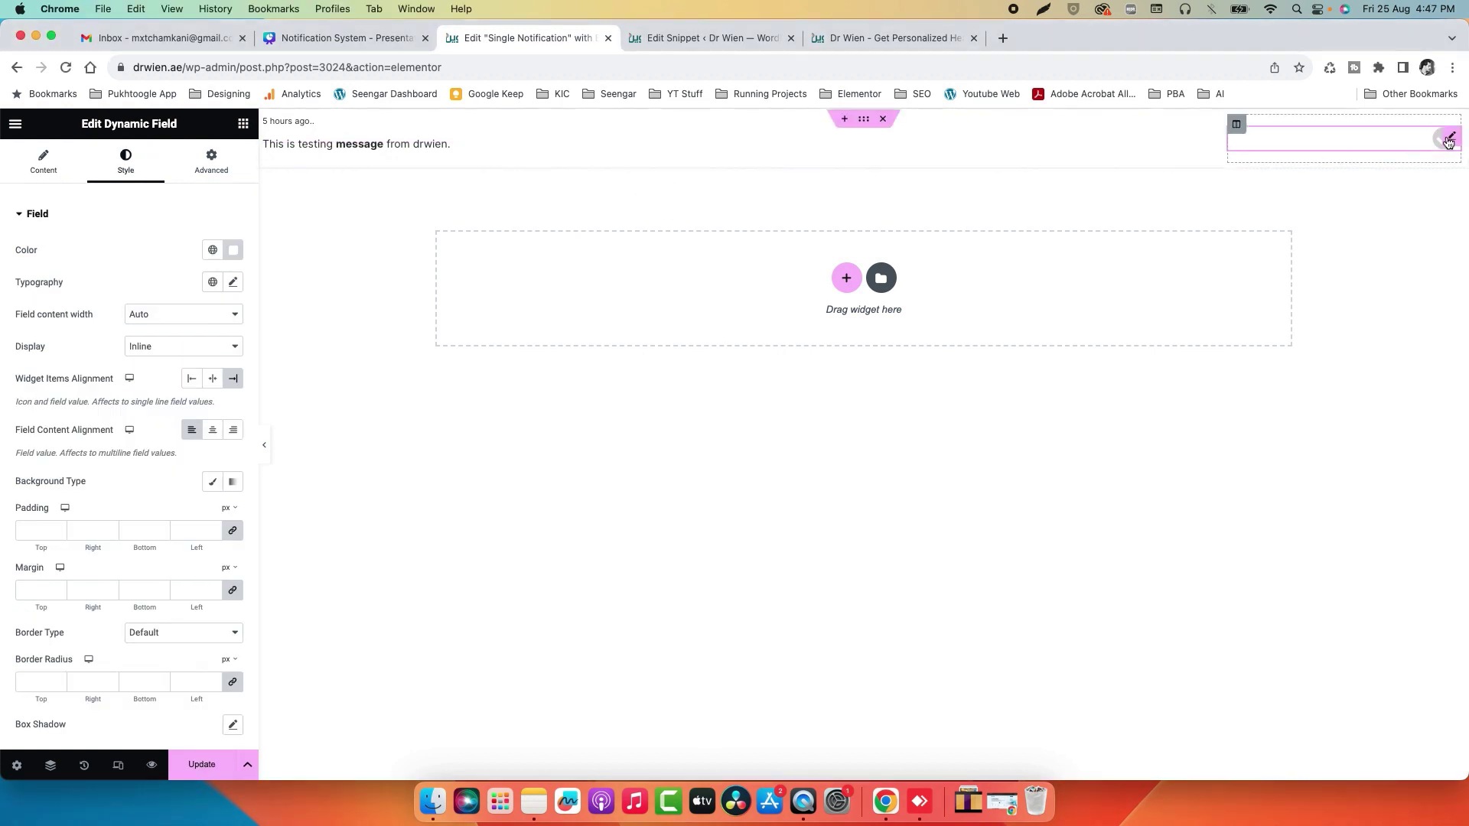
{"action": "left_click", "coordinate": [60, 169]}
{"action": "left_click", "coordinate": [160, 294]}
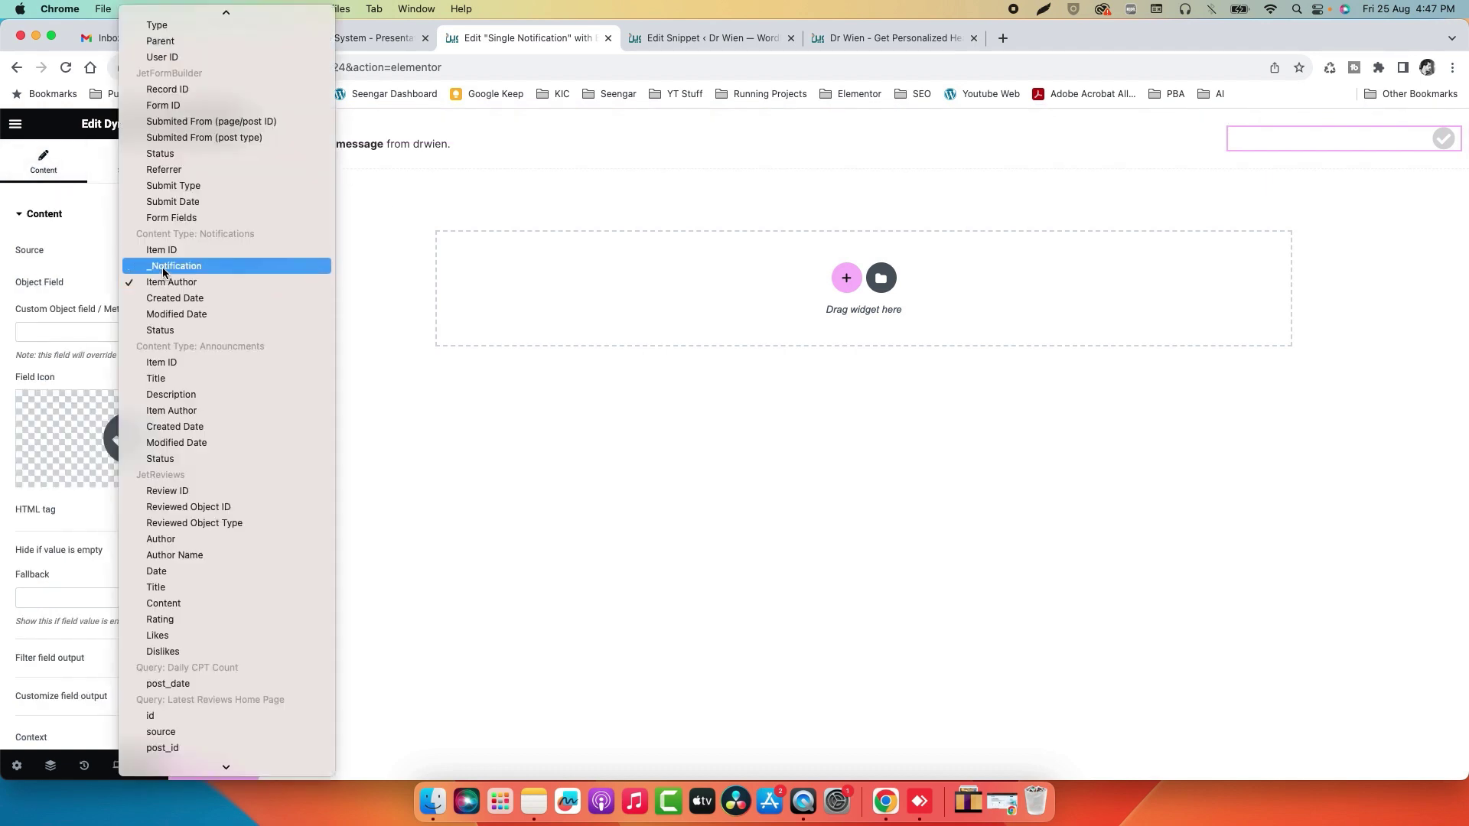
{"action": "left_click", "coordinate": [166, 252]}
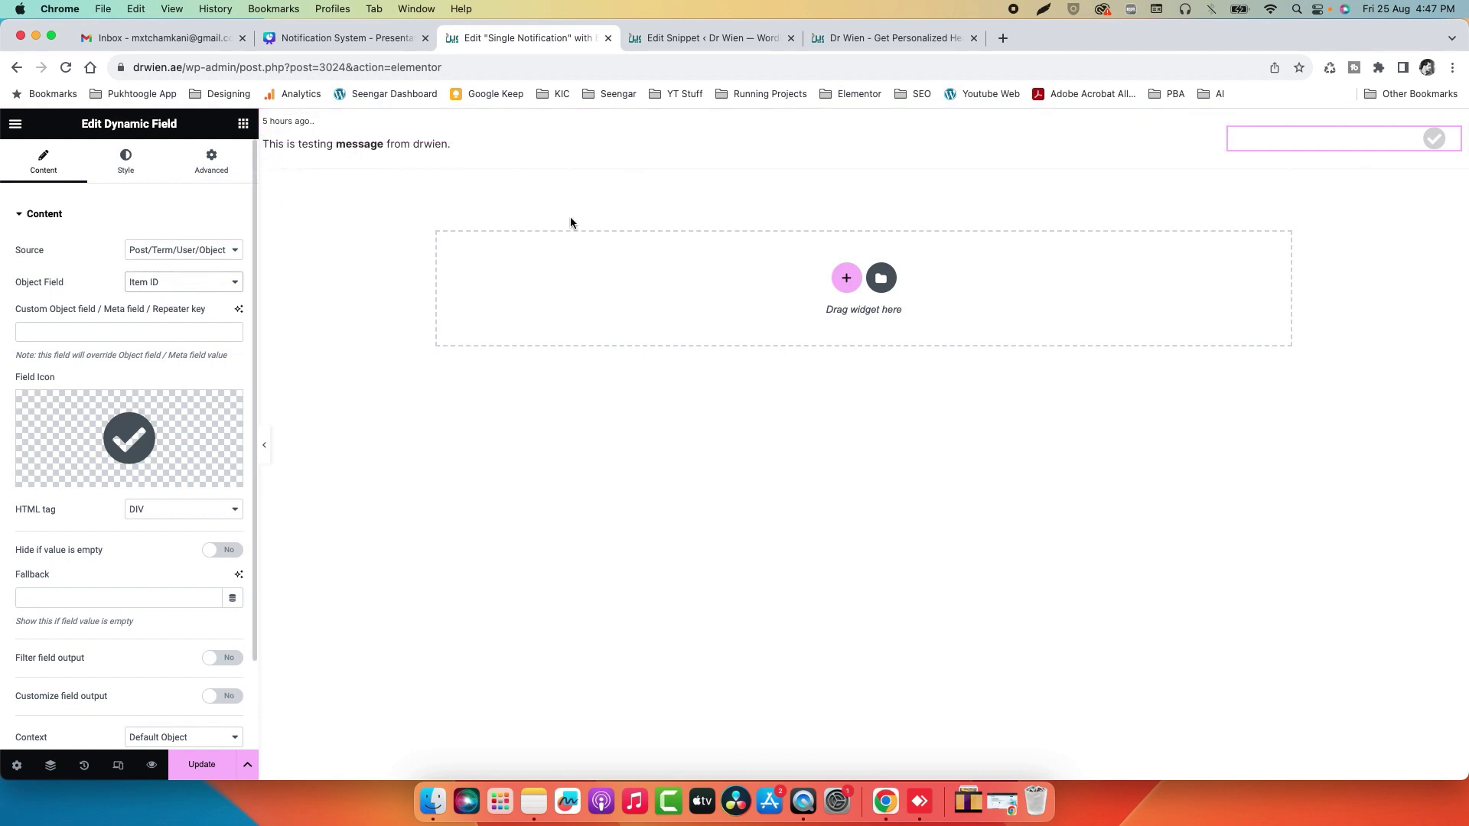
- Preview a darker text colour on the tick-mark field, then restore it to white
{"action": "left_click", "coordinate": [125, 159]}
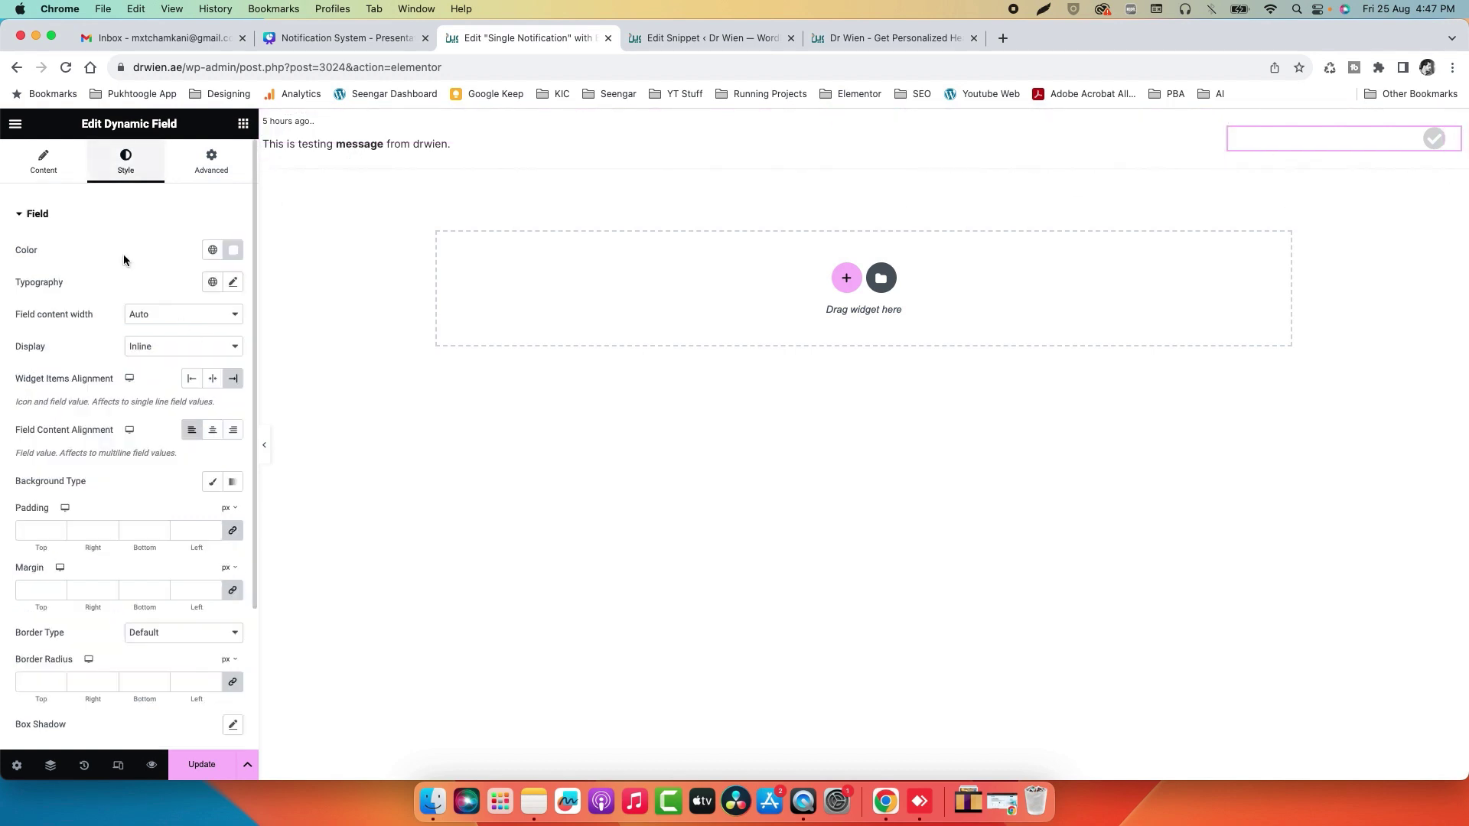
{"action": "left_click", "coordinate": [233, 251]}
{"action": "left_click_drag", "start_coordinate": [209, 334], "coordinate": [264, 396]}
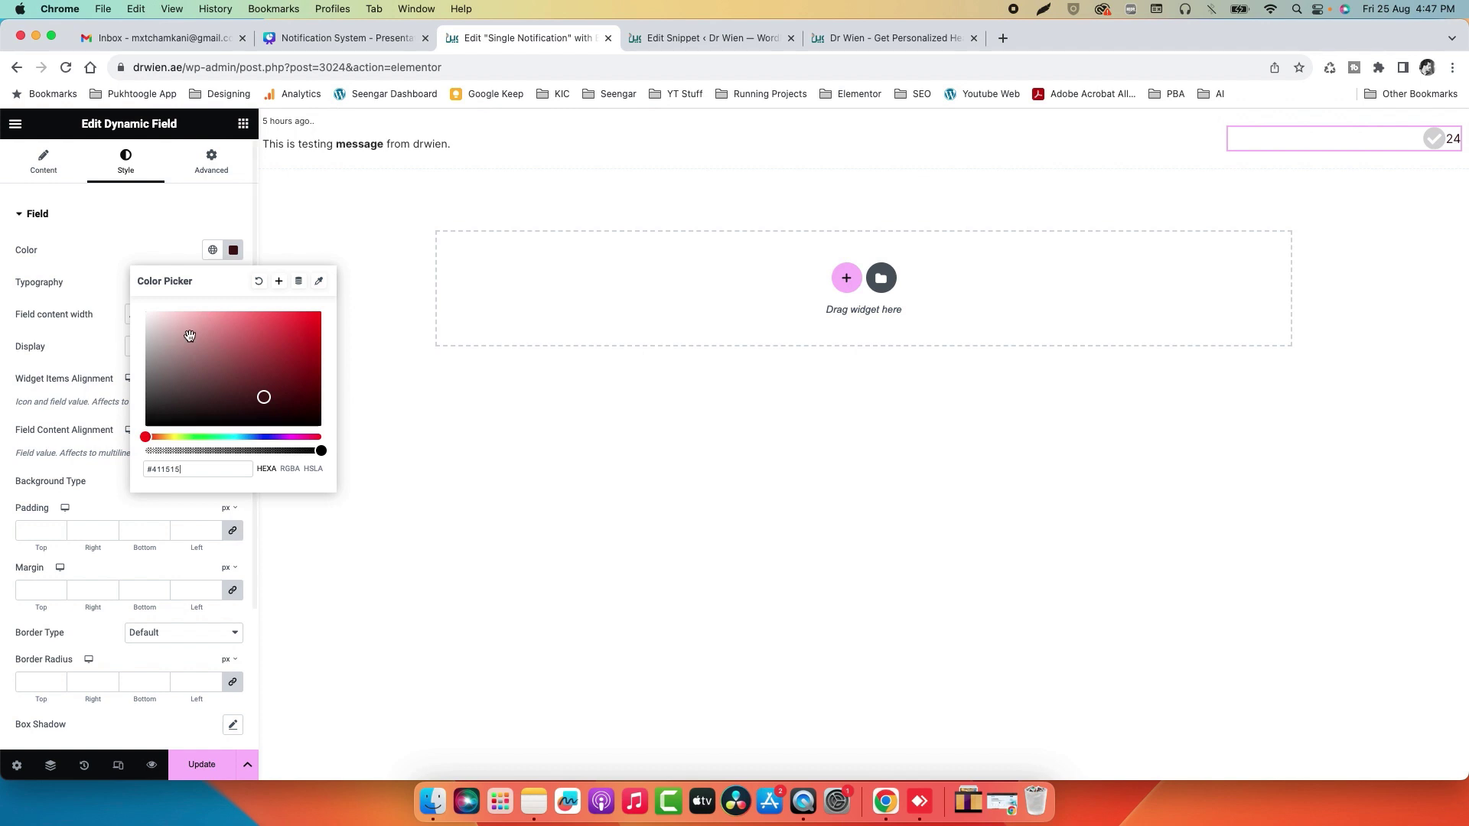
{"action": "left_click", "coordinate": [259, 280]}
{"action": "left_click", "coordinate": [130, 235]}
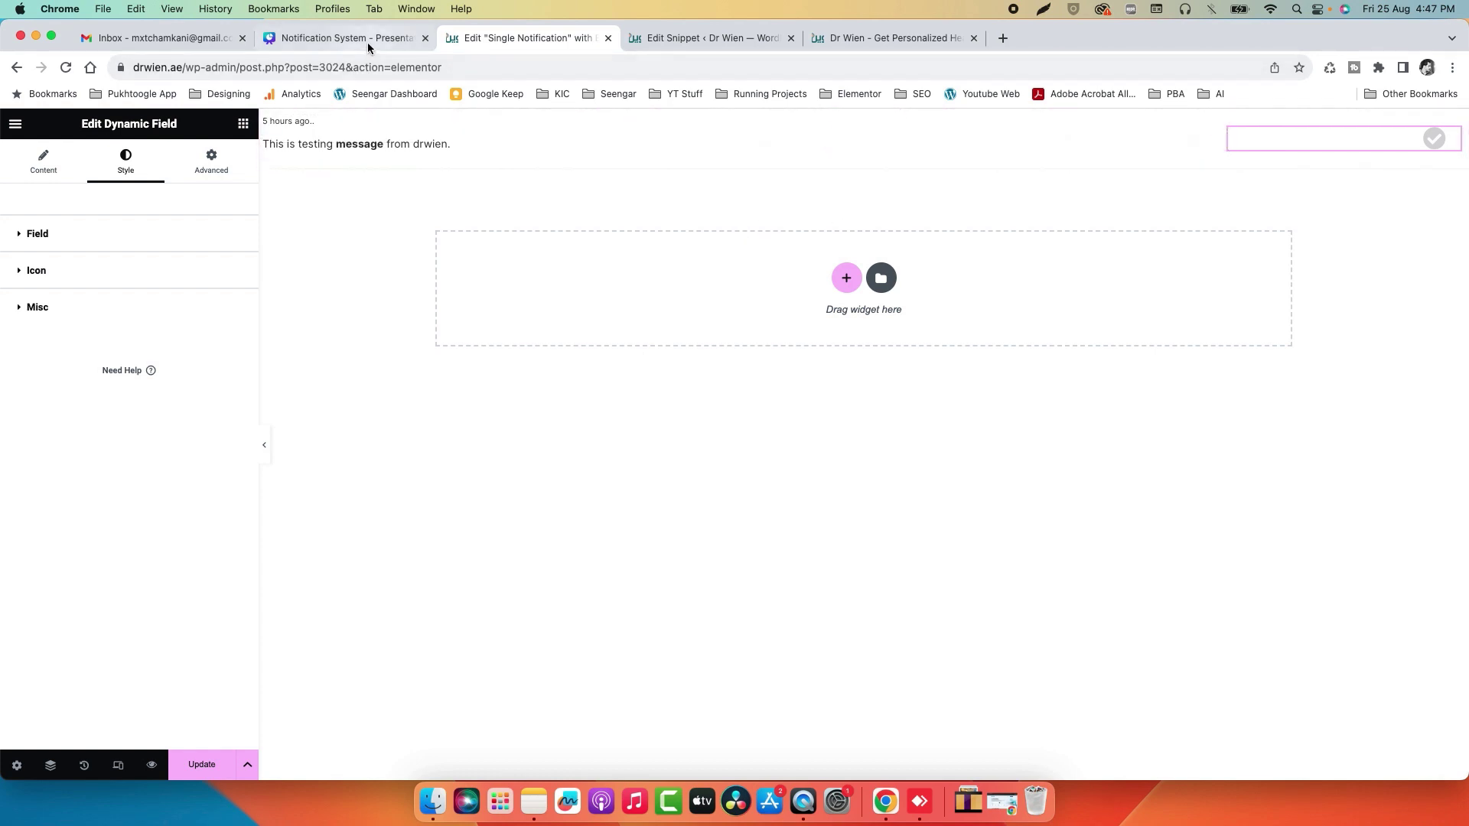
- Compare the listing against the Canva data diagram slide and the snippet code
{"action": "left_click", "coordinate": [345, 40]}
{"action": "left_click", "coordinate": [214, 700]}
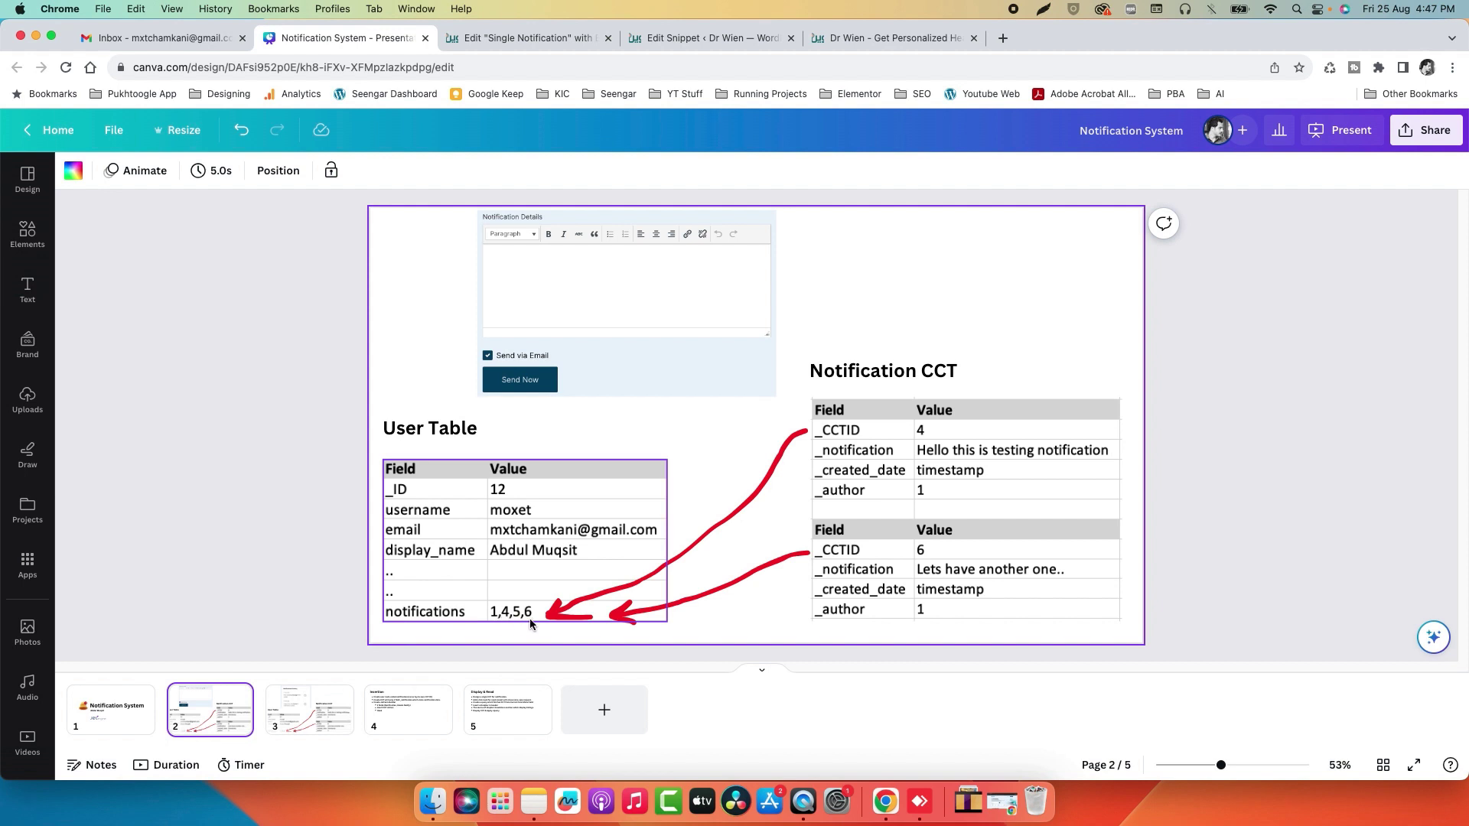
{"action": "left_click", "coordinate": [576, 35]}
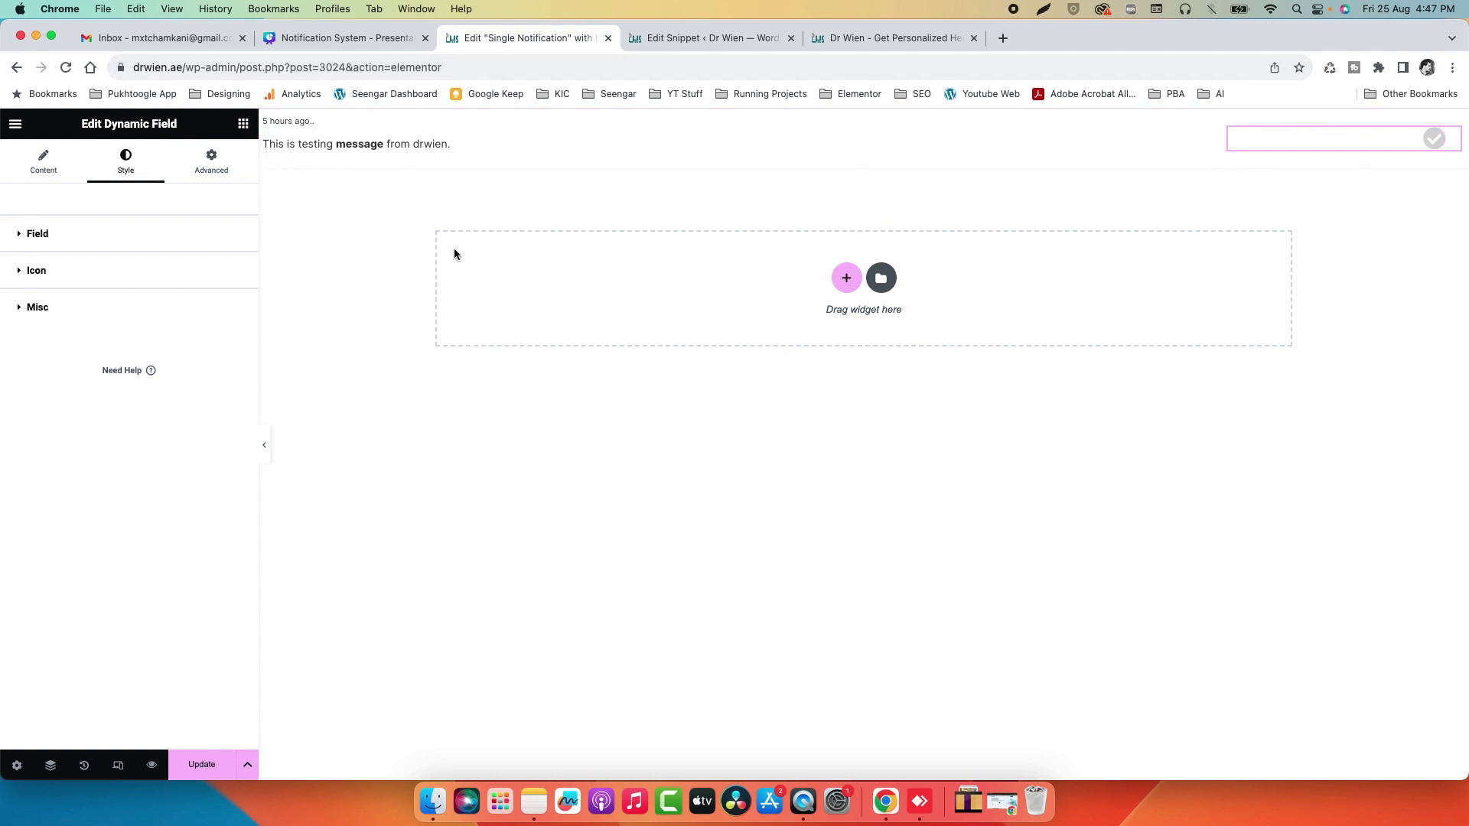
{"action": "left_click", "coordinate": [348, 43]}
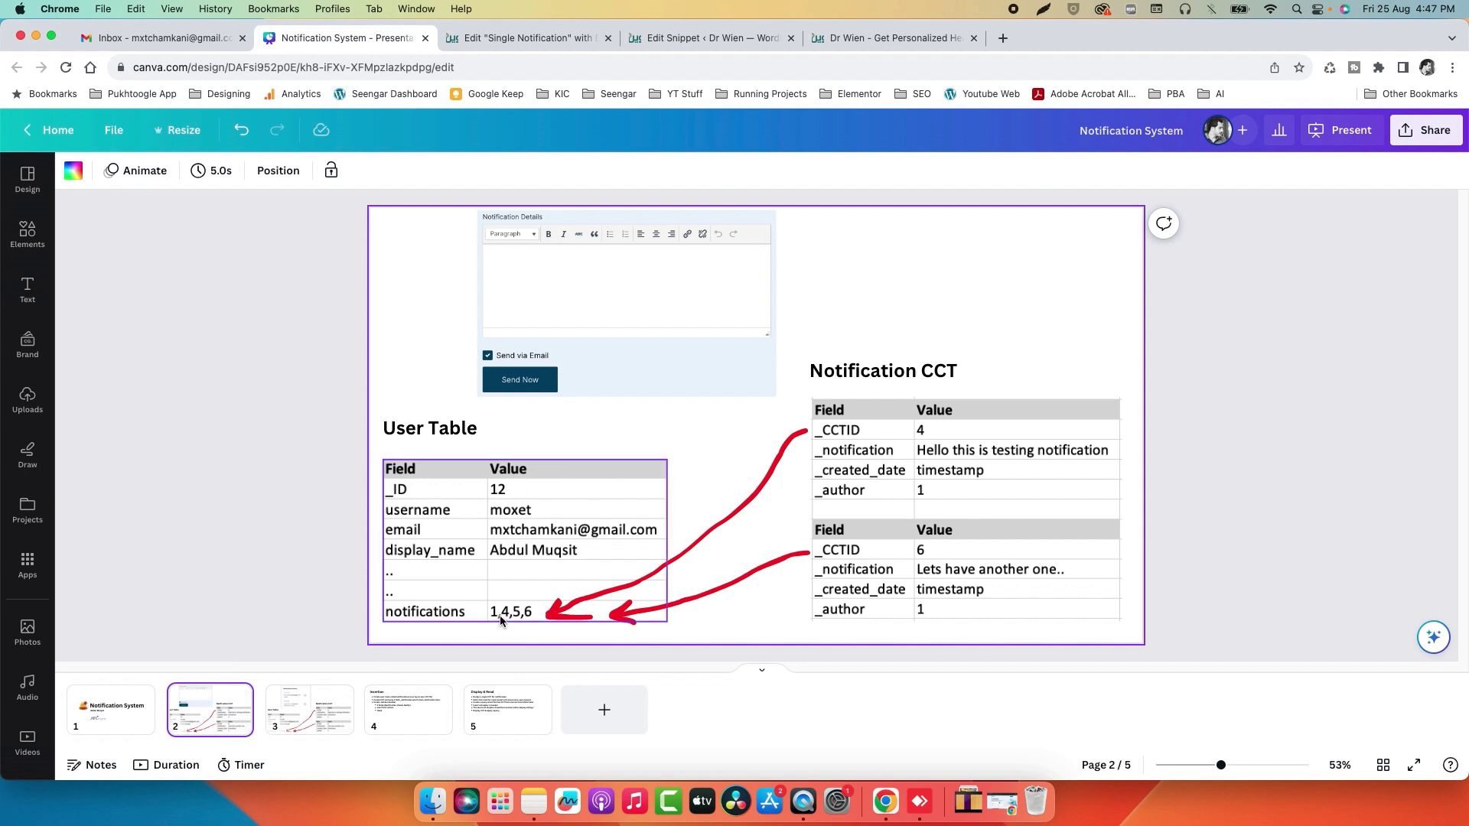
{"action": "left_click", "coordinate": [672, 39]}
{"action": "left_click", "coordinate": [531, 43]}
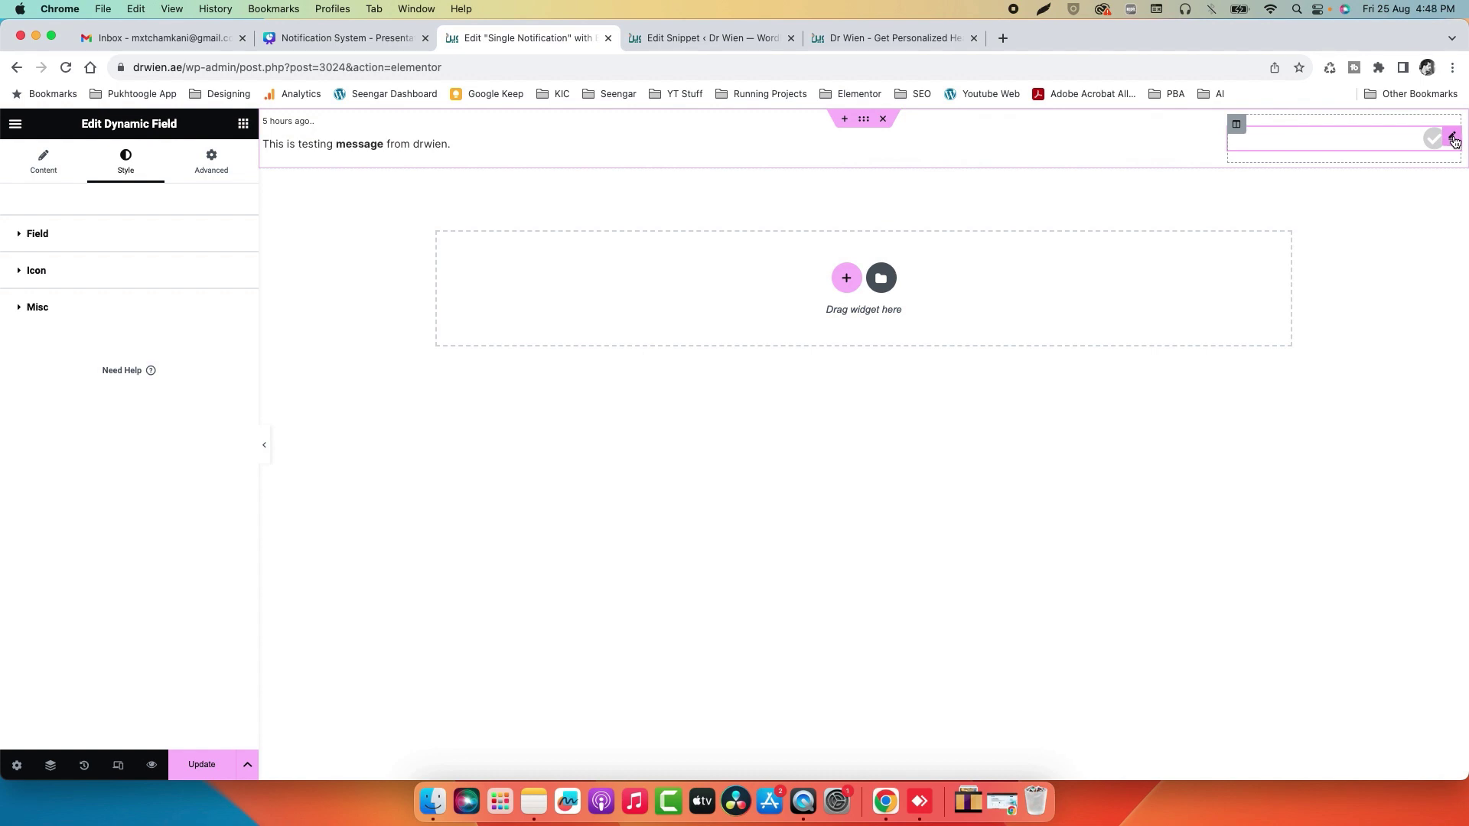
- Confirm the tick-mark field's mark_read CSS class against the Display & Read slide, then exit the editor
{"action": "left_click", "coordinate": [228, 184]}
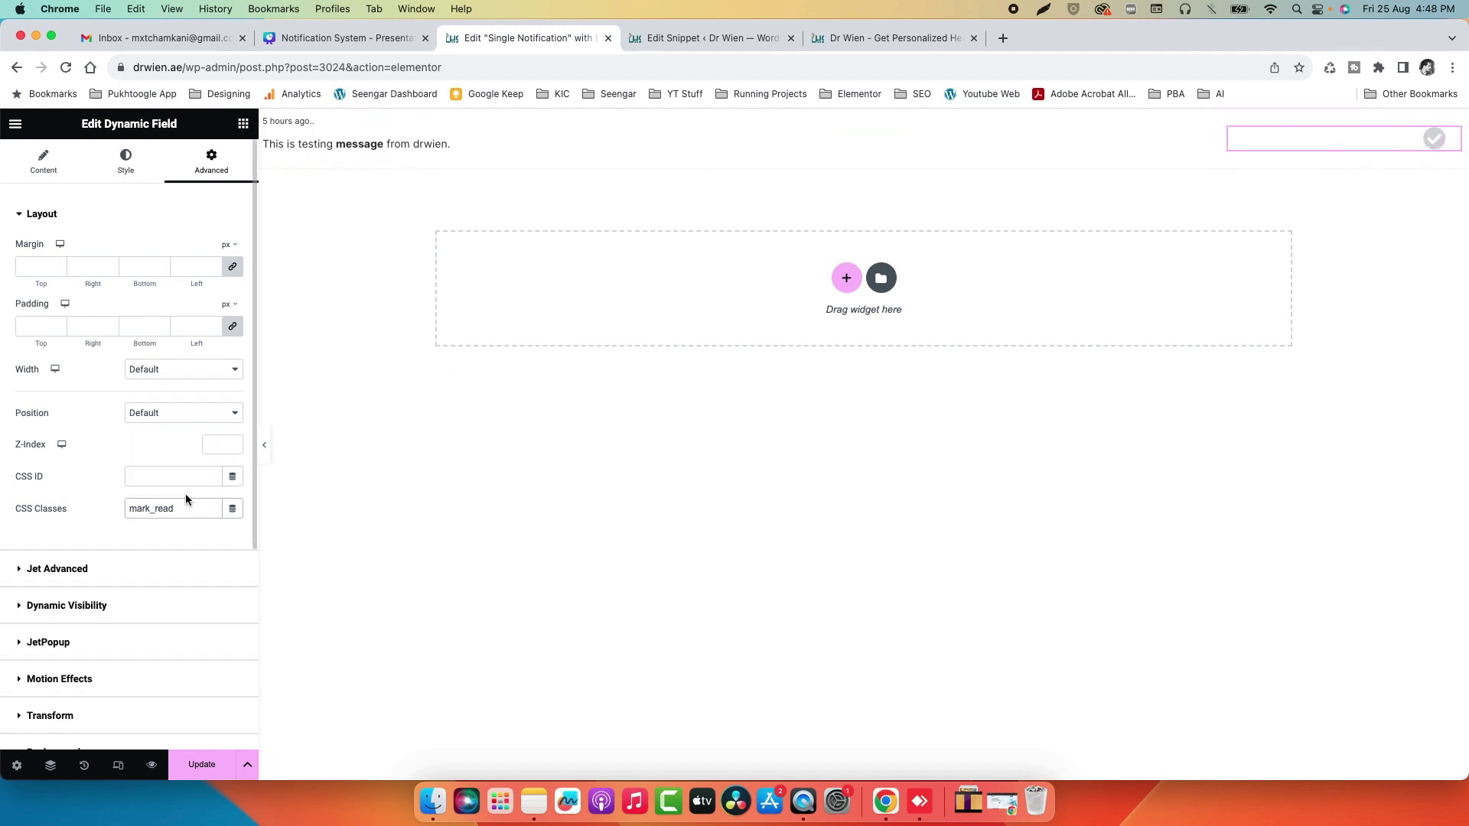
{"action": "left_click", "coordinate": [394, 39]}
{"action": "left_click", "coordinate": [410, 708]}
{"action": "left_click", "coordinate": [478, 712]}
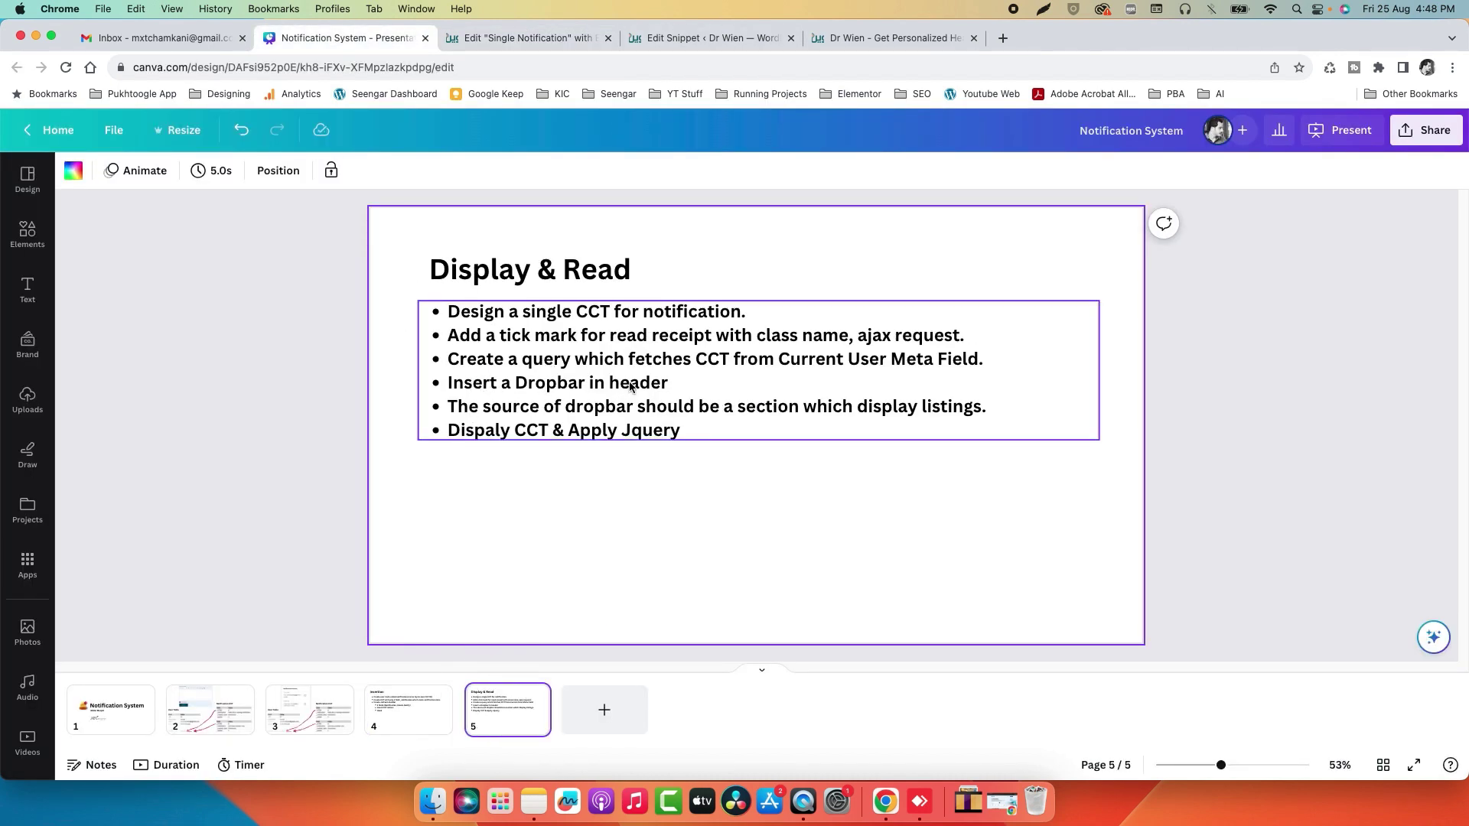
{"action": "left_click", "coordinate": [537, 39]}
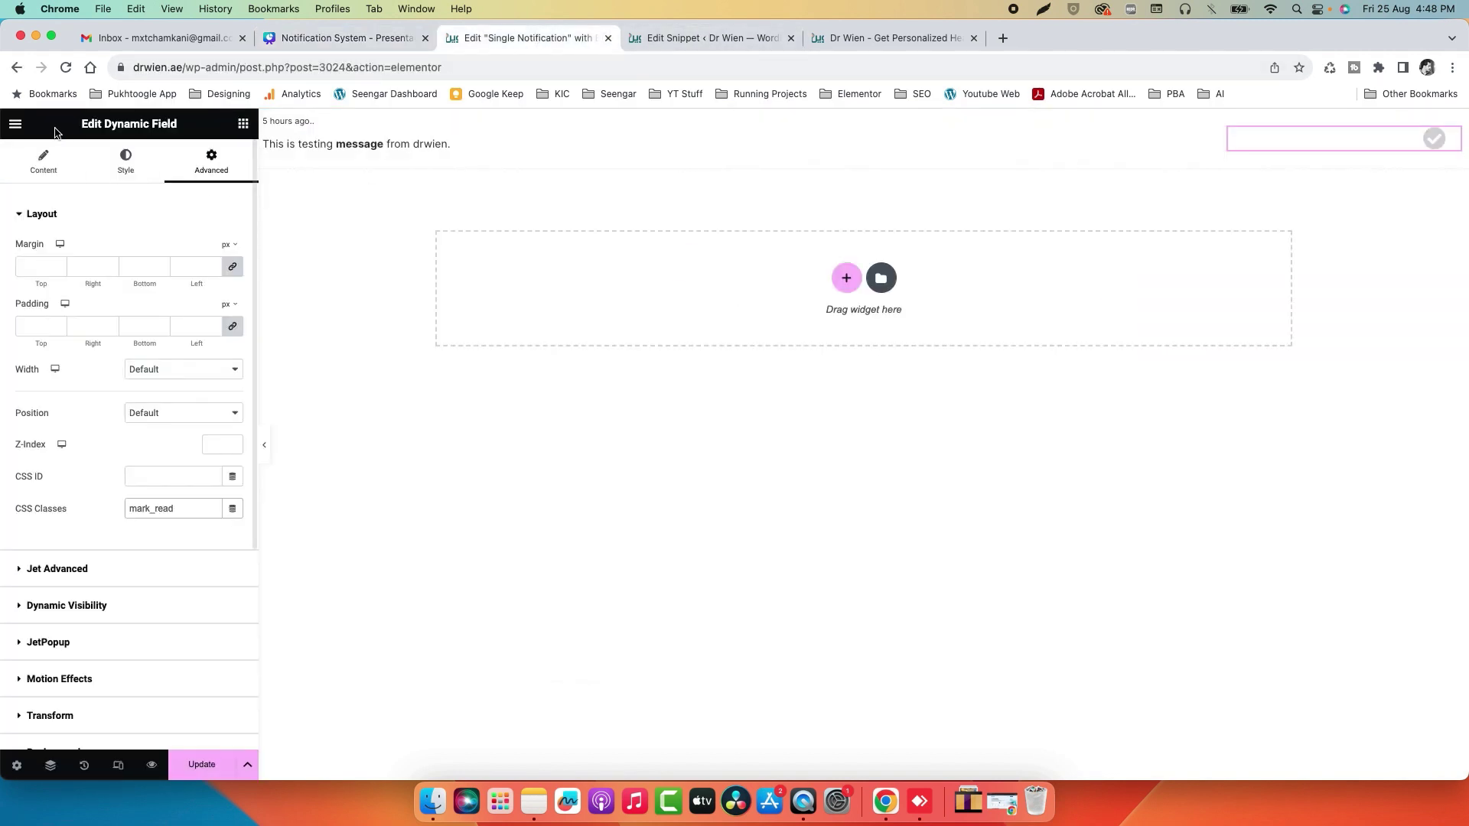
{"action": "left_click", "coordinate": [15, 124]}
{"action": "left_click", "coordinate": [74, 388]}
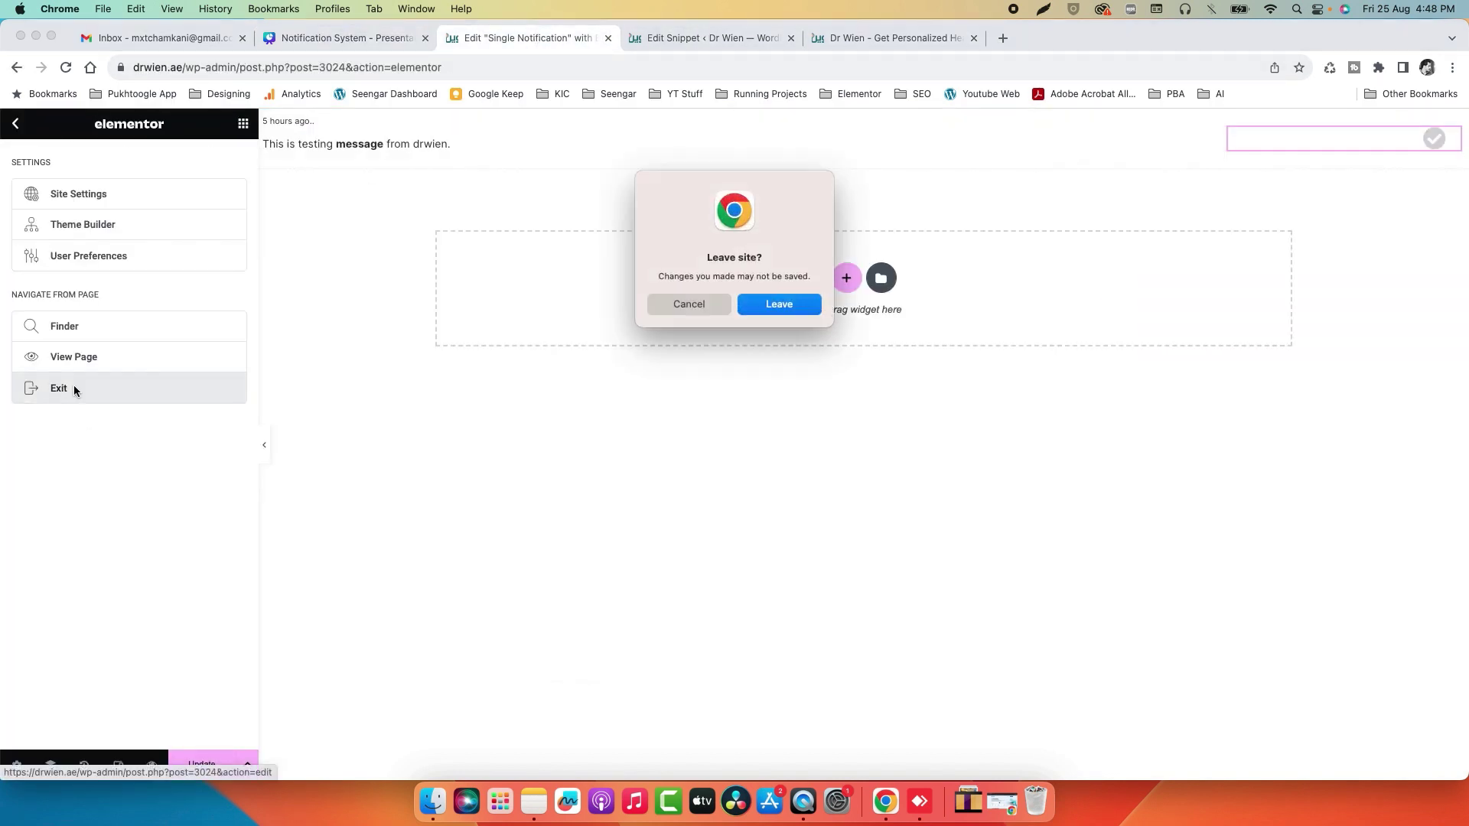
- Leave the listing editor and open Elementor Header #25 from the Theme Builder for editing
{"action": "left_click", "coordinate": [776, 304]}
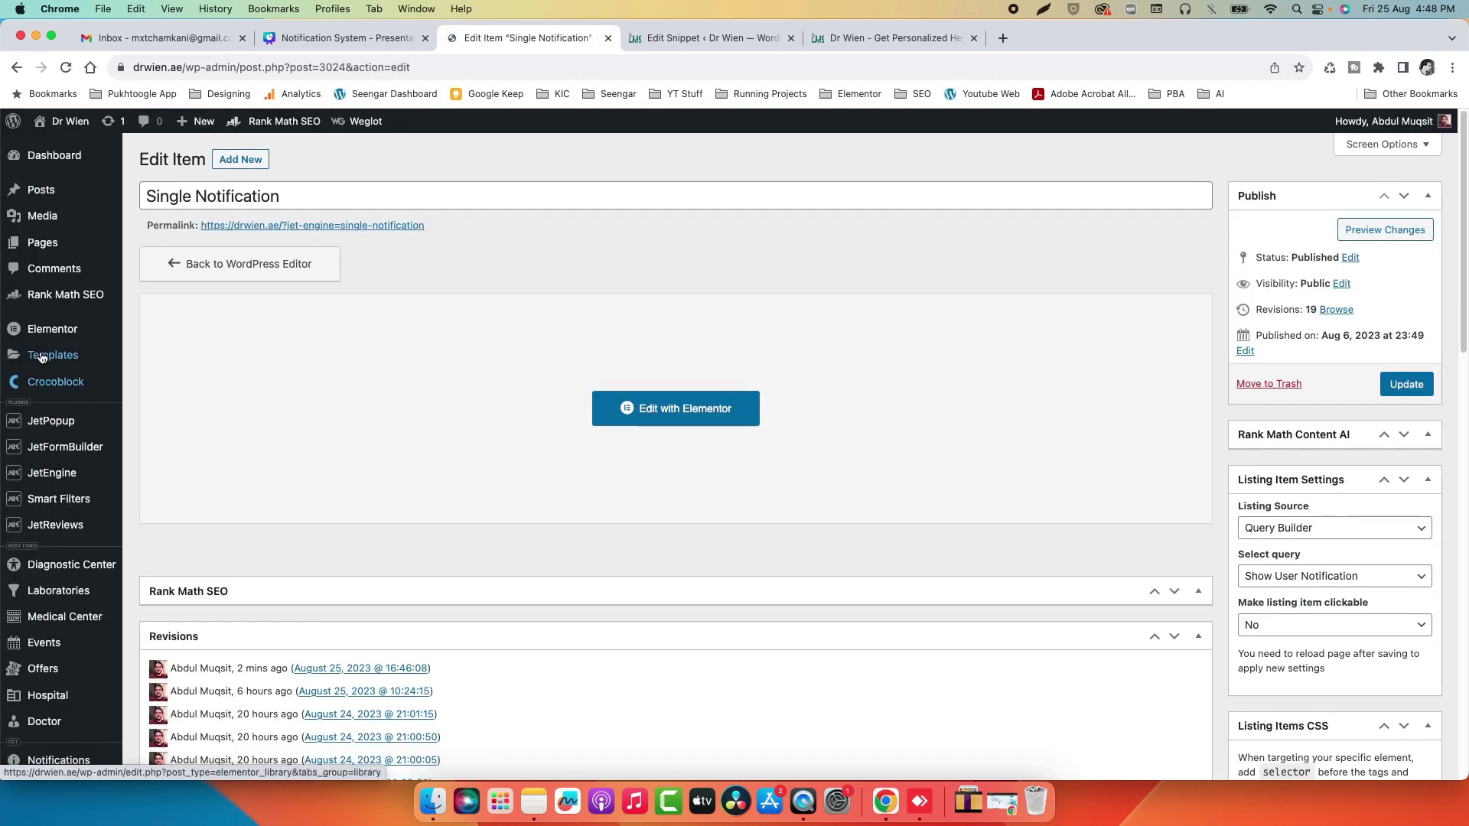
{"action": "mouse_move", "coordinate": [107, 358]}
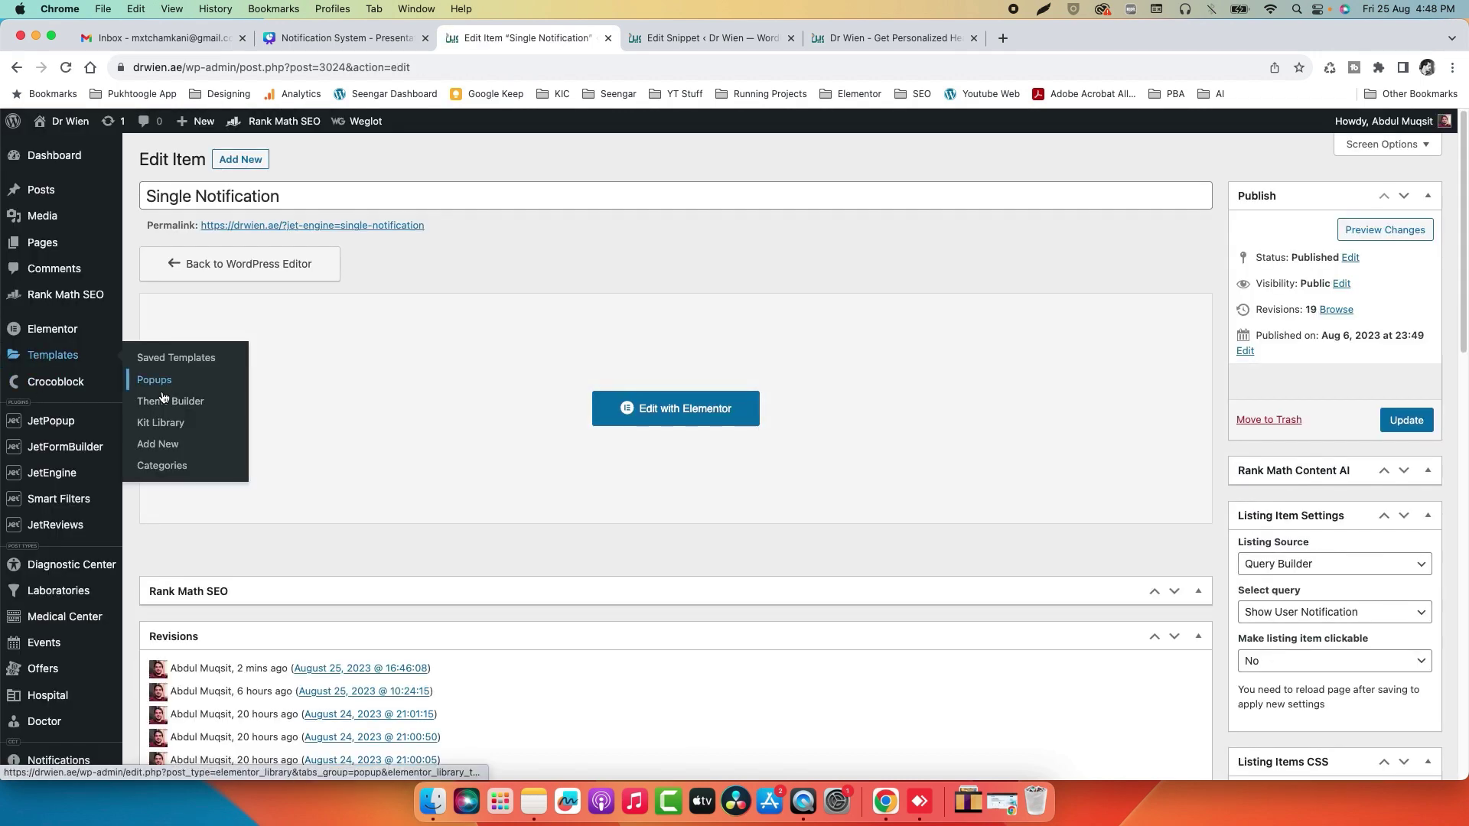
{"action": "left_click", "coordinate": [164, 401]}
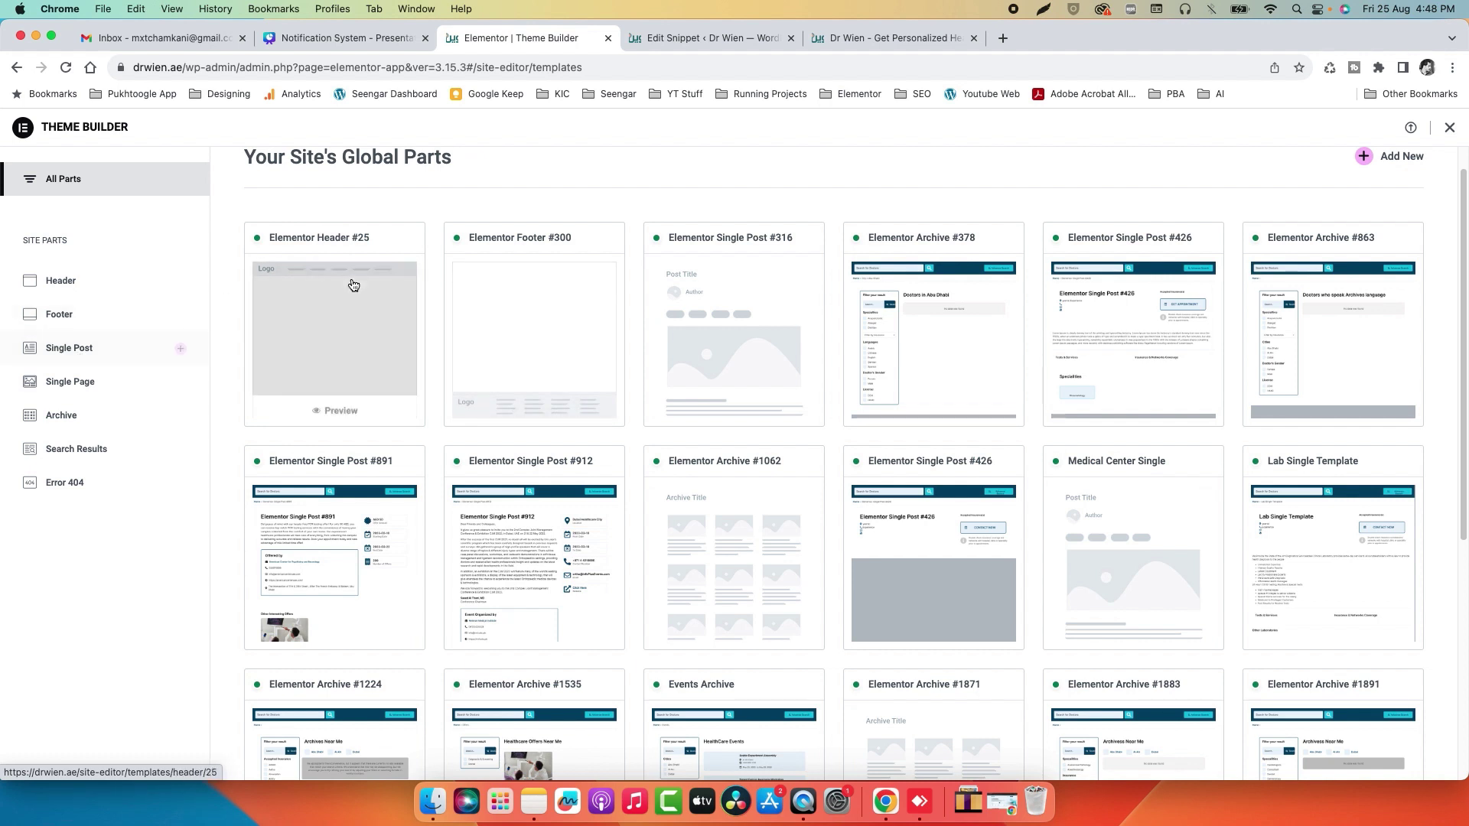
{"action": "left_click", "coordinate": [353, 286]}
{"action": "left_click", "coordinate": [1386, 274]}
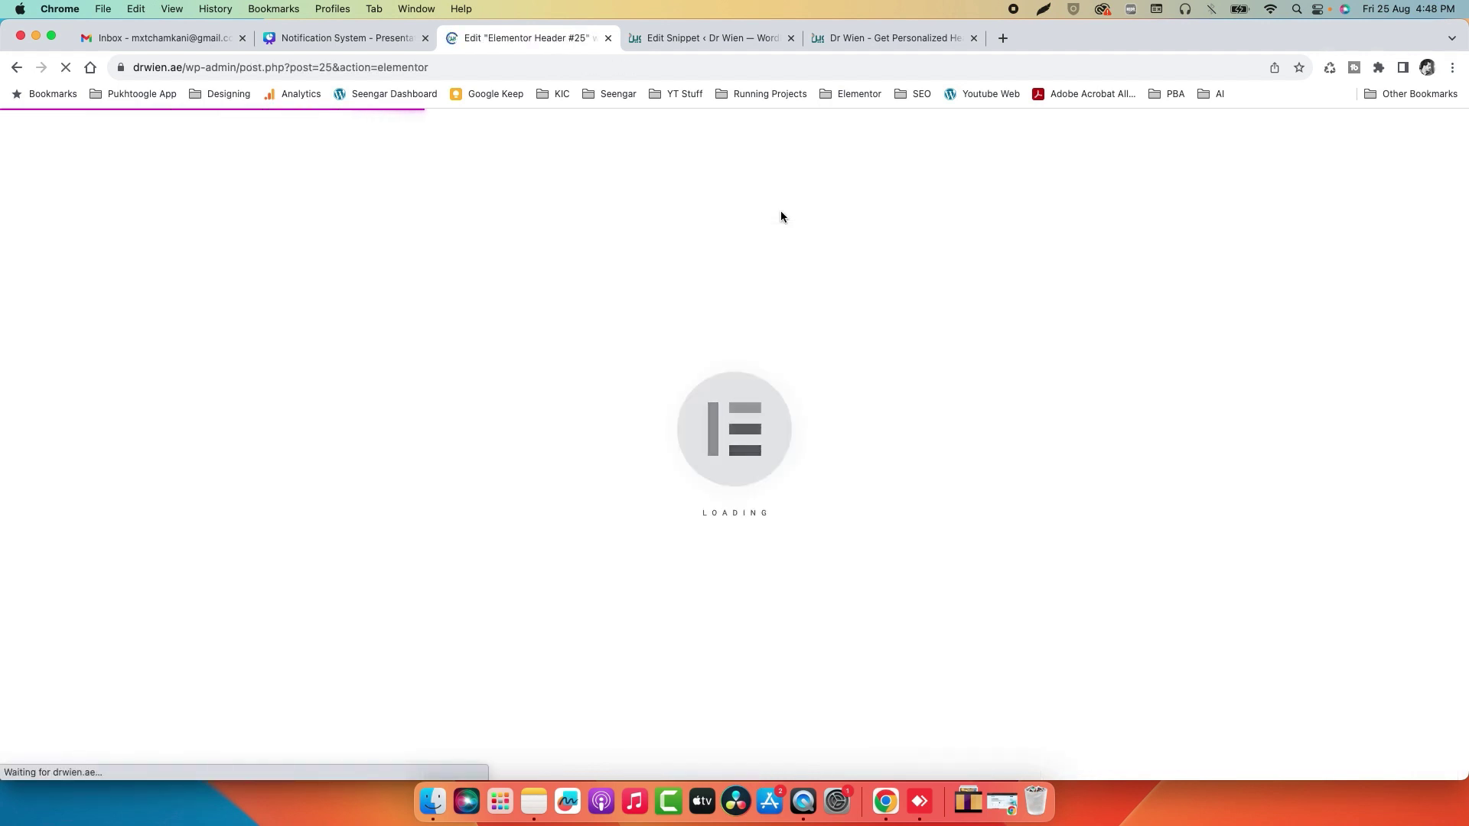
- Check the bell's notifications list on the live homepage, then return to the header editor
{"action": "left_click", "coordinate": [848, 42]}
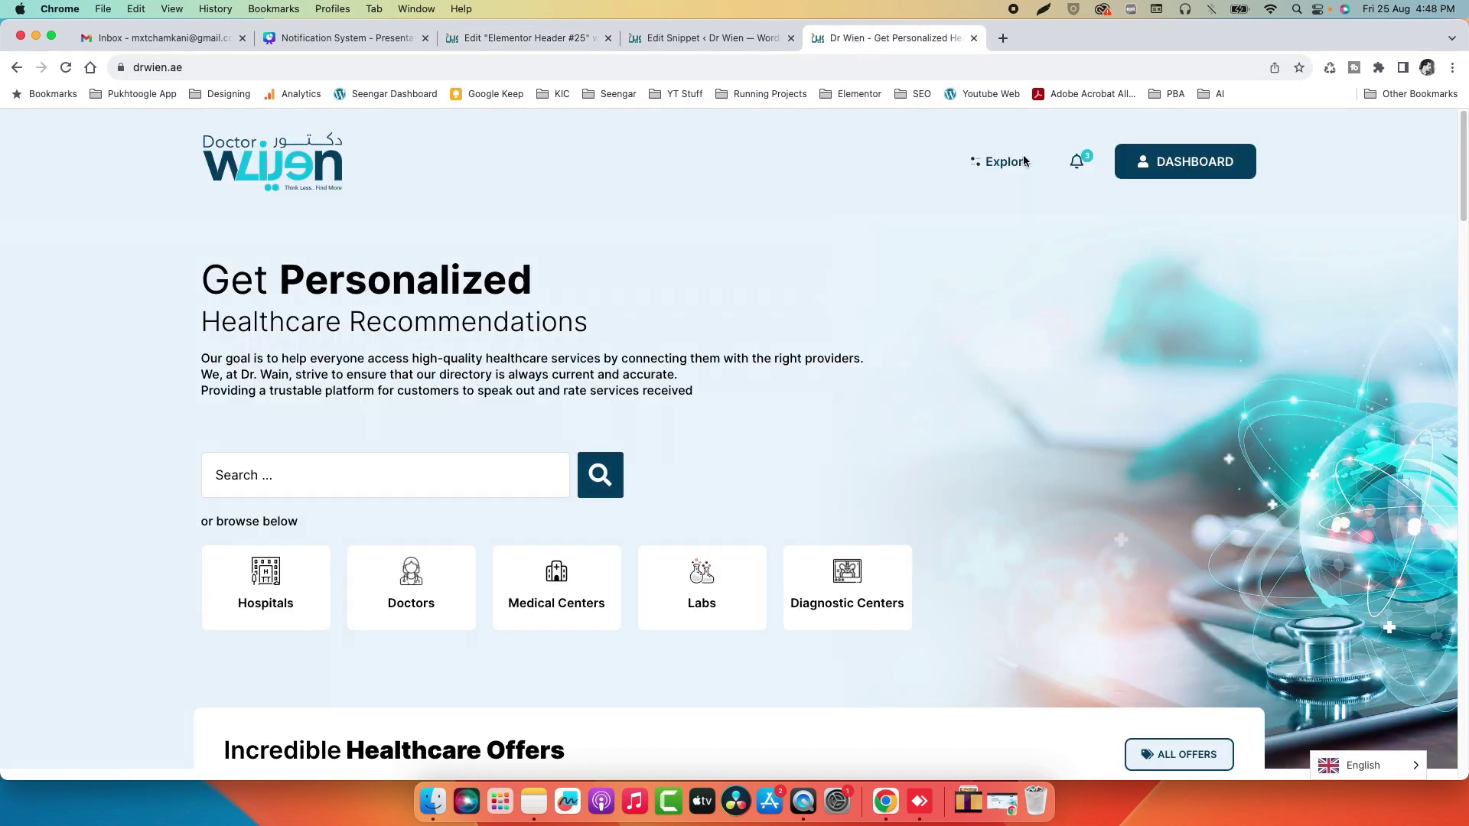
{"action": "left_click", "coordinate": [1075, 161]}
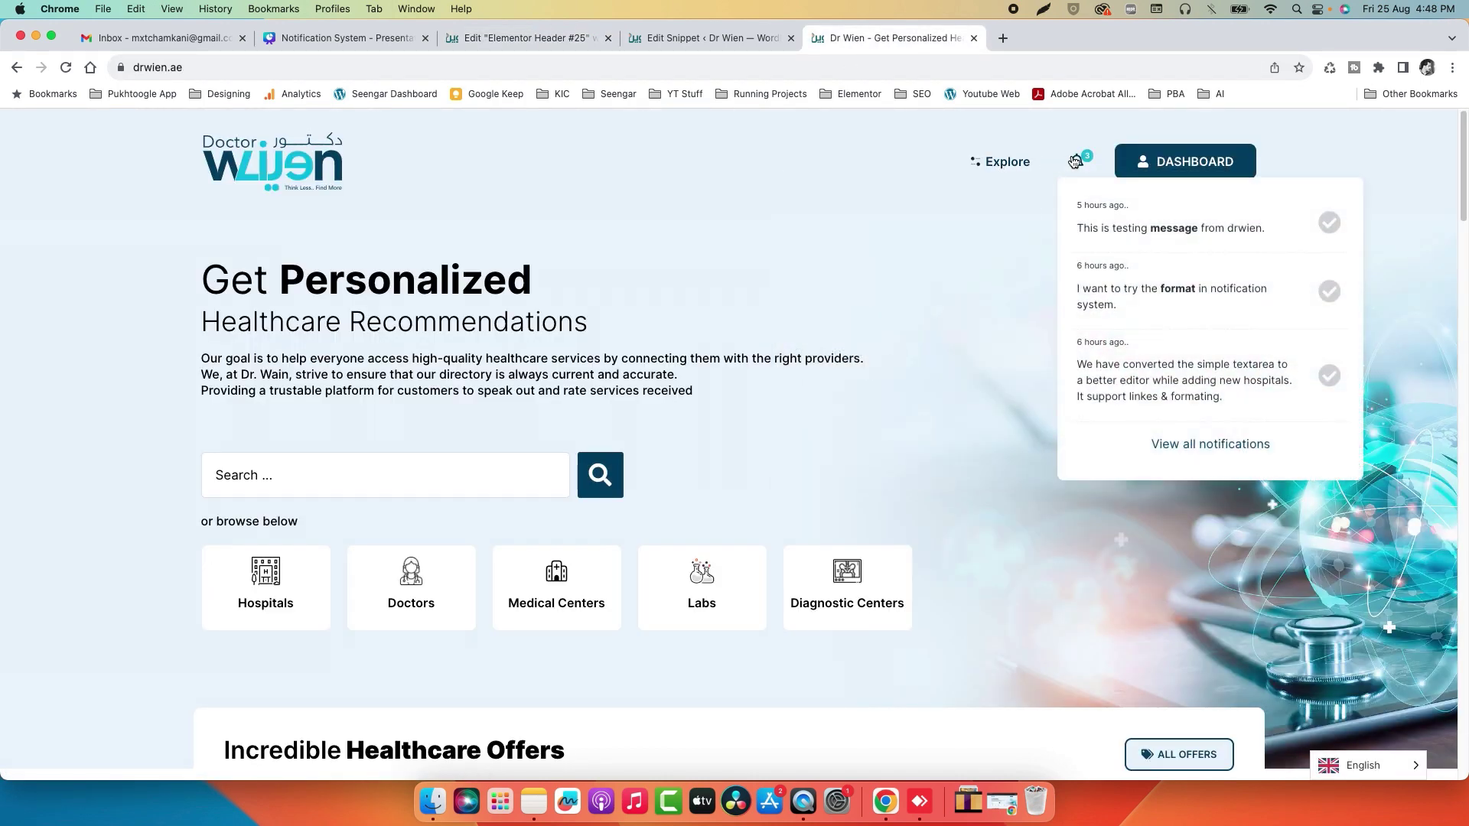
{"action": "left_click", "coordinate": [554, 41]}
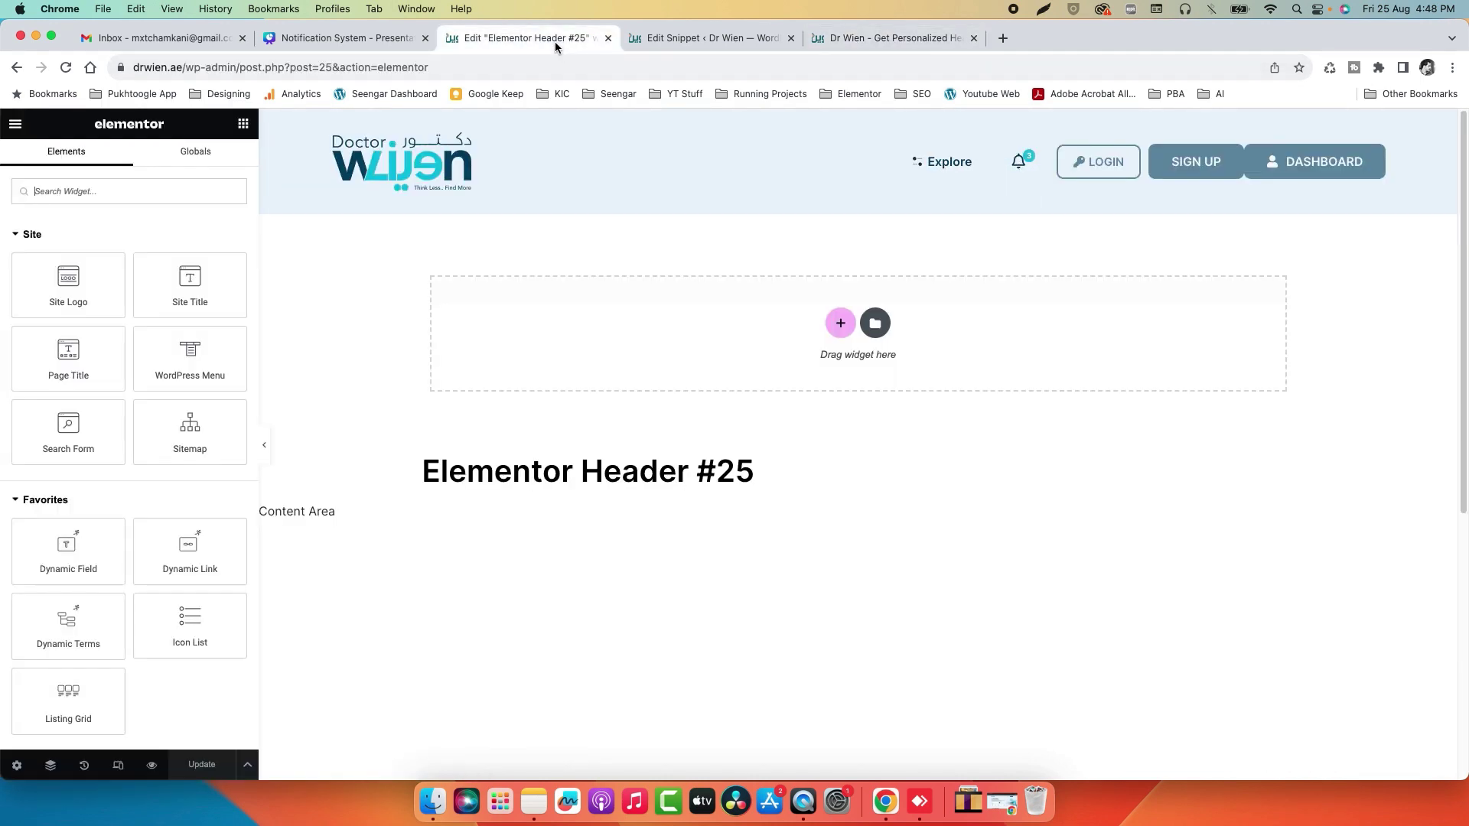
- Keep the bell Dropbar's content on the Notification Section template after trying Text and WYSIWYG, then exit
{"action": "left_click", "coordinate": [1041, 162]}
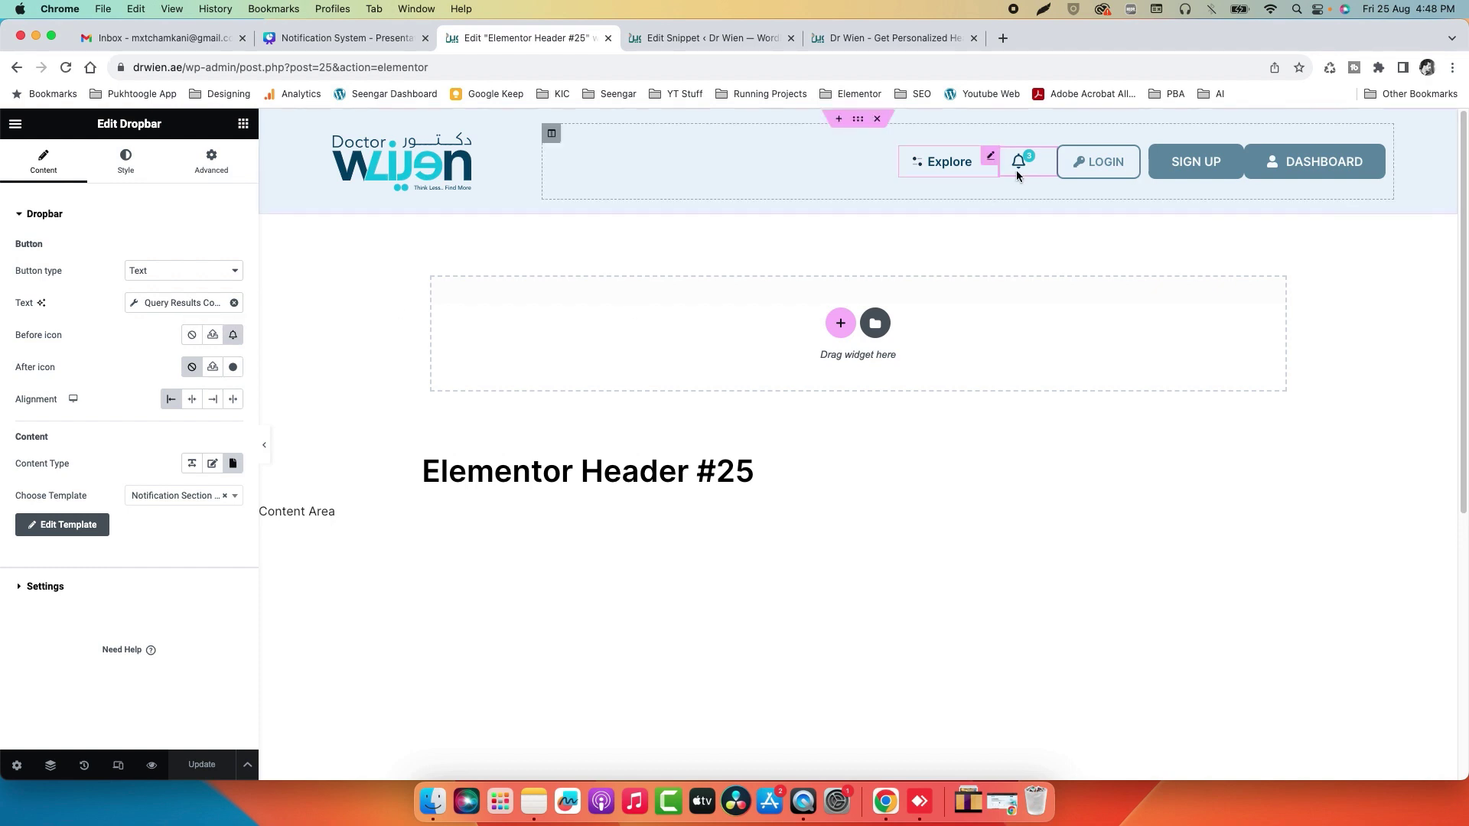
{"action": "mouse_move", "coordinate": [1028, 168]}
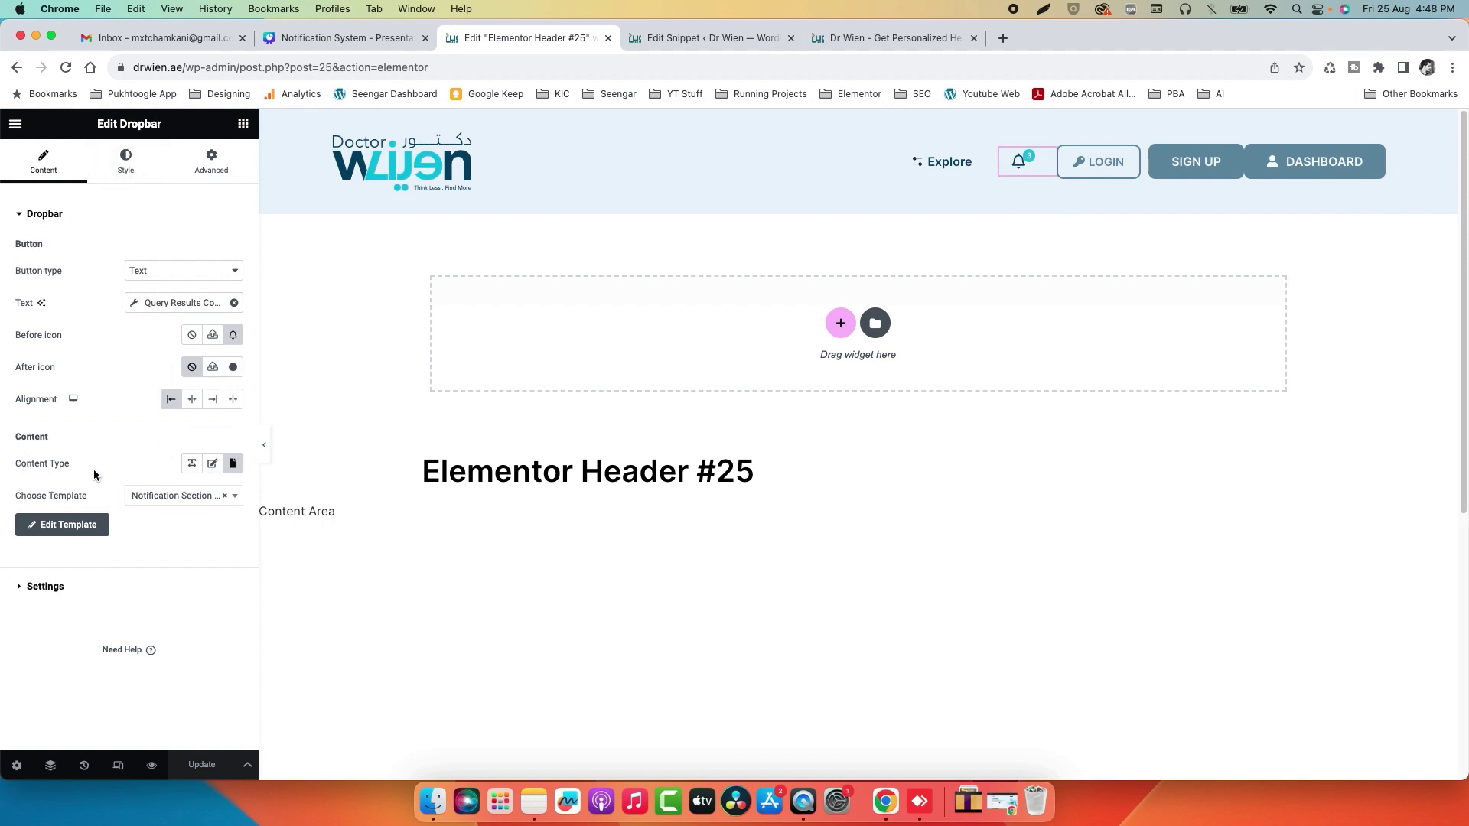
{"action": "left_click", "coordinate": [191, 464]}
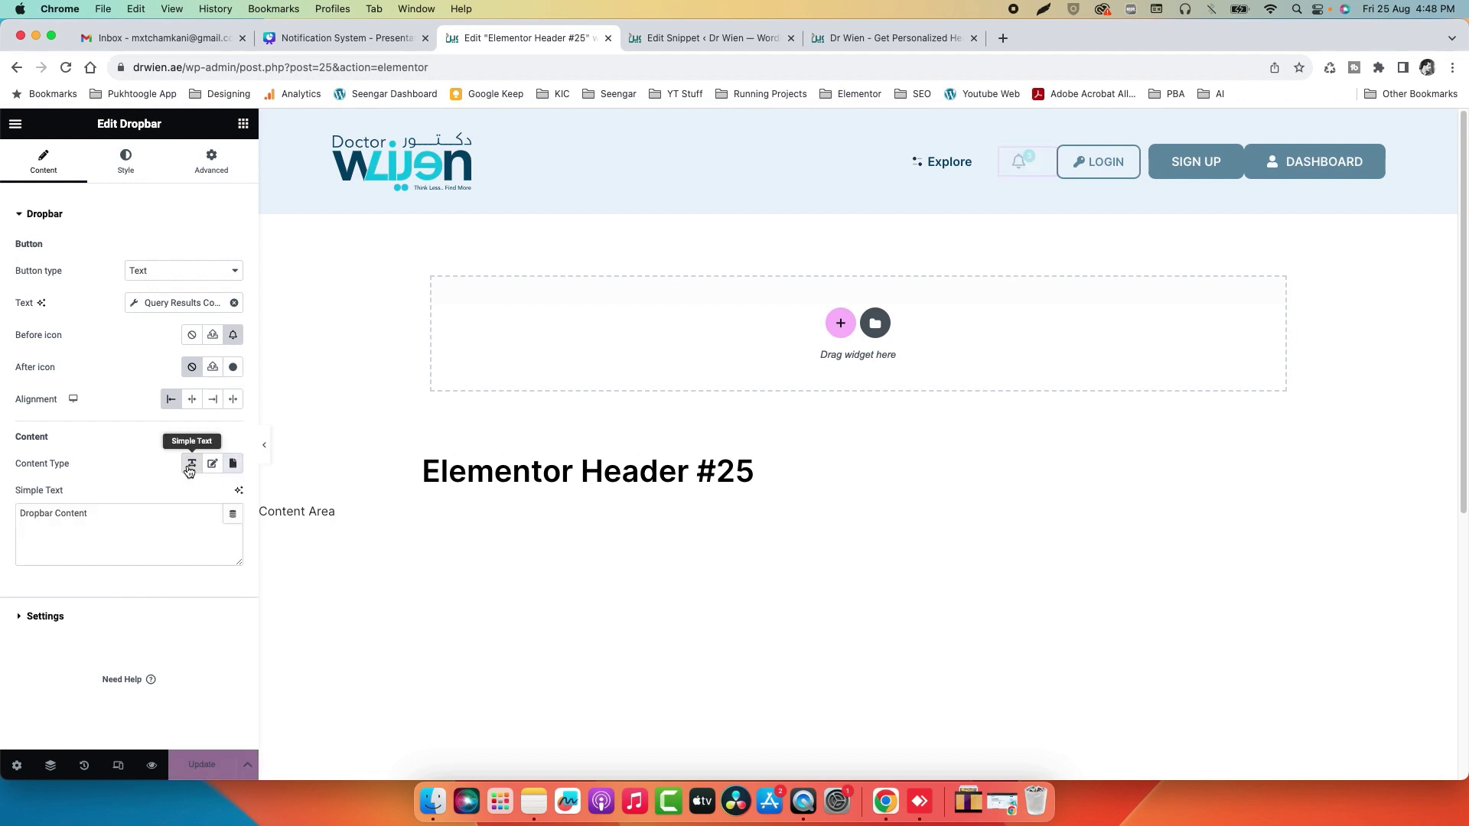
{"action": "left_click", "coordinate": [215, 466]}
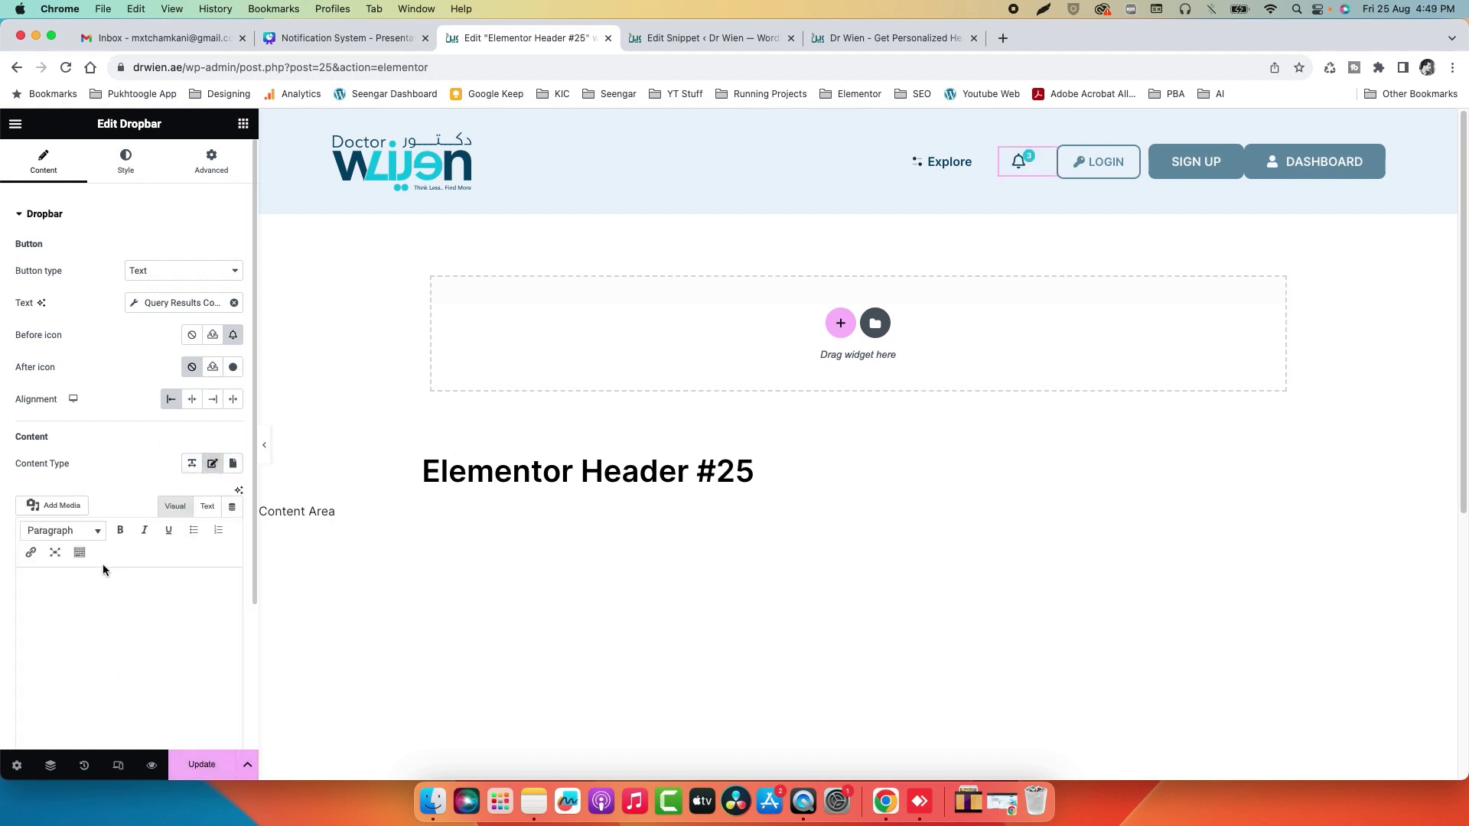
{"action": "left_click", "coordinate": [233, 464]}
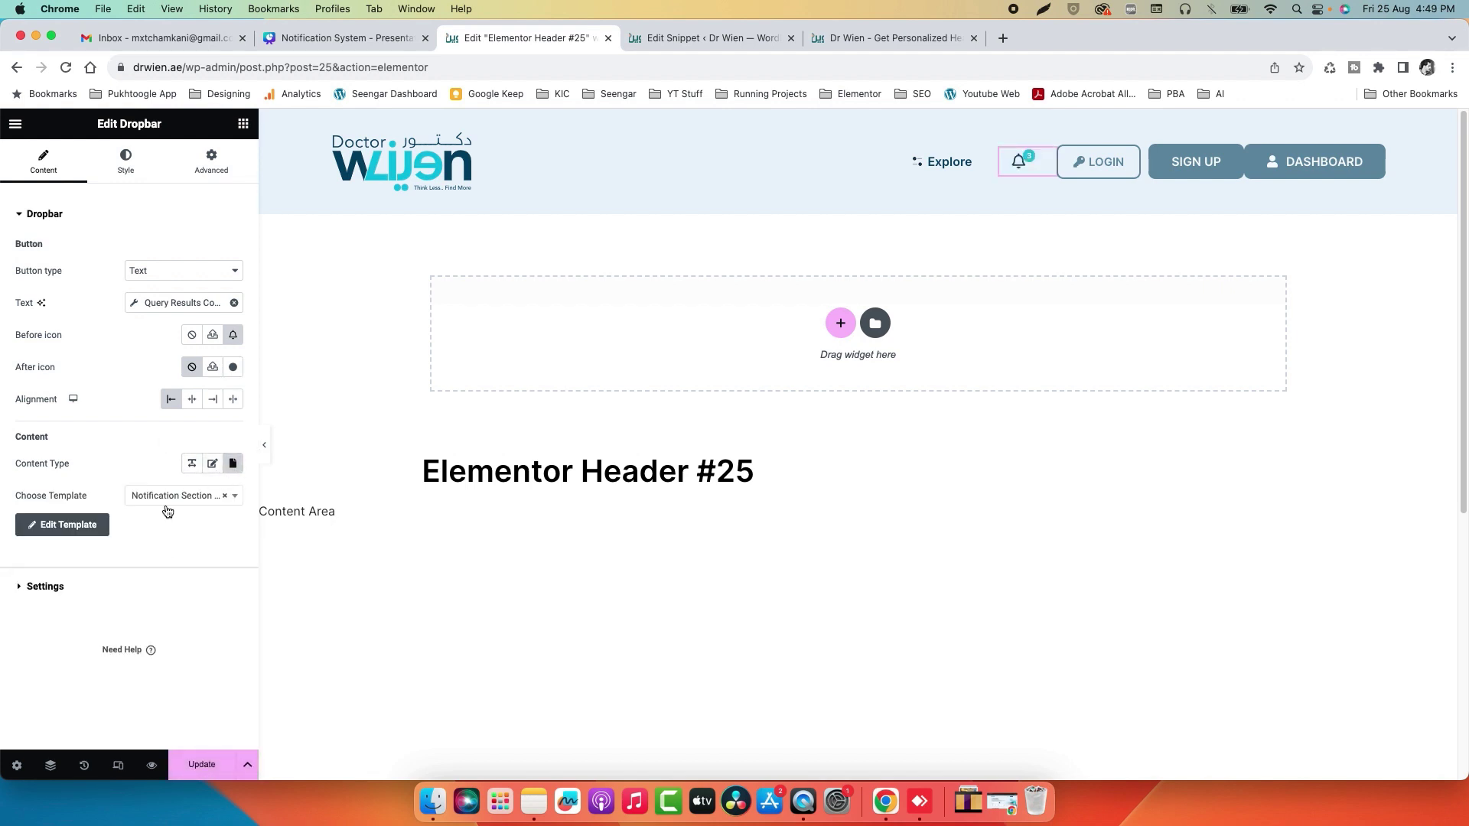
{"action": "left_click", "coordinate": [15, 124]}
{"action": "left_click", "coordinate": [69, 389]}
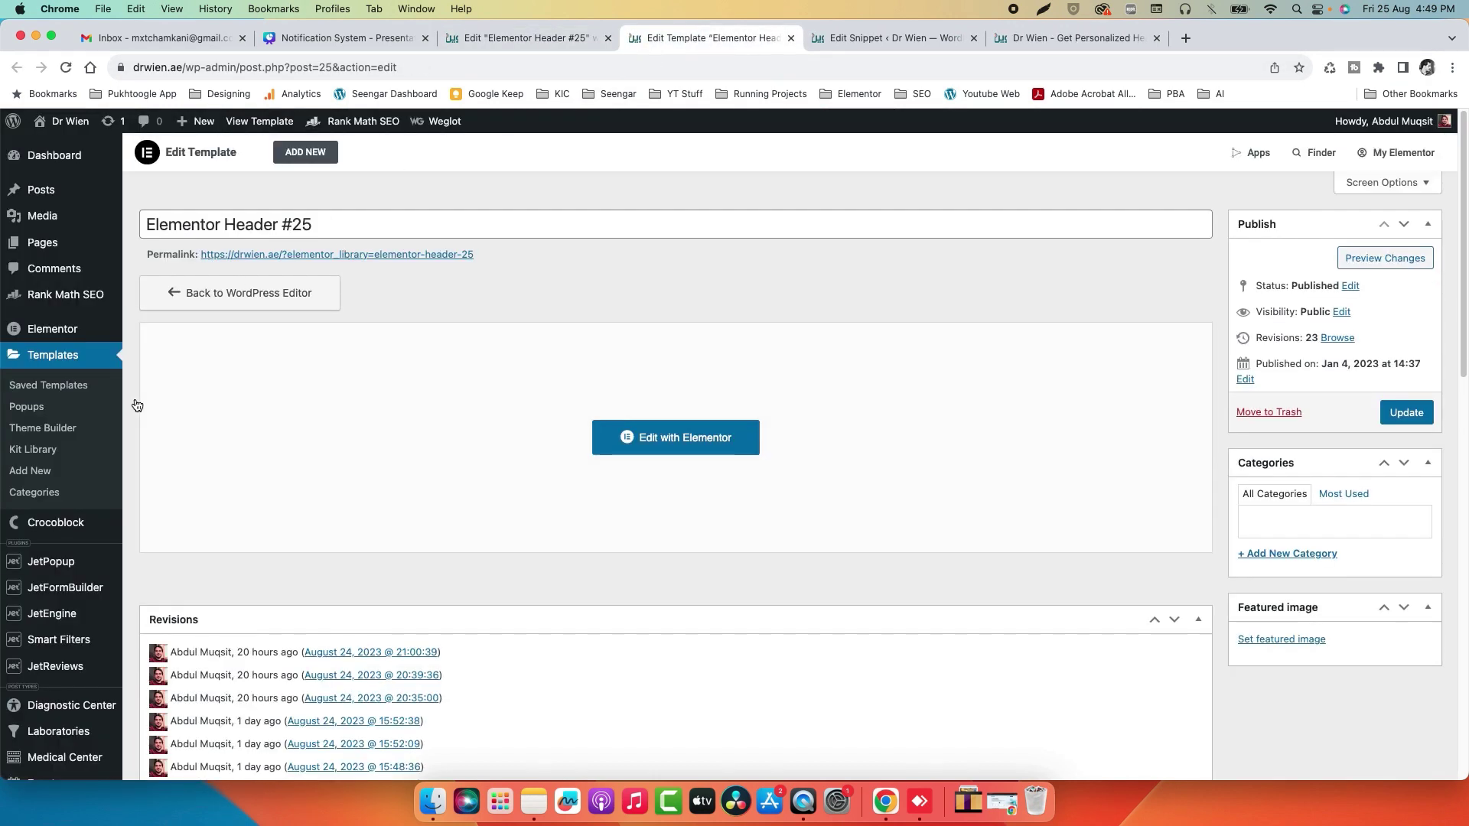
- Open the Notification Section saved template in Elementor
{"action": "left_click", "coordinate": [47, 385]}
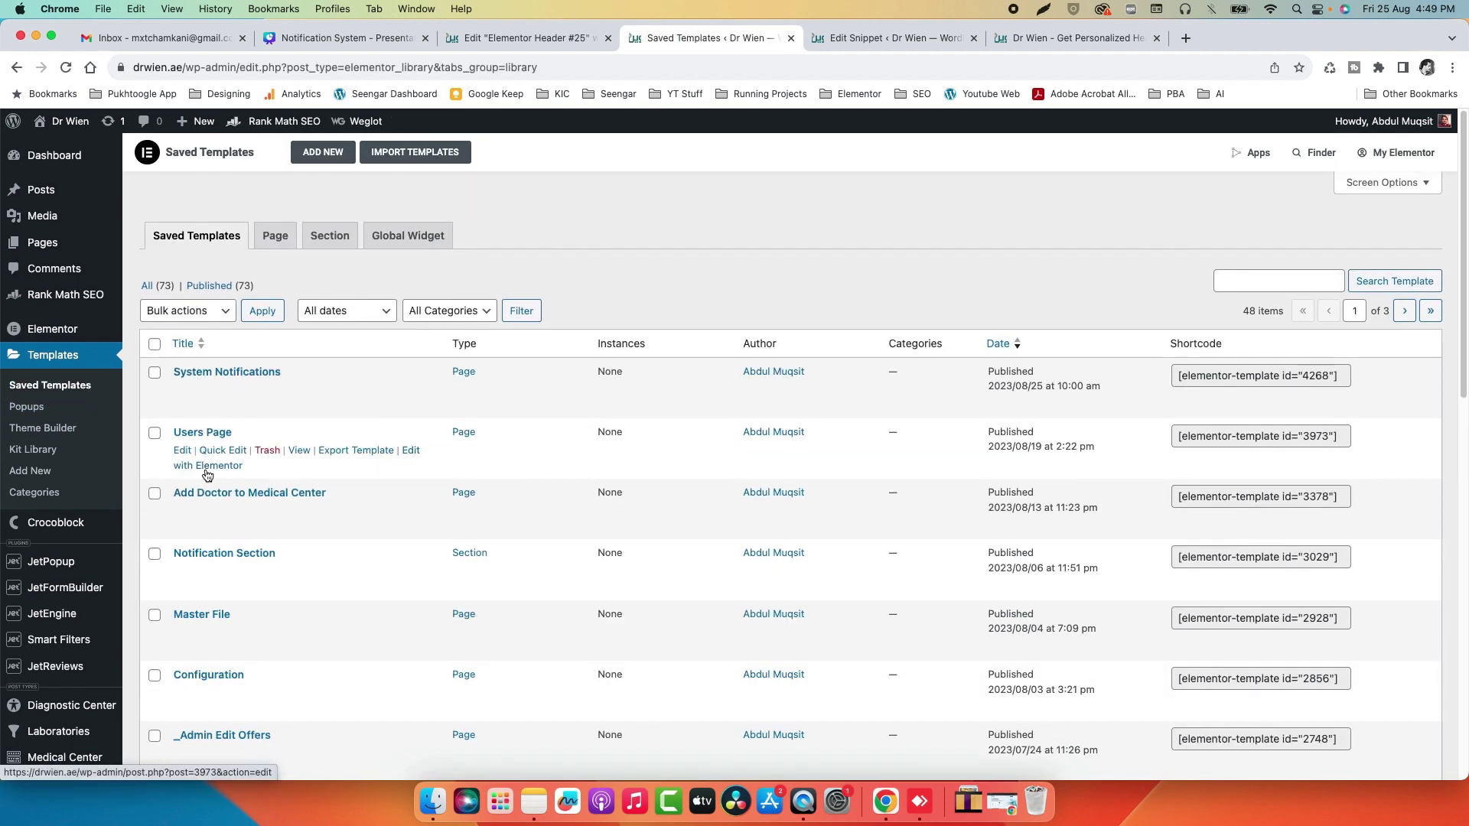
{"action": "left_click", "coordinate": [222, 406]}
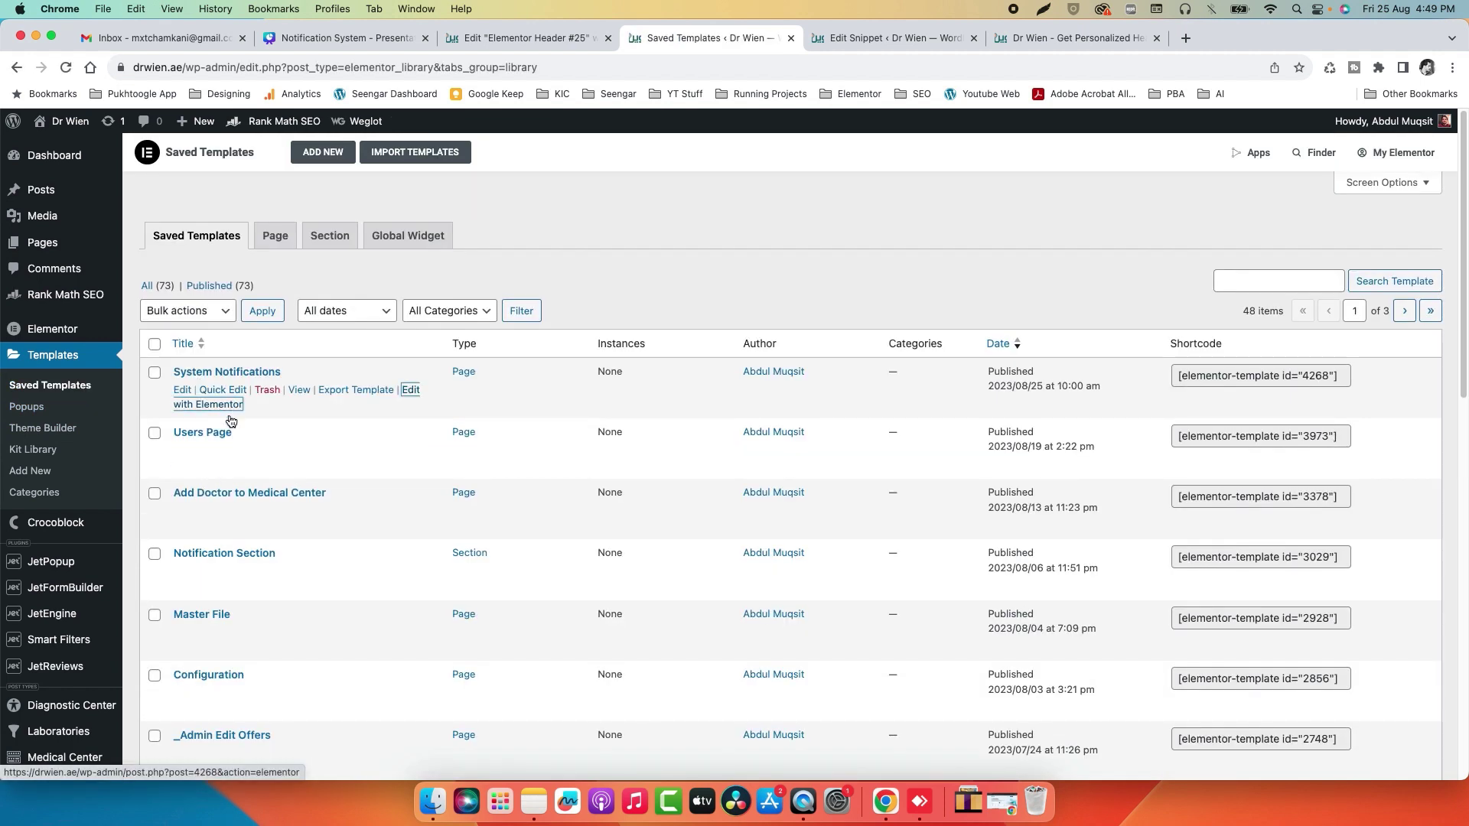
{"action": "scroll", "coordinate": [433, 466], "scroll_direction": "down", "scroll_amount": 3}
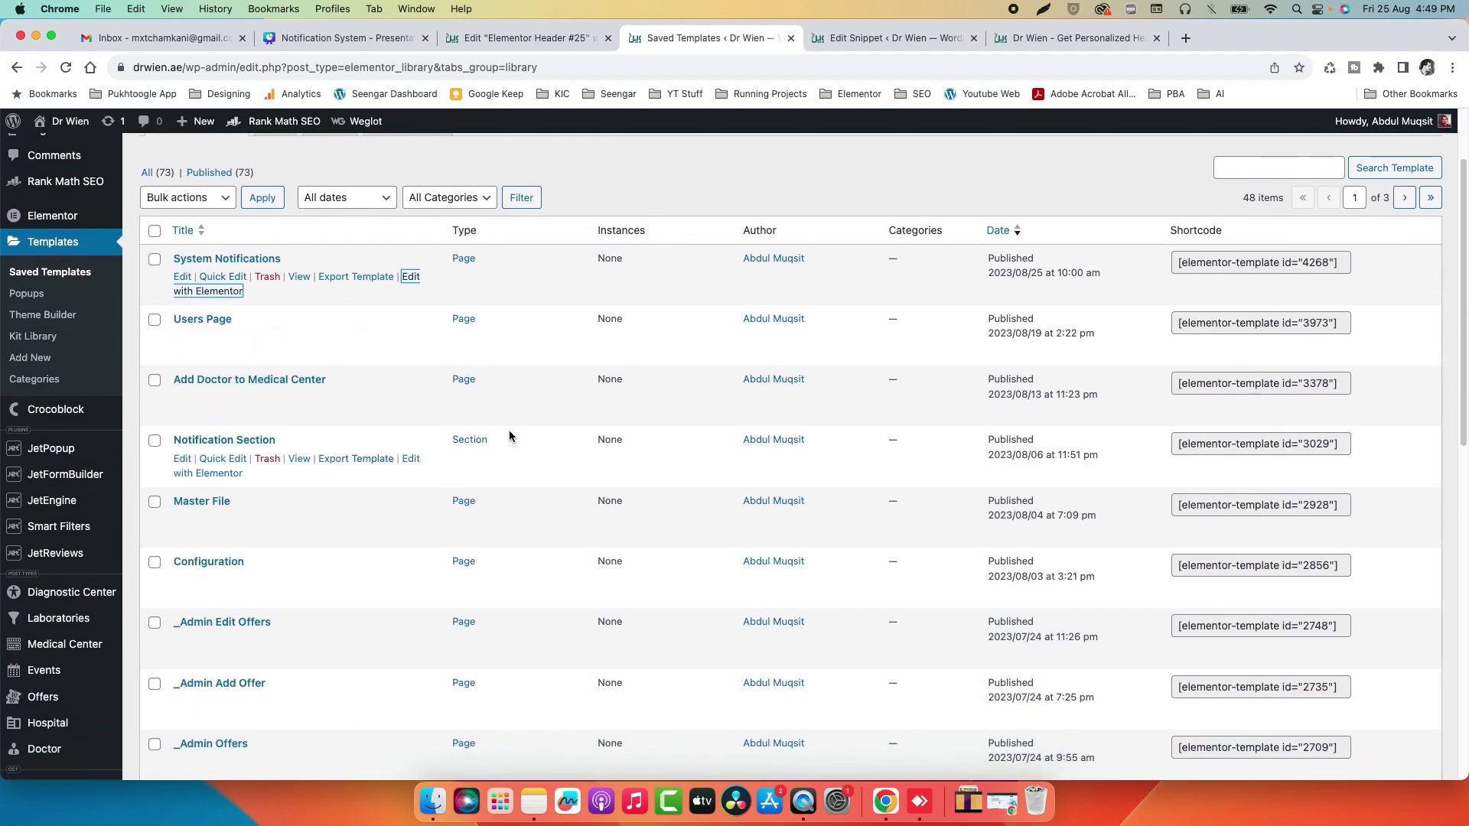
{"action": "double_click", "coordinate": [505, 436]}
{"action": "left_click", "coordinate": [416, 464]}
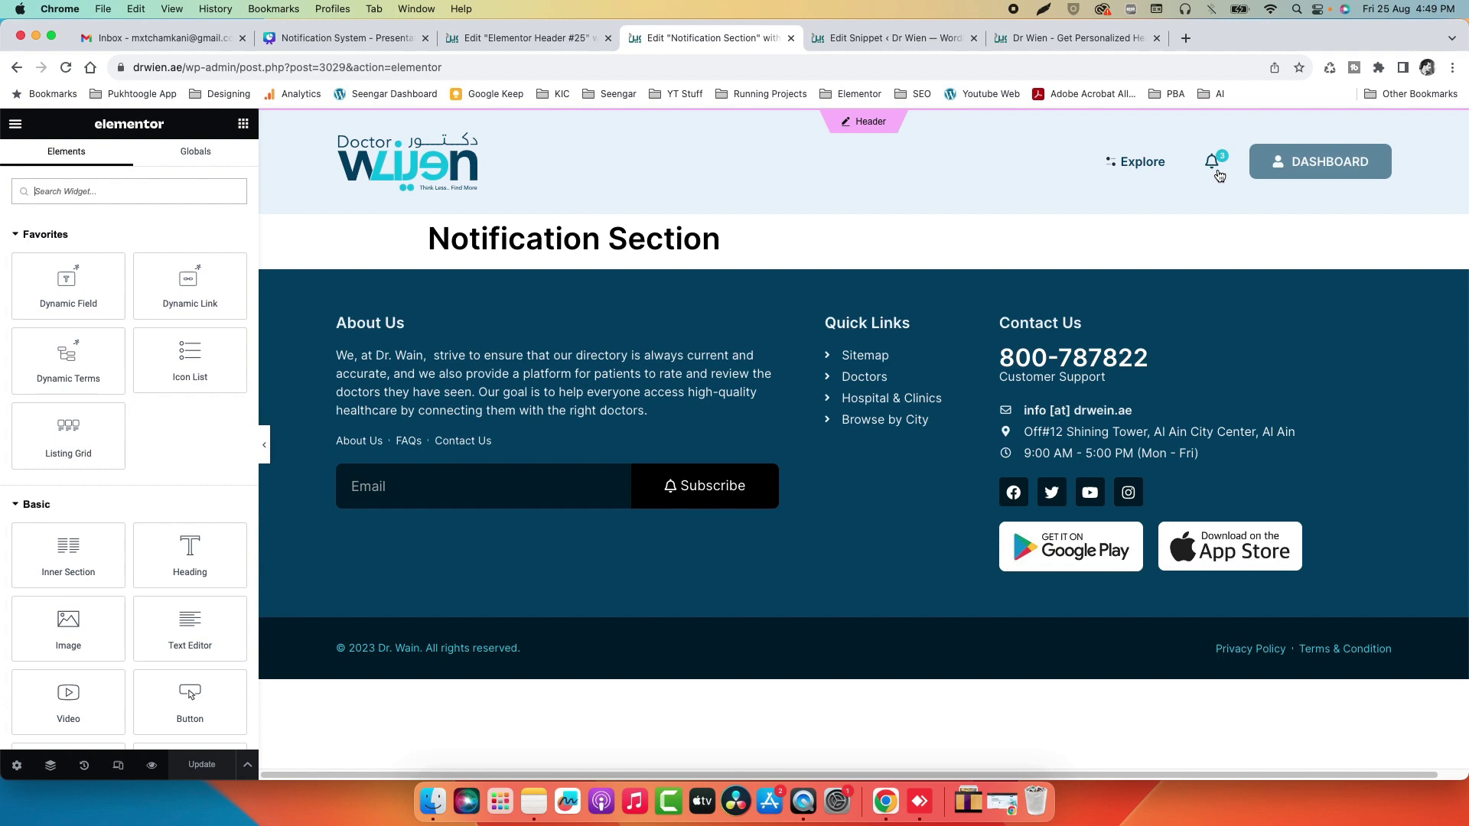
- Inspect its Listing Grid of Single Notification items, then return to the Header #25 editor
{"action": "left_click", "coordinate": [1212, 161]}
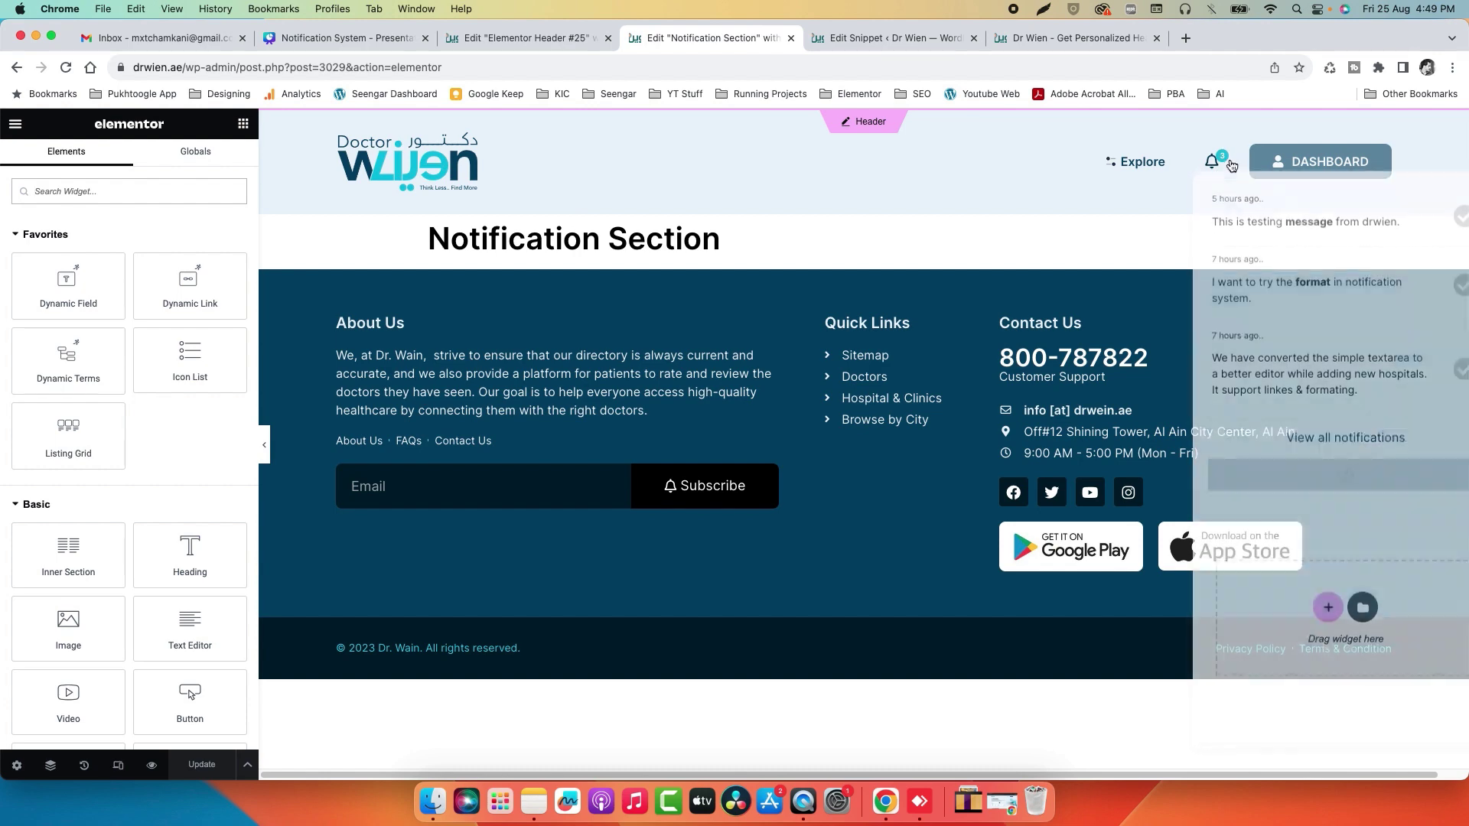
{"action": "left_click", "coordinate": [1336, 300]}
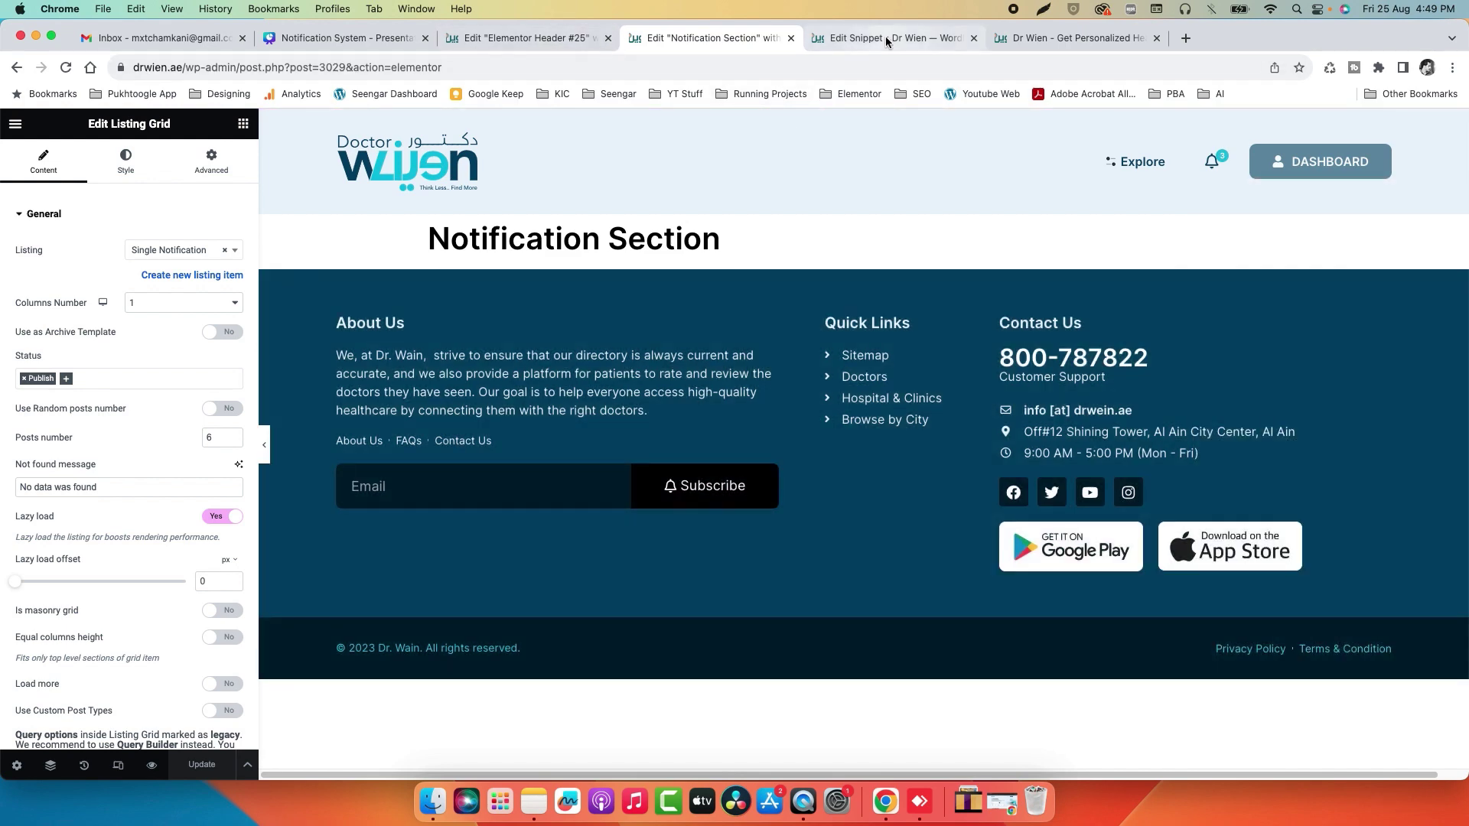
{"action": "left_click", "coordinate": [528, 38]}
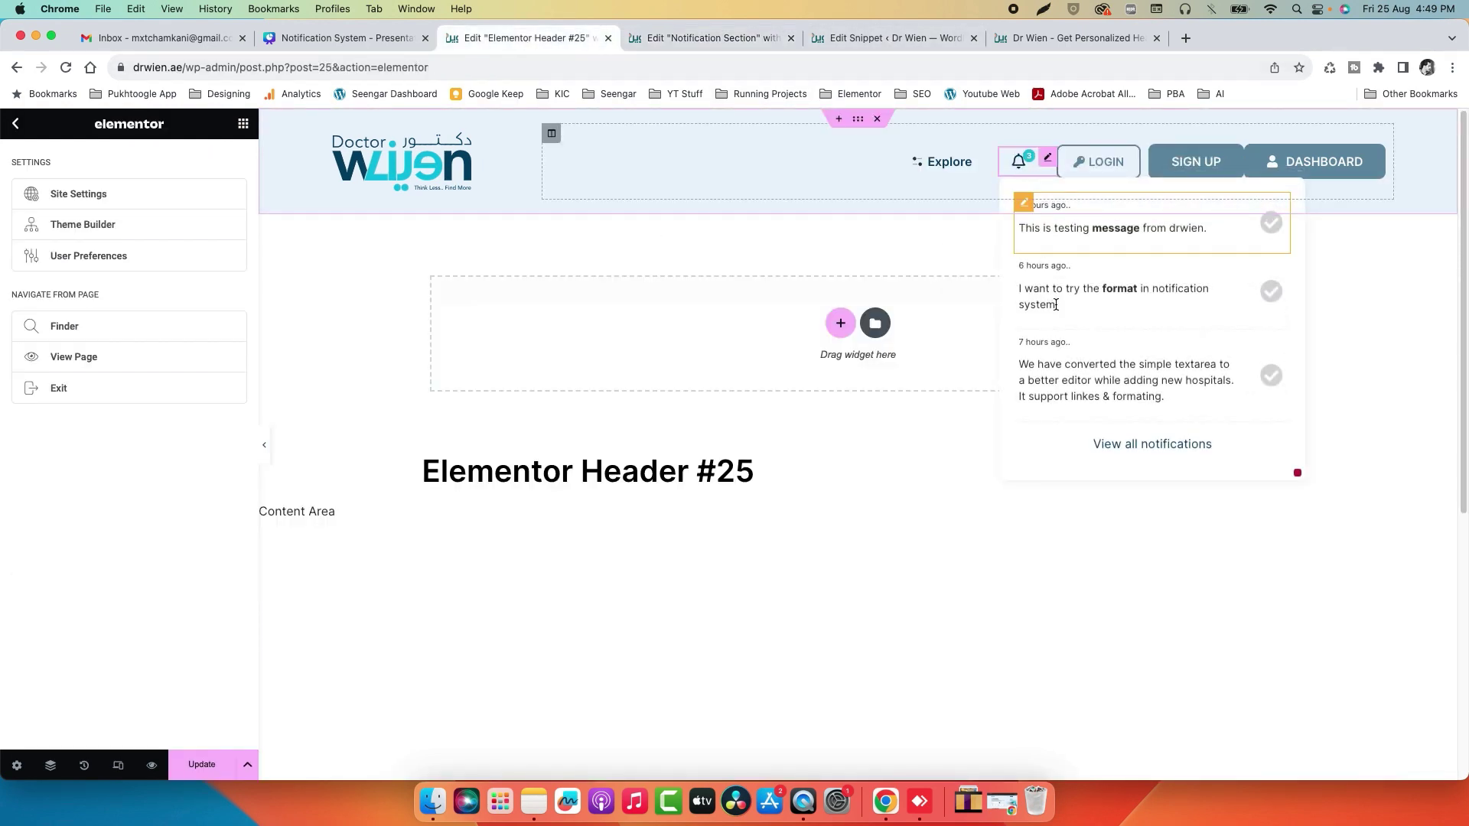
- Give the bell Dropbar Hover mode, 408 px width and Bottom Left position
{"action": "left_click", "coordinate": [1047, 158]}
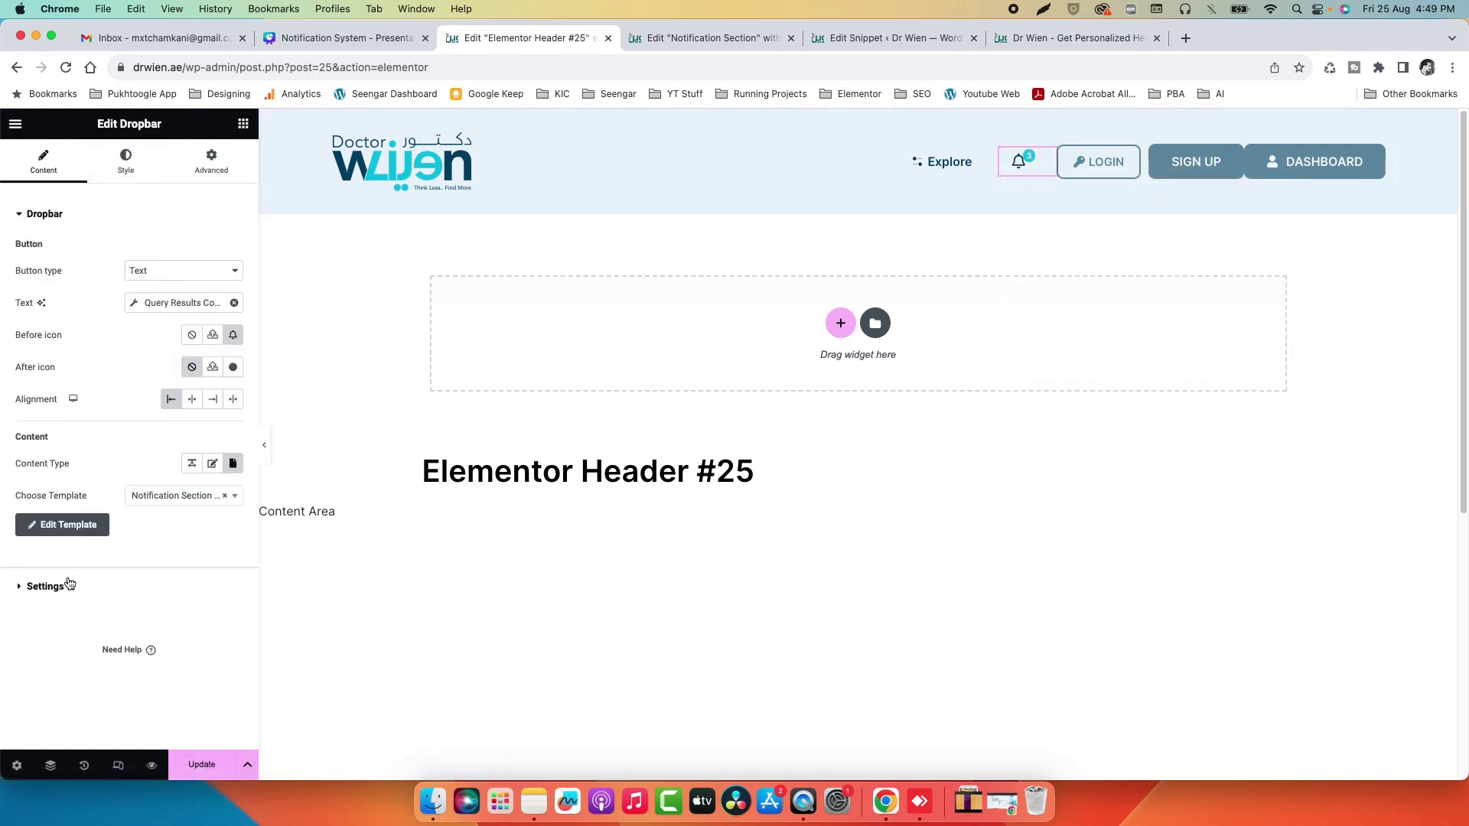
{"action": "left_click", "coordinate": [69, 584]}
{"action": "left_click", "coordinate": [153, 337]}
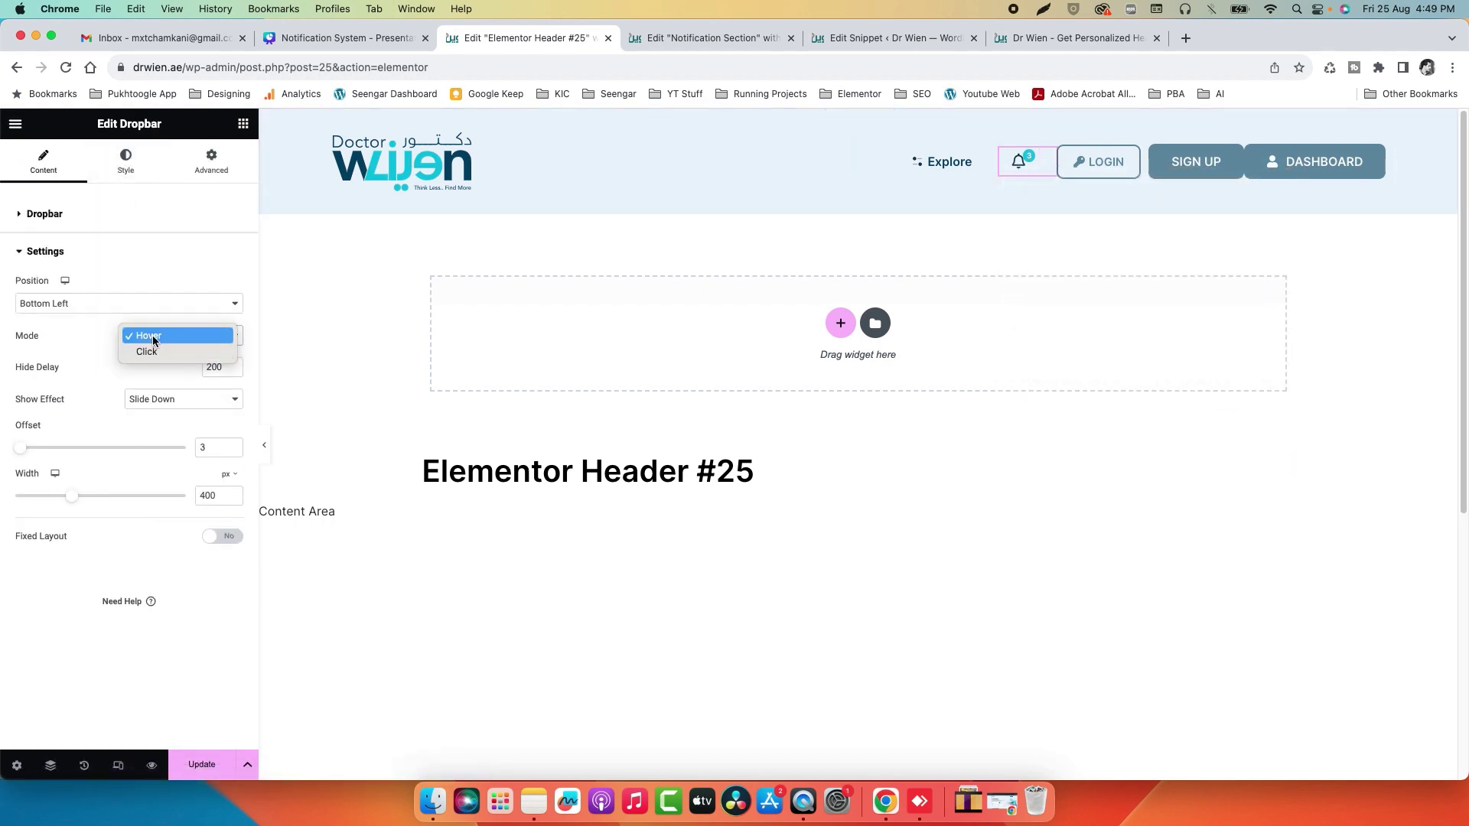
{"action": "left_click", "coordinate": [94, 341]}
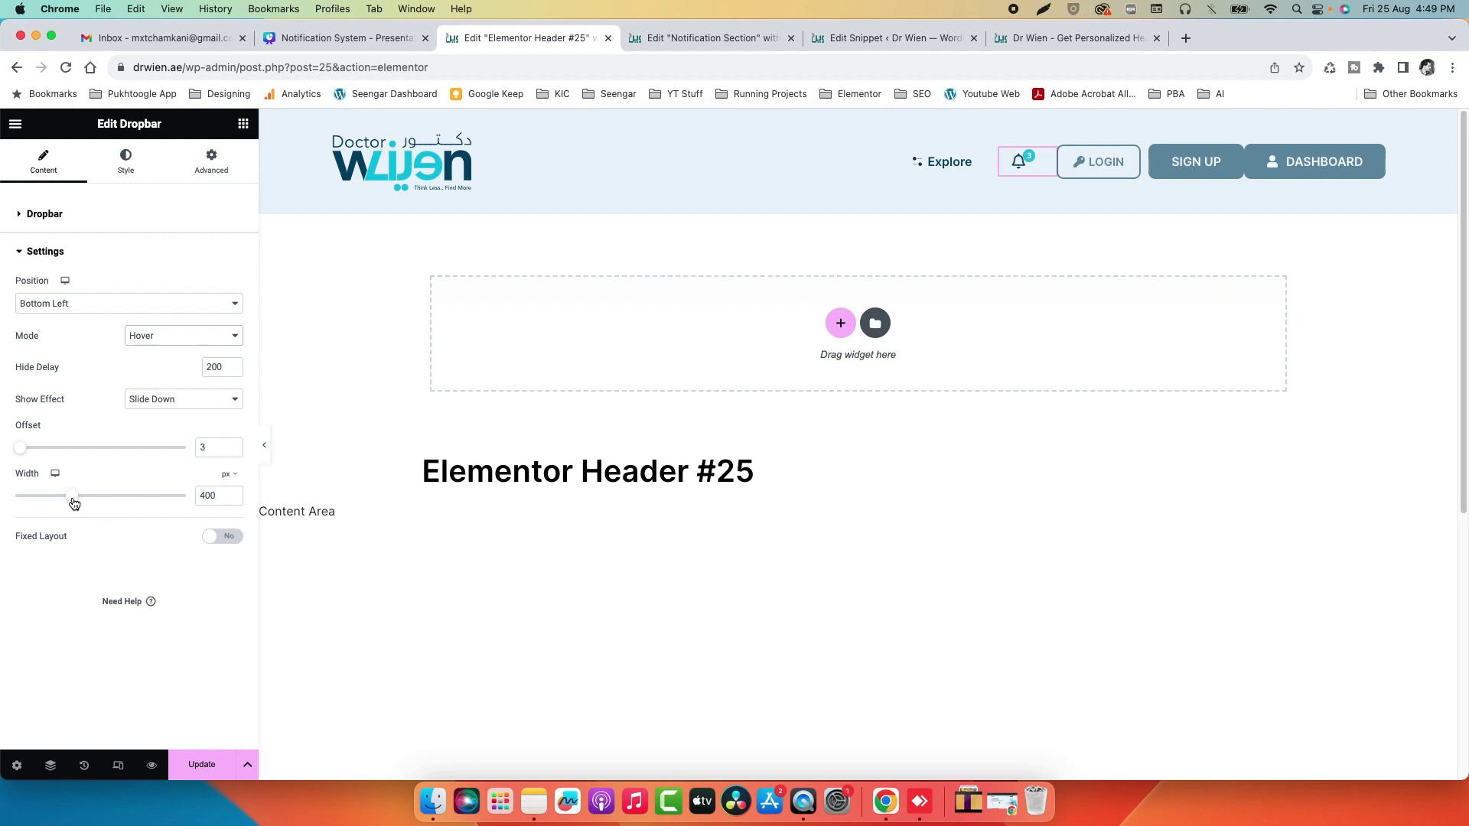
{"action": "left_click_drag", "start_coordinate": [75, 503], "coordinate": [76, 503]}
{"action": "left_click", "coordinate": [99, 304]}
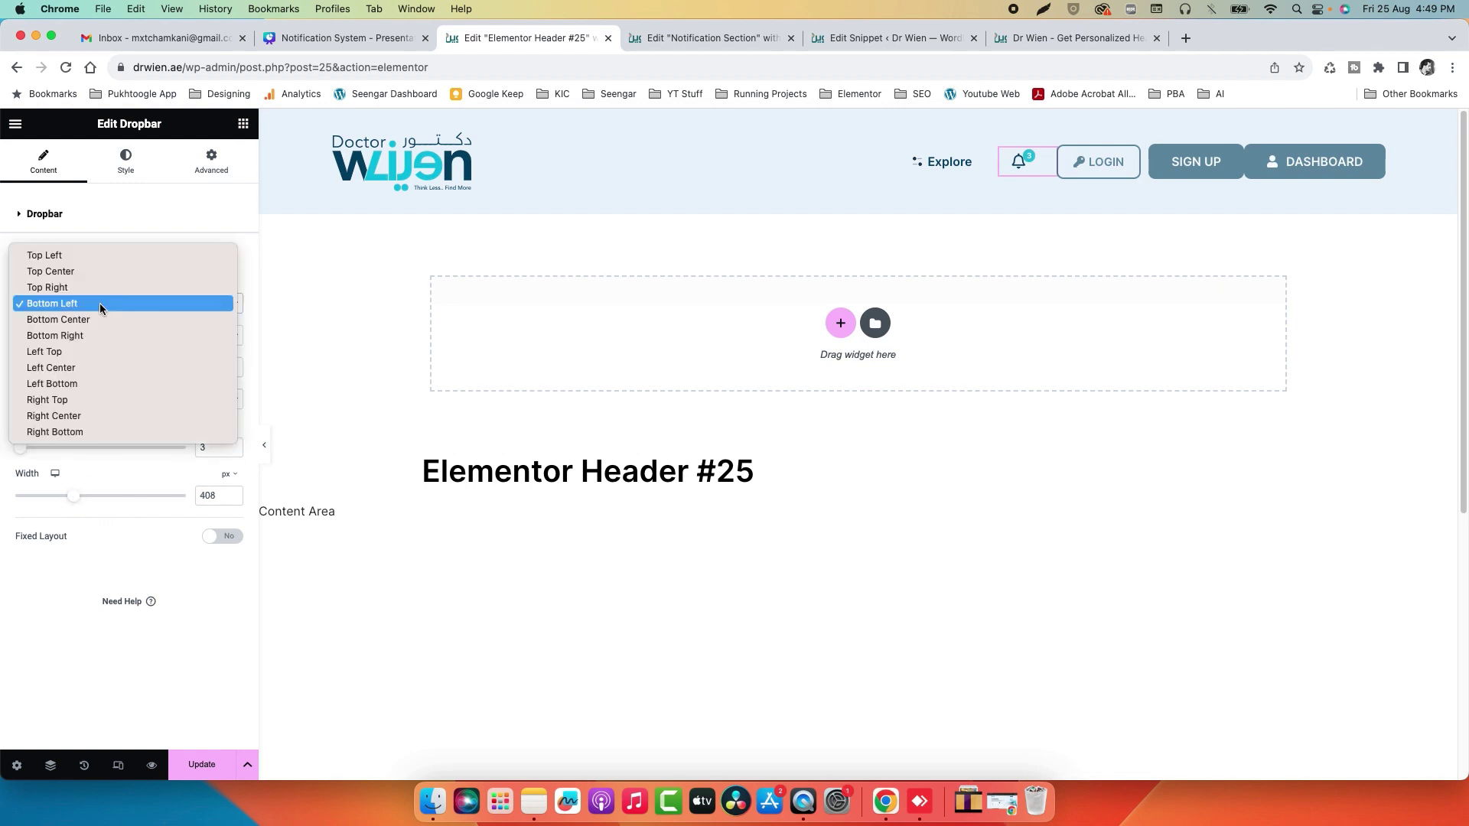
{"action": "left_click", "coordinate": [147, 220]}
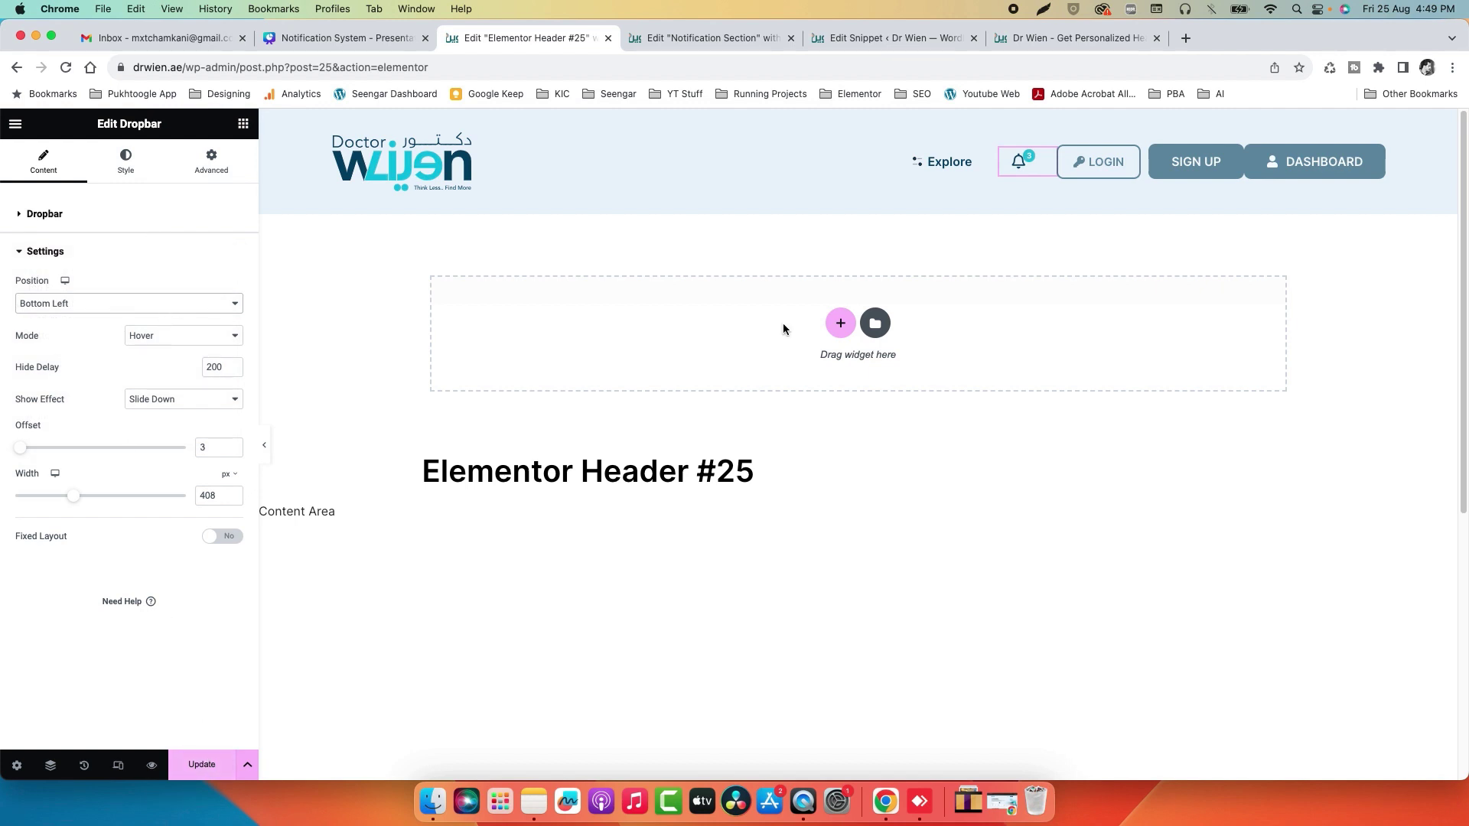
{"action": "left_click", "coordinate": [708, 37]}
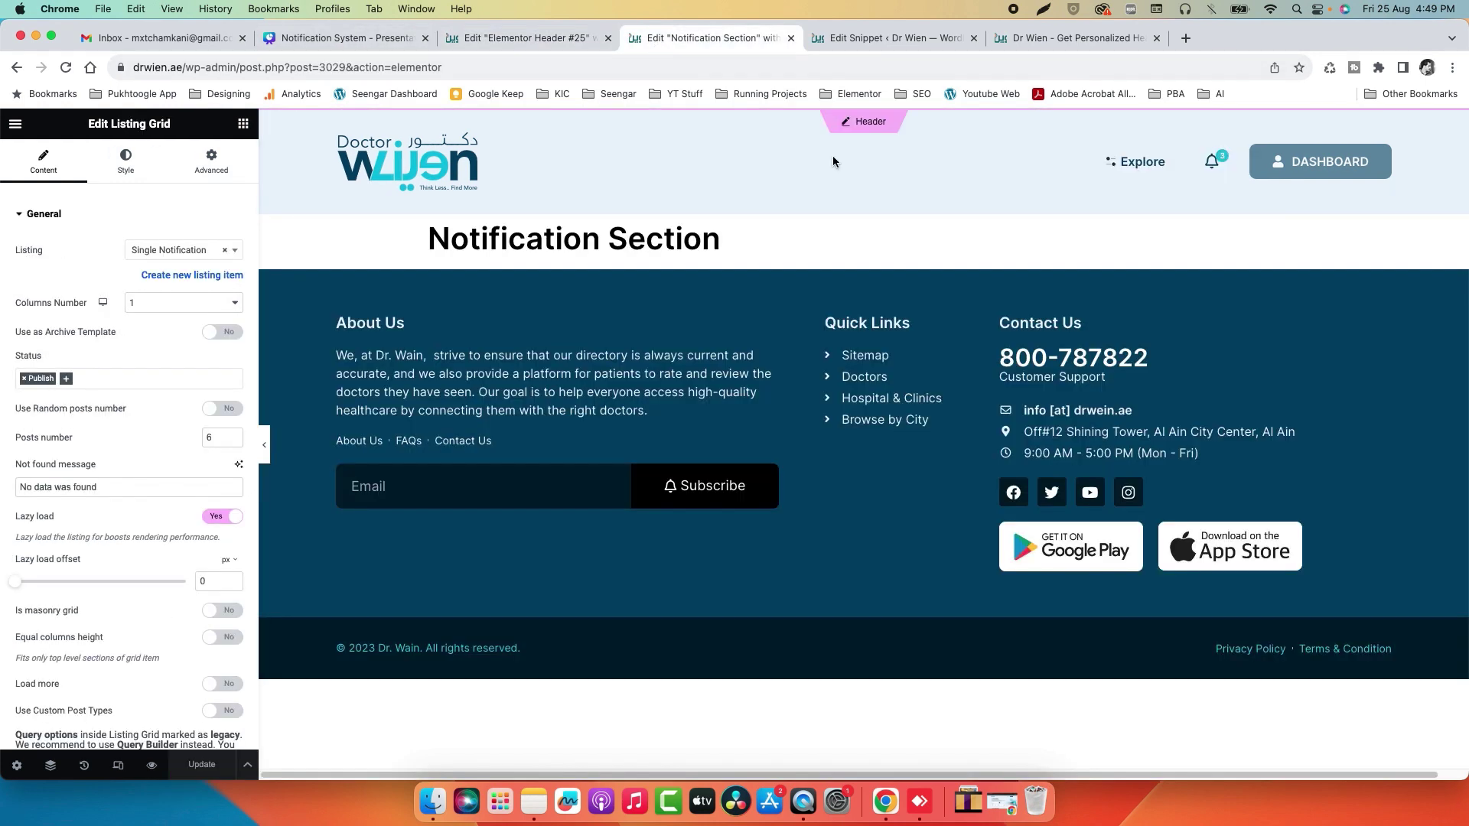
- Open the HTML widget's dismiss script and review its fa-check-circle click handler, listing field class and cct_id variable
{"action": "mouse_move", "coordinate": [1215, 153]}
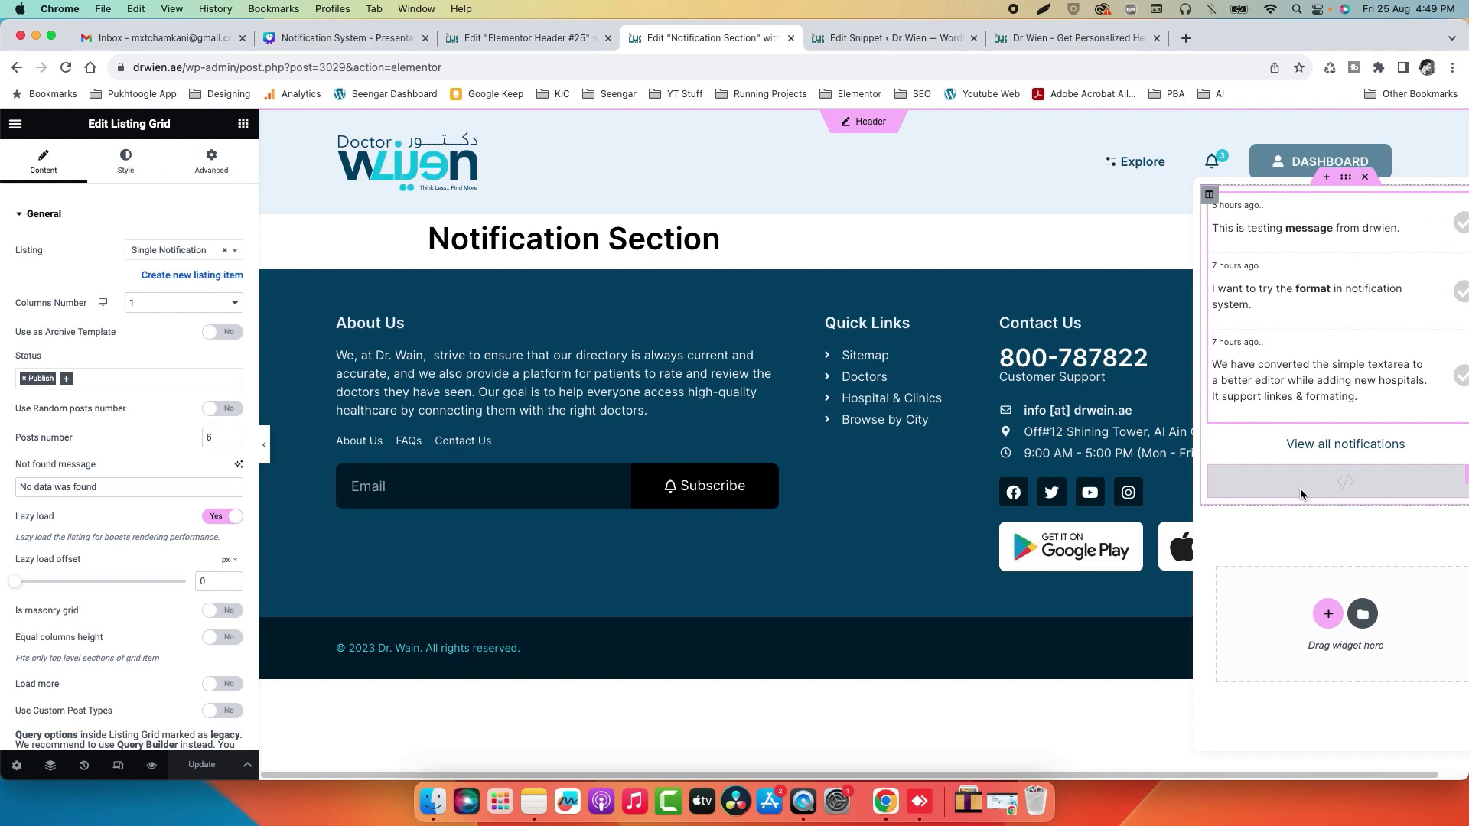
{"action": "left_click", "coordinate": [1301, 494]}
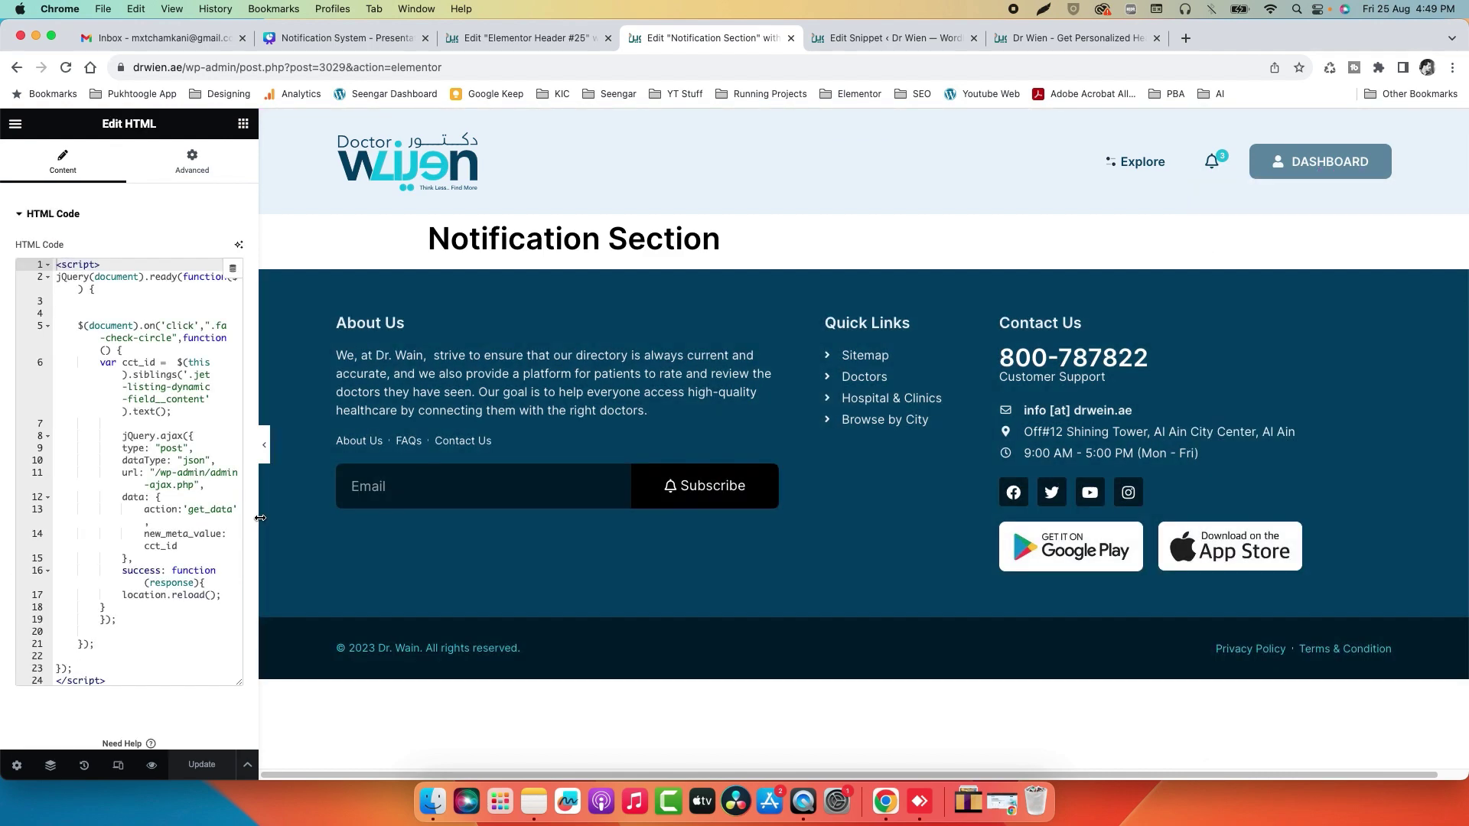
{"action": "left_click_drag", "start_coordinate": [260, 518], "coordinate": [521, 506]}
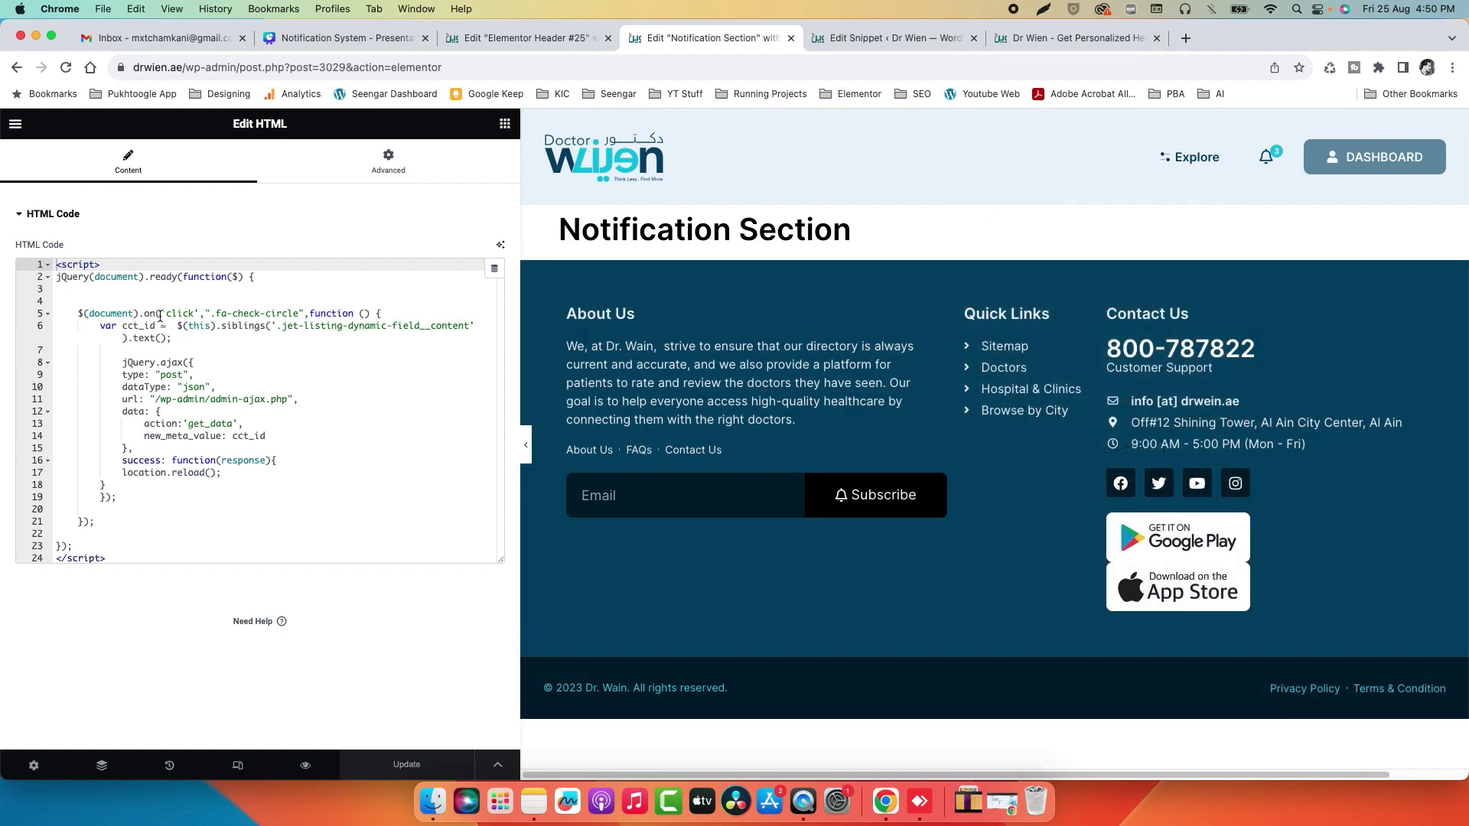
{"action": "left_click_drag", "start_coordinate": [217, 316], "coordinate": [293, 316]}
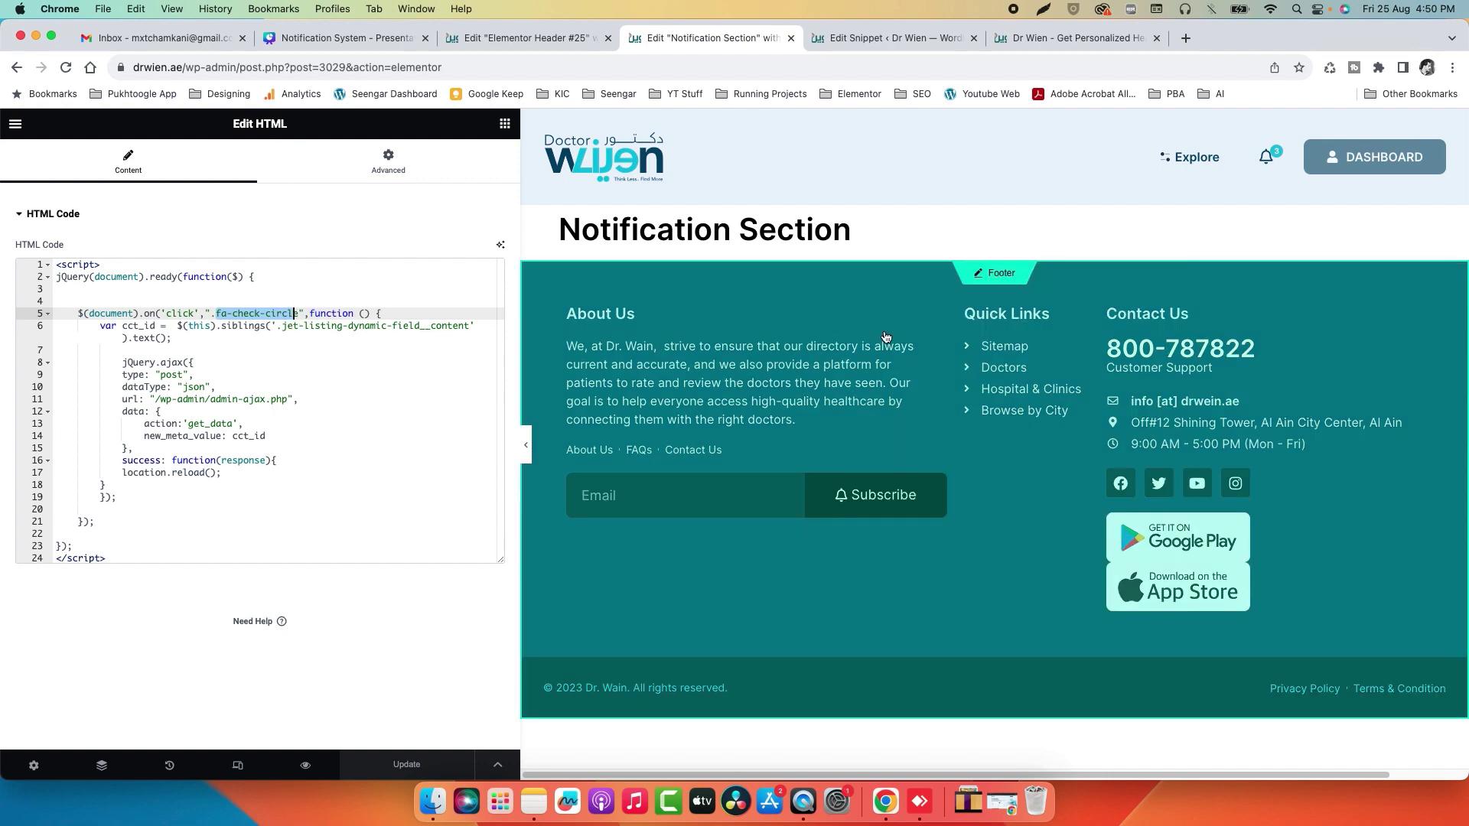
{"action": "mouse_move", "coordinate": [1270, 165]}
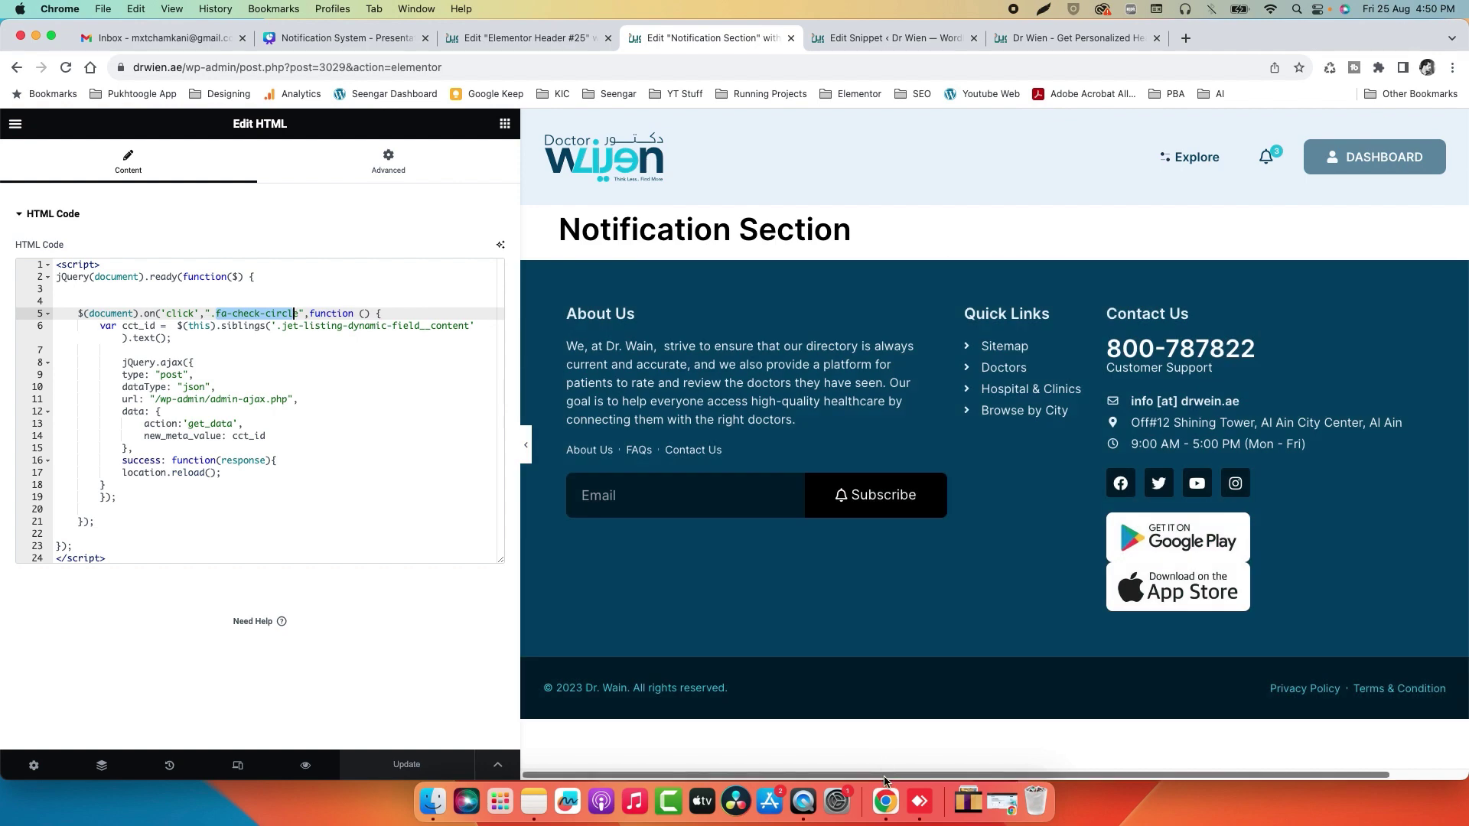
{"action": "left_click_drag", "start_coordinate": [885, 777], "coordinate": [964, 776]}
{"action": "mouse_move", "coordinate": [1184, 161]}
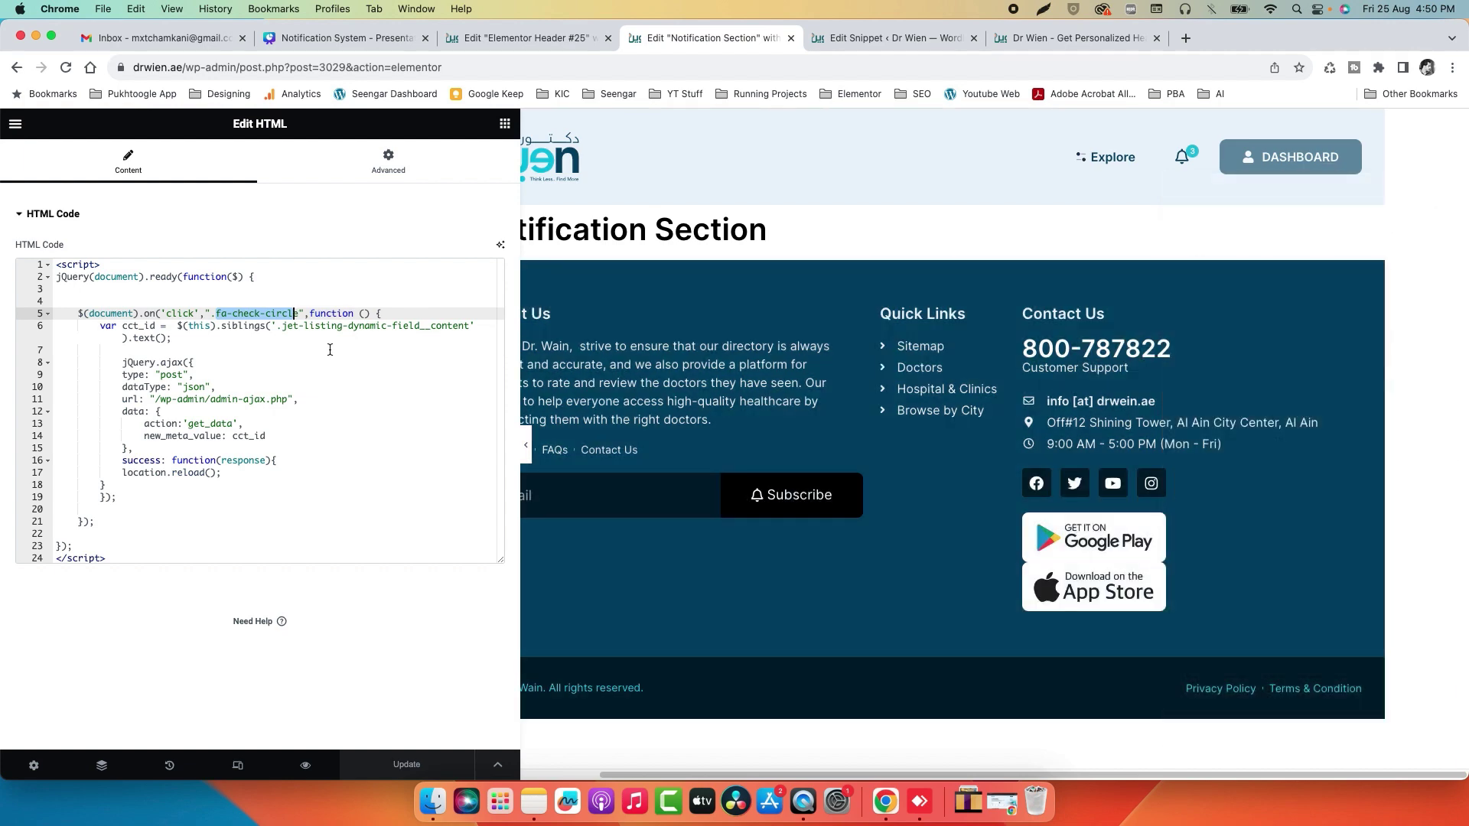
{"action": "left_click_drag", "start_coordinate": [283, 326], "coordinate": [455, 325]}
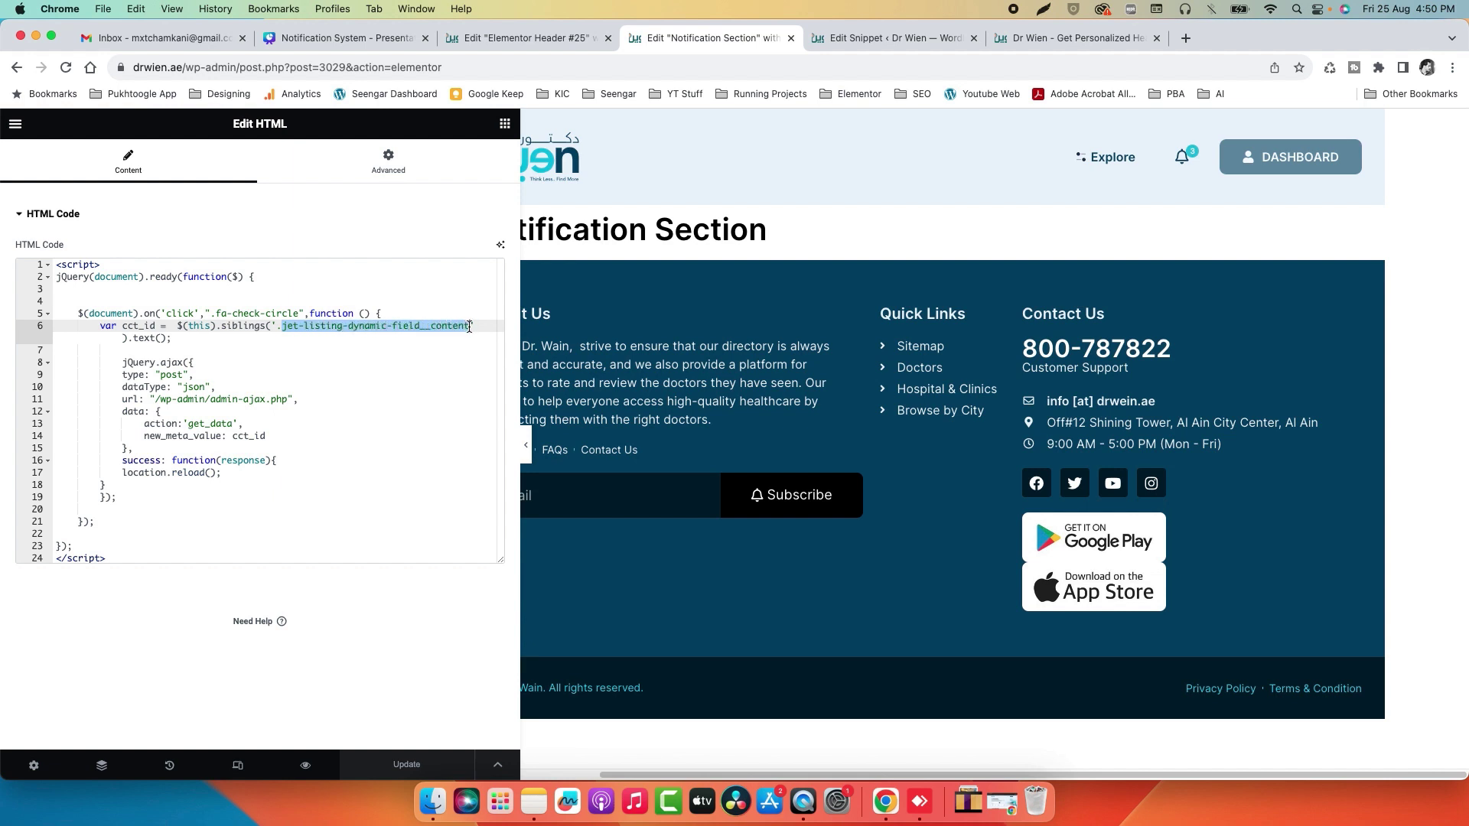
{"action": "left_click_drag", "start_coordinate": [122, 326], "coordinate": [156, 327]}
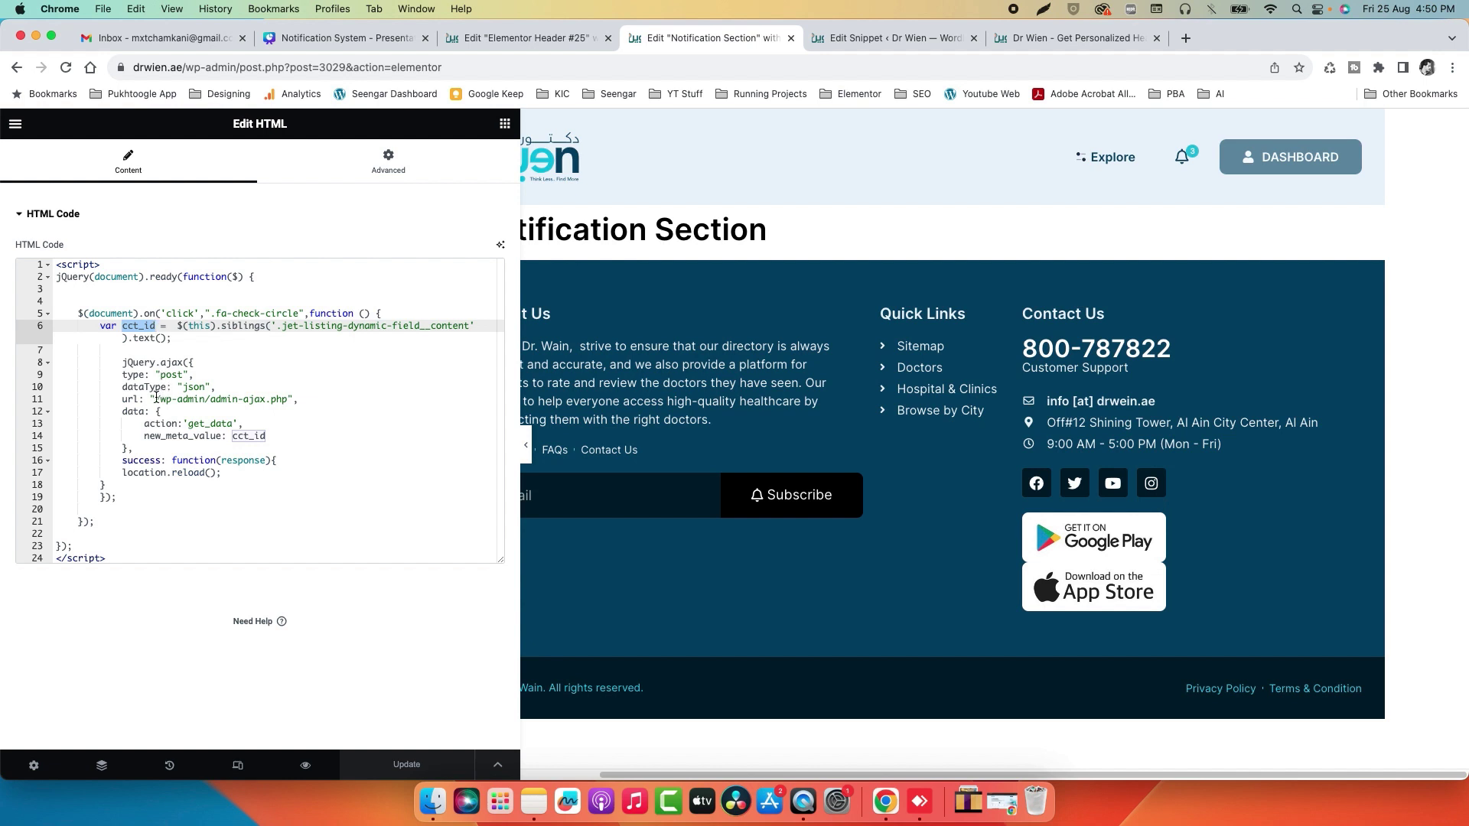
- Review the AJAX request's admin-ajax URL, json dataType and get_data action, then view the PHP snippet
{"action": "left_click_drag", "start_coordinate": [156, 399], "coordinate": [291, 399]}
{"action": "left_click", "coordinate": [270, 383]}
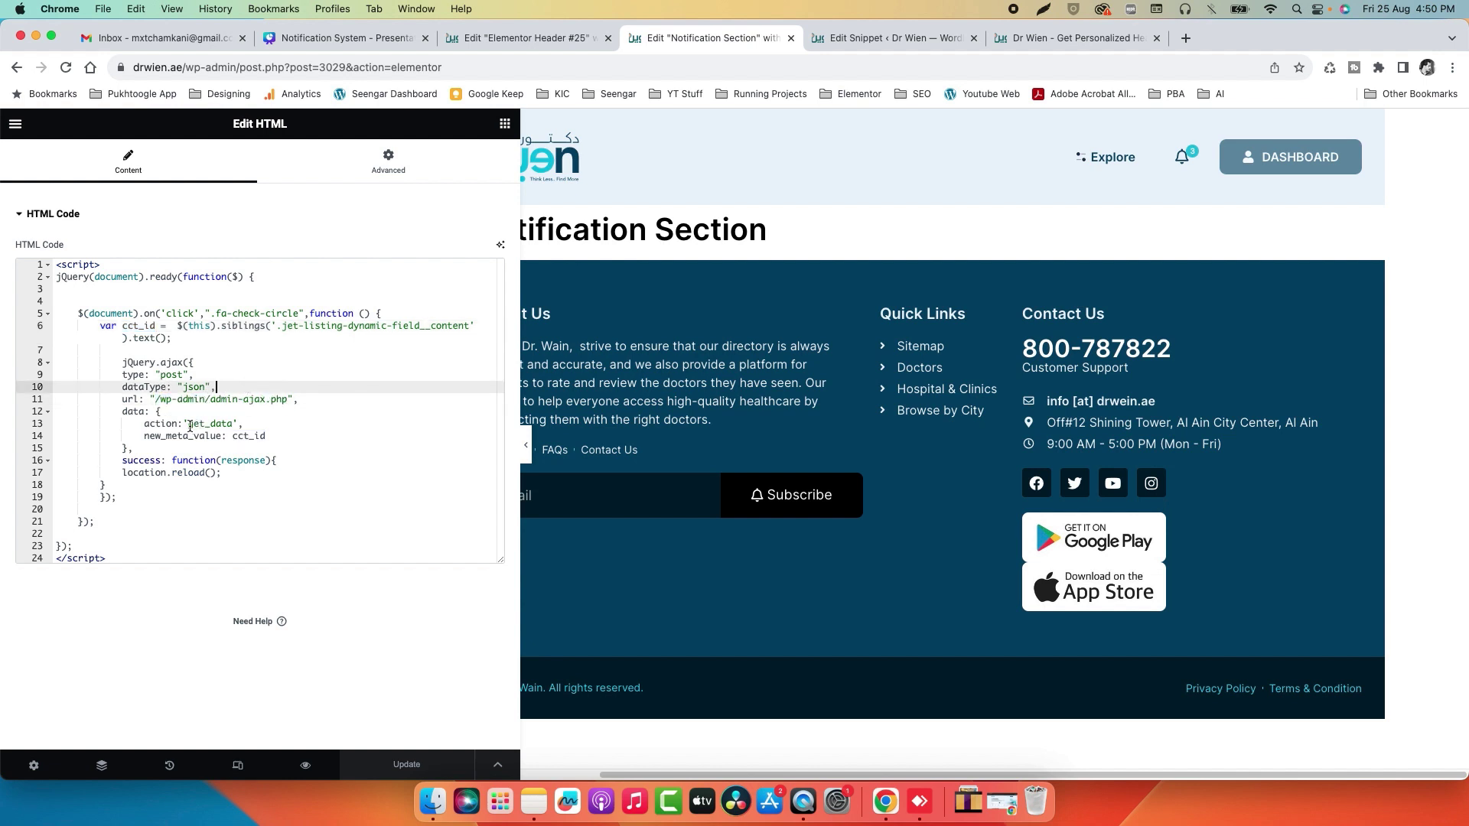
{"action": "left_click_drag", "start_coordinate": [189, 425], "coordinate": [272, 437]}
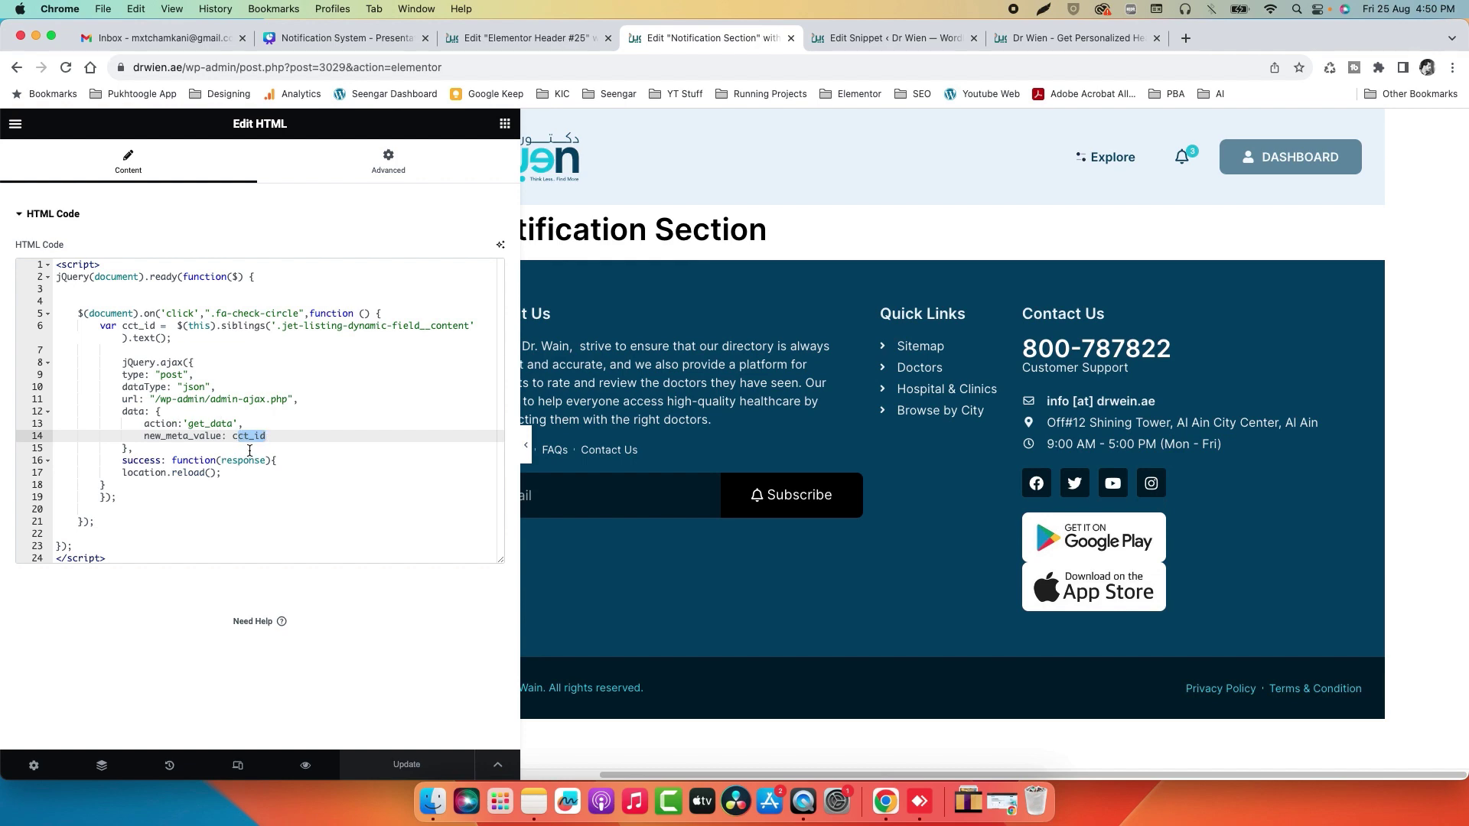
{"action": "left_click", "coordinate": [854, 38]}
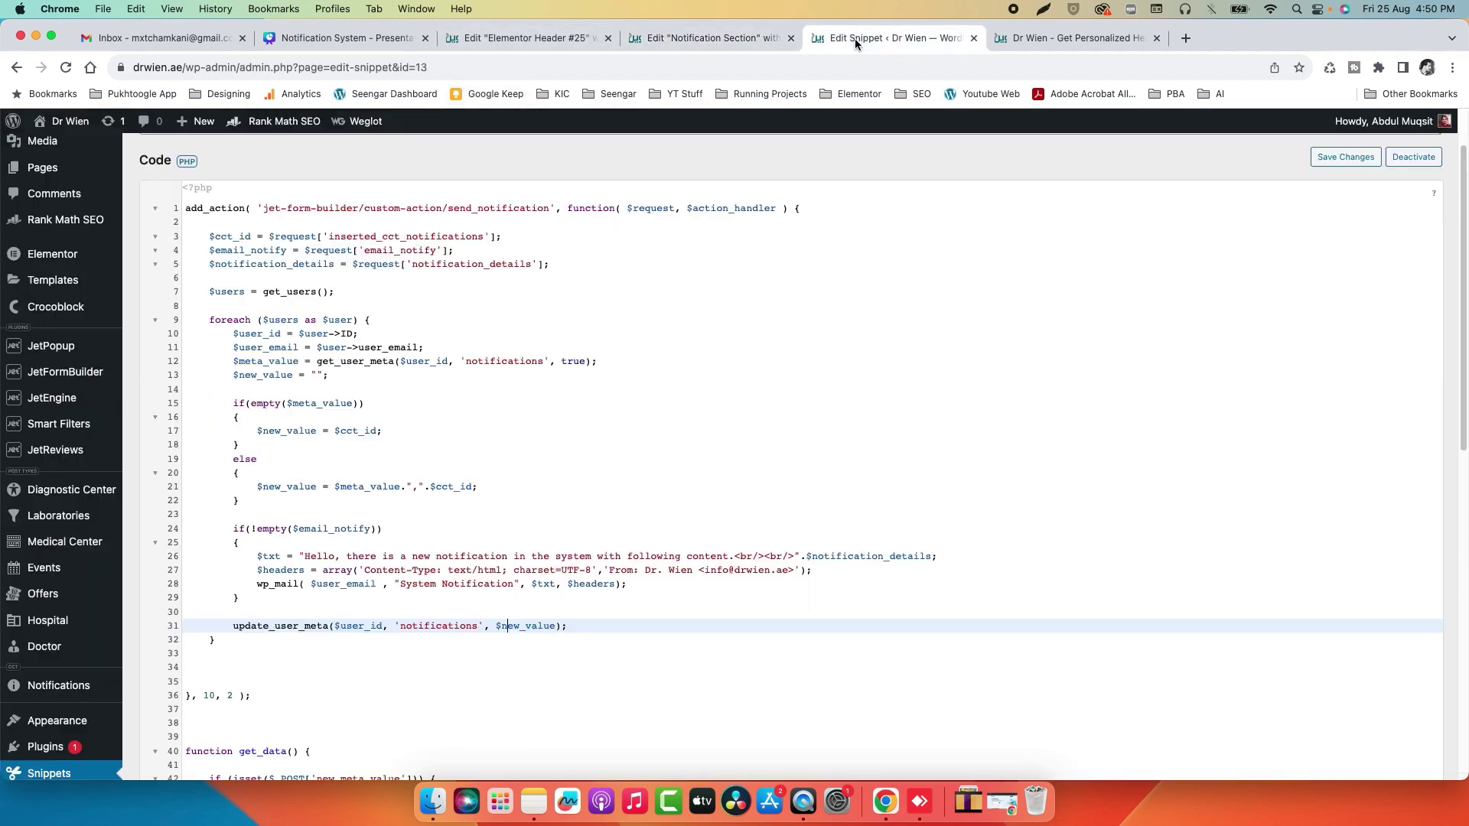
{"action": "scroll", "coordinate": [409, 382], "scroll_direction": "down", "scroll_amount": 10}
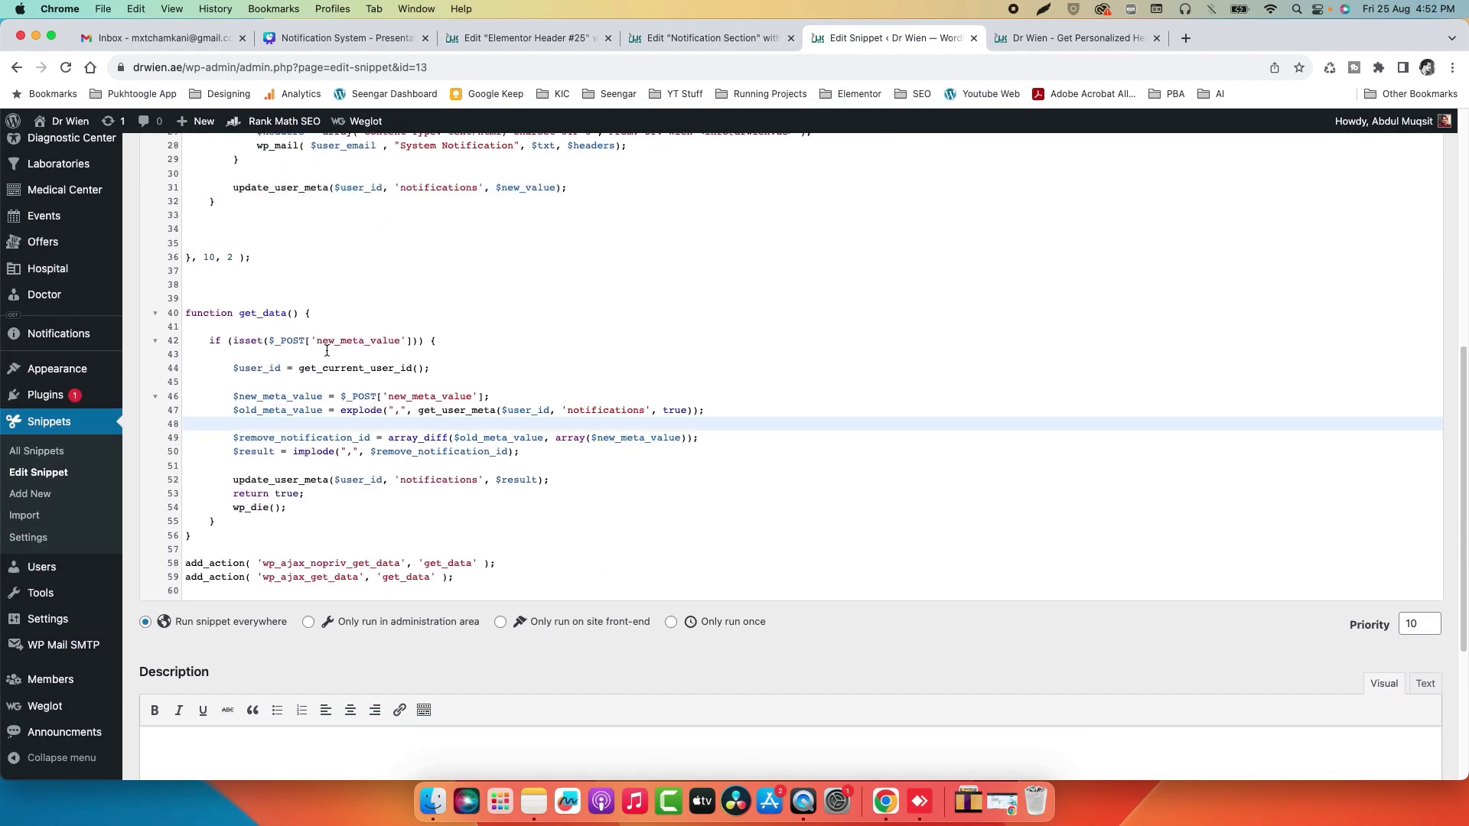
{"action": "double_click", "coordinate": [325, 341]}
{"action": "left_click", "coordinate": [325, 341]}
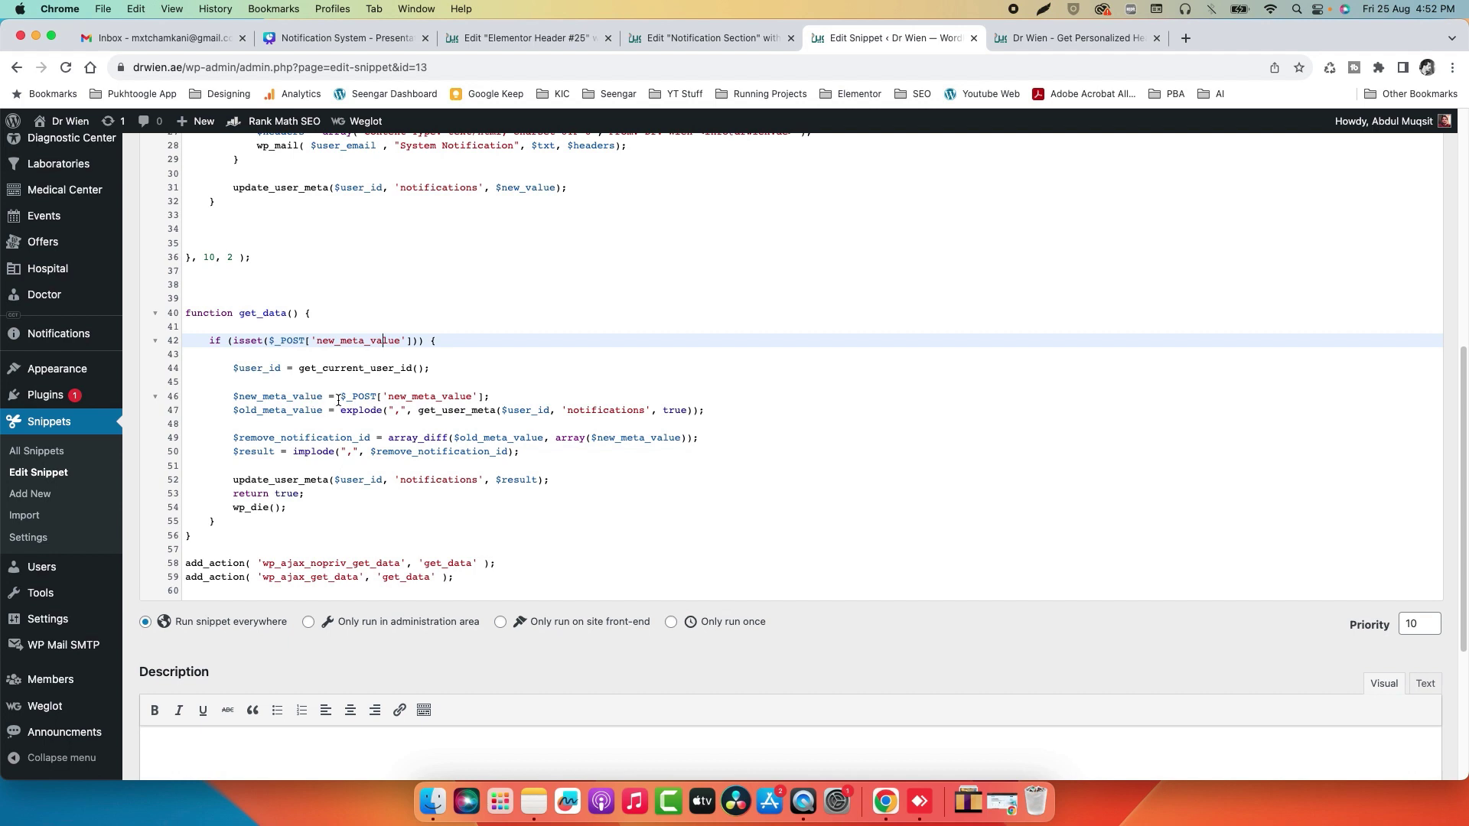
{"action": "left_click_drag", "start_coordinate": [335, 438], "coordinate": [425, 437]}
{"action": "left_click", "coordinate": [425, 438]}
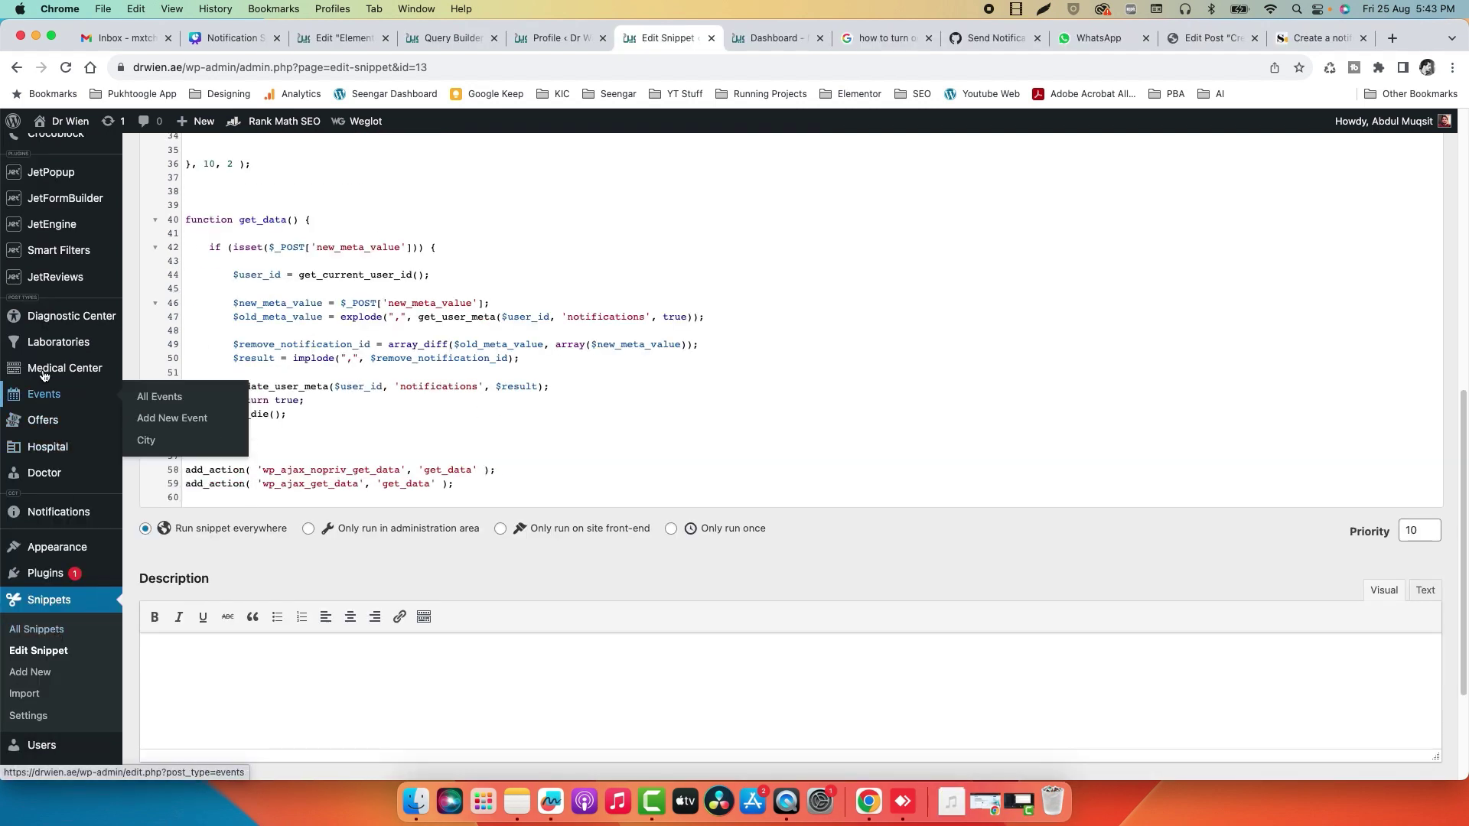
- Open the Show User Notification query in the JetEngine Query Builder
{"action": "mouse_move", "coordinate": [57, 229]}
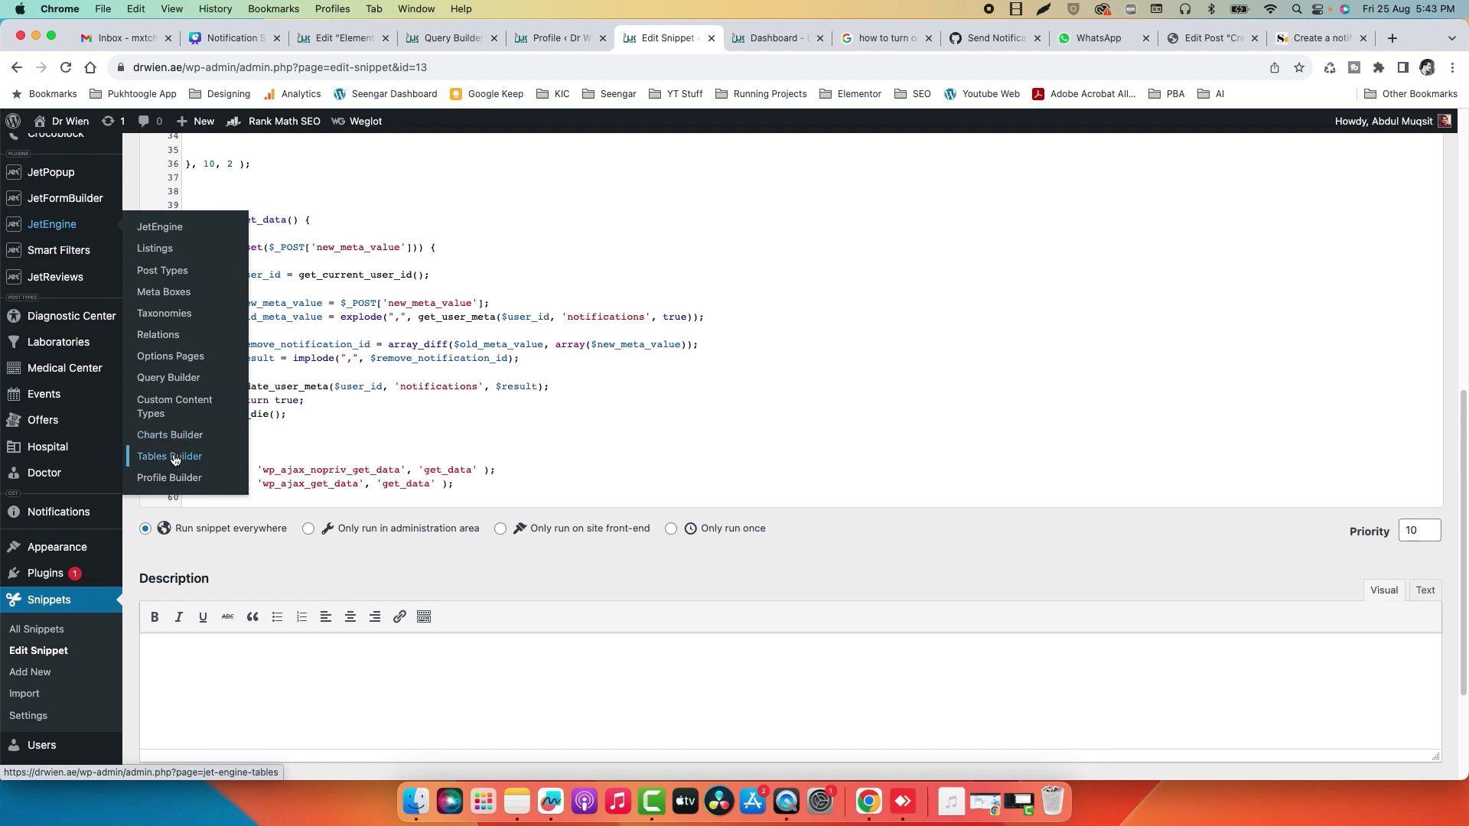
{"action": "left_click", "coordinate": [167, 380]}
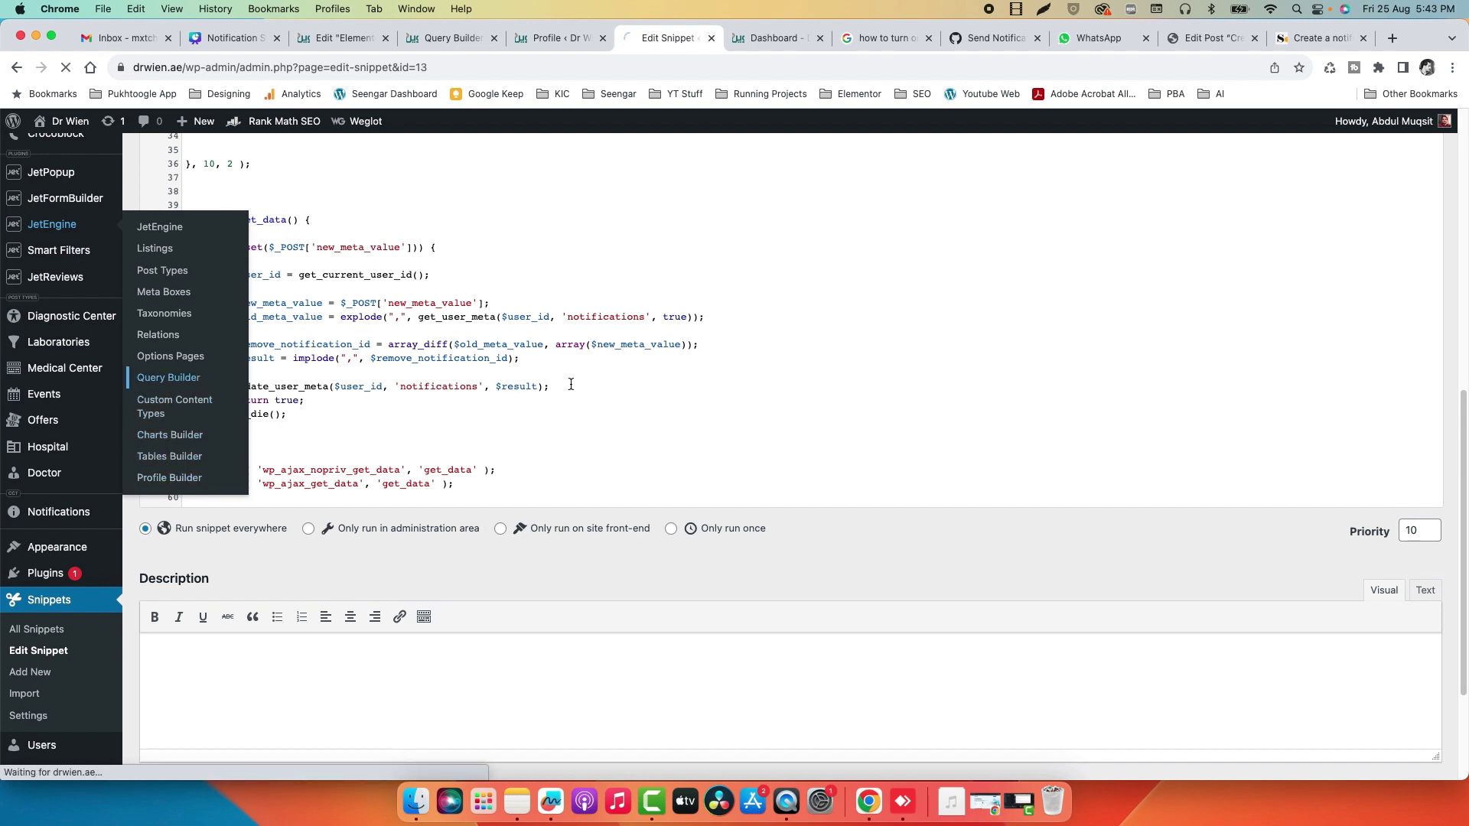
{"action": "scroll", "coordinate": [400, 482], "scroll_direction": "down", "scroll_amount": 3}
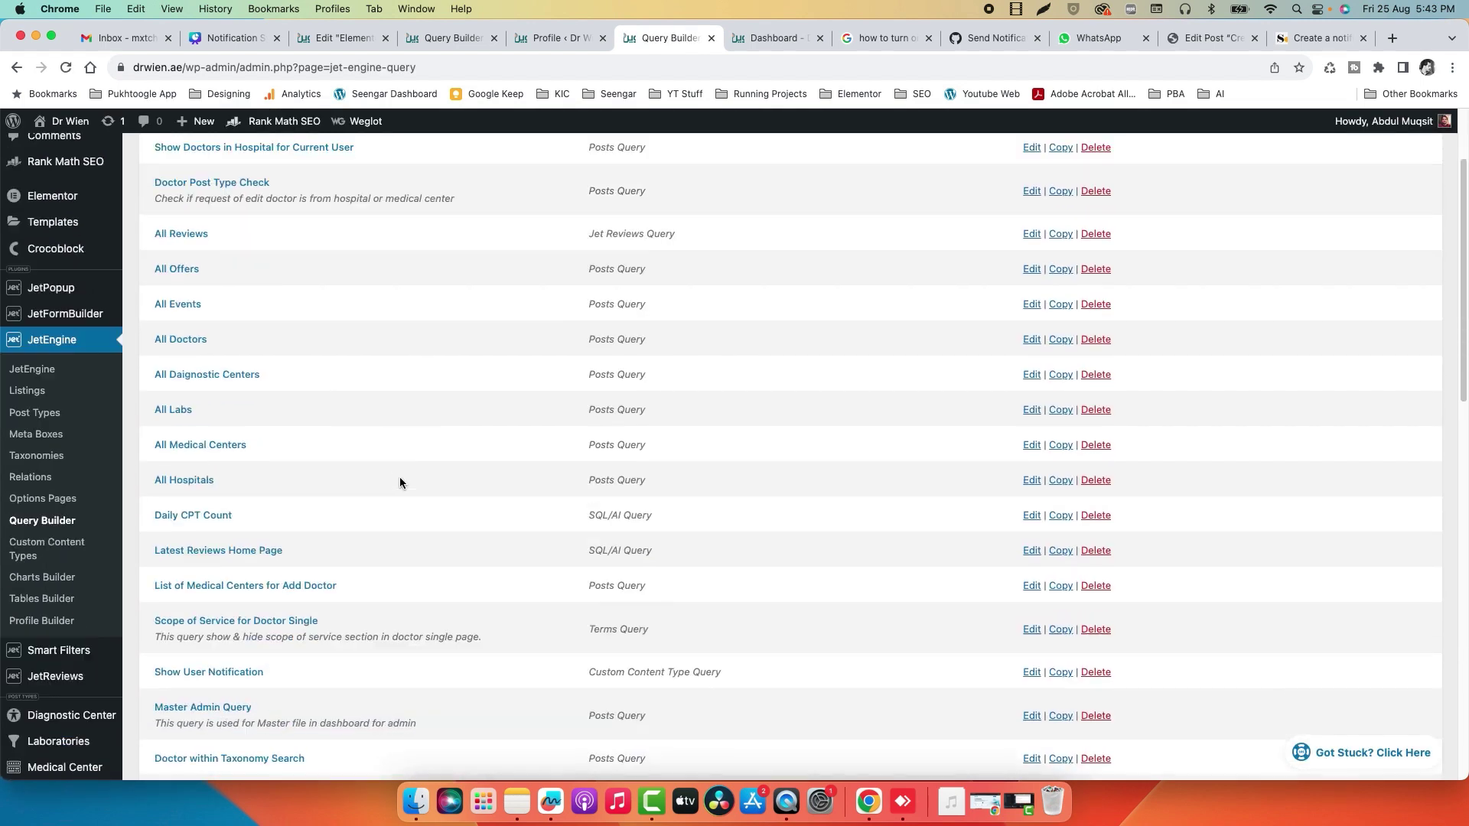
{"action": "scroll", "coordinate": [399, 482], "scroll_direction": "down", "scroll_amount": 3}
{"action": "left_click", "coordinate": [219, 562]}
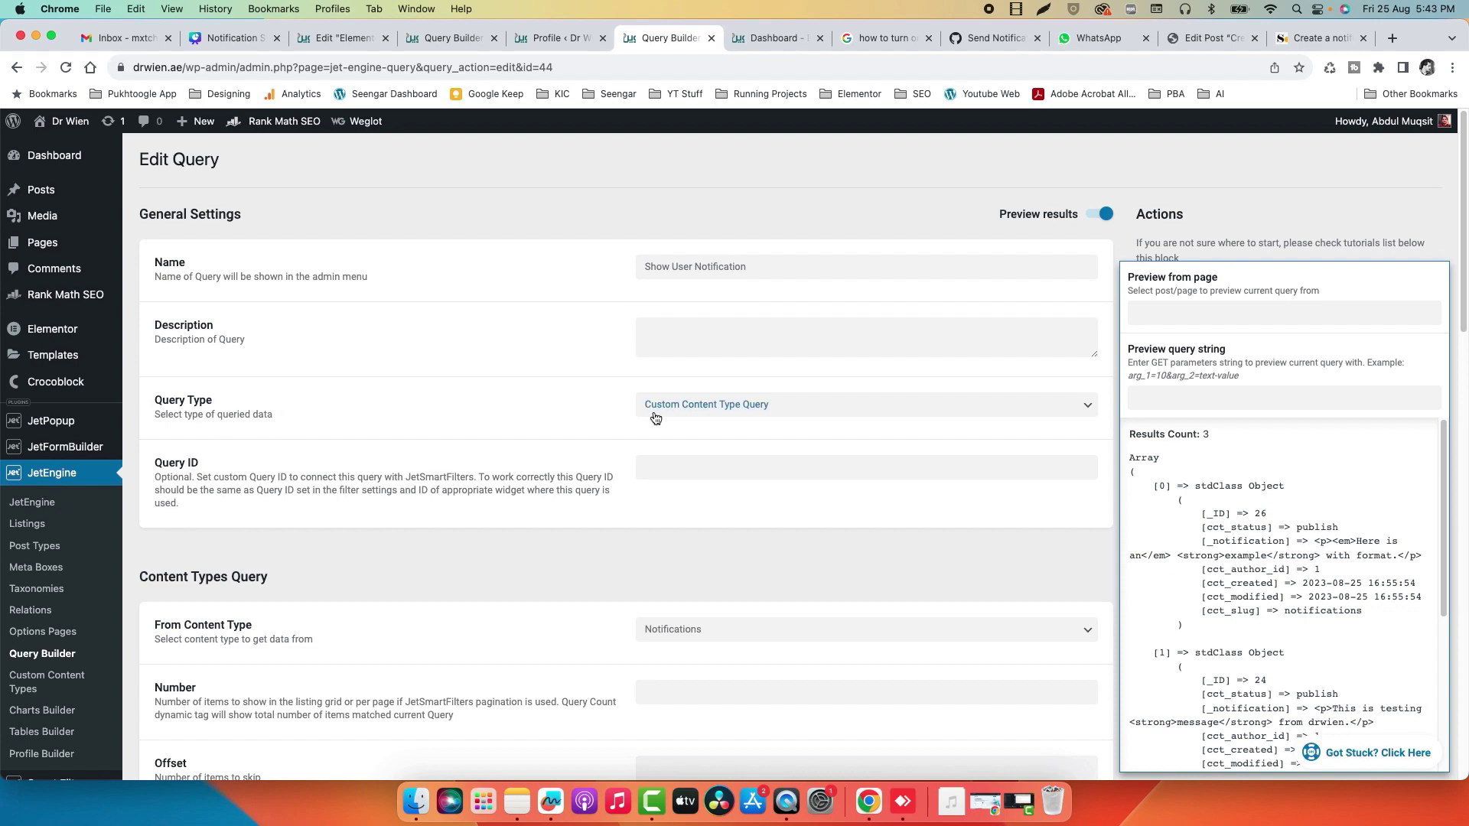
- Check the query condition uses field Item ID with the In the list operator
{"action": "scroll", "coordinate": [604, 391], "scroll_direction": "down", "scroll_amount": 5}
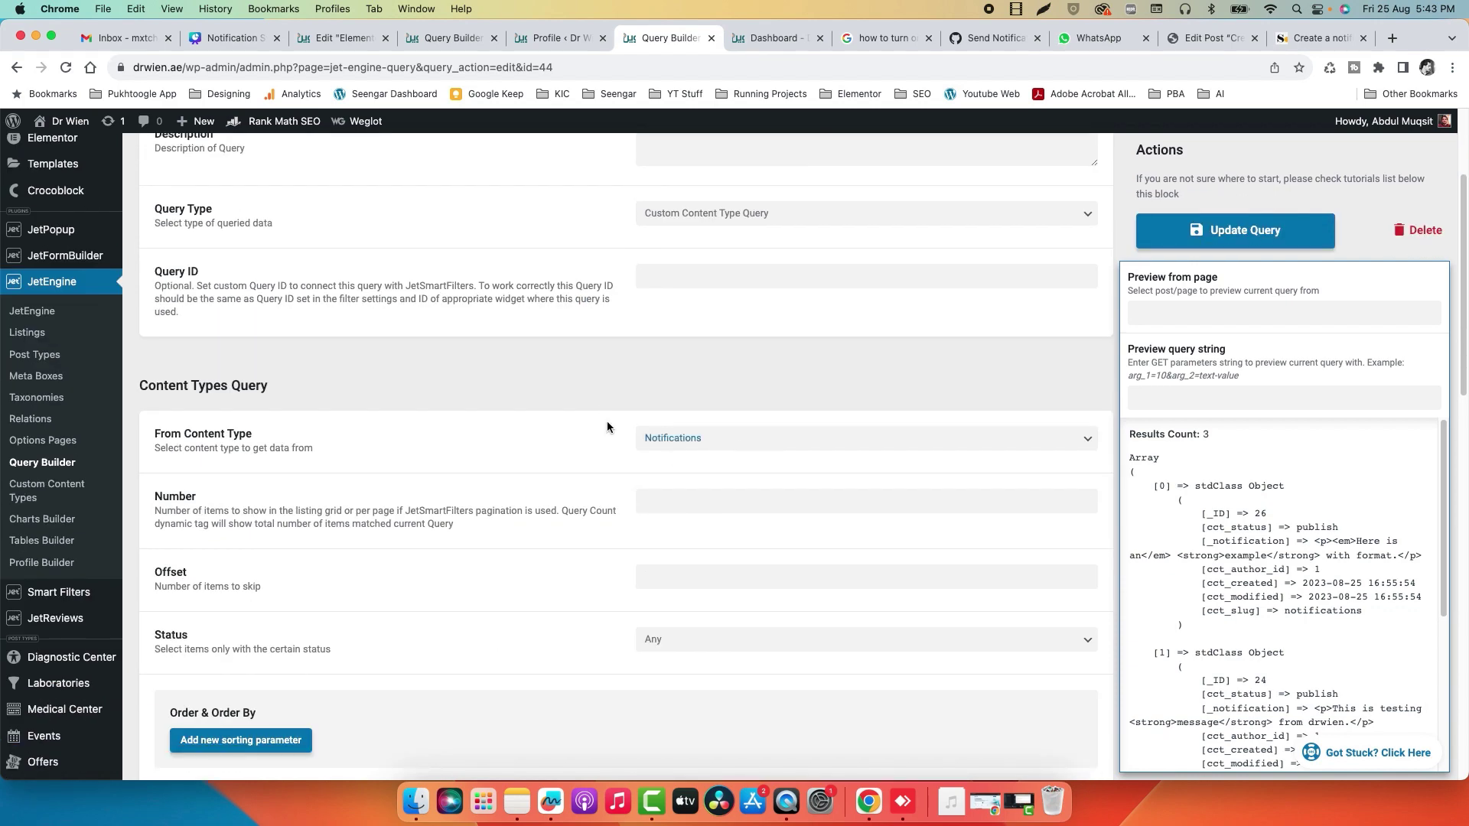
{"action": "scroll", "coordinate": [608, 427], "scroll_direction": "down", "scroll_amount": 10}
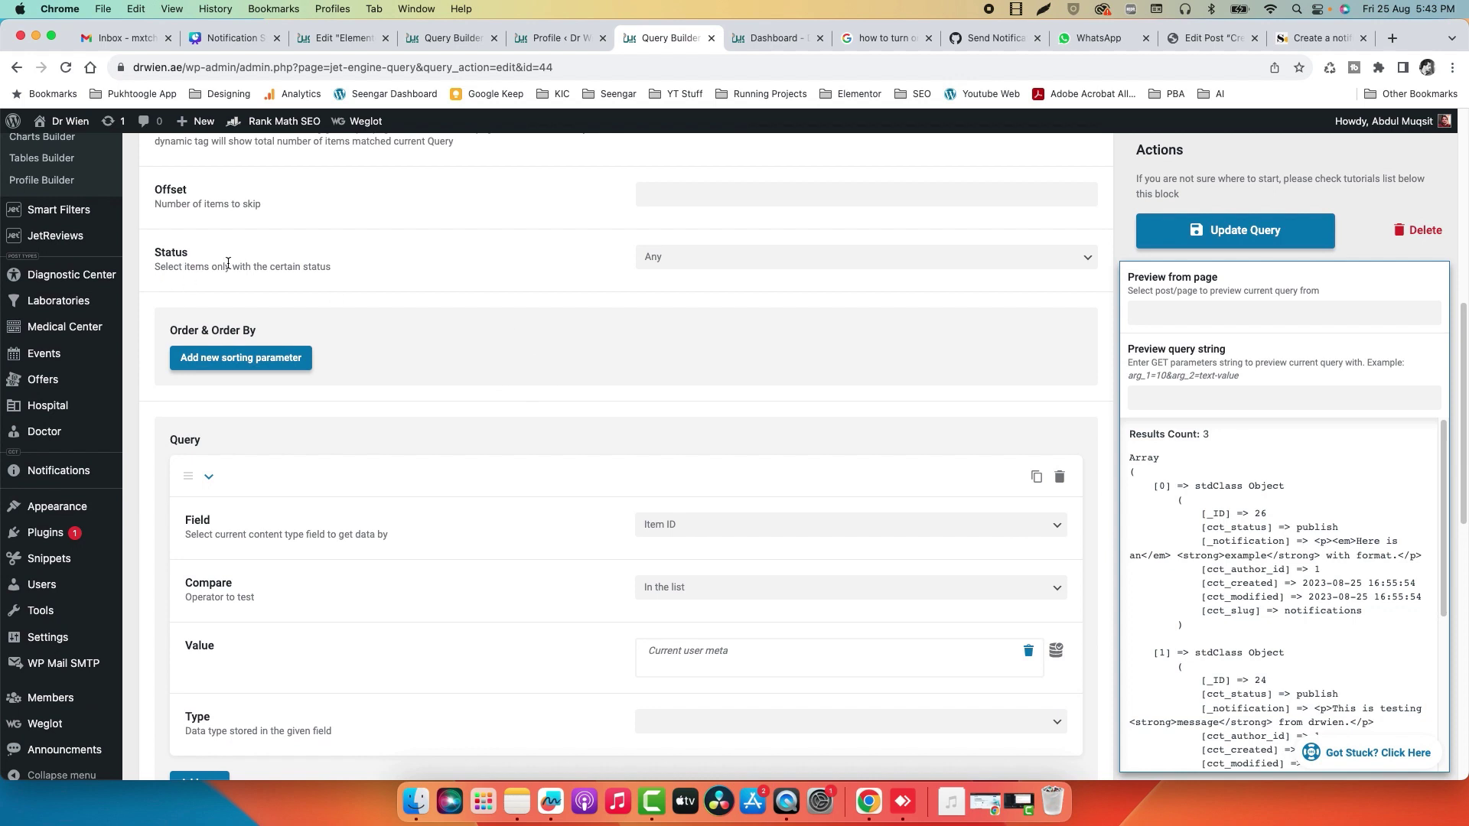
{"action": "scroll", "coordinate": [436, 329], "scroll_direction": "down", "scroll_amount": 1}
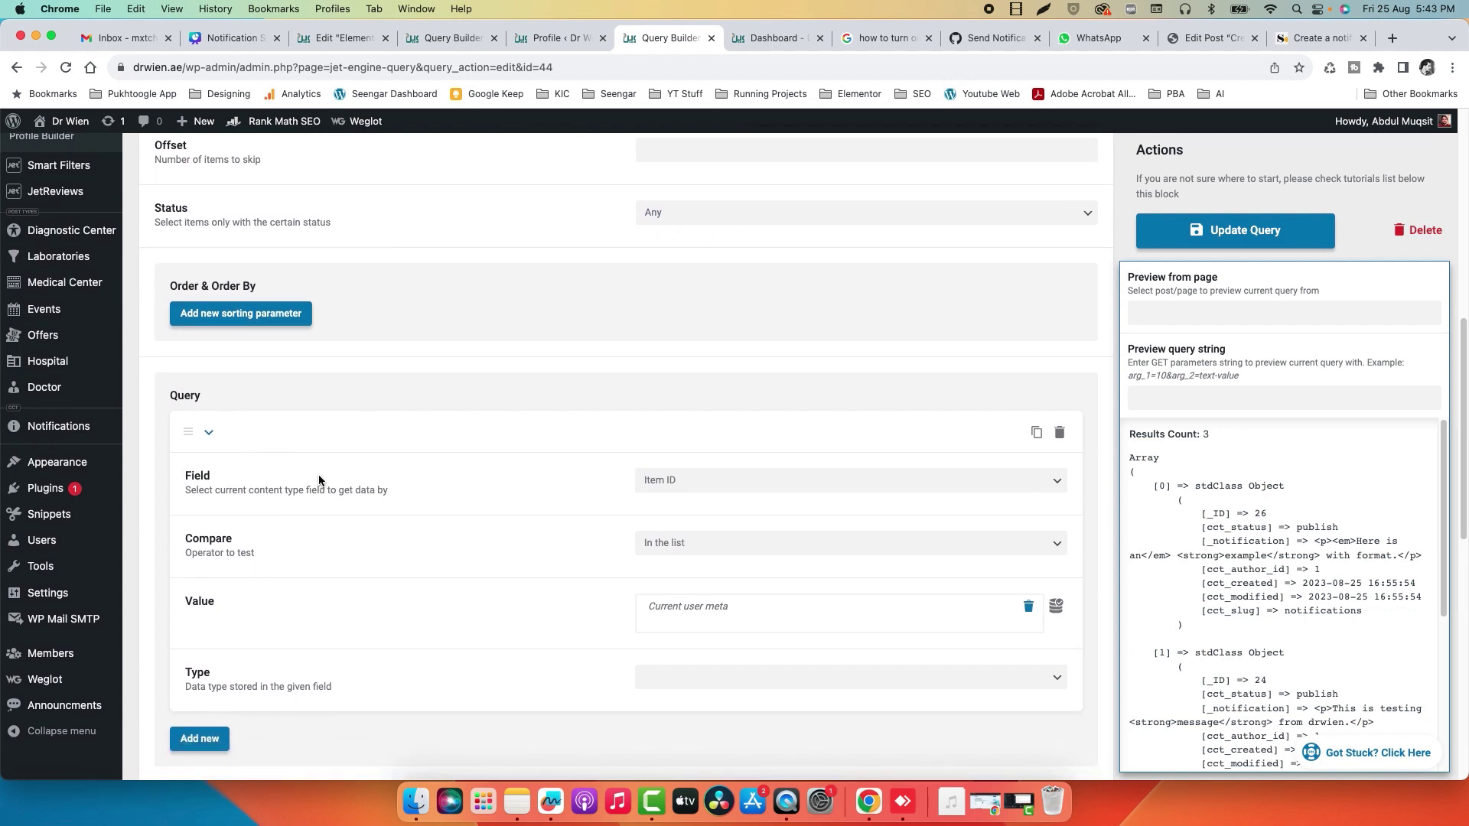
{"action": "scroll", "coordinate": [321, 481], "scroll_direction": "down", "scroll_amount": 1}
{"action": "left_click", "coordinate": [668, 443]}
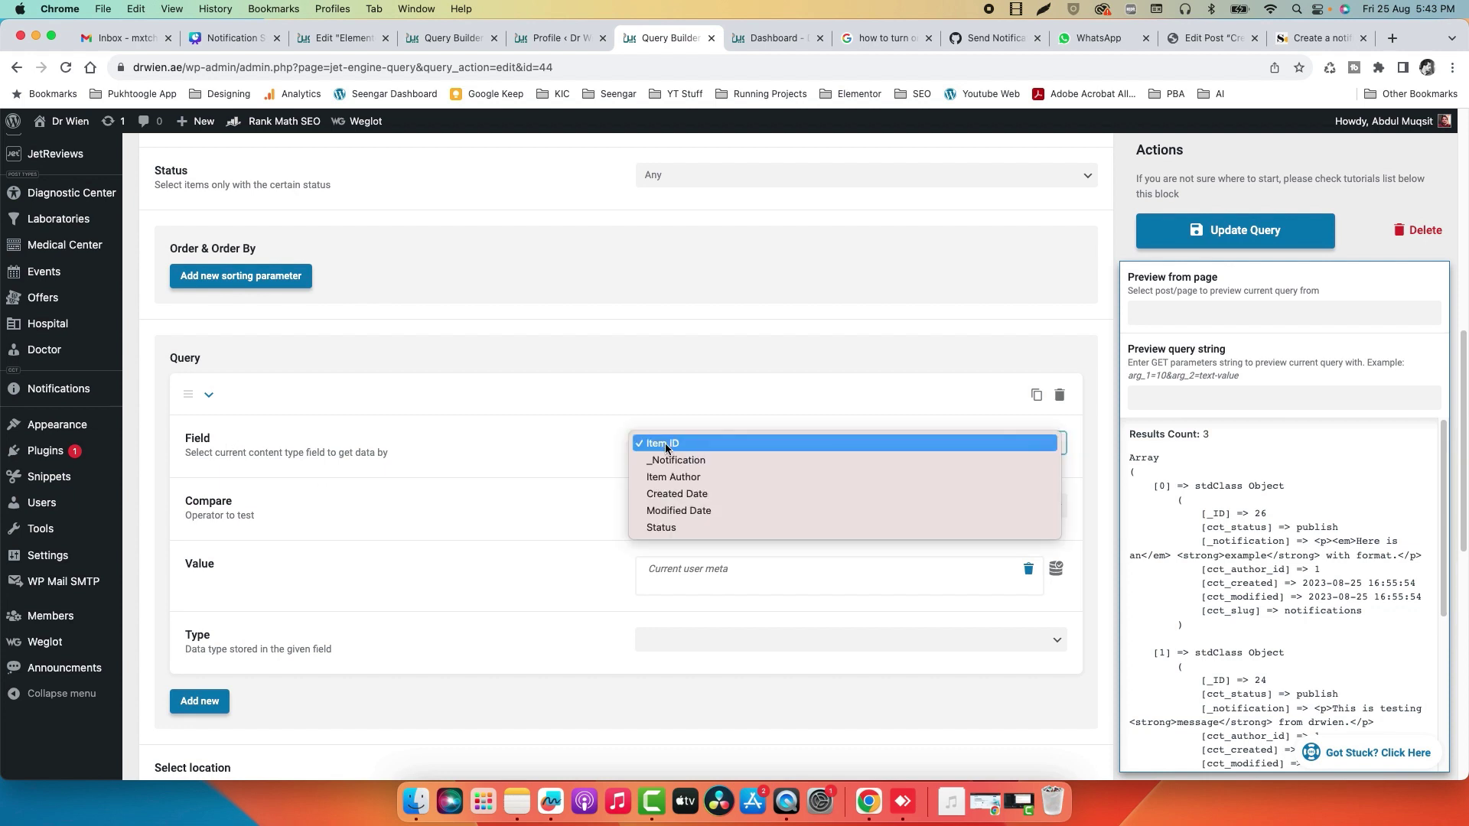
{"action": "left_click", "coordinate": [664, 444]}
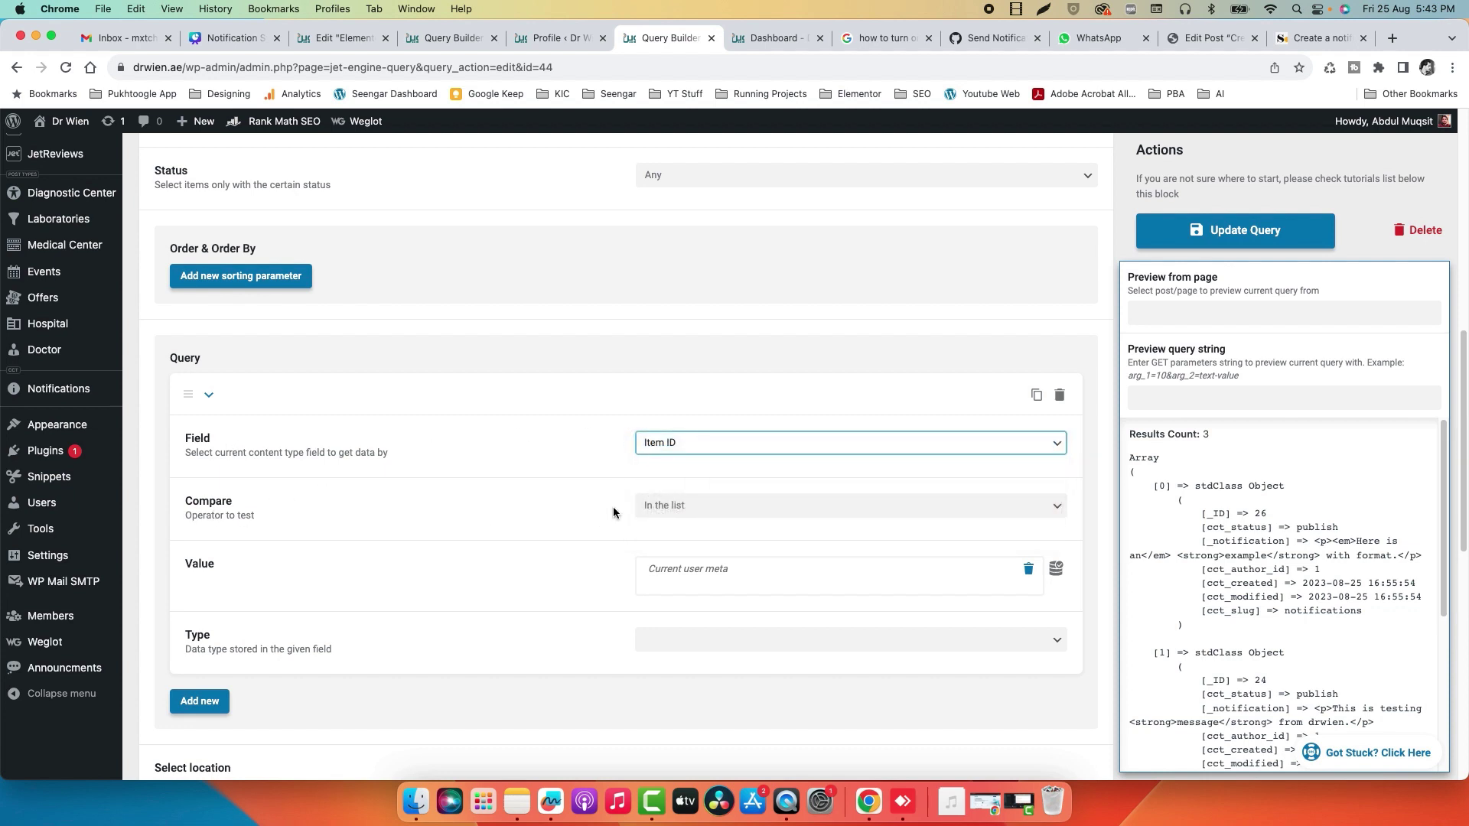
{"action": "left_click", "coordinate": [661, 505]}
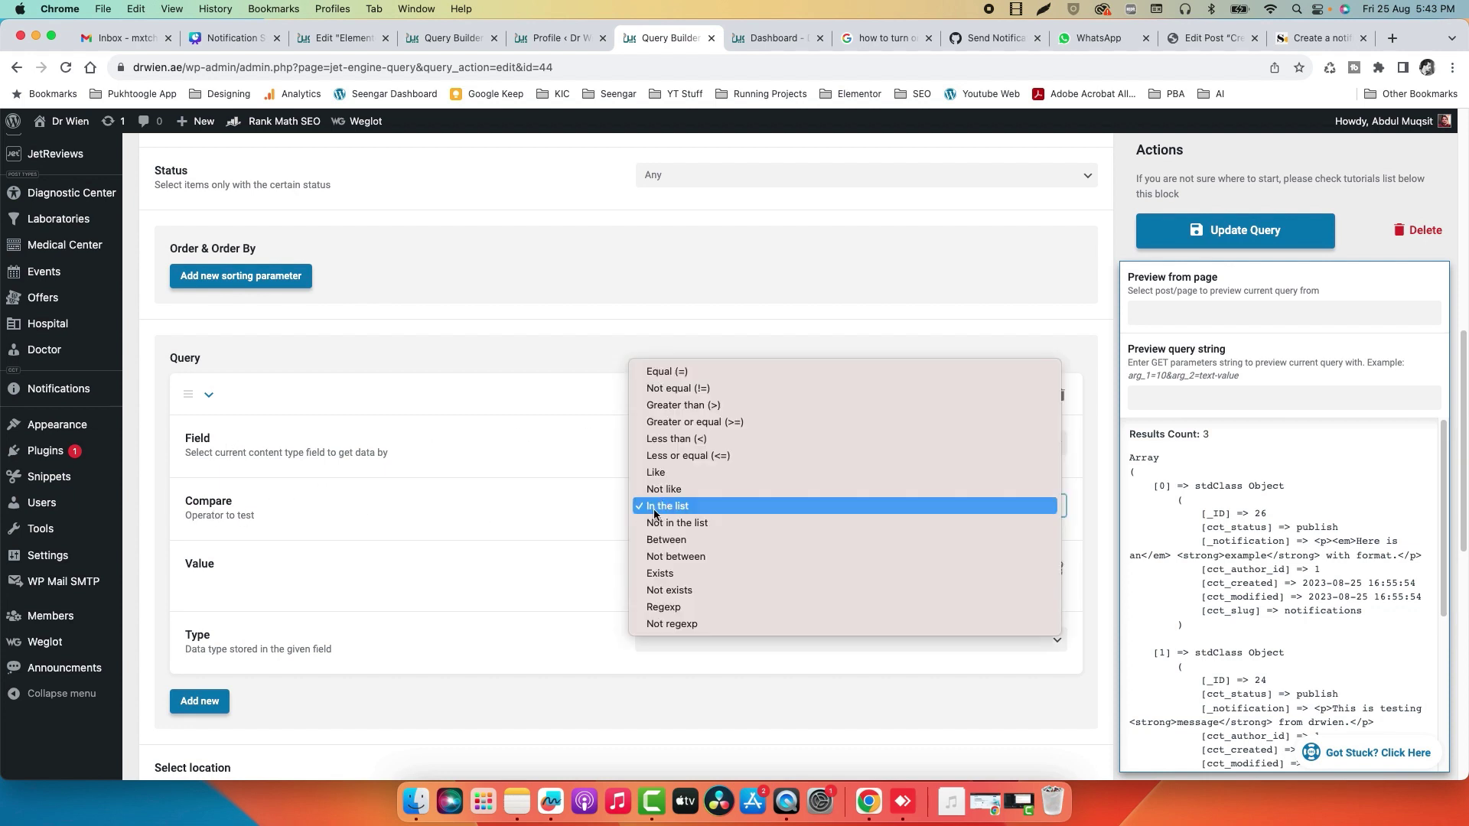
{"action": "left_click", "coordinate": [662, 507]}
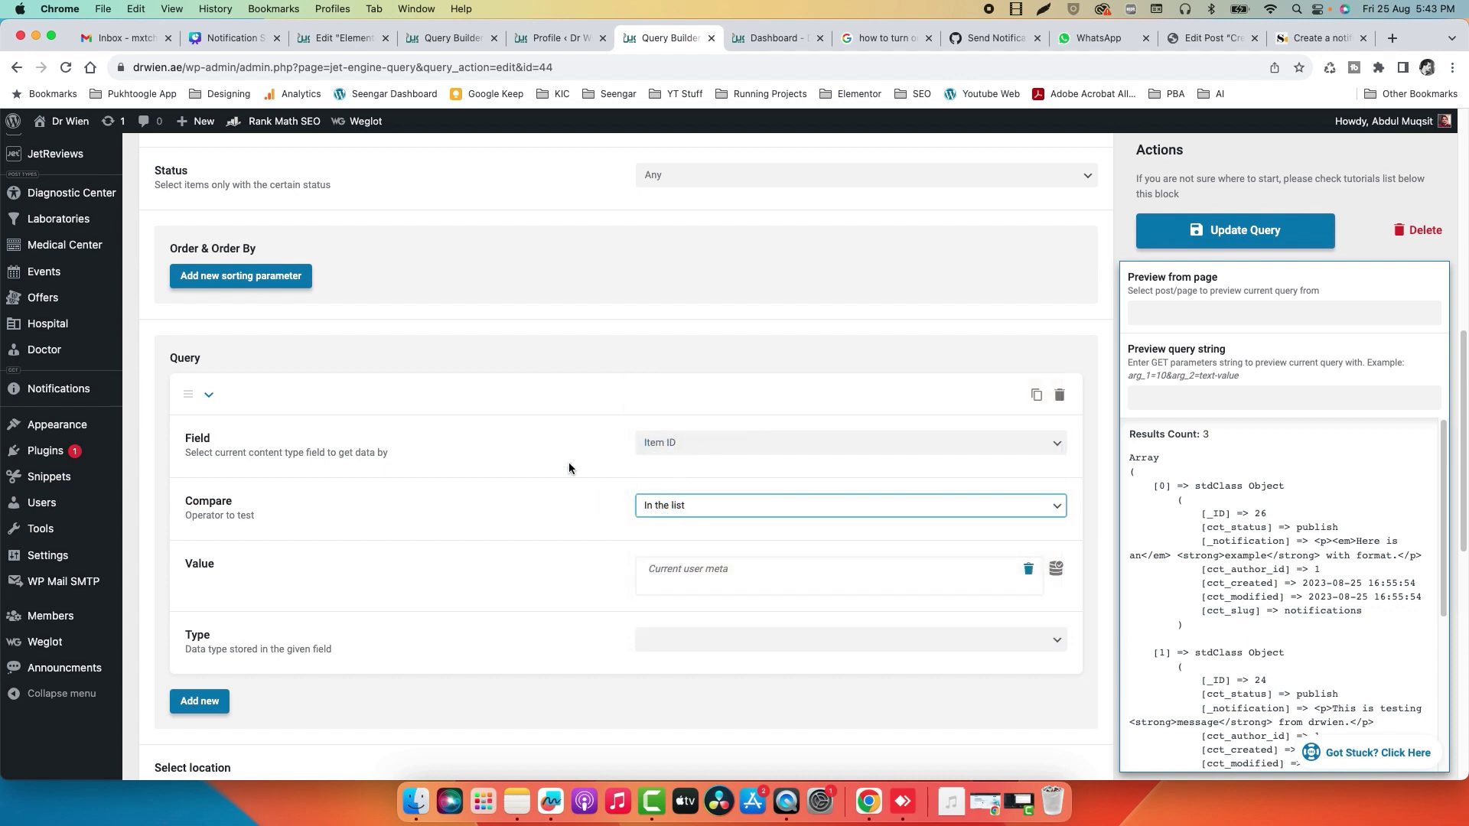
- Check the value is Current user meta 'notifications', returning 3 results
{"action": "scroll", "coordinate": [567, 462], "scroll_direction": "down", "scroll_amount": 3}
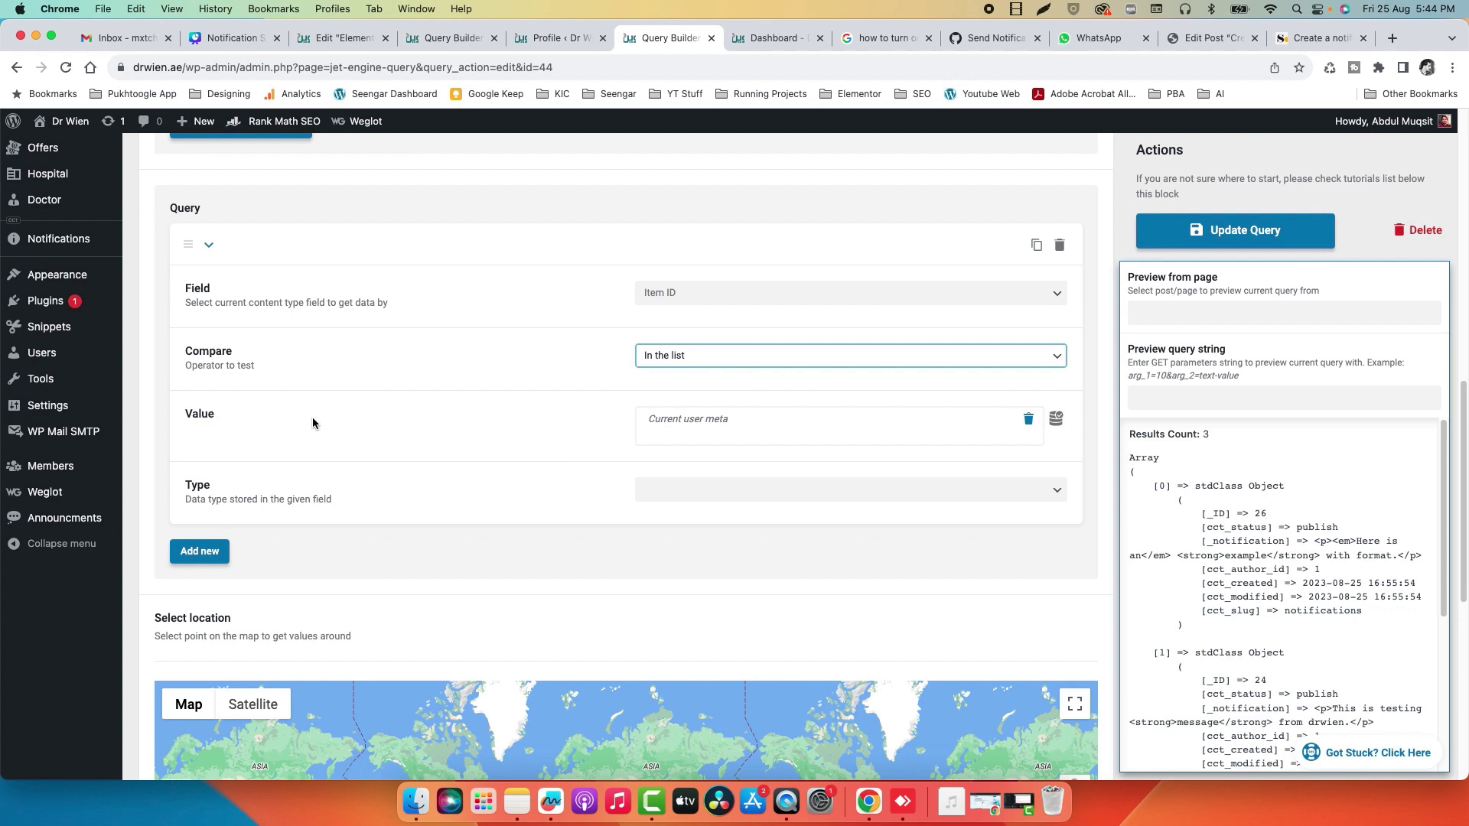
{"action": "left_click", "coordinate": [666, 427]}
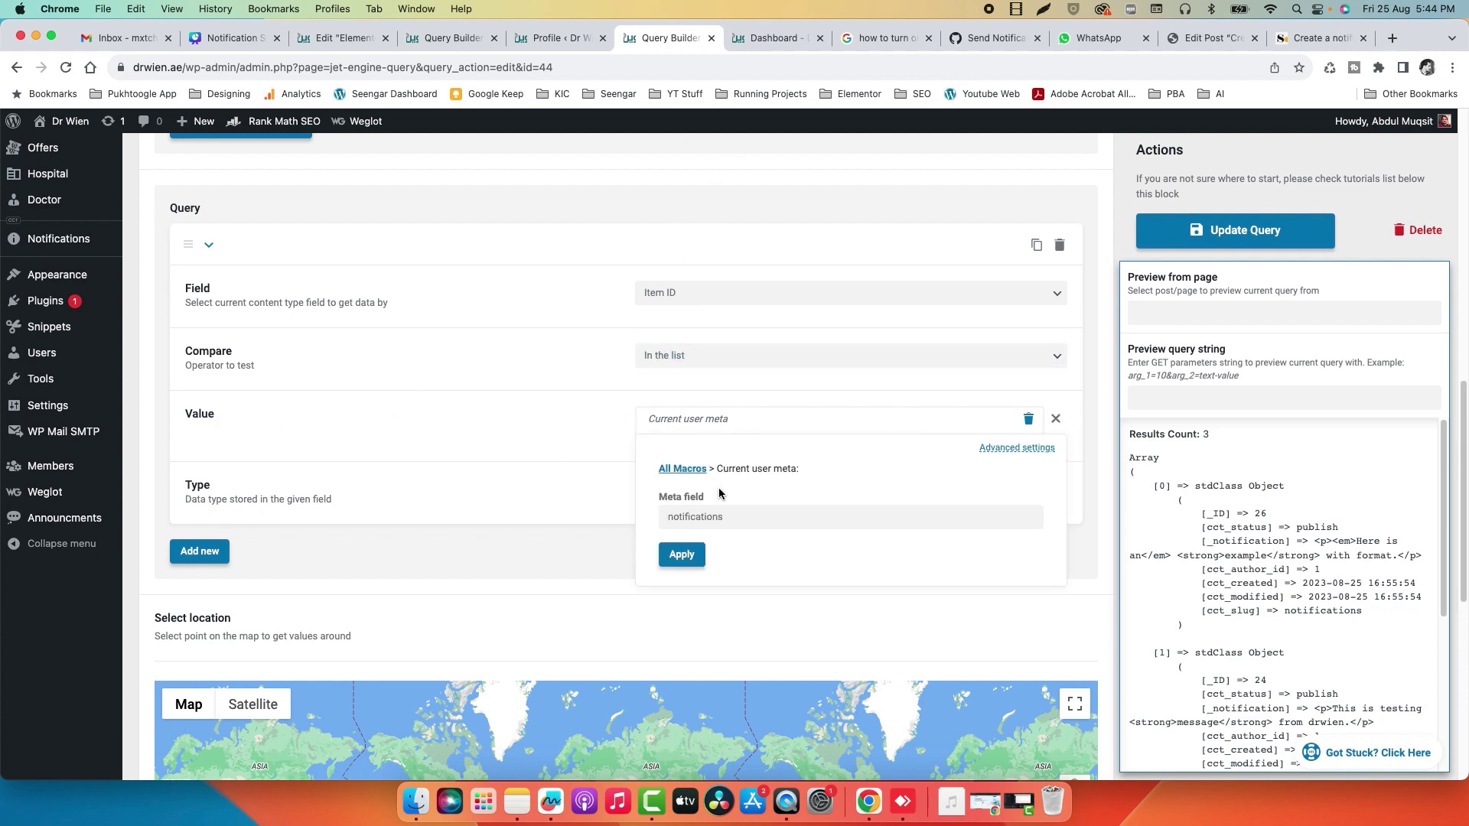
{"action": "double_click", "coordinate": [668, 518]}
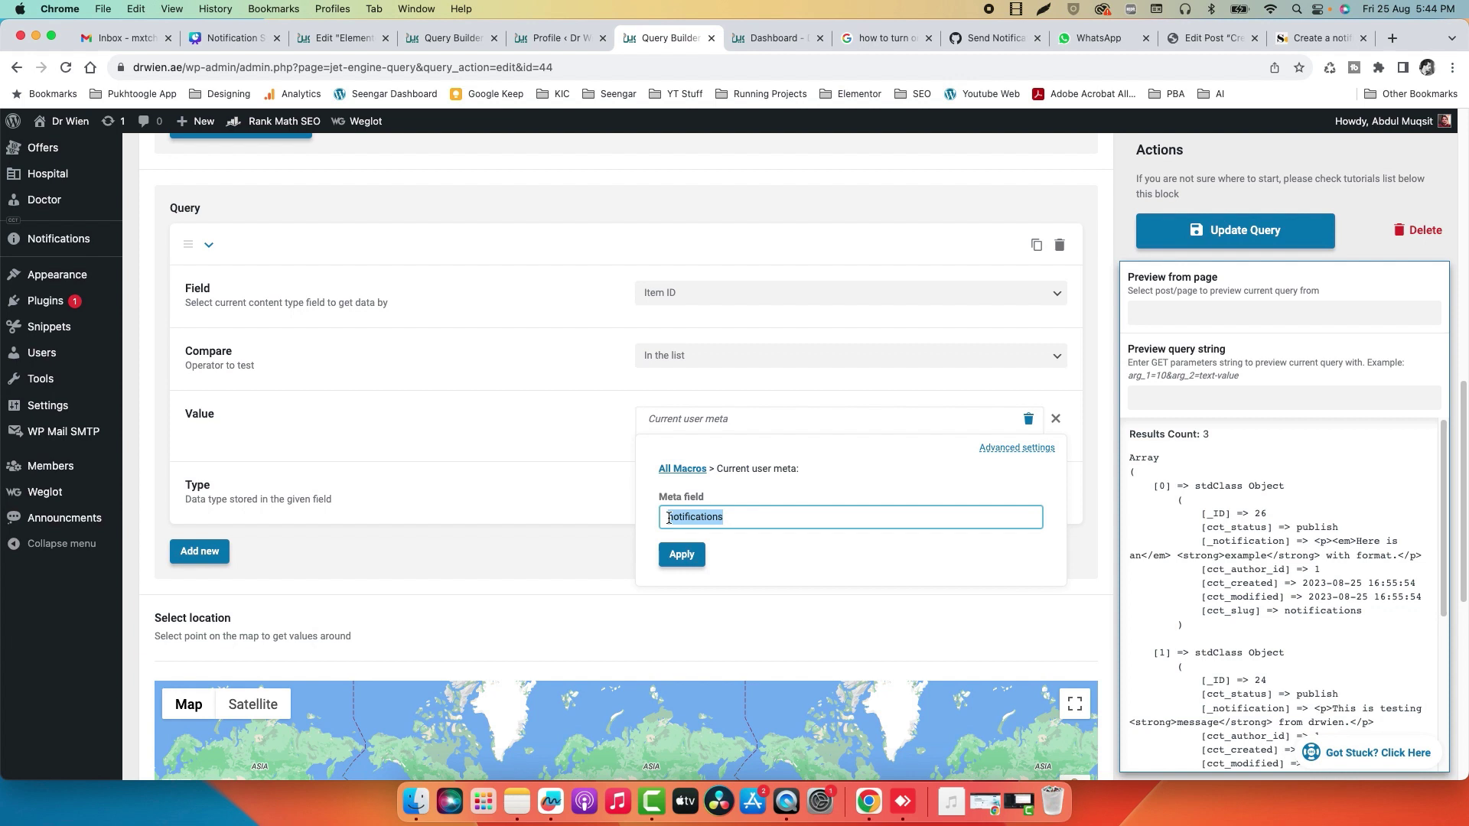
{"action": "left_click", "coordinate": [540, 426]}
{"action": "double_click", "coordinate": [1206, 434]}
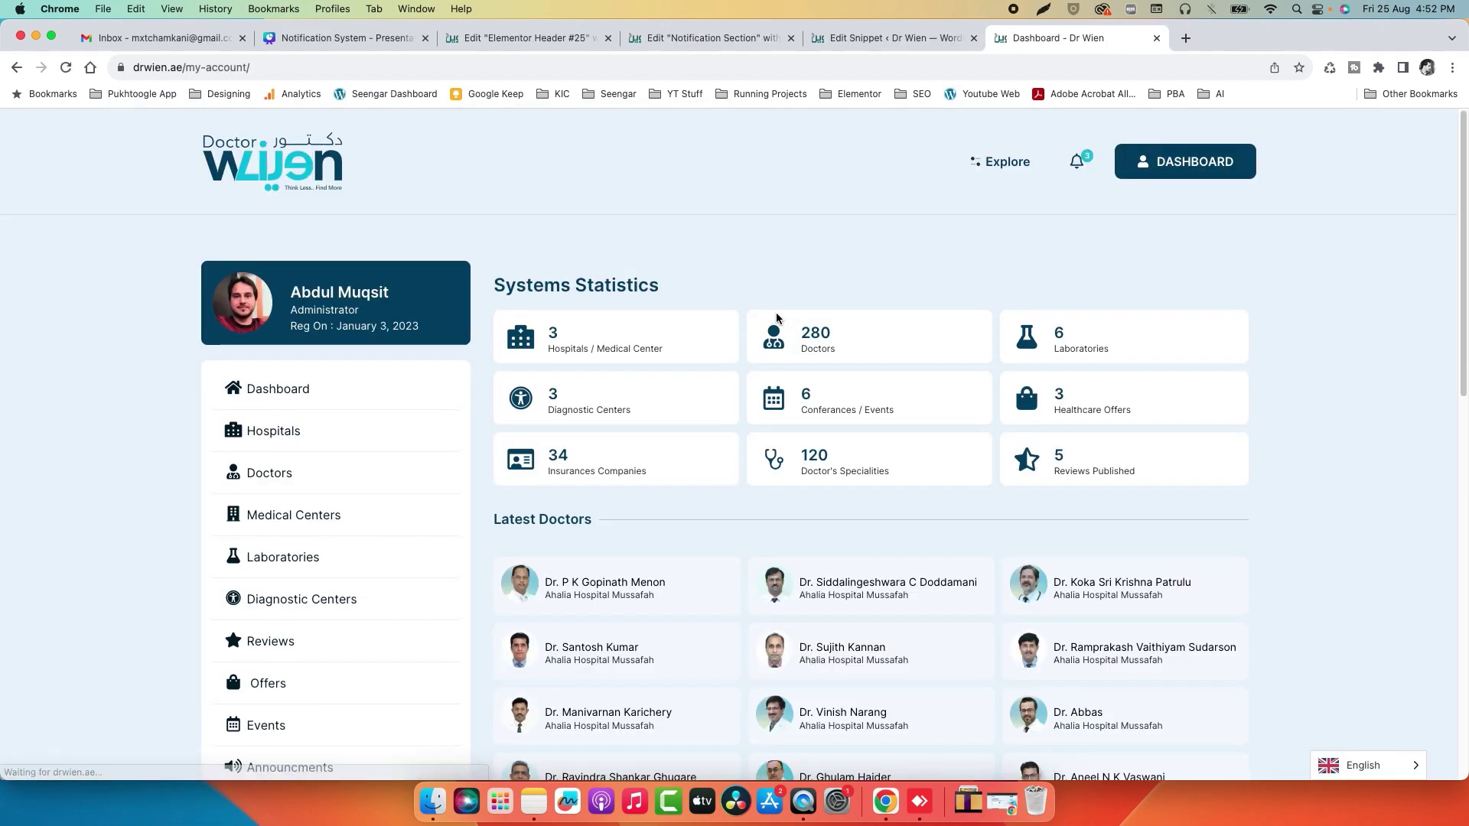
- Open the System Notifications page from the front-end dashboard sidebar
{"action": "scroll", "coordinate": [777, 318], "scroll_direction": "down", "scroll_amount": 6}
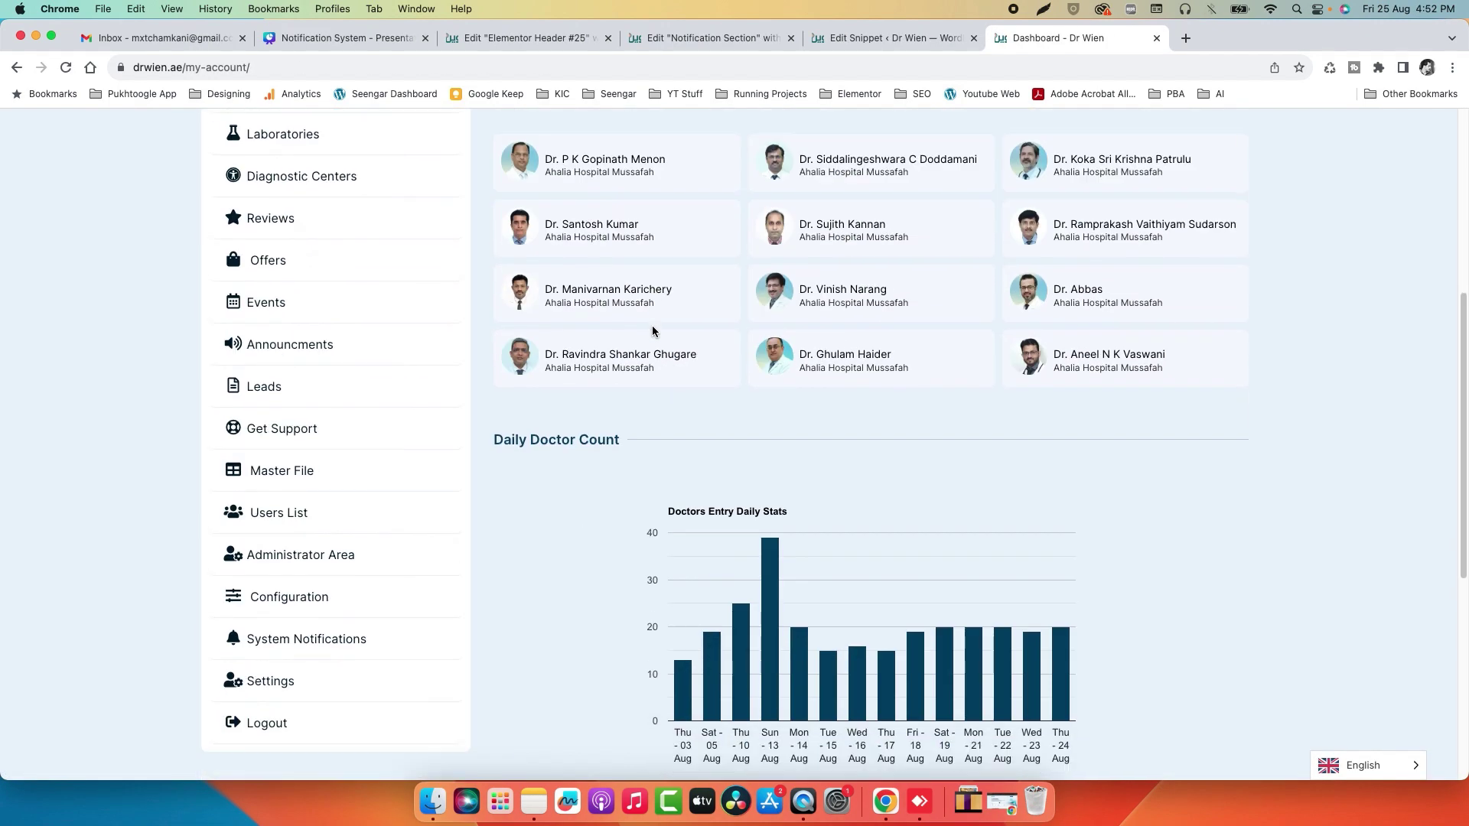
{"action": "scroll", "coordinate": [652, 327], "scroll_direction": "down", "scroll_amount": 1}
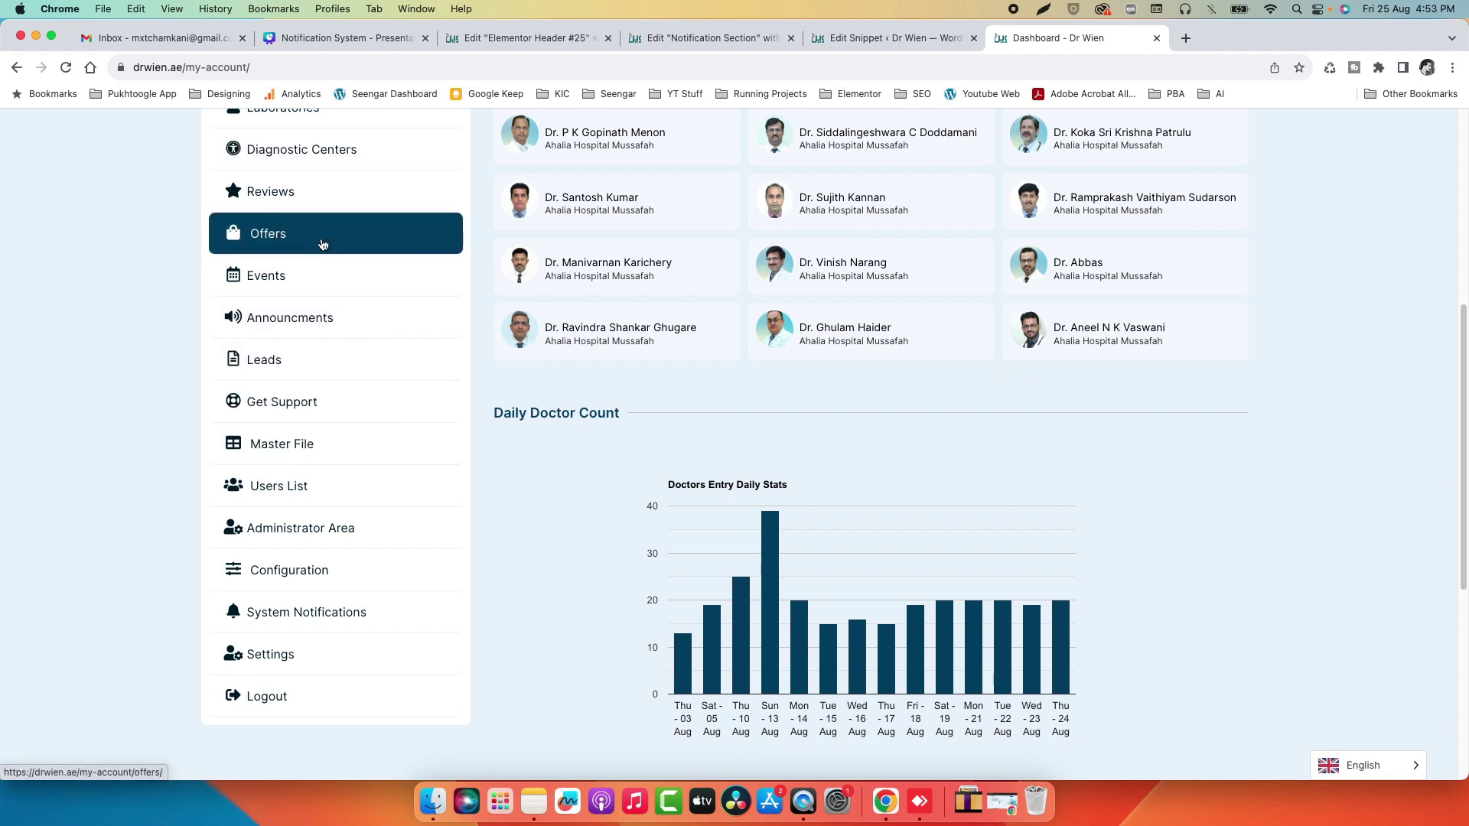
{"action": "left_click", "coordinate": [301, 626]}
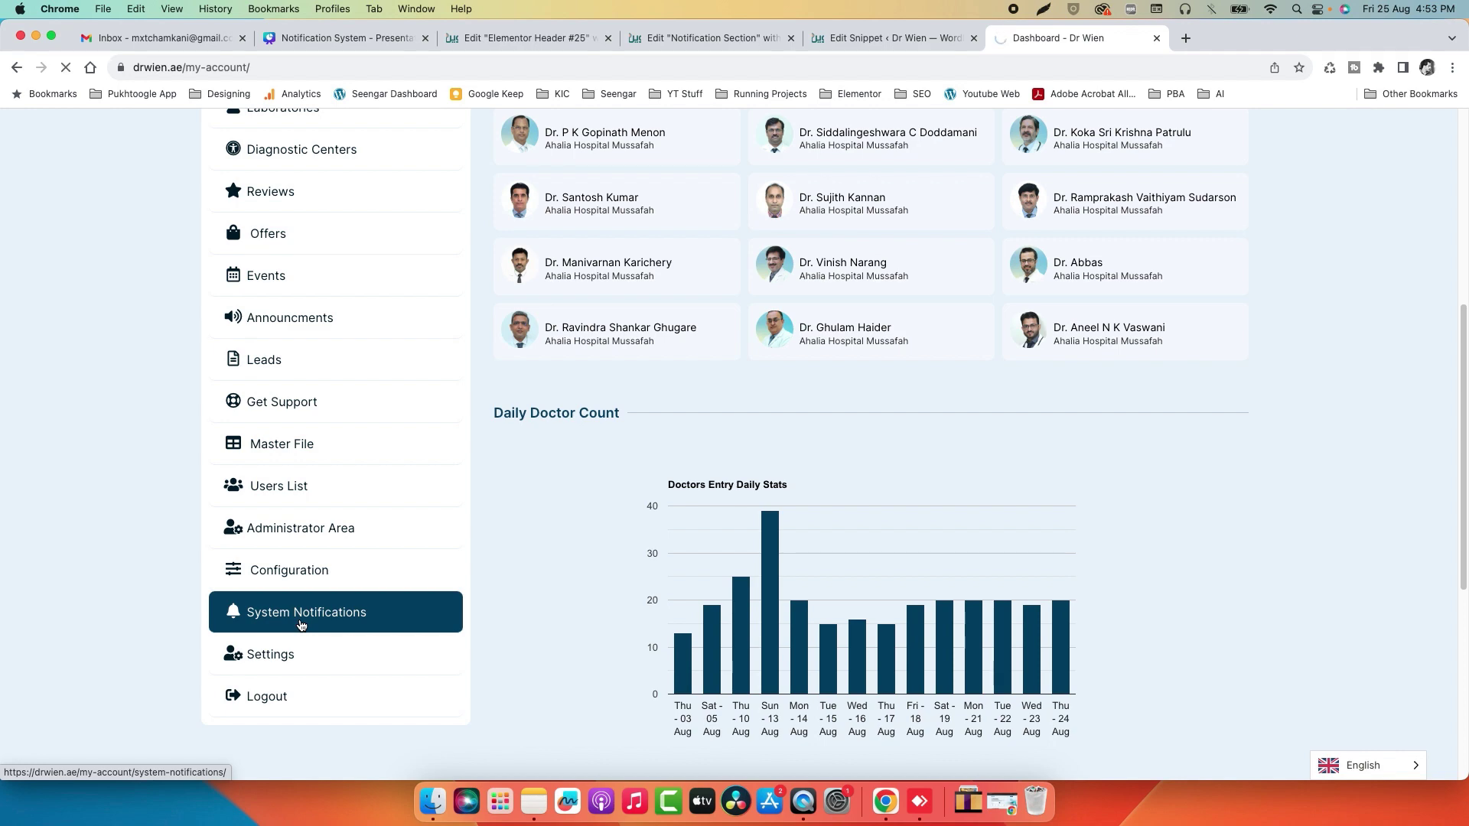
- Review the snippet code saving each user's notifications via update_user_meta, then return to the page
{"action": "left_click", "coordinate": [646, 38]}
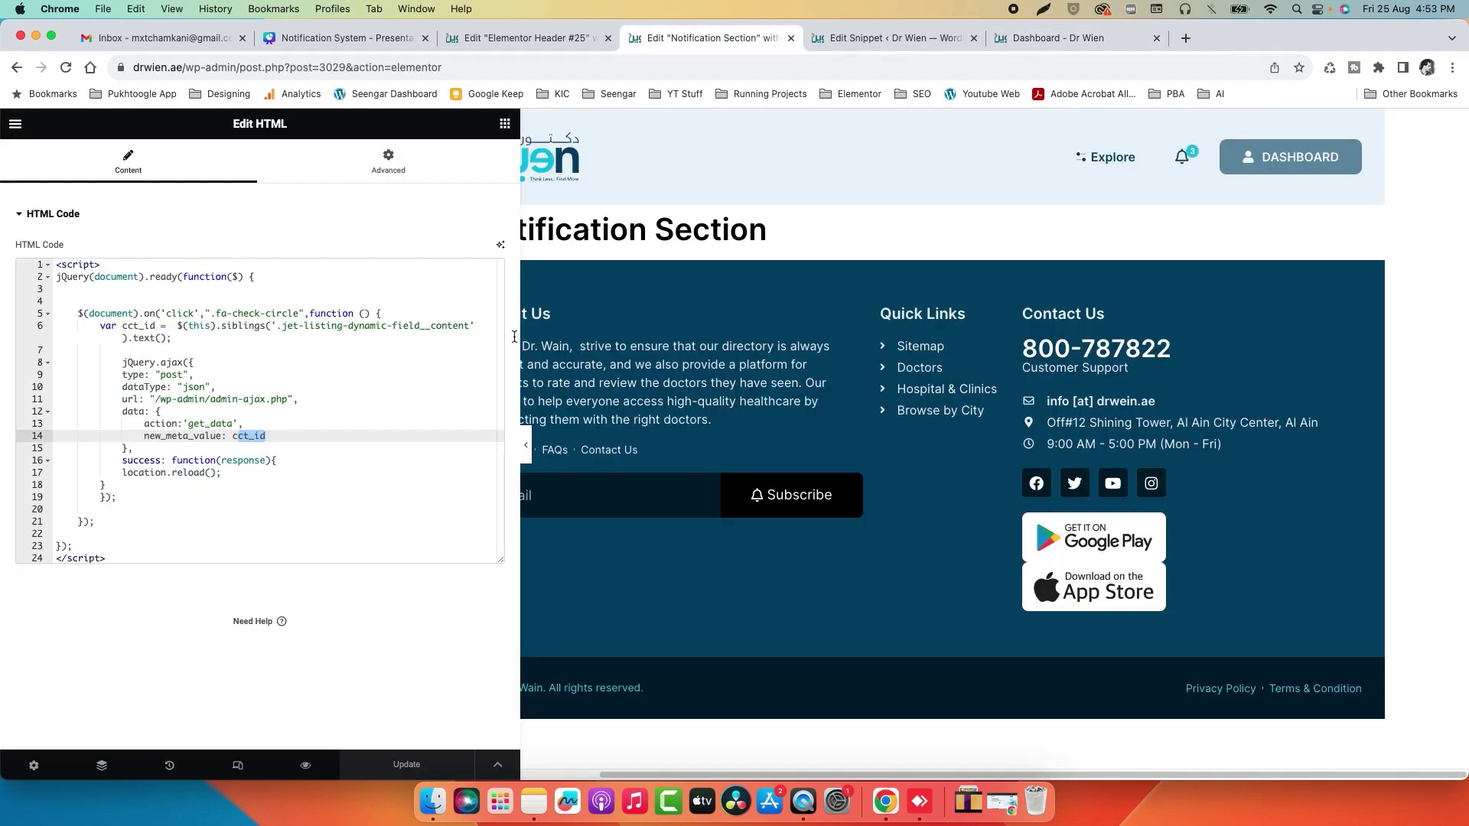
{"action": "left_click", "coordinate": [845, 39]}
{"action": "scroll", "coordinate": [398, 434], "scroll_direction": "up", "scroll_amount": 4}
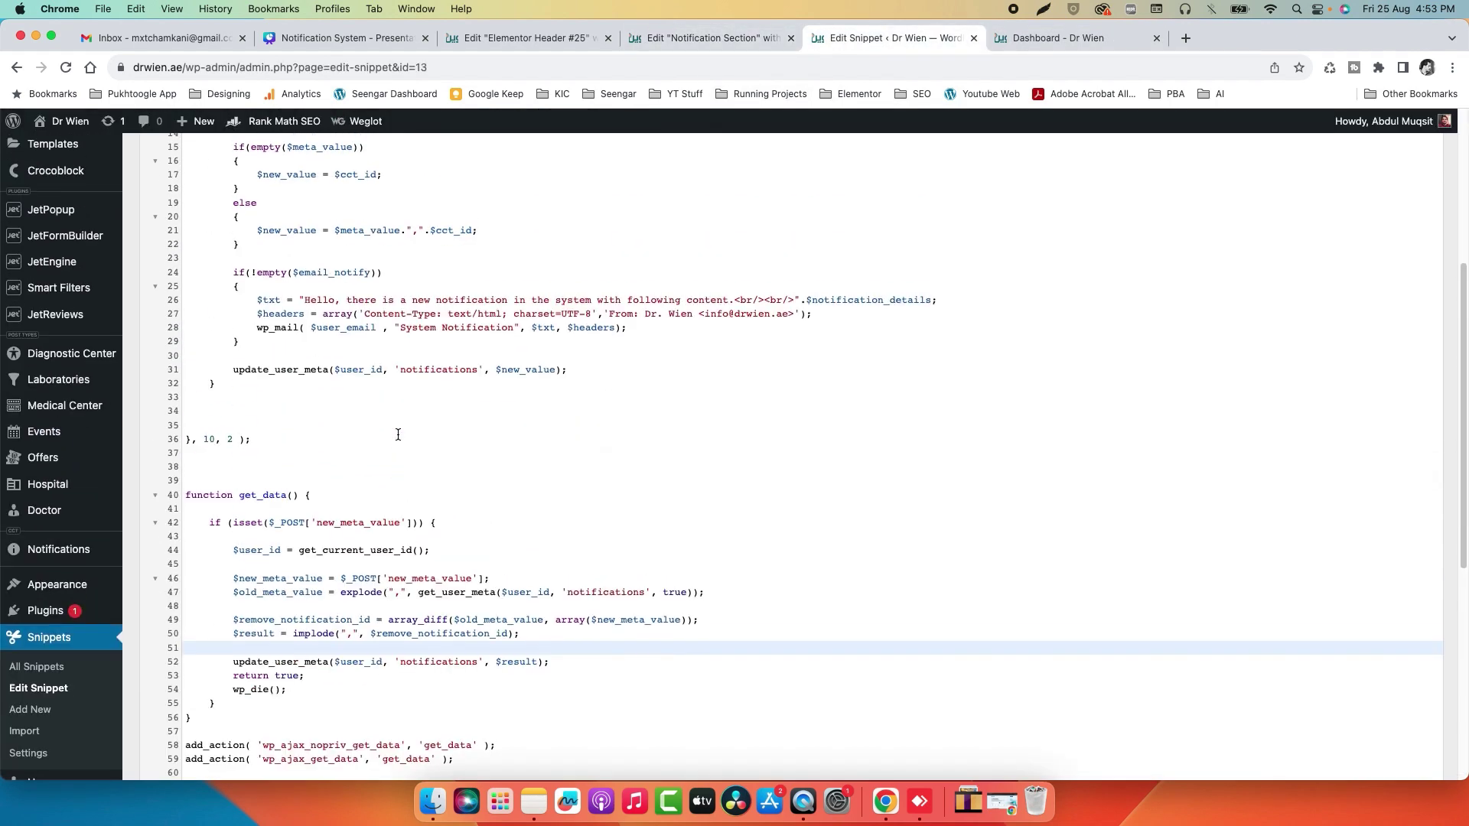
{"action": "scroll", "coordinate": [409, 421], "scroll_direction": "up", "scroll_amount": 1}
{"action": "left_click_drag", "start_coordinate": [640, 337], "coordinate": [293, 338]}
{"action": "left_click", "coordinate": [582, 380]}
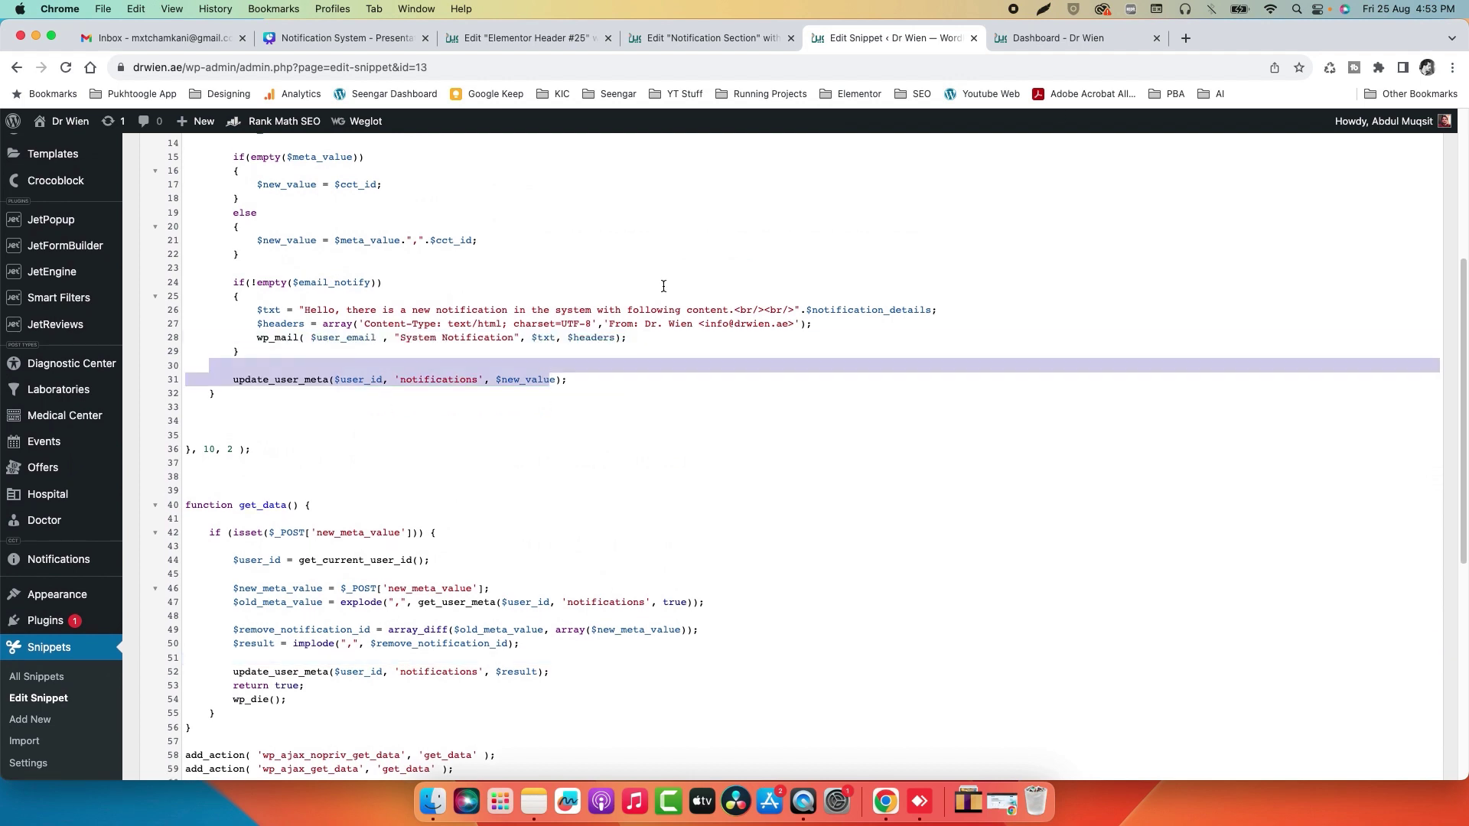
{"action": "left_click", "coordinate": [1069, 44]}
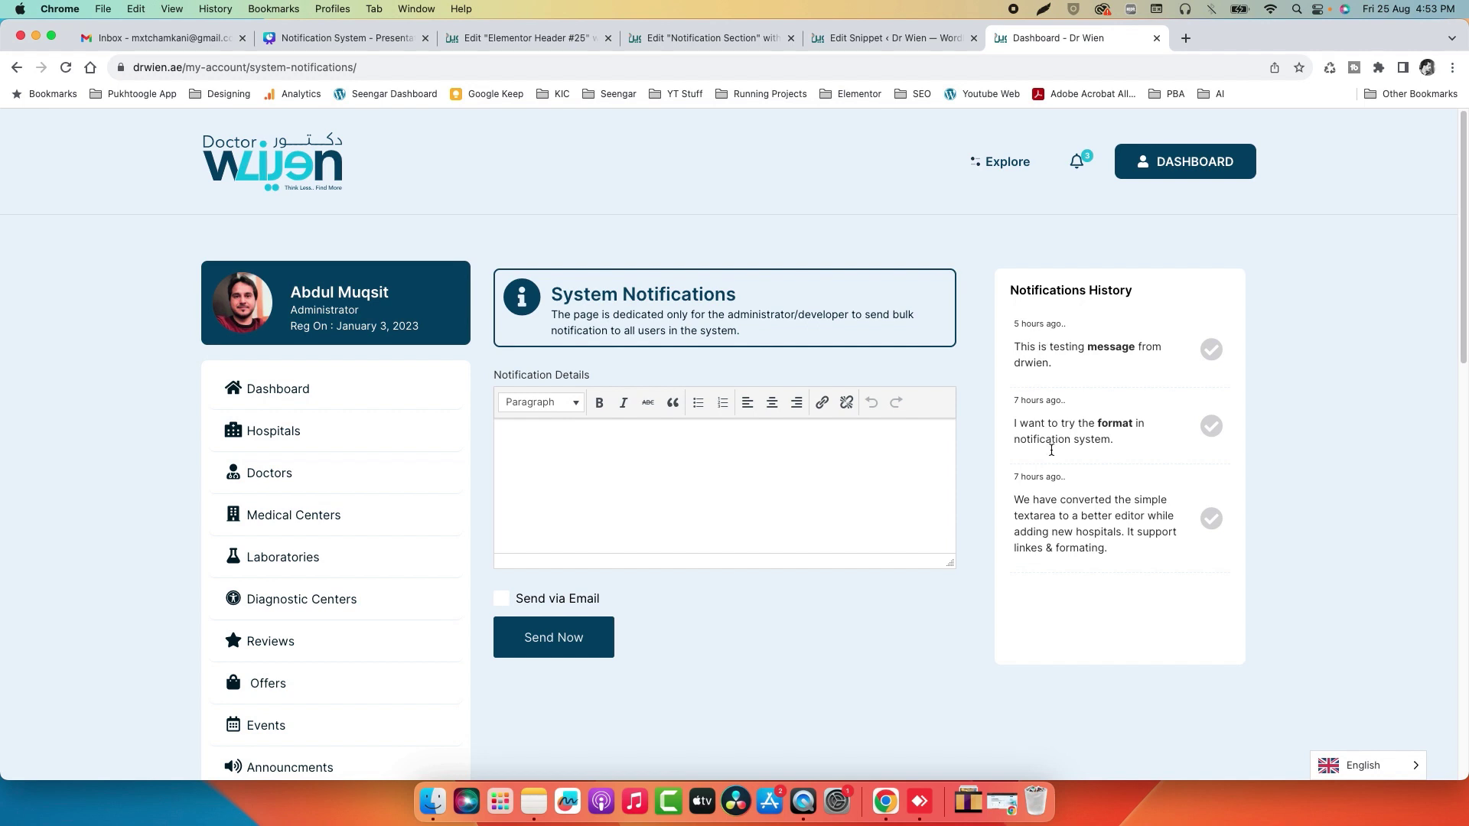
- Check the three bell notifications, draft 'Hello we are sending a test notification', then return to the PHP snippet
{"action": "left_click", "coordinate": [1077, 163]}
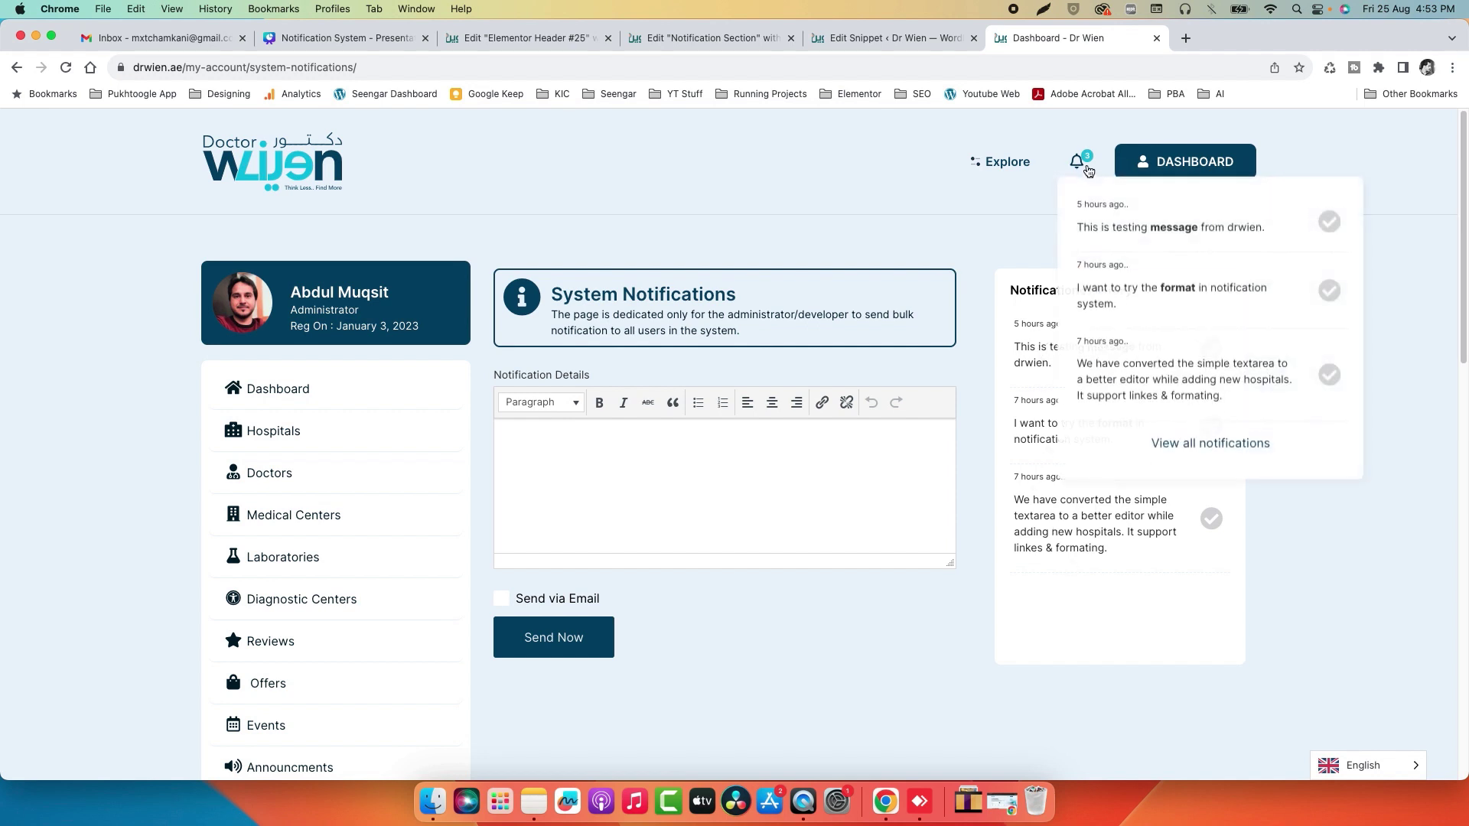
{"action": "left_click", "coordinate": [712, 462]}
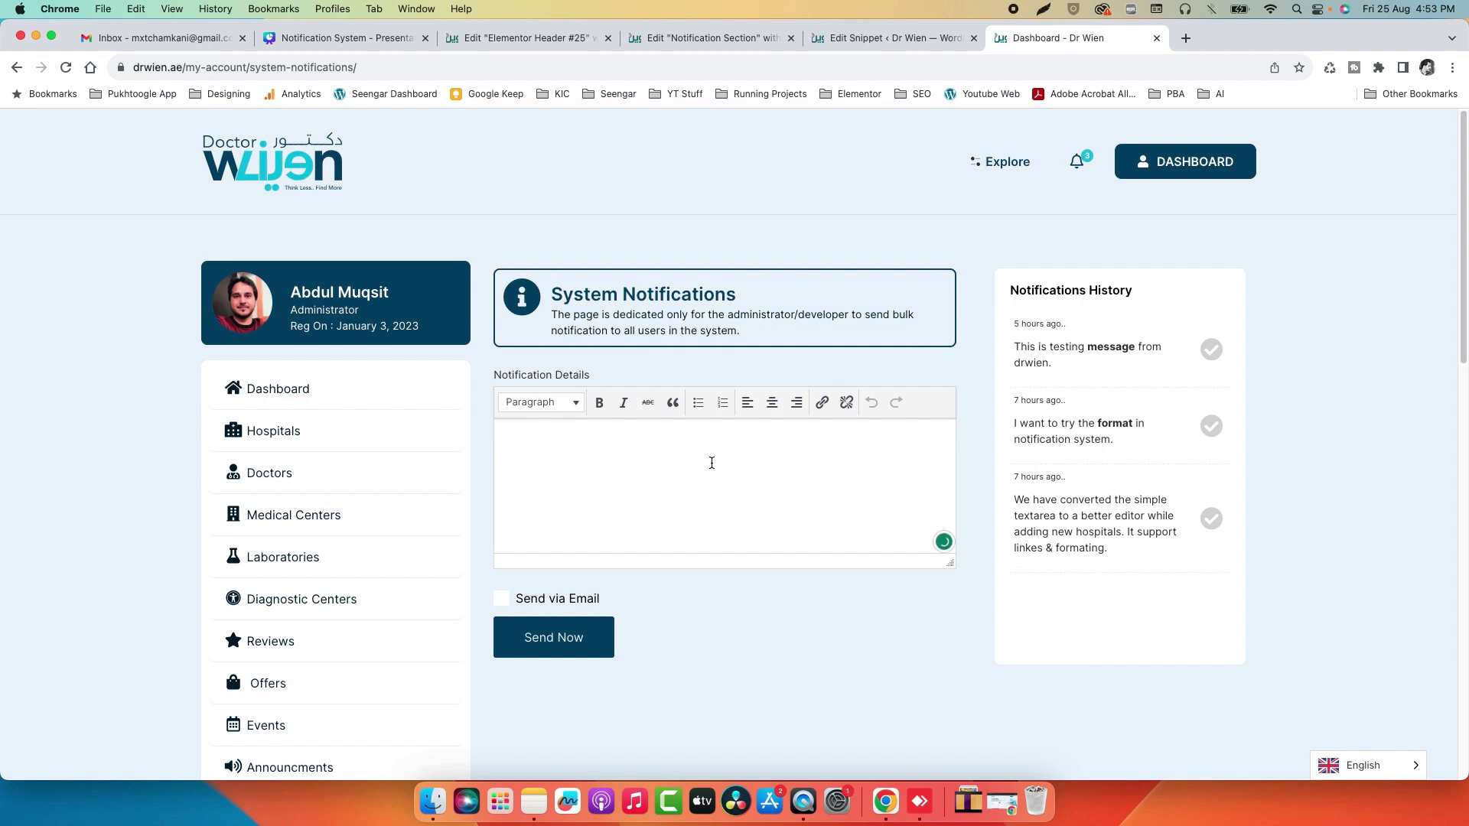
{"action": "type", "text": "Hello we are sending a test notification."}
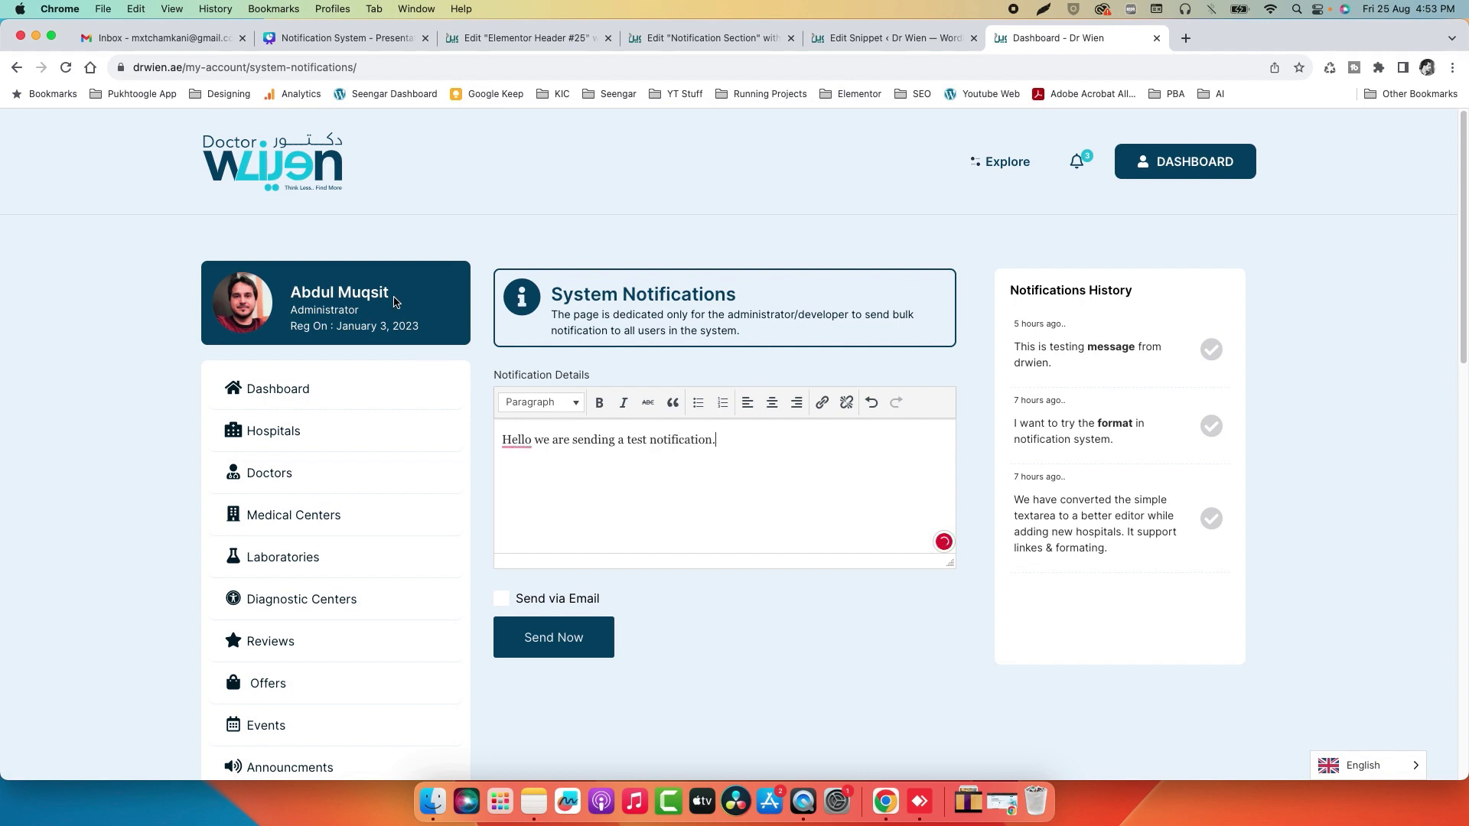
{"action": "left_click", "coordinate": [708, 42]}
{"action": "left_click", "coordinate": [908, 42]}
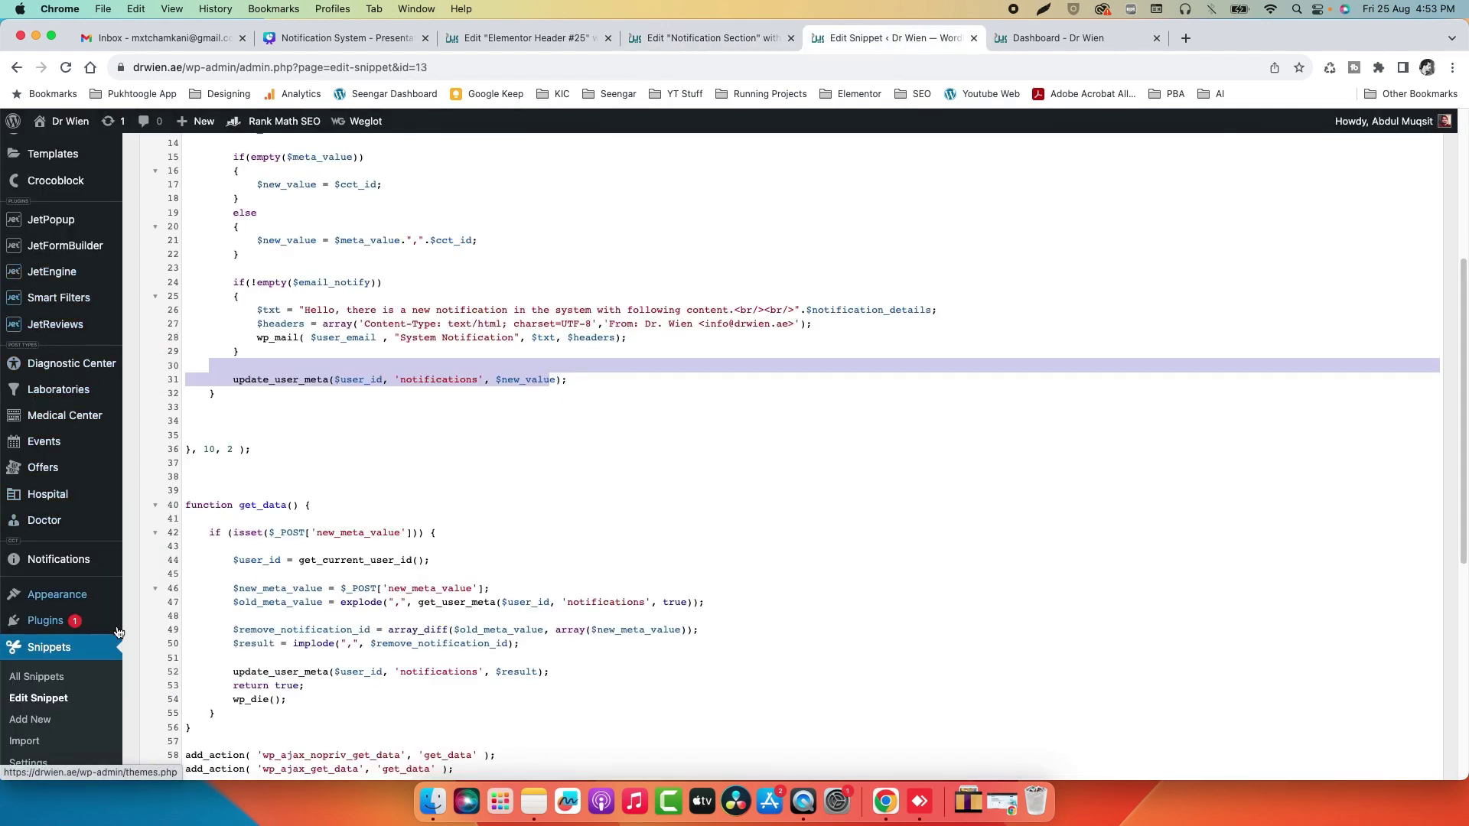
- Confirm the profile's notifications user meta reads 22,23,24, then go back to the Dr Wien dashboard
{"action": "scroll", "coordinate": [76, 632], "scroll_direction": "up", "scroll_amount": 5}
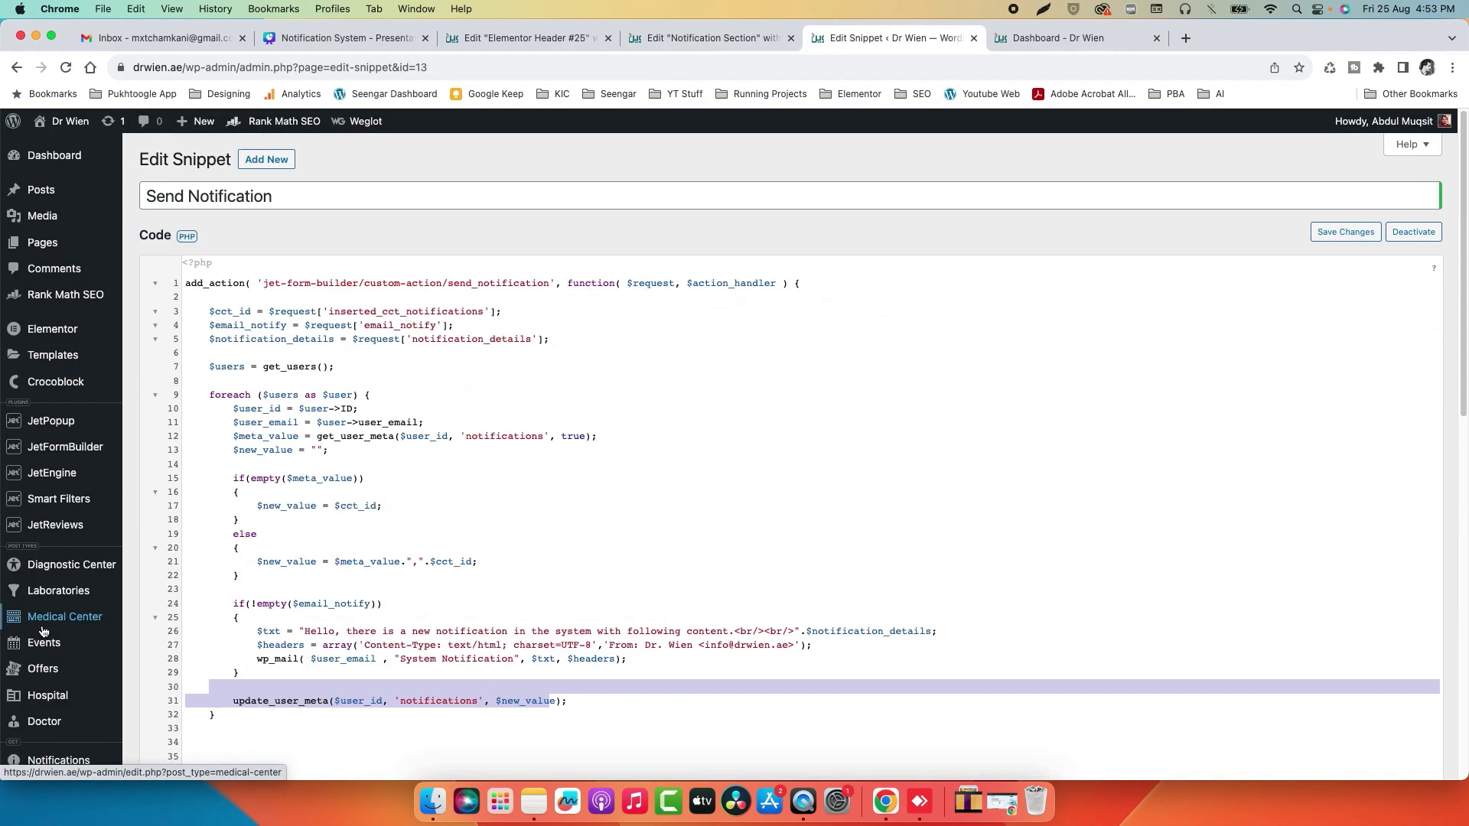
{"action": "scroll", "coordinate": [44, 632], "scroll_direction": "down", "scroll_amount": 3}
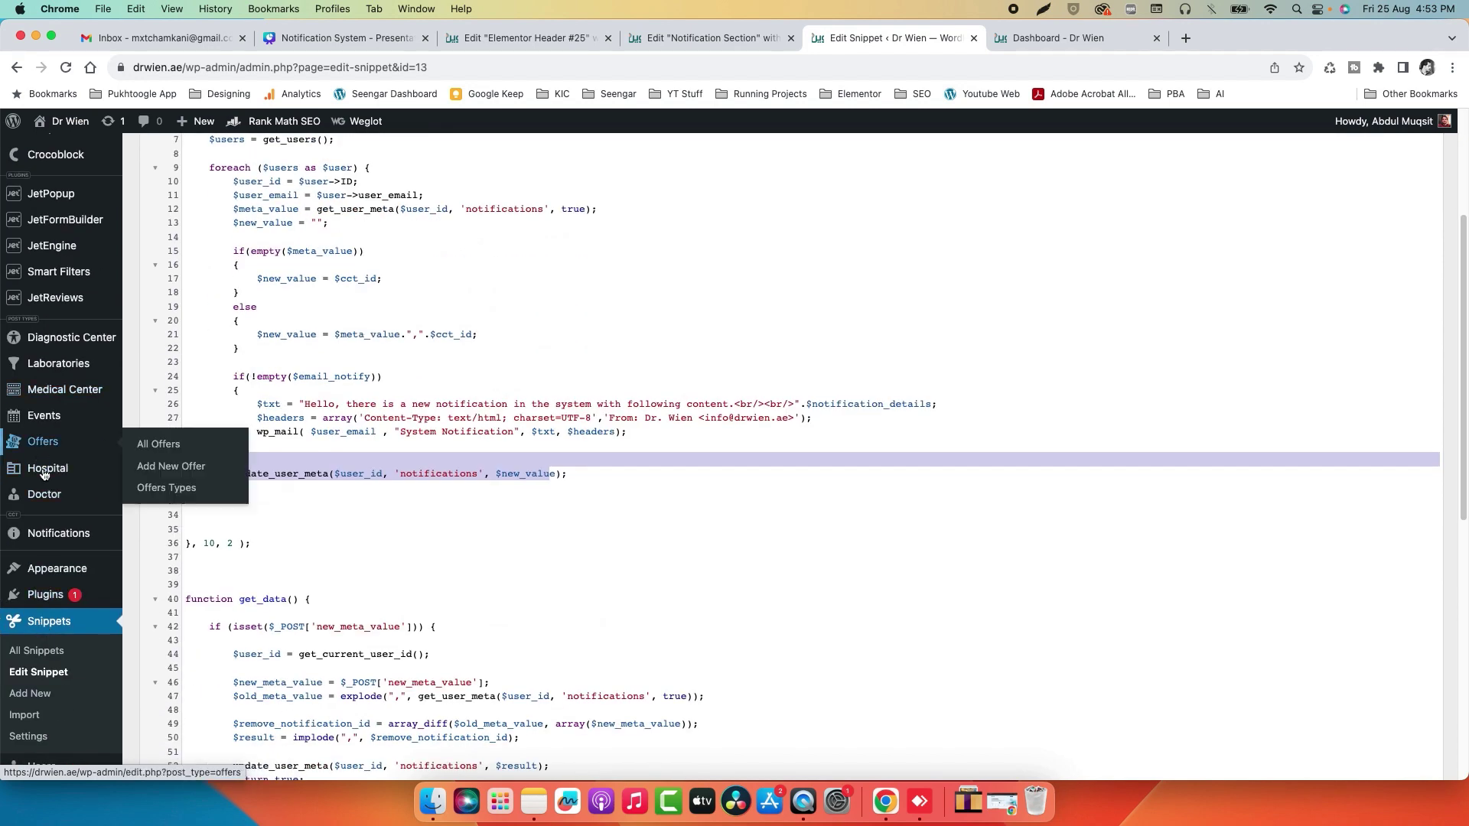
{"action": "scroll", "coordinate": [44, 474], "scroll_direction": "down", "scroll_amount": 6}
{"action": "mouse_move", "coordinate": [46, 567]}
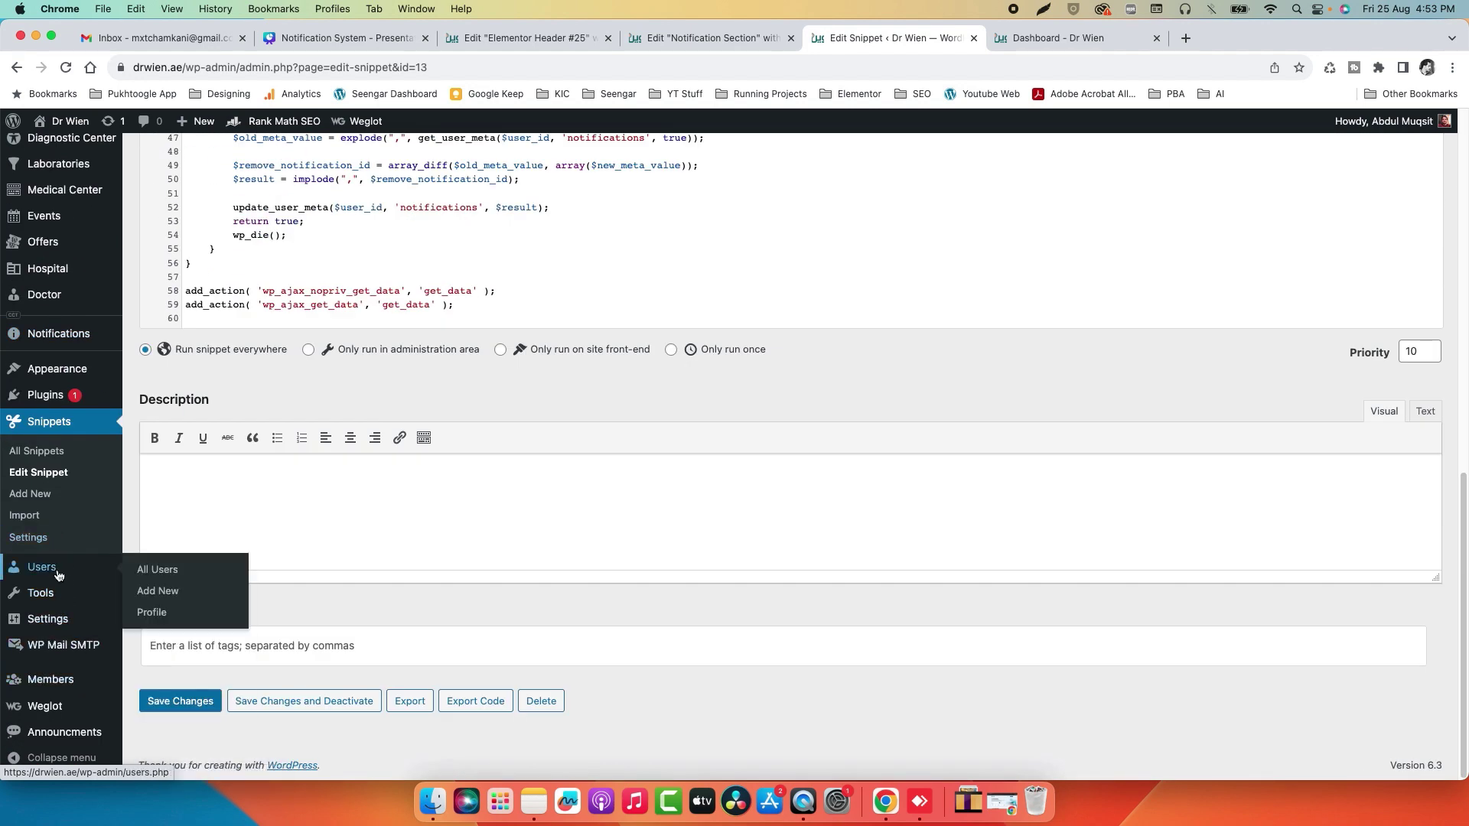
{"action": "left_click", "coordinate": [147, 615]}
{"action": "scroll", "coordinate": [473, 603], "scroll_direction": "down", "scroll_amount": 6}
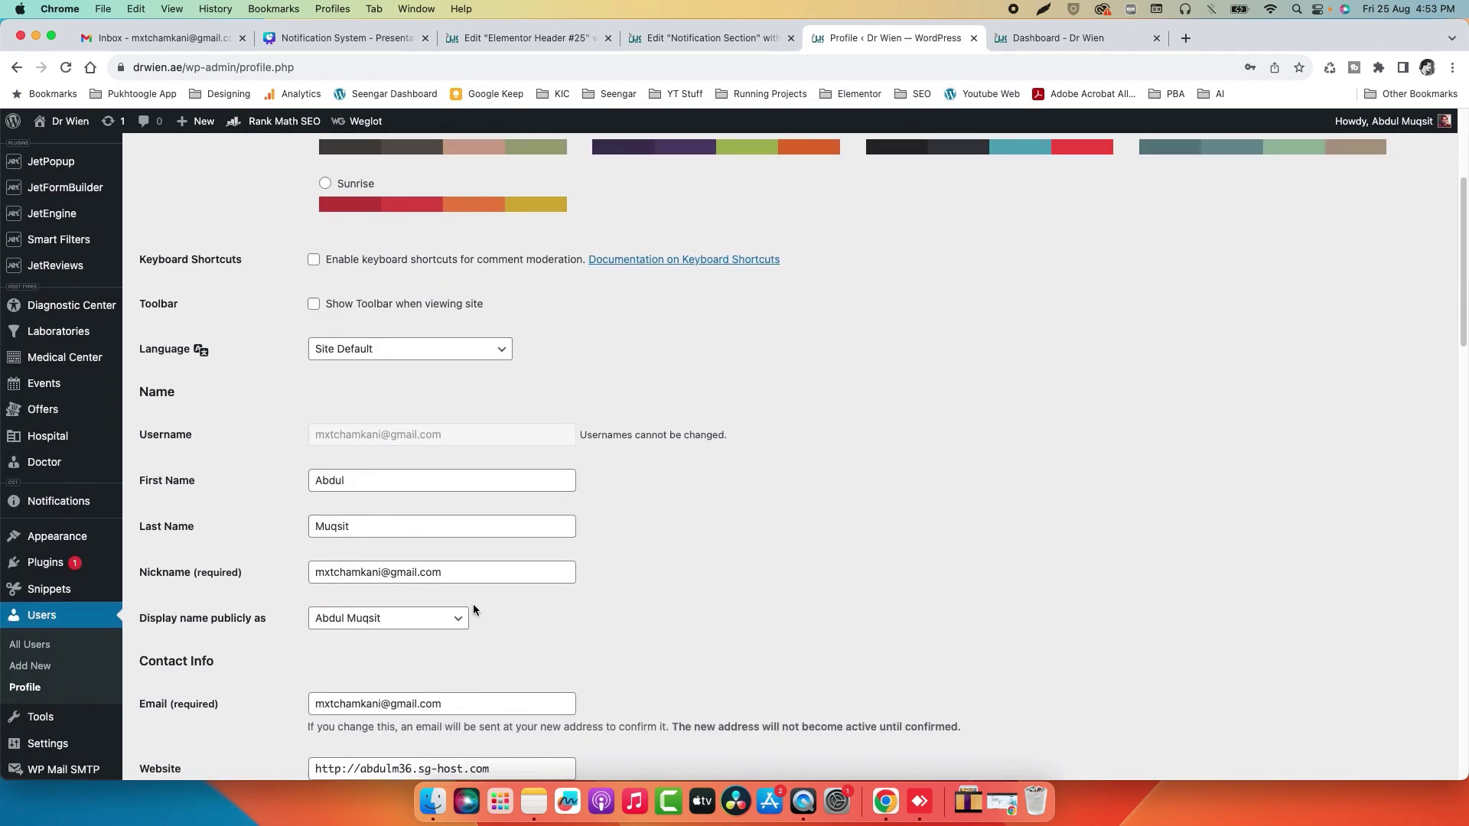
{"action": "scroll", "coordinate": [478, 601], "scroll_direction": "down", "scroll_amount": 10}
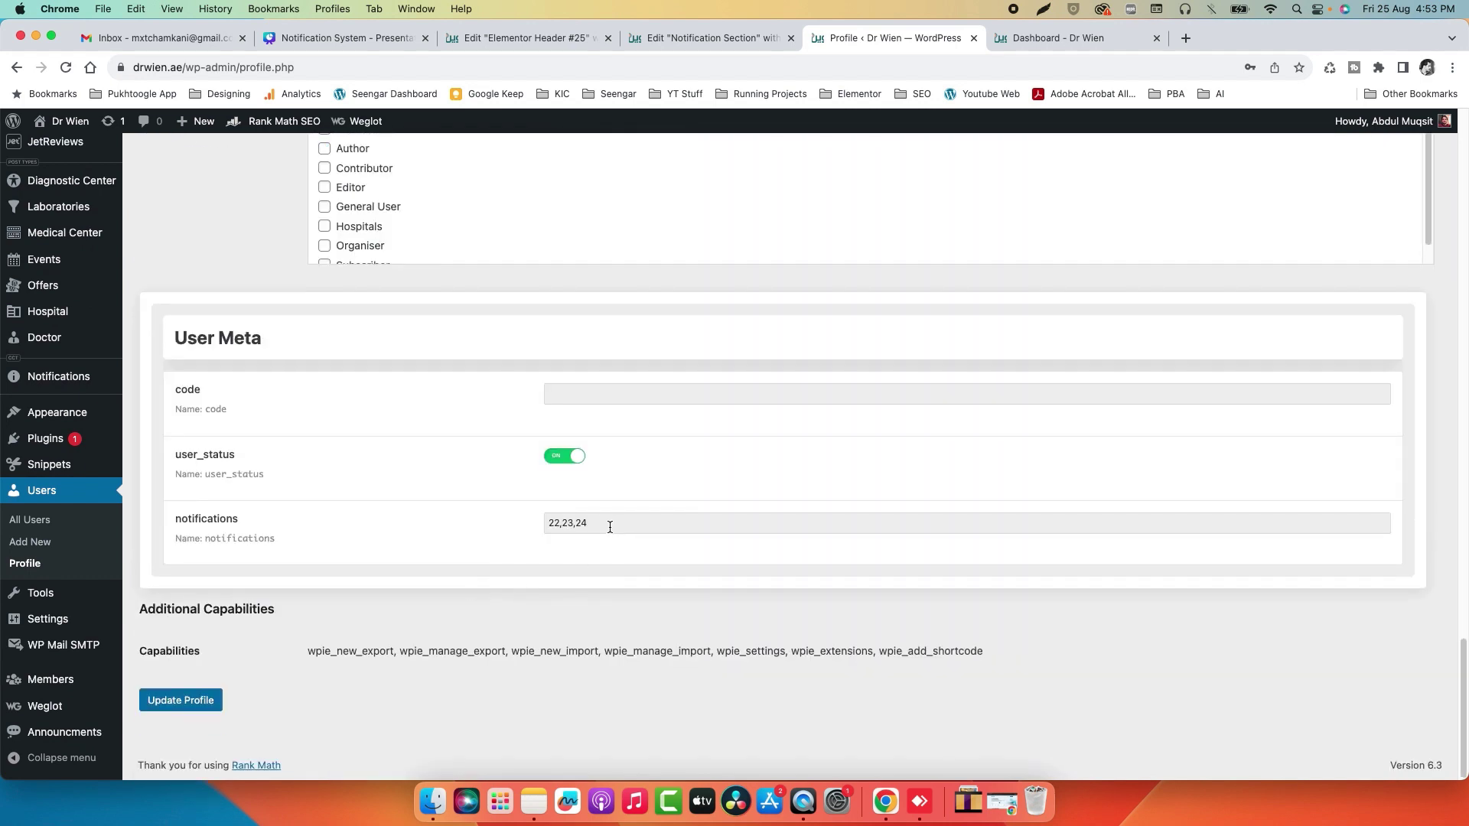
{"action": "left_click_drag", "start_coordinate": [610, 527], "coordinate": [165, 525]}
{"action": "left_click", "coordinate": [554, 546]}
{"action": "left_click", "coordinate": [1027, 41]}
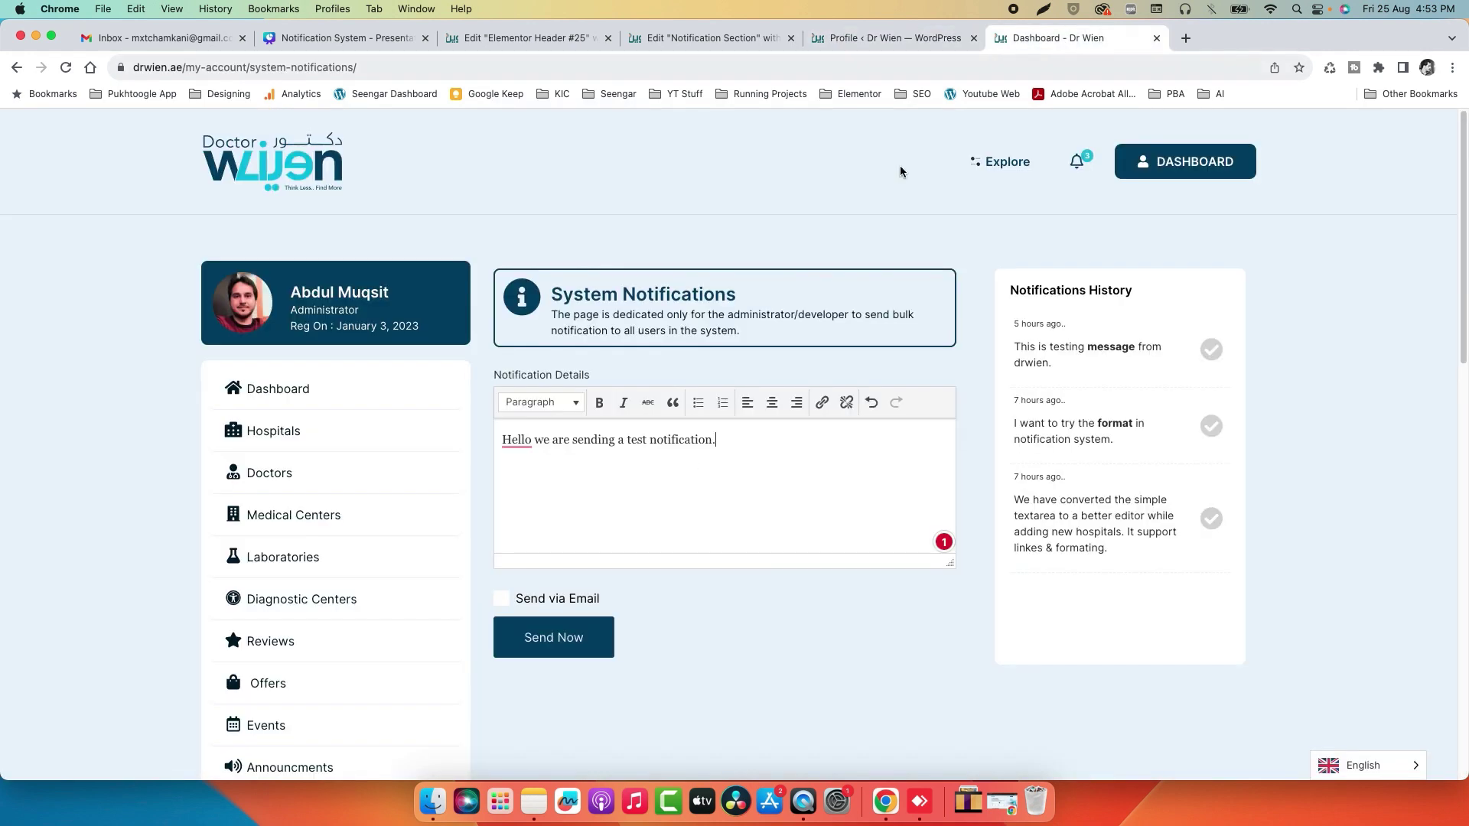
- Send the test notification, see the bell list grow to four, and confirm profile meta 22,23,24,25
{"action": "left_click", "coordinate": [586, 640]}
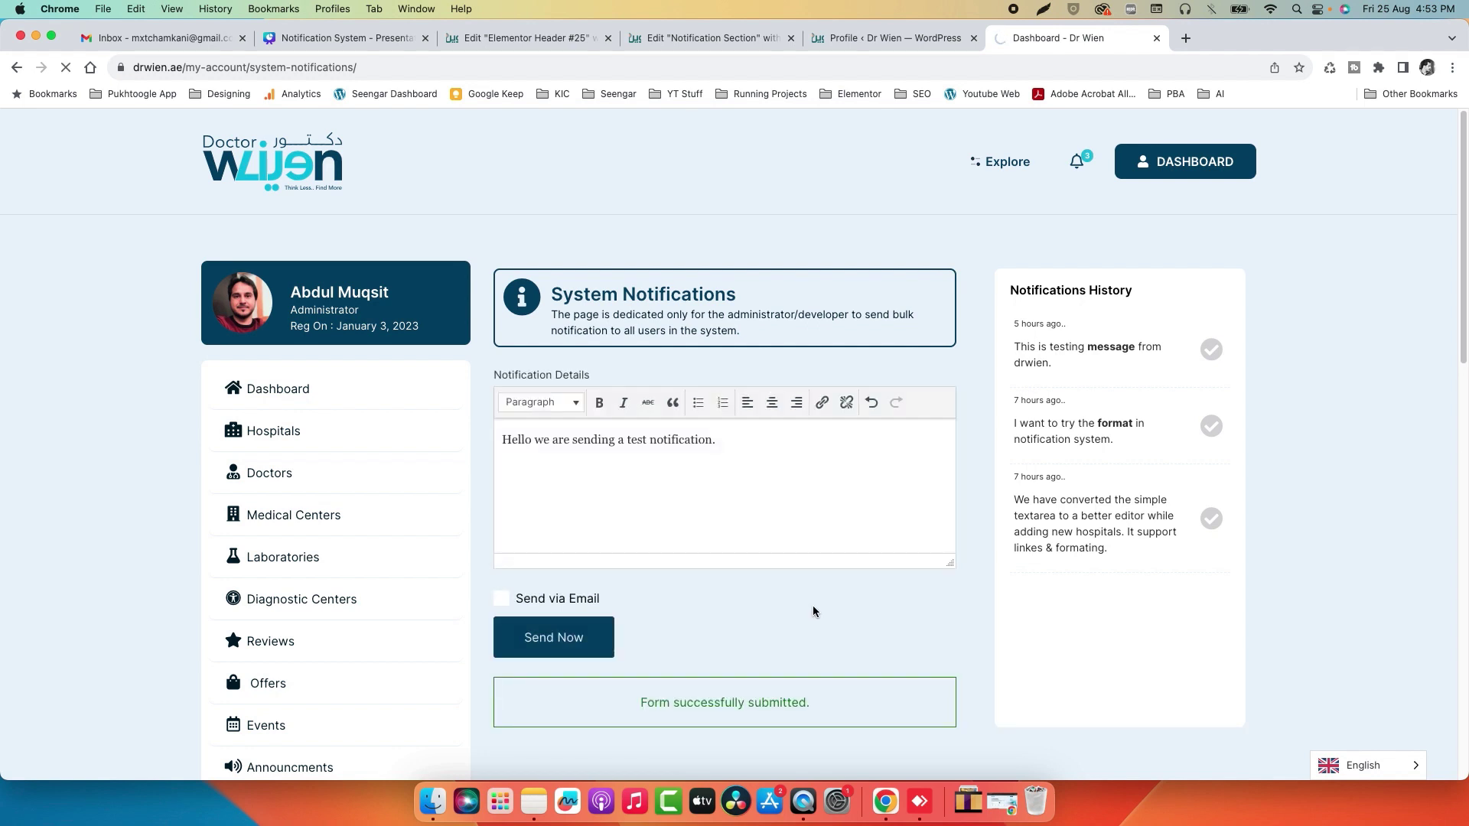
{"action": "left_click", "coordinate": [1078, 167]}
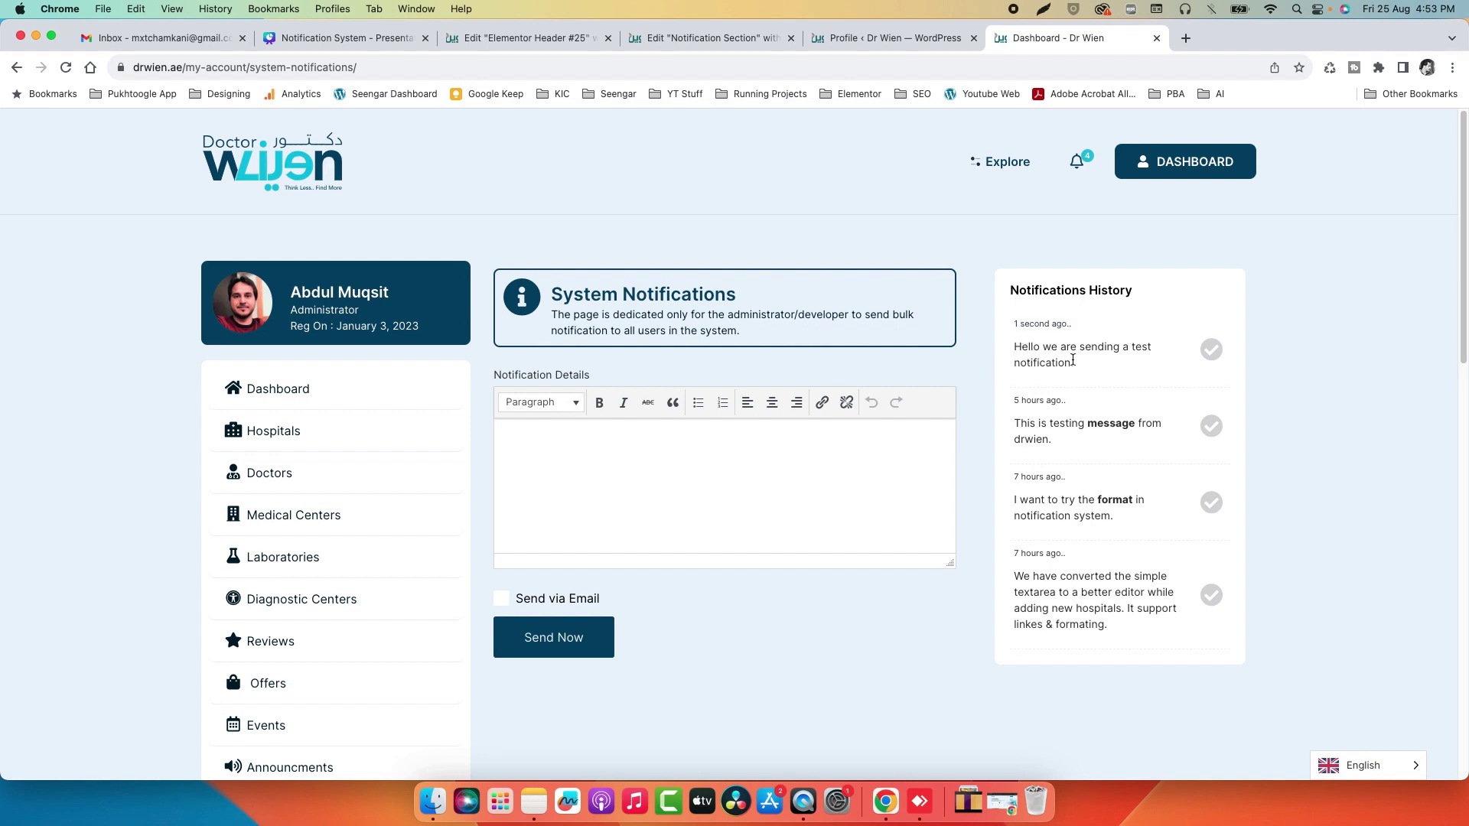
{"action": "left_click", "coordinate": [894, 40]}
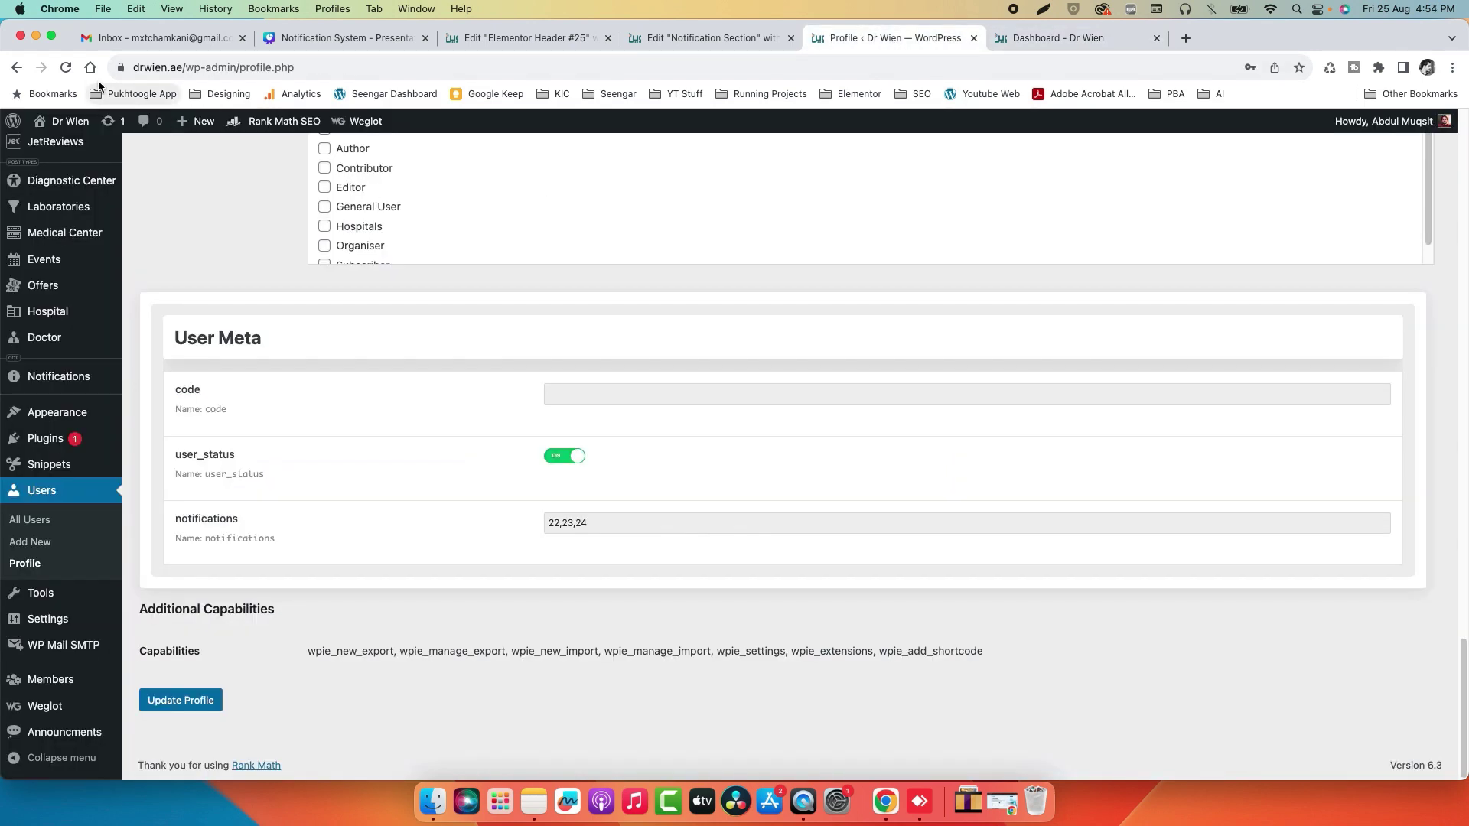
{"action": "left_click", "coordinate": [69, 69]}
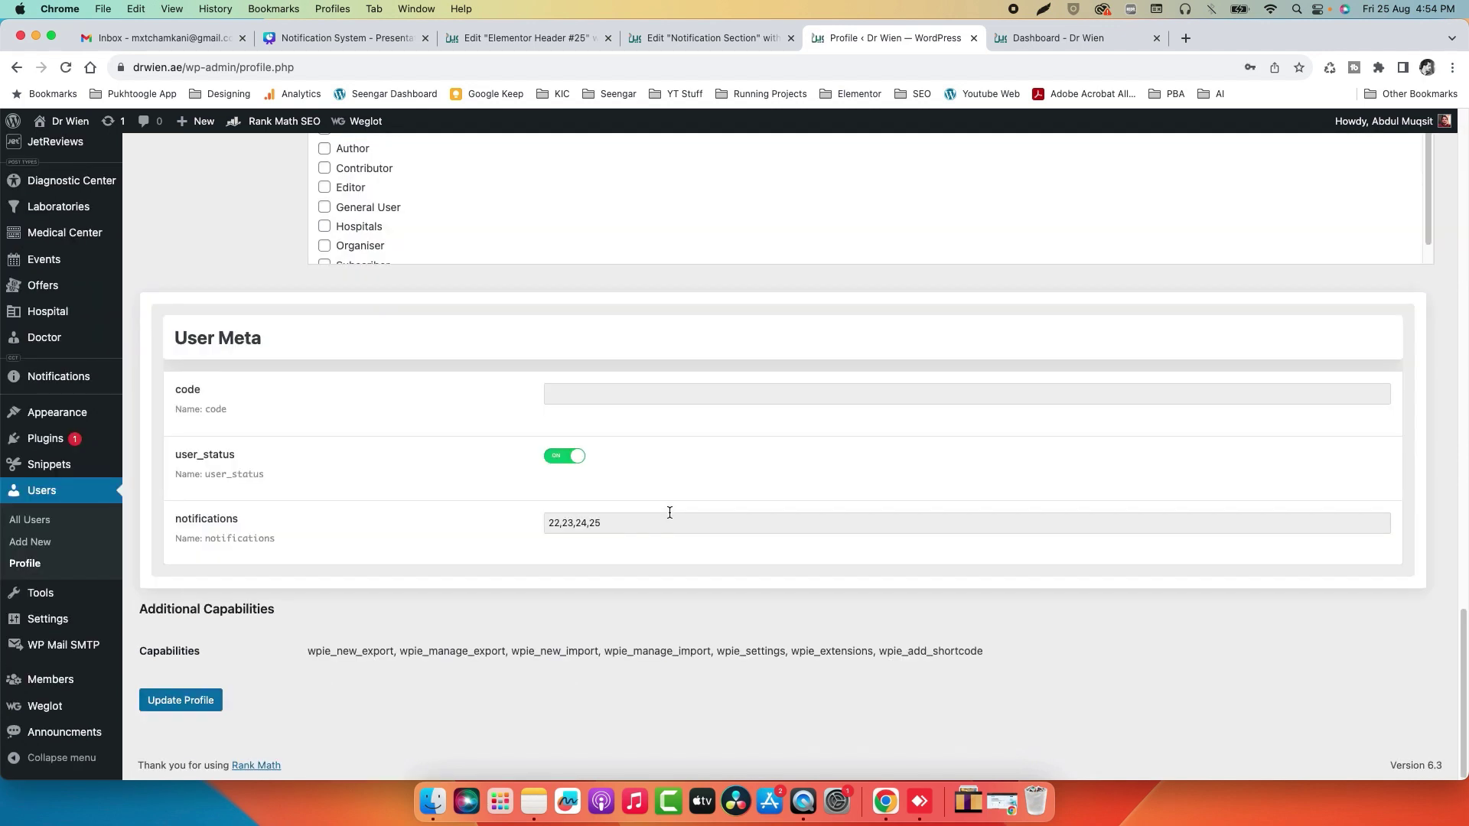
{"action": "left_click_drag", "start_coordinate": [658, 521], "coordinate": [521, 530]}
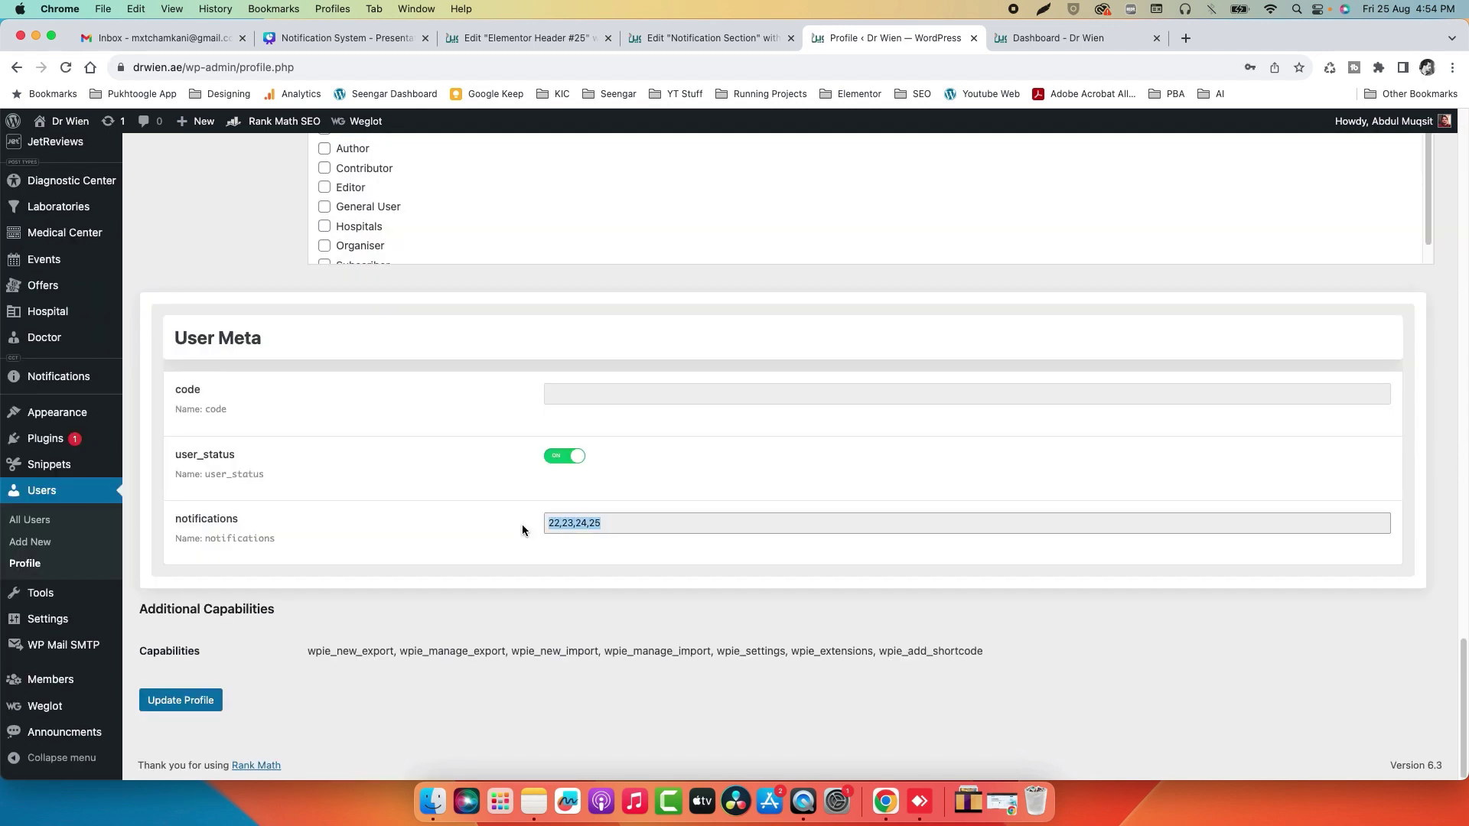
{"action": "left_click", "coordinate": [607, 529]}
{"action": "left_click", "coordinate": [1072, 34]}
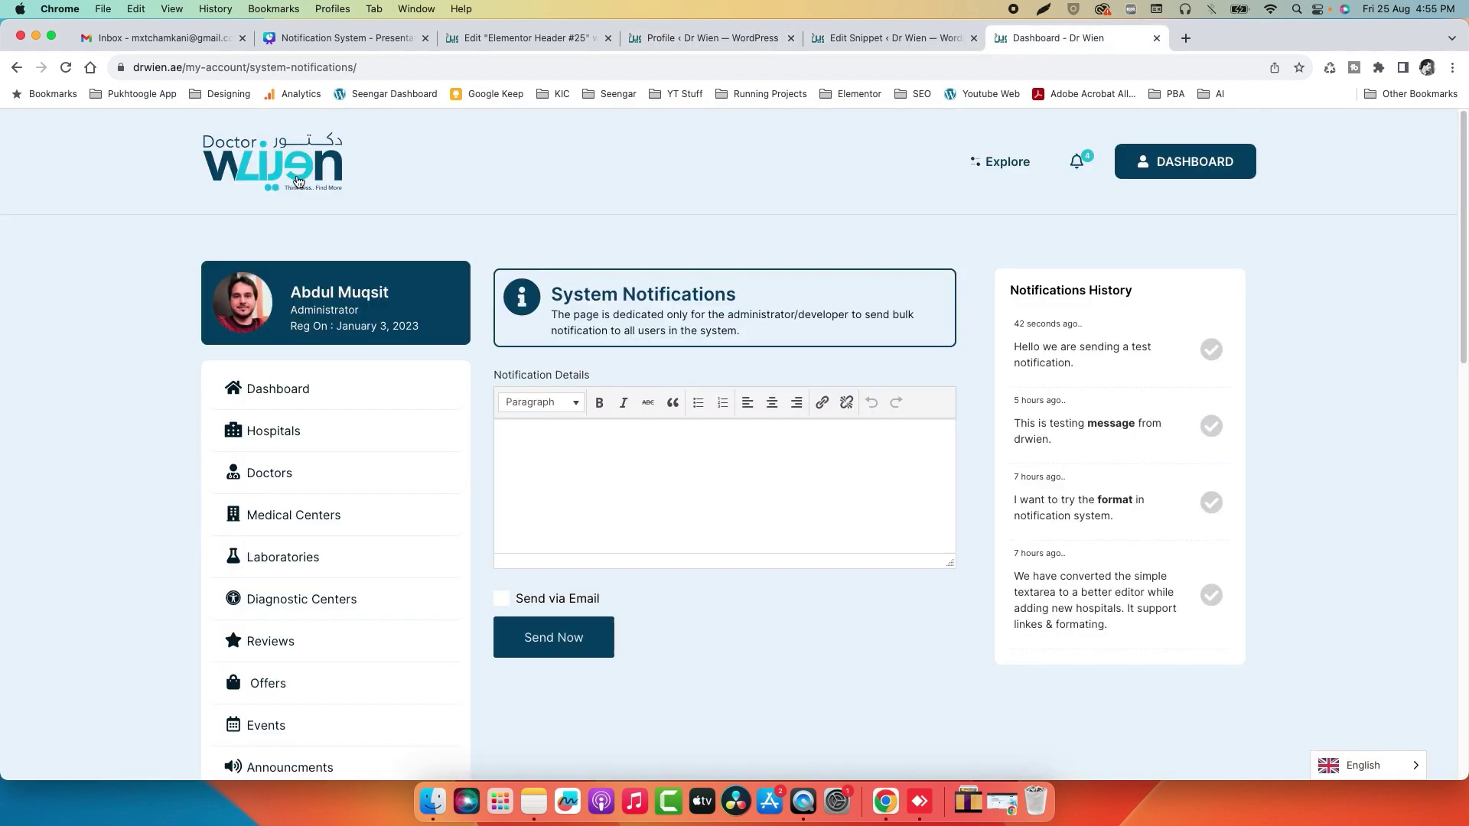
- From the Dr Wien homepage bell list, dismiss the newest test notification
{"action": "left_click", "coordinate": [298, 180]}
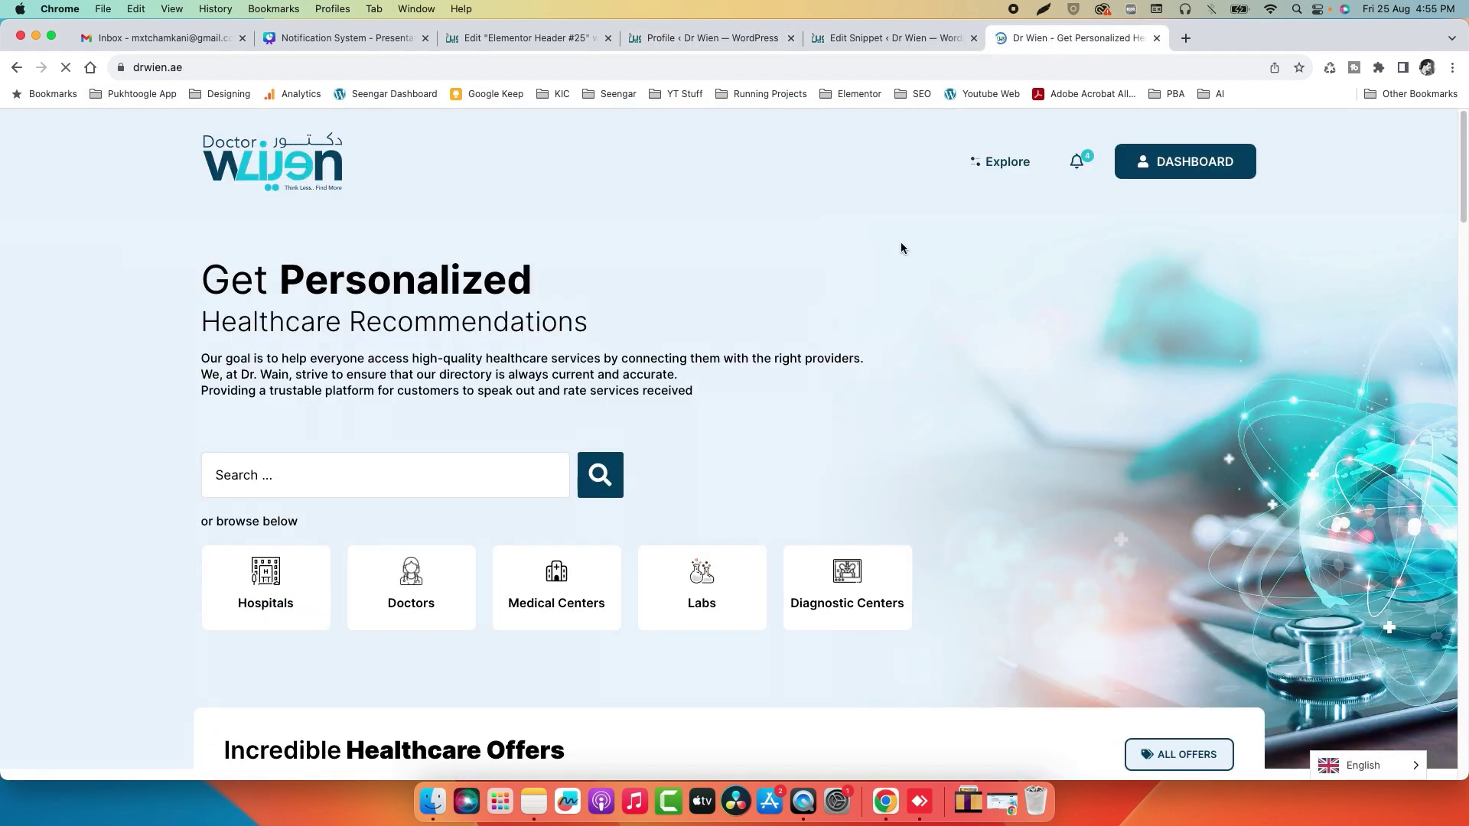
{"action": "left_click", "coordinate": [1079, 159]}
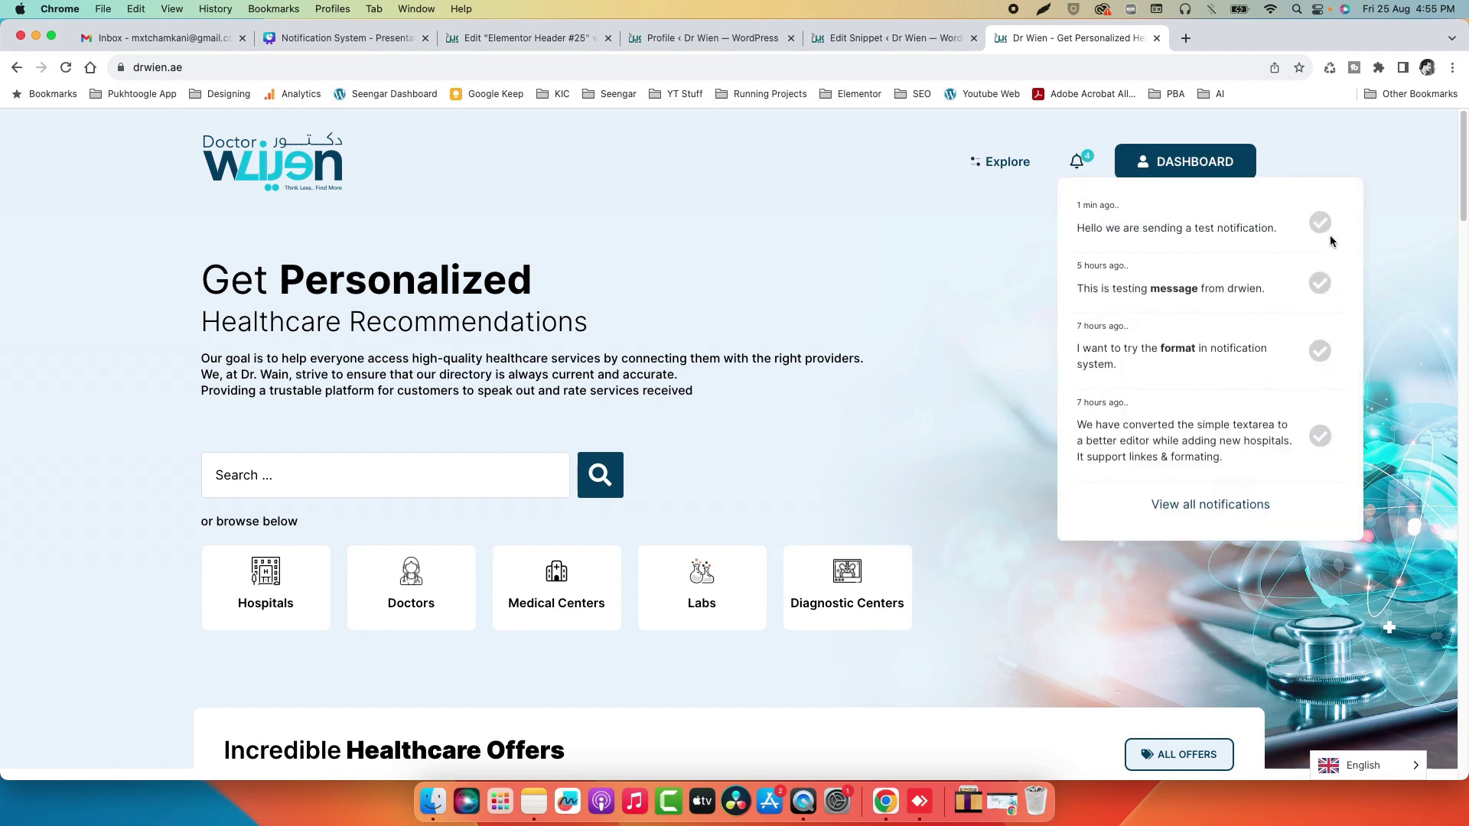
{"action": "left_click", "coordinate": [1320, 223]}
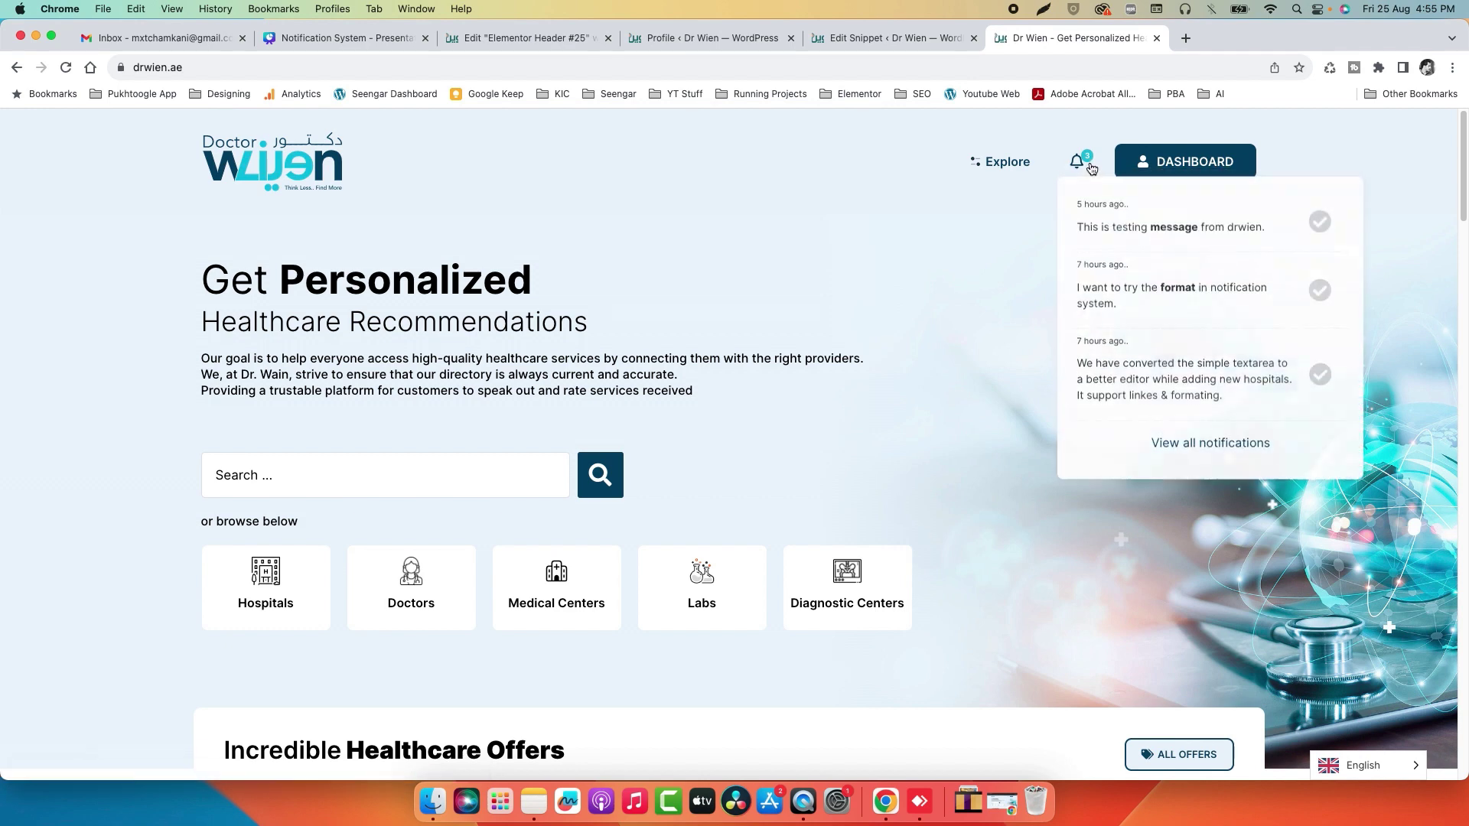
- Verify the dismissed id left the profile meta, then dismiss the notification about trying the format
{"action": "left_click", "coordinate": [675, 44]}
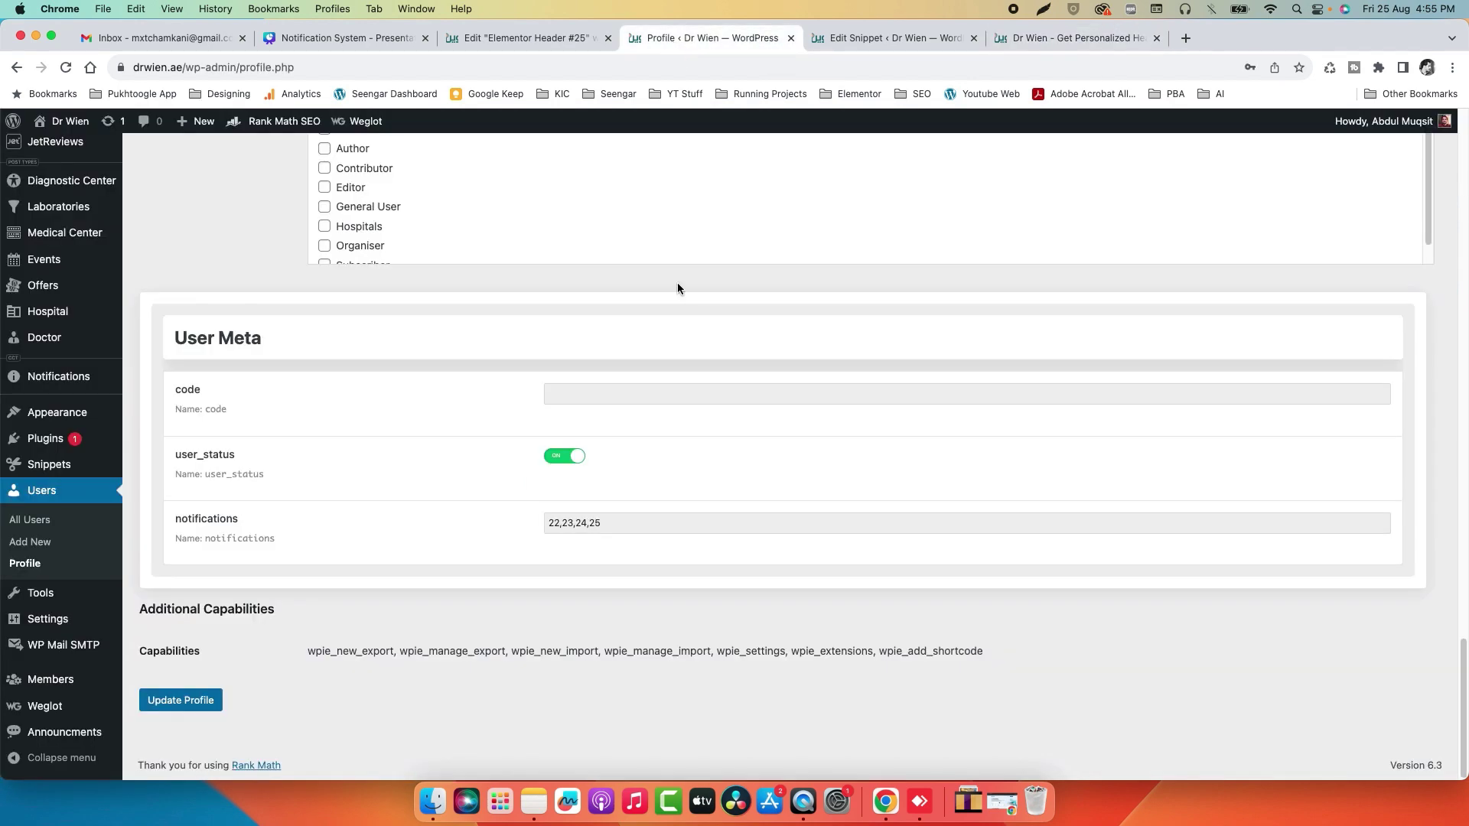
{"action": "left_click", "coordinate": [66, 69]}
{"action": "left_click", "coordinate": [1018, 43]}
{"action": "mouse_move", "coordinate": [1076, 161]}
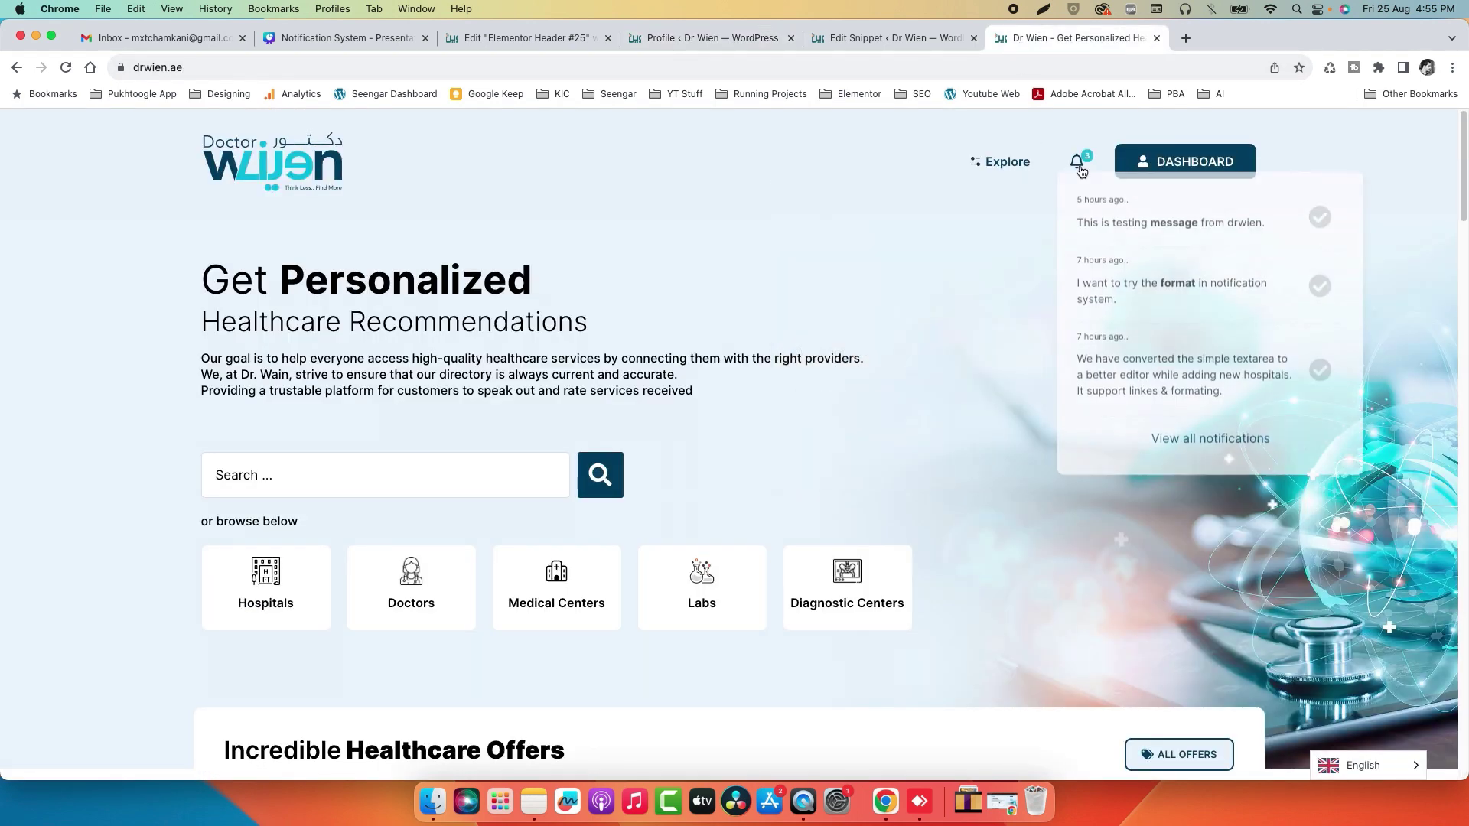
{"action": "left_click", "coordinate": [1321, 292]}
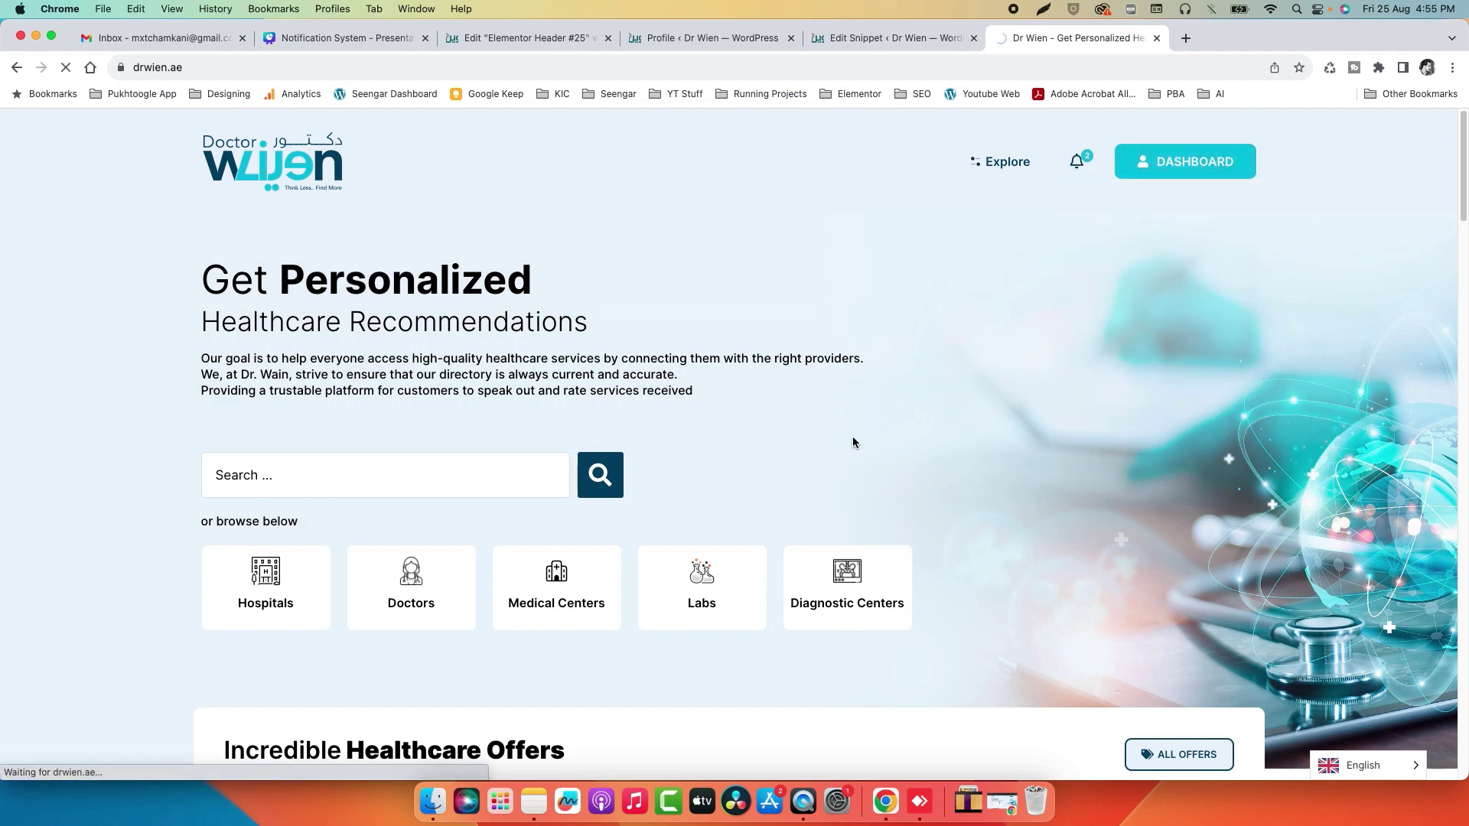
- In System Notifications, write 'Here is an example with format.' with 'example' bold and 'Here is an' italic
{"action": "scroll", "coordinate": [321, 658], "scroll_direction": "down", "scroll_amount": 4}
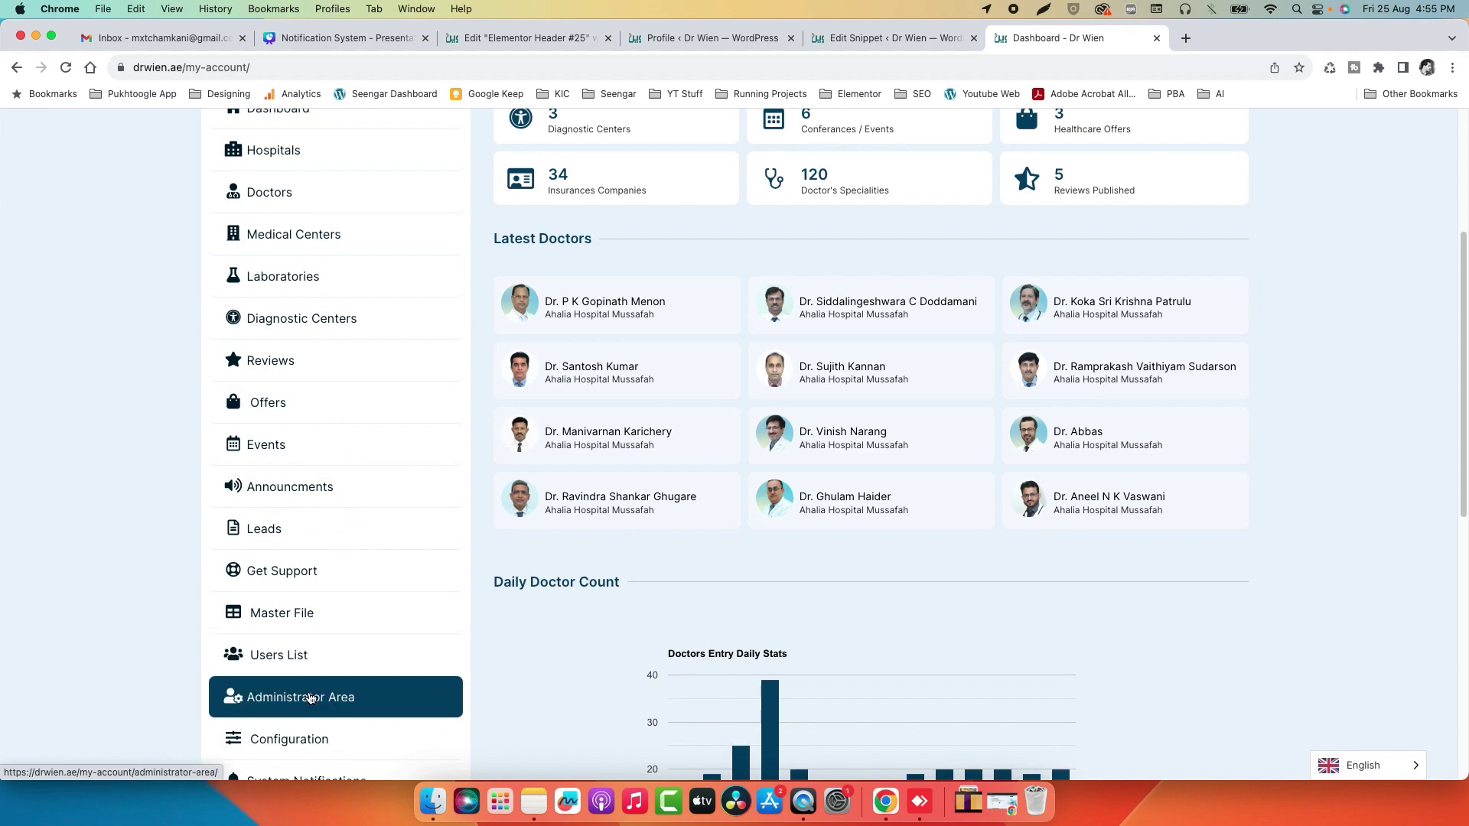
{"action": "scroll", "coordinate": [306, 692], "scroll_direction": "down", "scroll_amount": 3}
{"action": "left_click", "coordinate": [321, 586]}
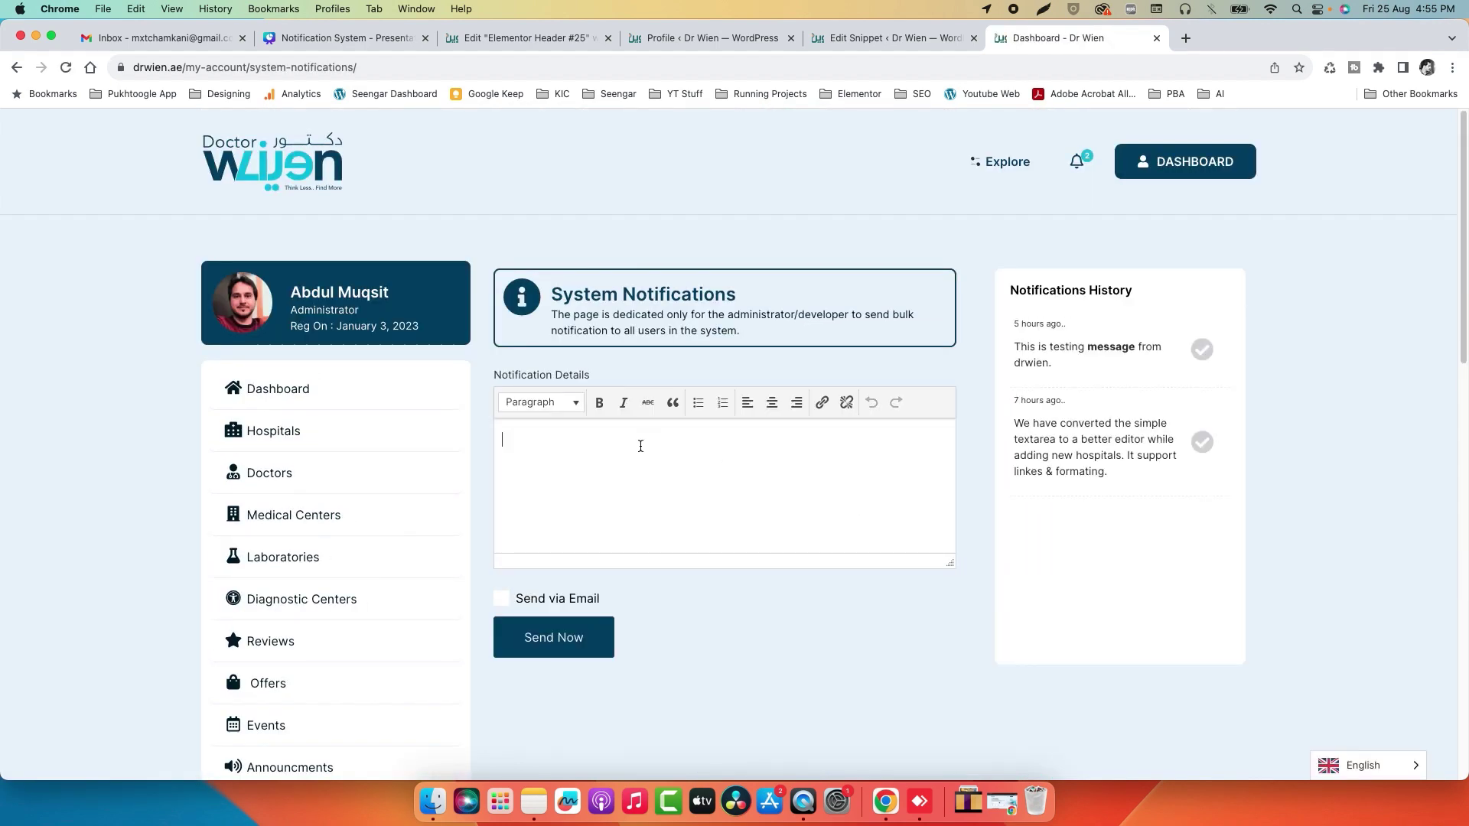
{"action": "type", "text": "Here is an example with format."}
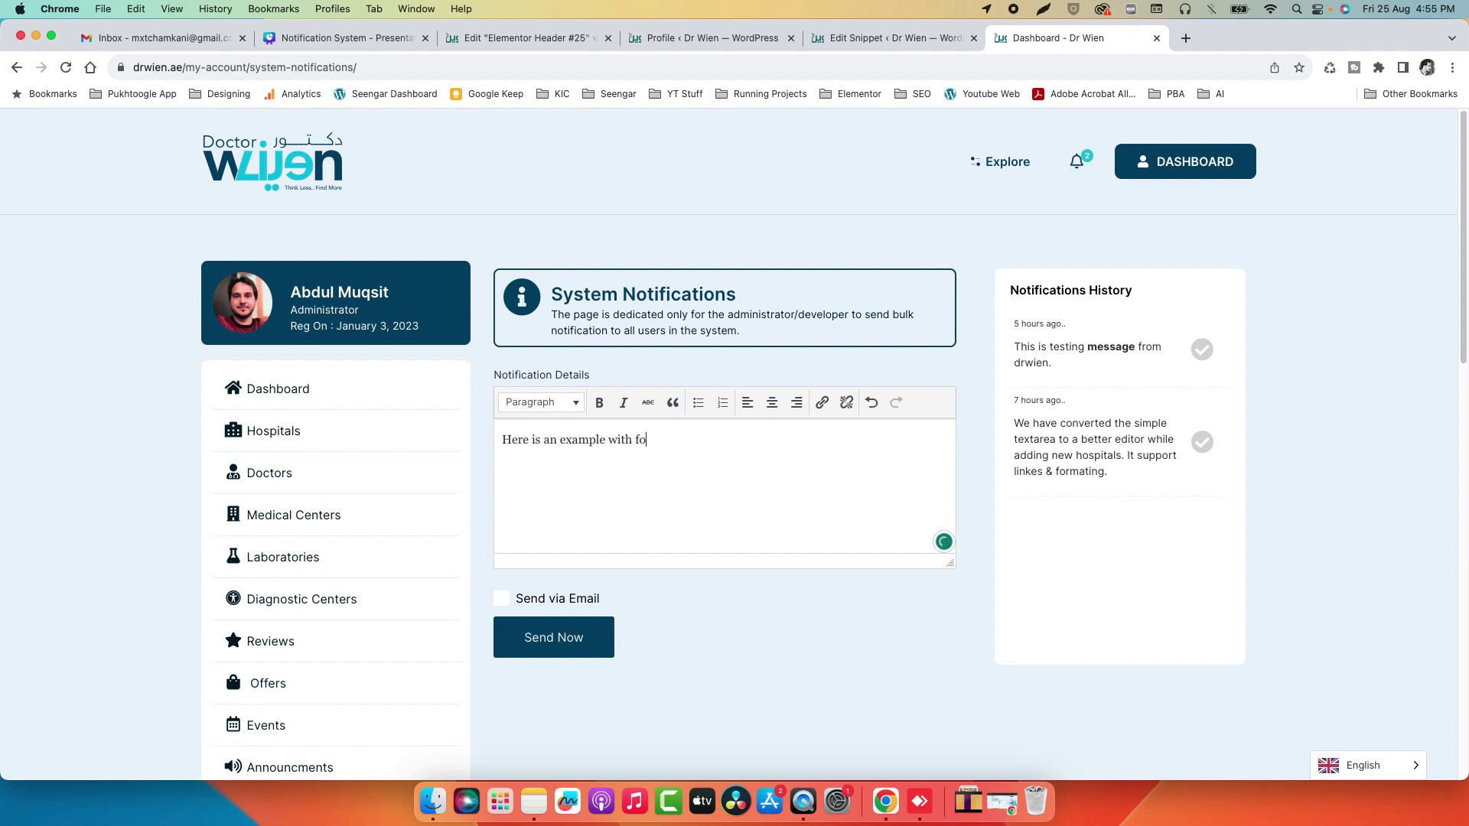
{"action": "double_click", "coordinate": [571, 441]}
{"action": "left_click", "coordinate": [600, 402]}
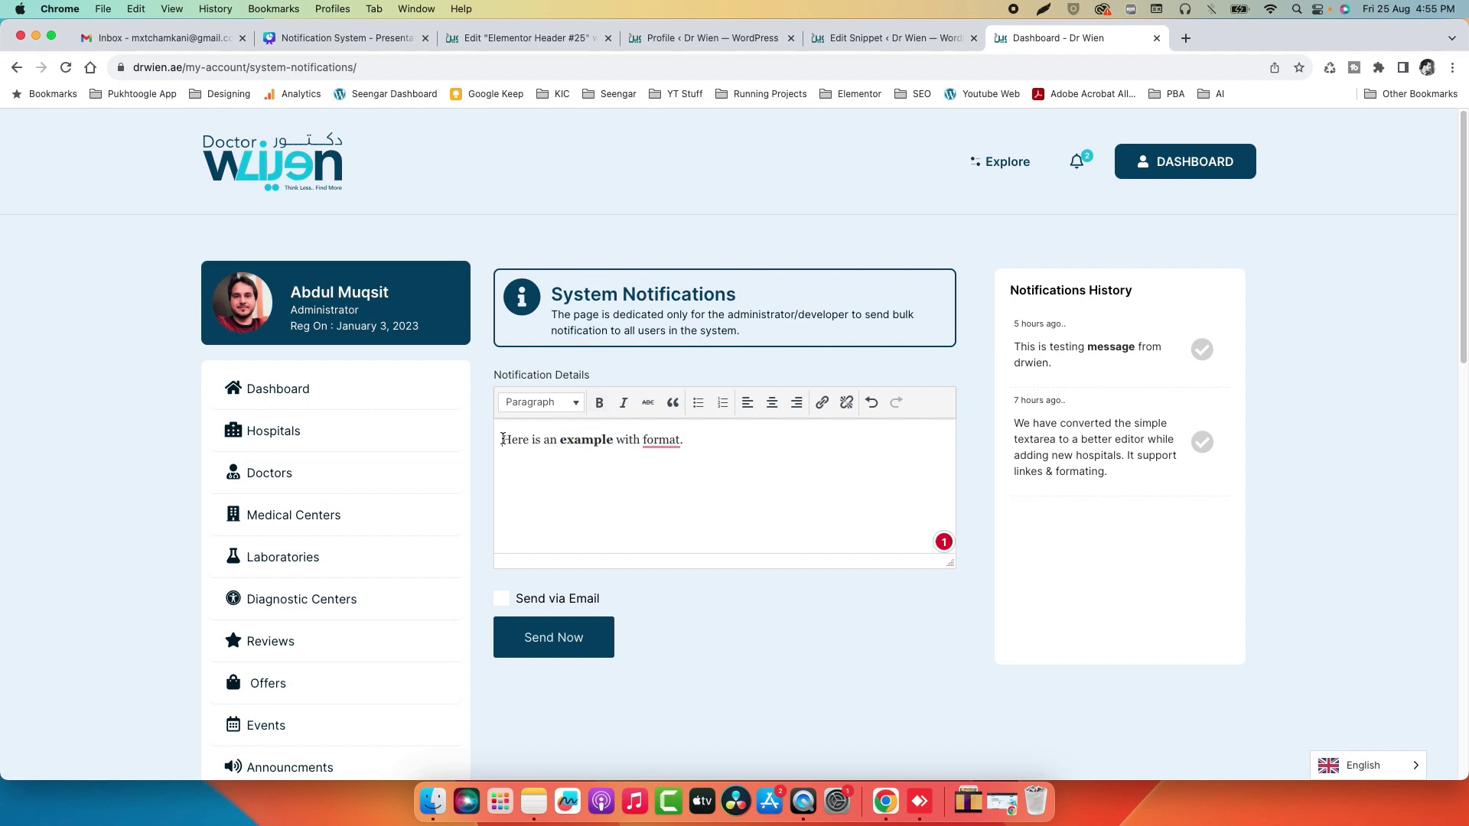
{"action": "left_click_drag", "start_coordinate": [503, 439], "coordinate": [558, 441]}
{"action": "left_click", "coordinate": [623, 403]}
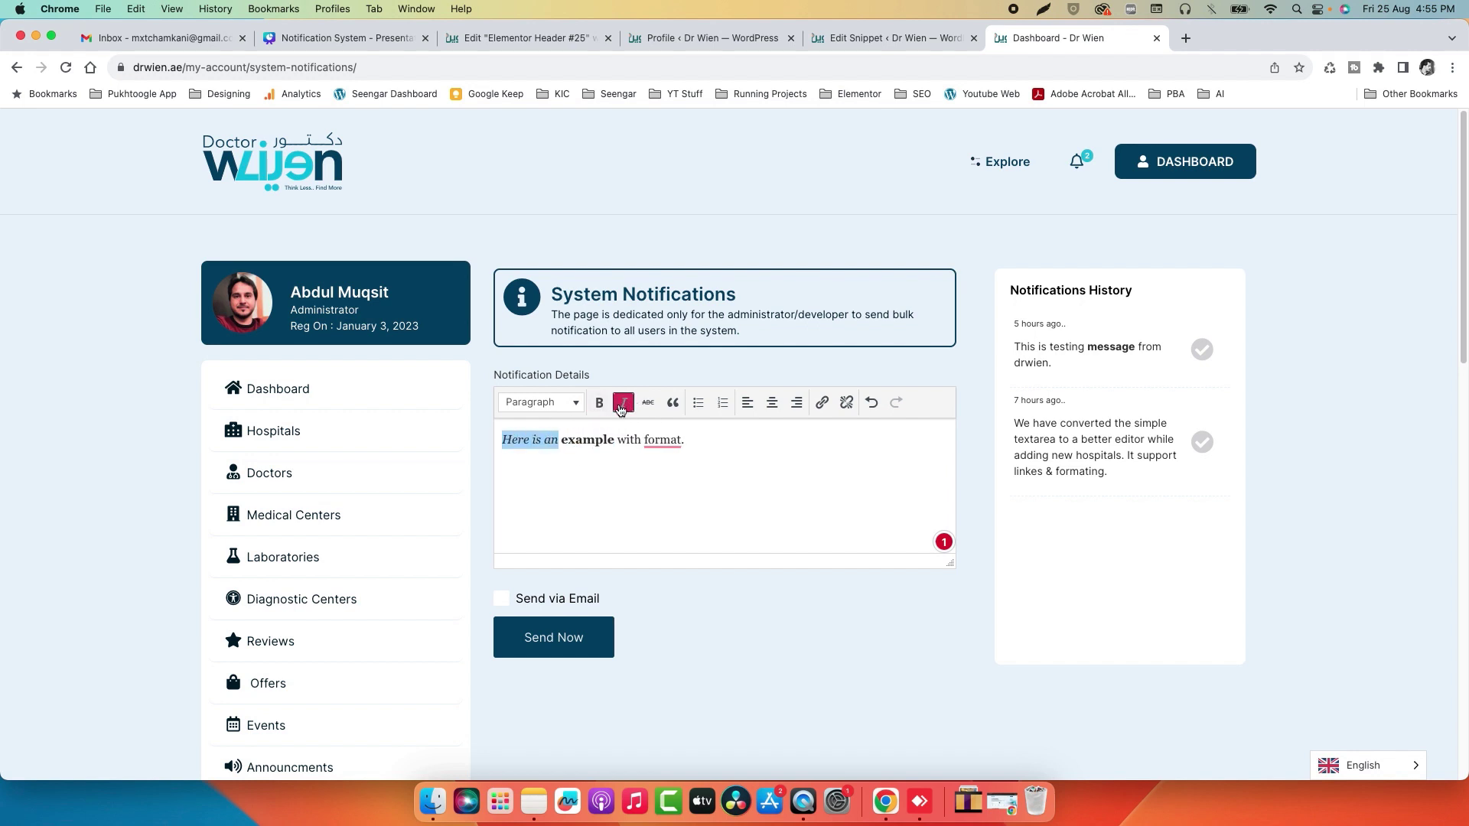
{"action": "left_click", "coordinate": [640, 514]}
- Send the formatted notification and confirm its bold and italic words appear in the bell list
{"action": "left_click", "coordinate": [564, 640]}
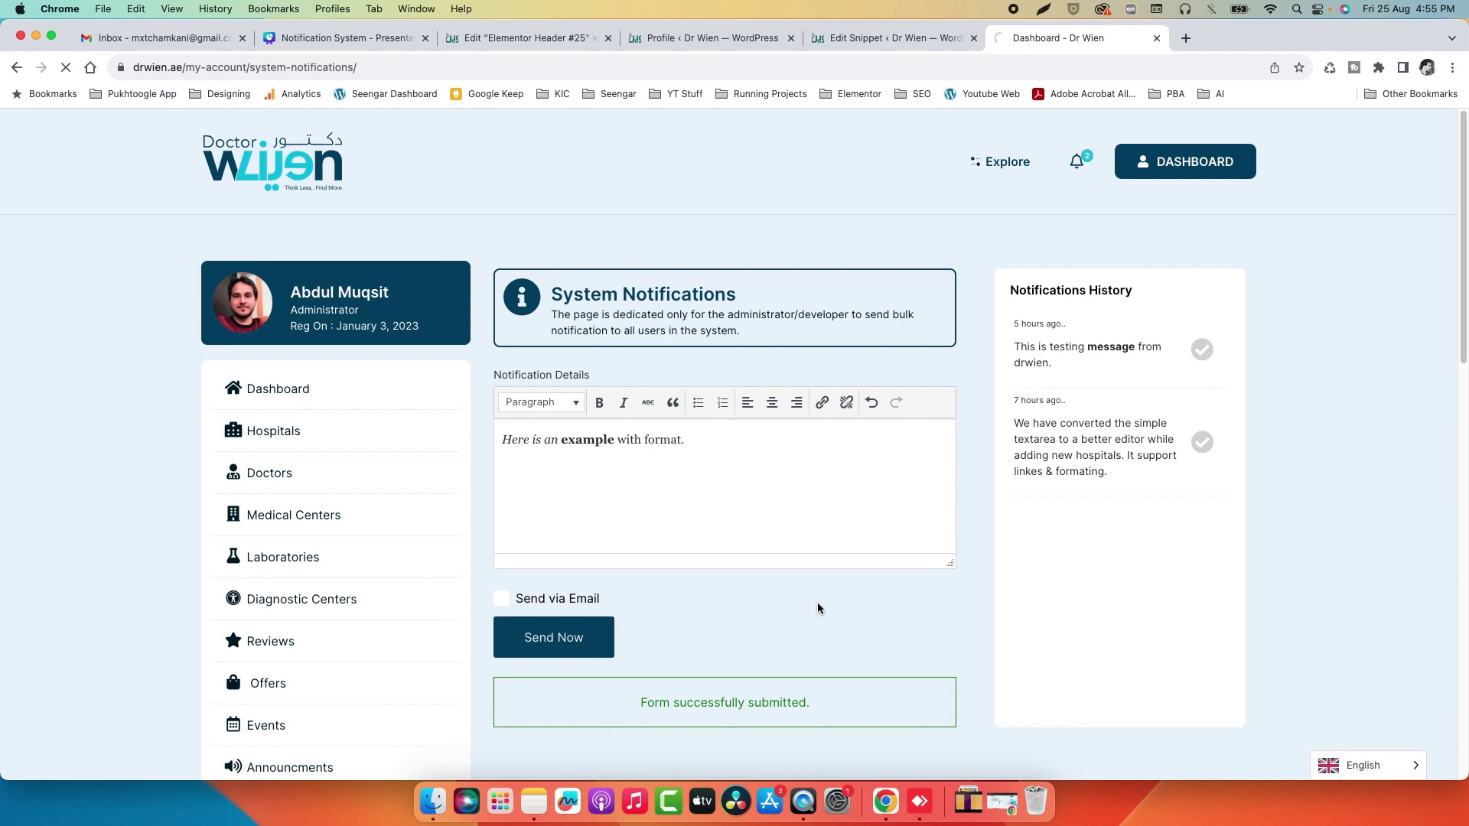
{"action": "left_click", "coordinate": [1076, 158]}
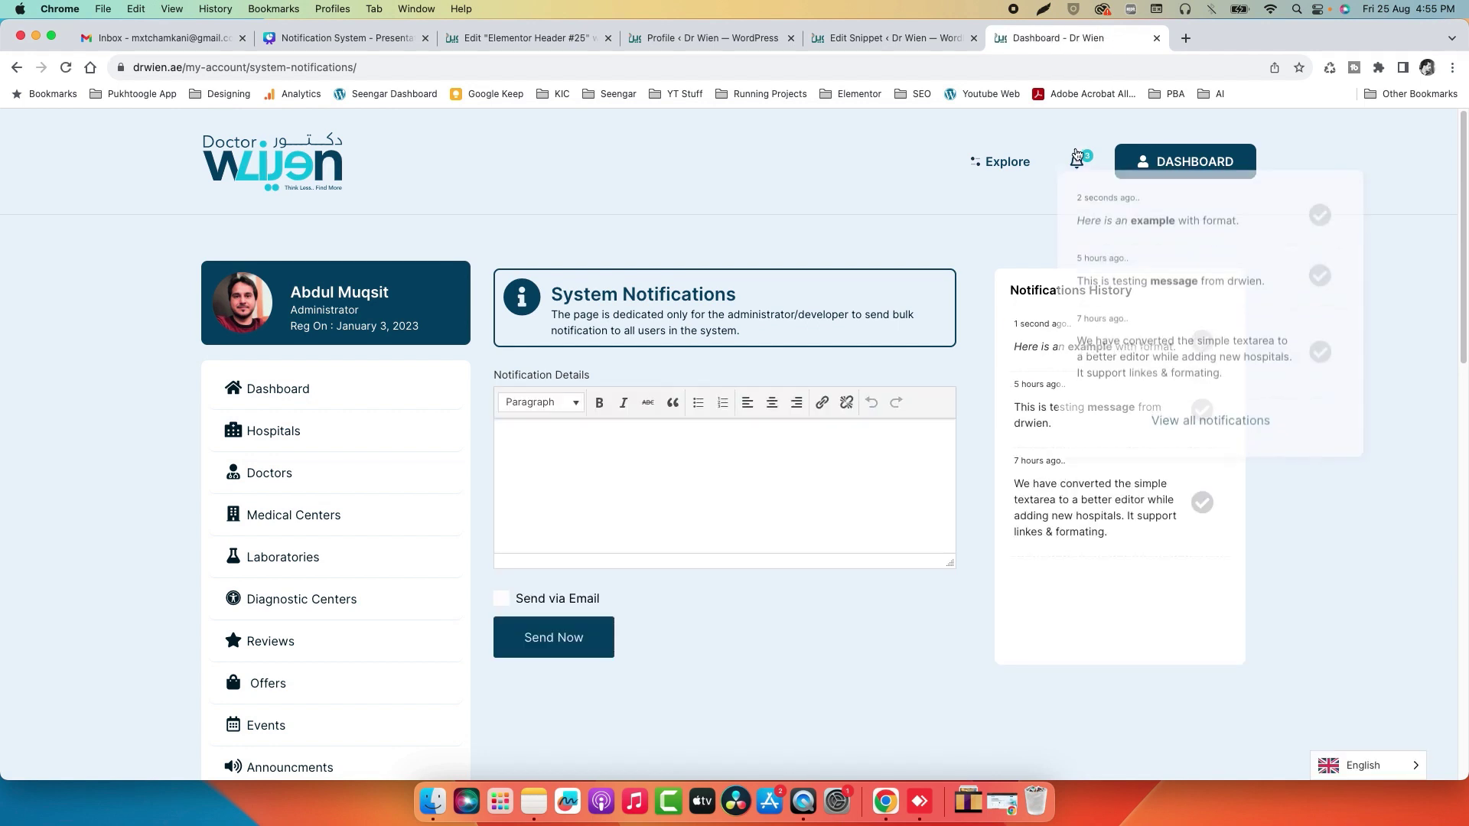
{"action": "left_click_drag", "start_coordinate": [1130, 228], "coordinate": [1075, 229]}
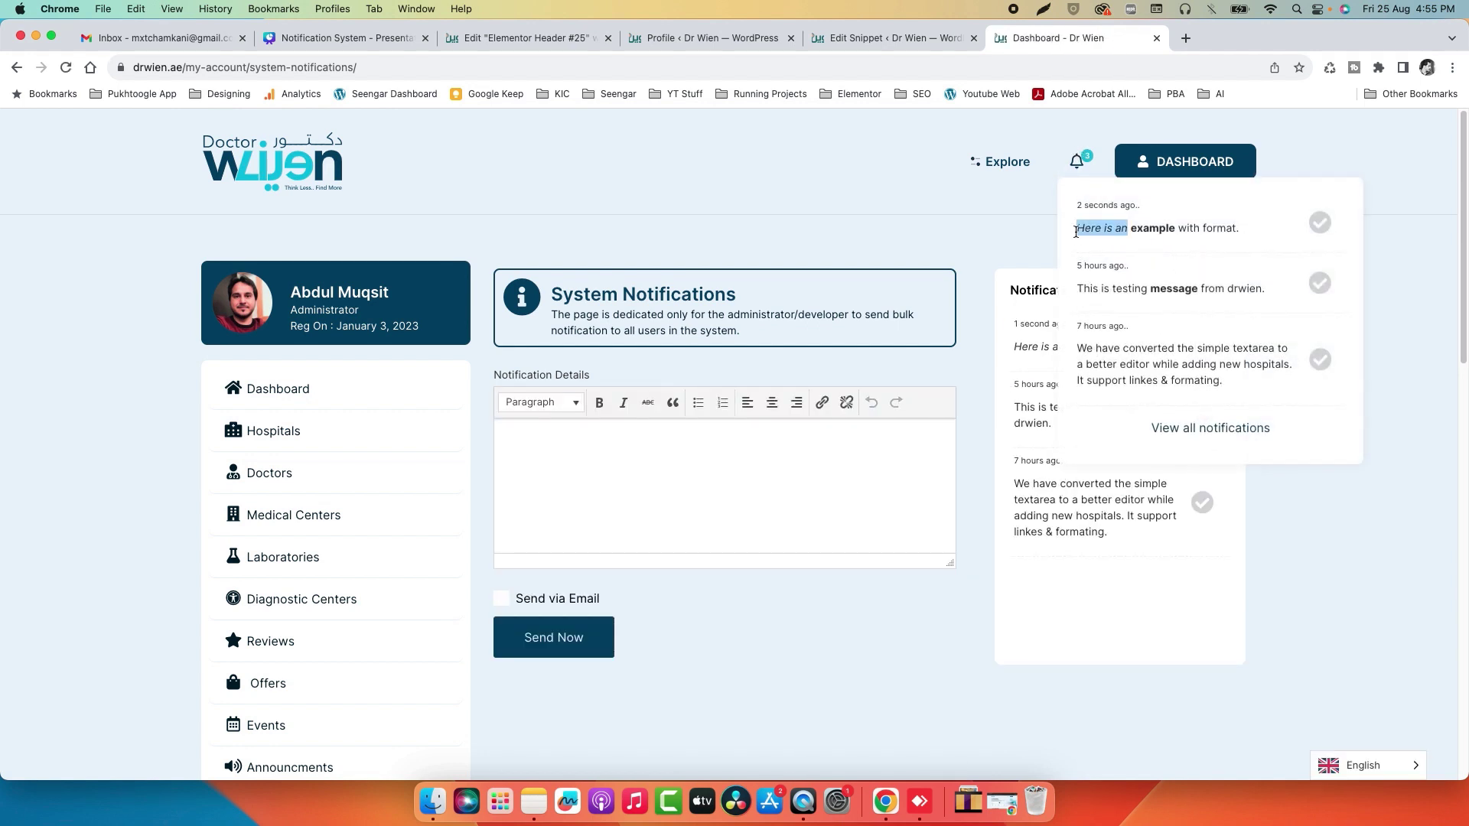
{"action": "double_click", "coordinate": [1153, 228]}
{"action": "left_click", "coordinate": [1163, 259]}
{"action": "left_click", "coordinate": [879, 265]}
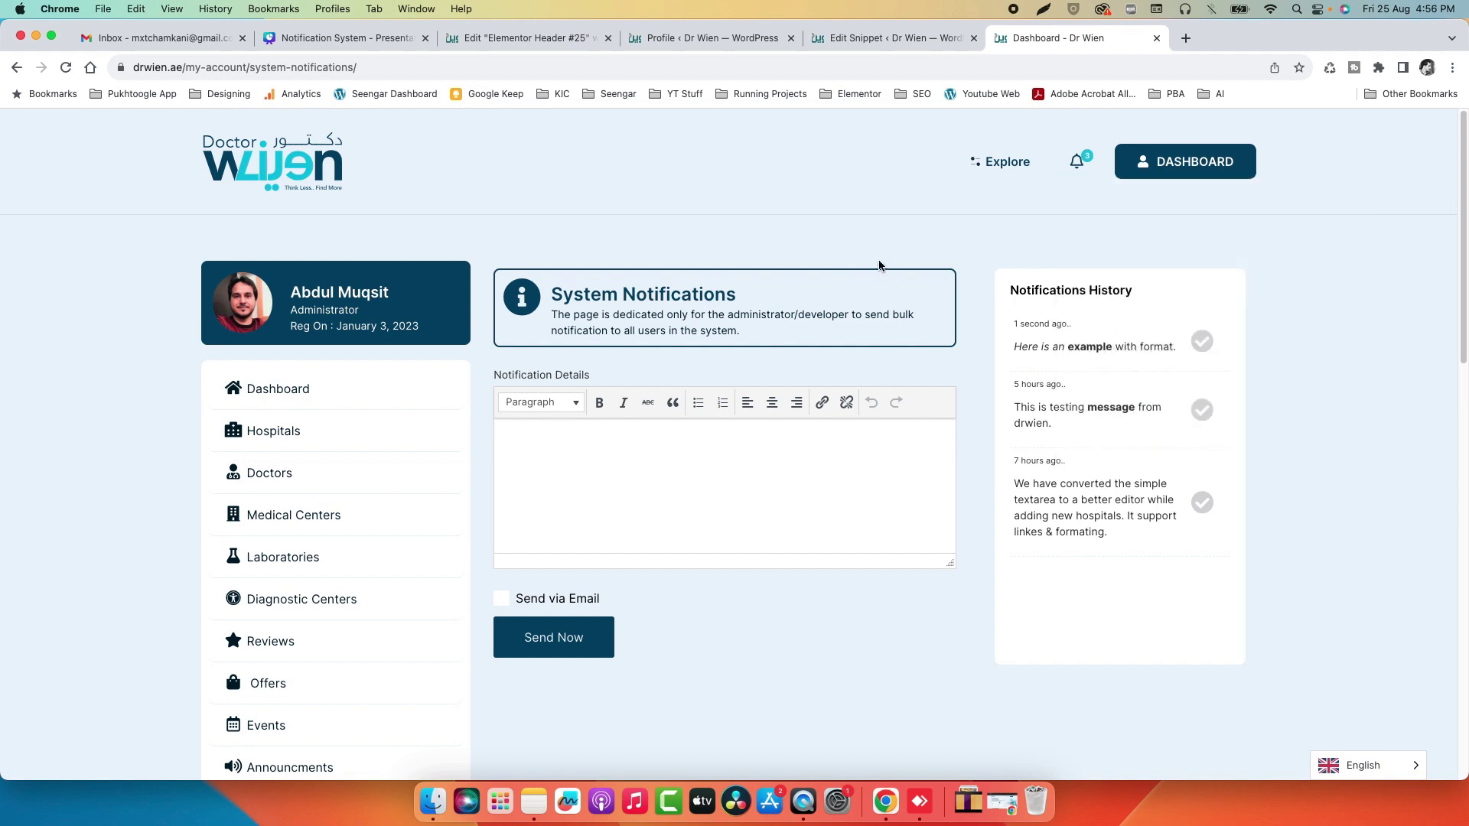